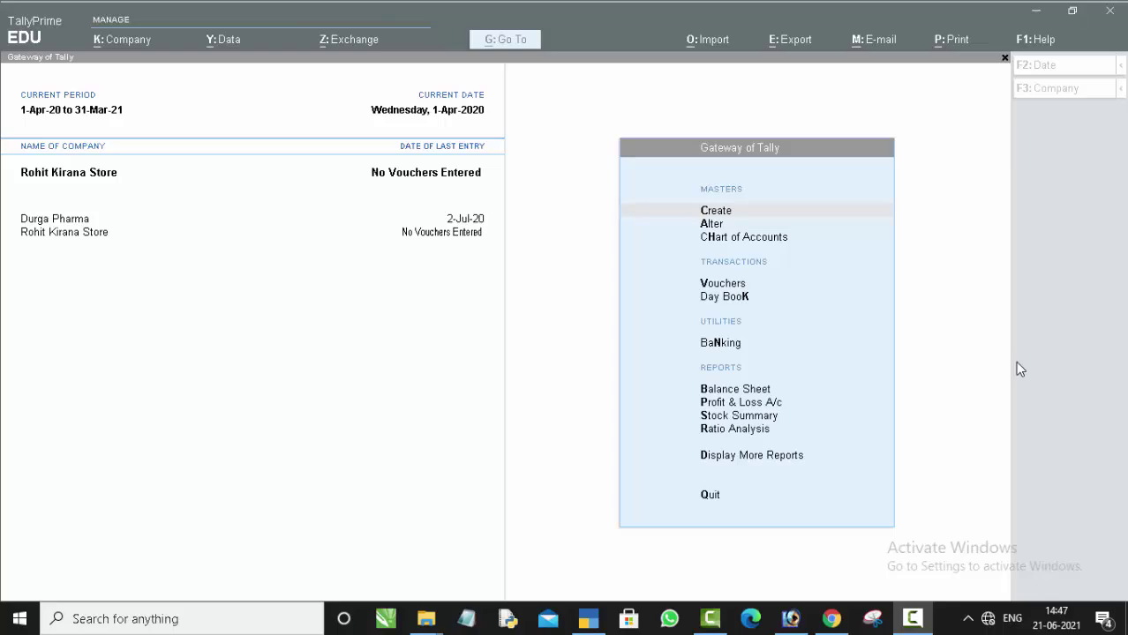
# - Bring up the Change Company list showing Durga Pharma and Rohit Kirana Store
pyautogui.click(241, 189)
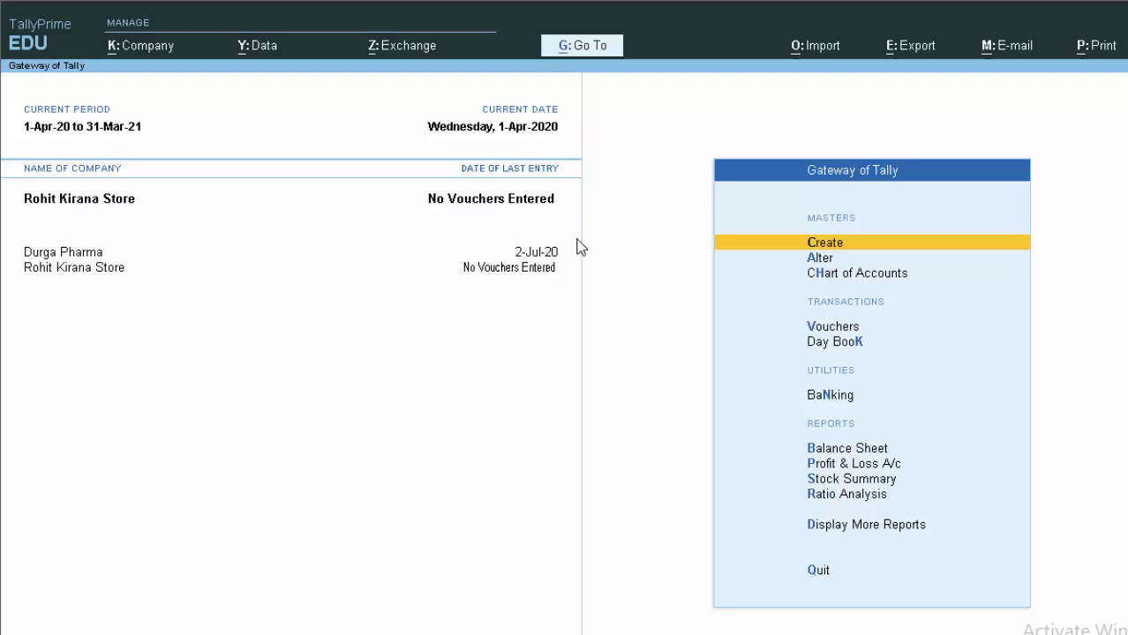
pyautogui.press('F3')
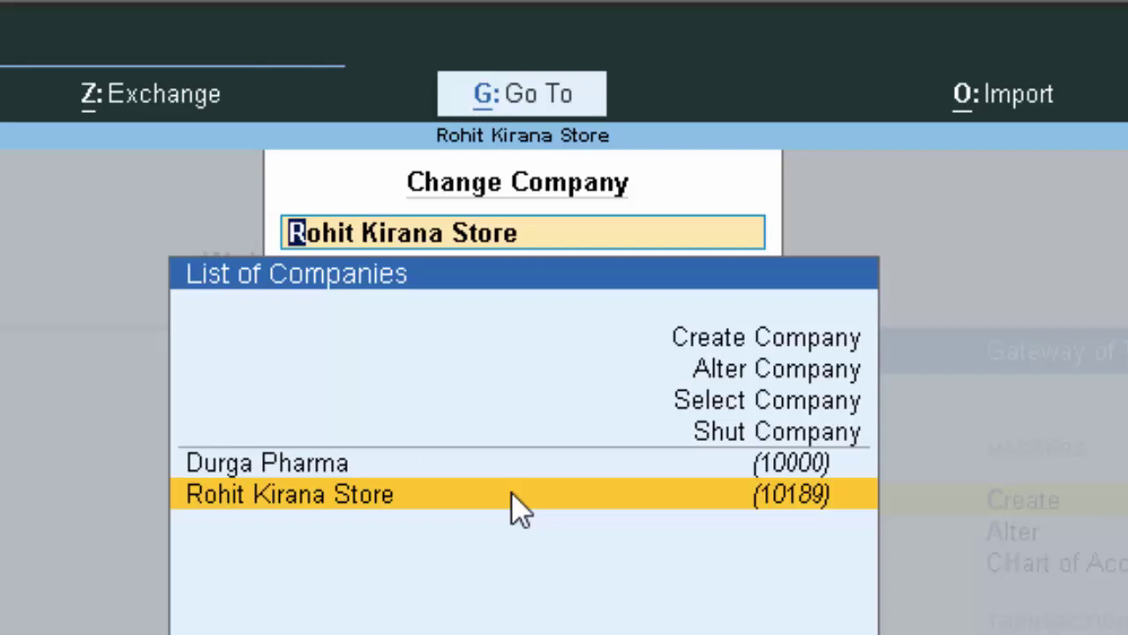
# - Review Rohit Kirana Store's company details without changes, then return to the Gateway of Tally
pyautogui.press('Up')
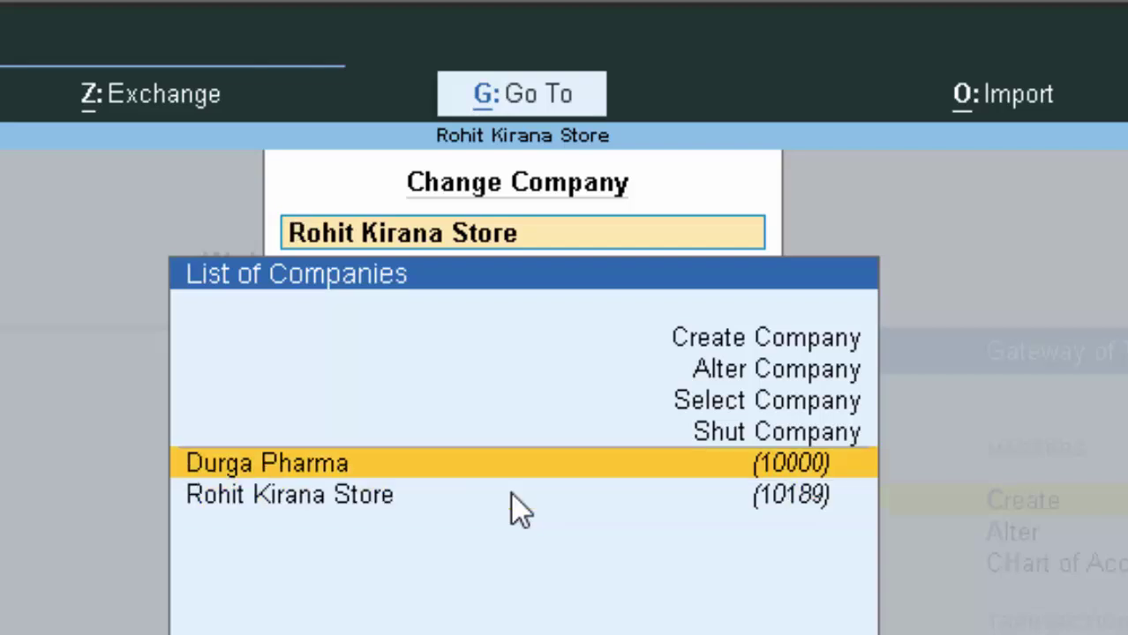
pyautogui.press('Up')
pyautogui.press('Up')
pyautogui.press('Up')
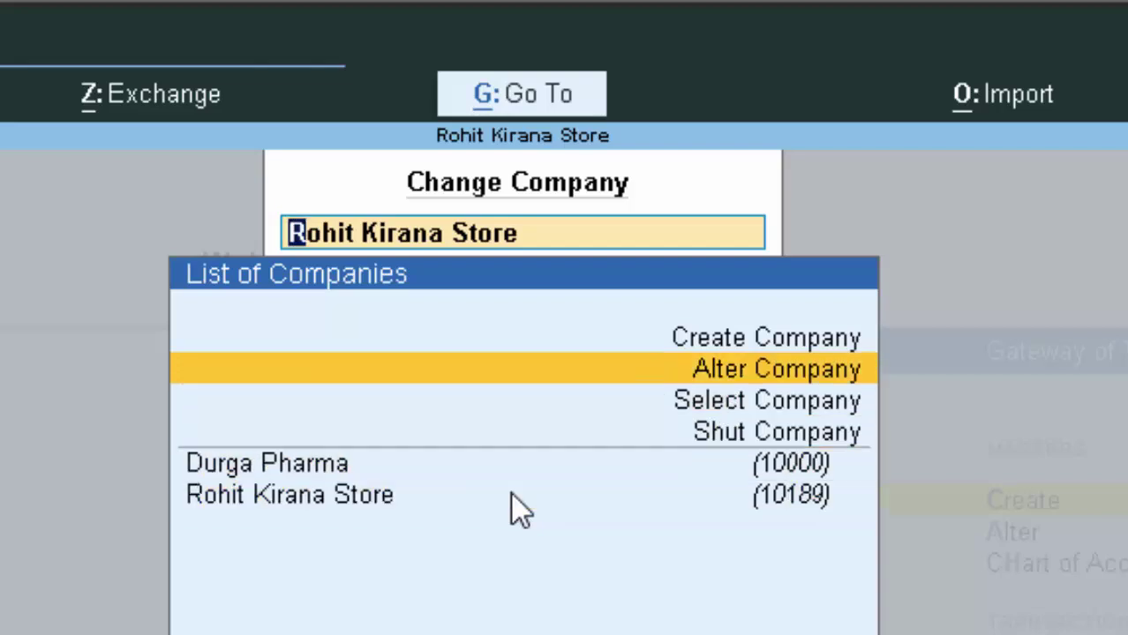
pyautogui.press('Return')
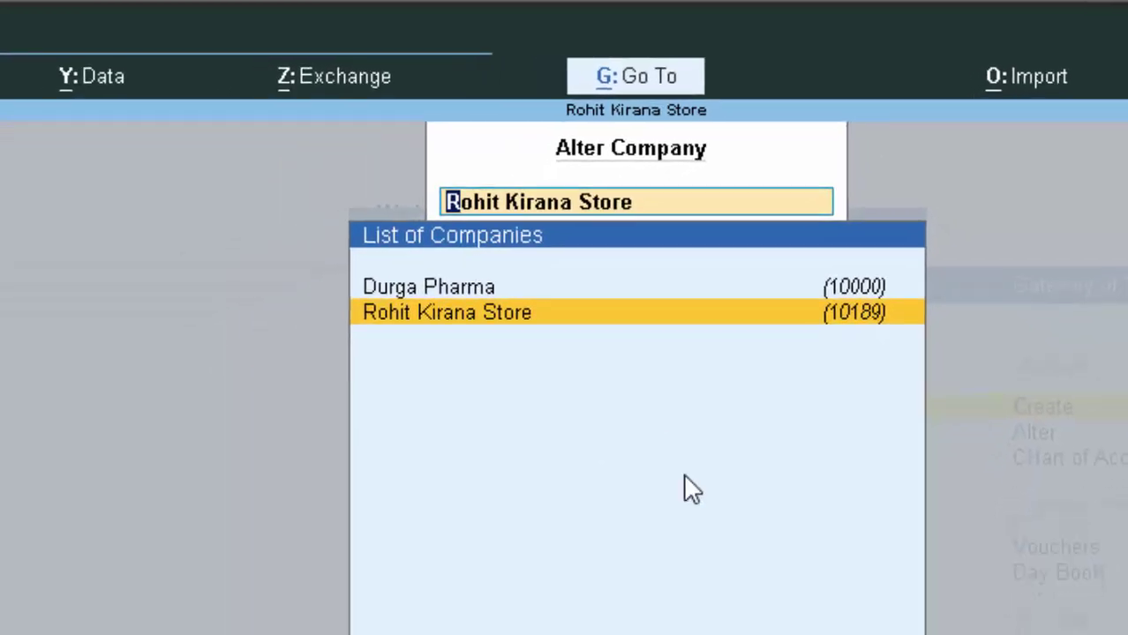
pyautogui.press('Return')
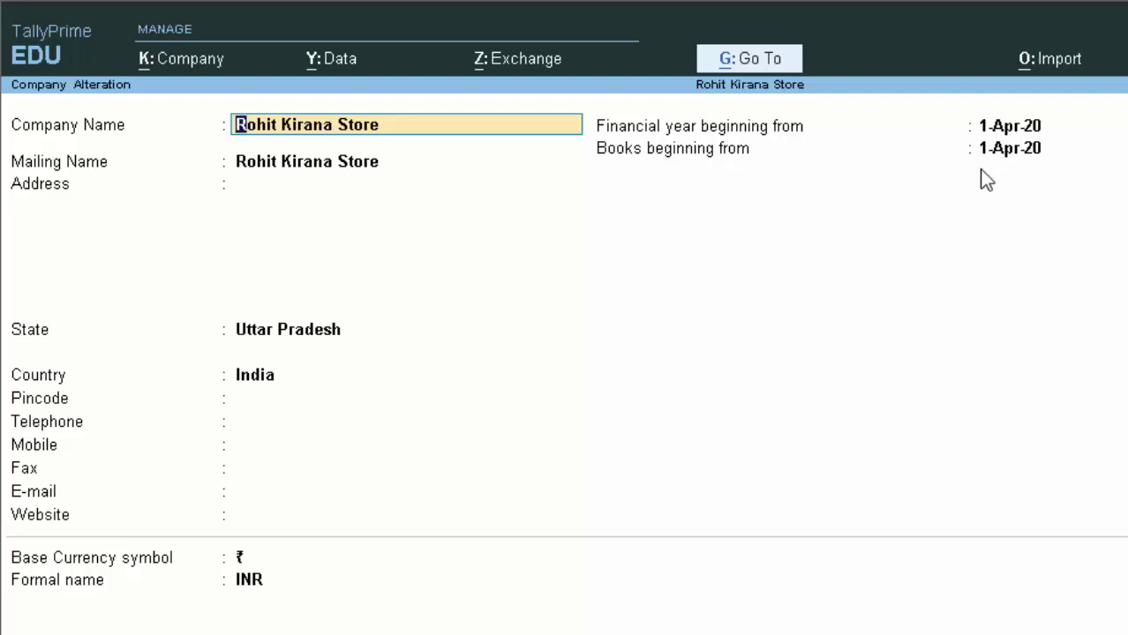
pyautogui.press('Escape')
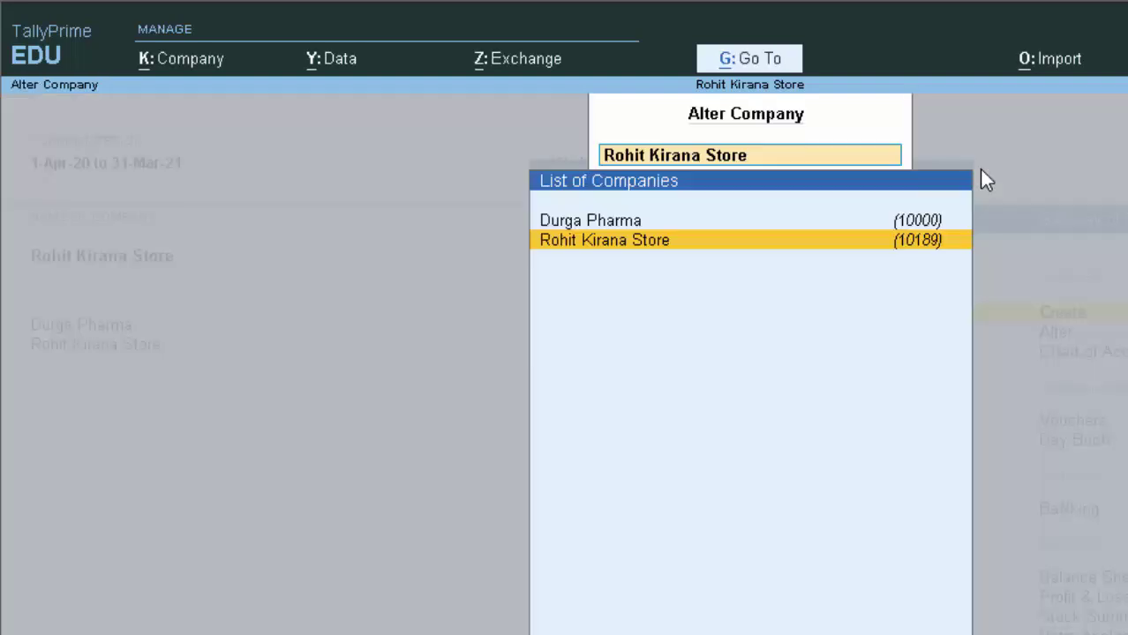
pyautogui.press('Escape')
pyautogui.press('Escape')
pyautogui.press('Escape')
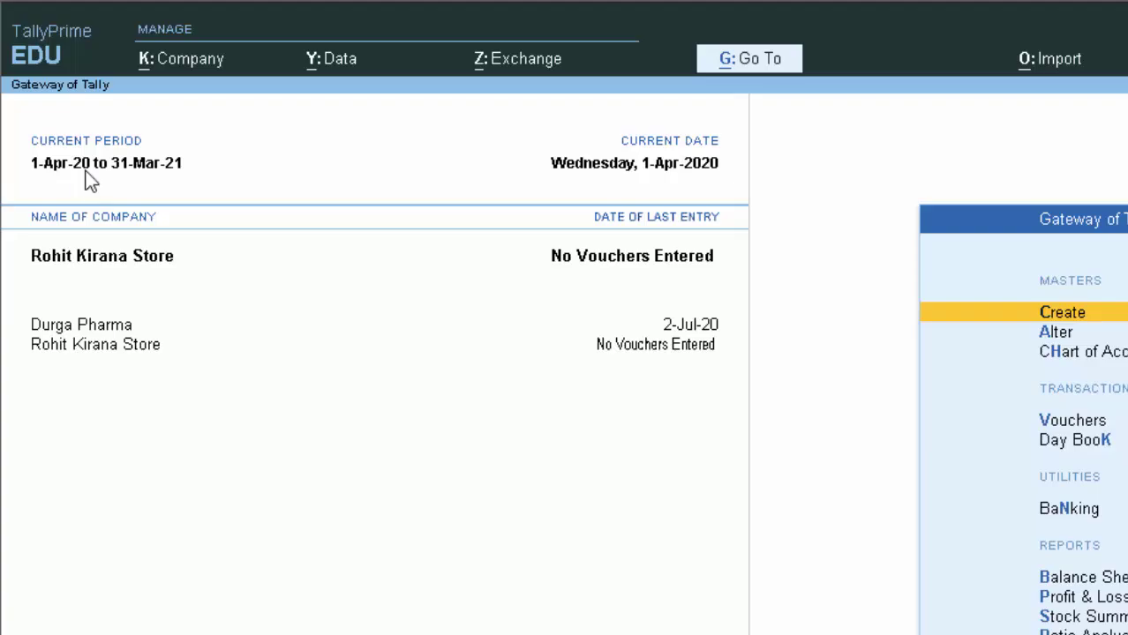
pyautogui.hotkey('alt', 'F2')
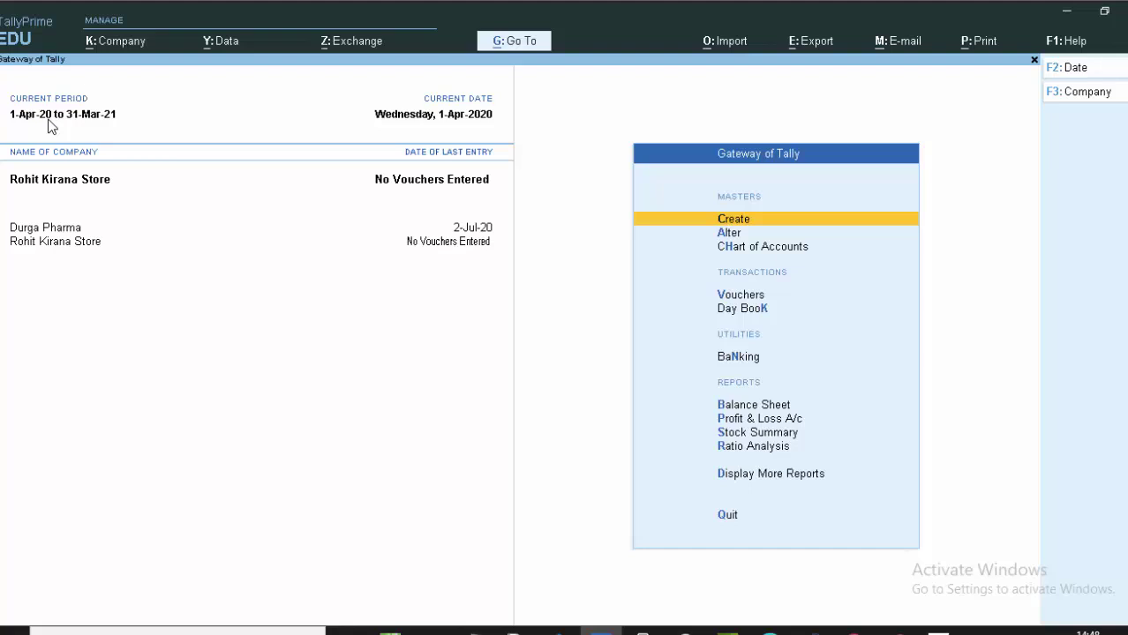
pyautogui.press('Down')
pyautogui.press('Down')
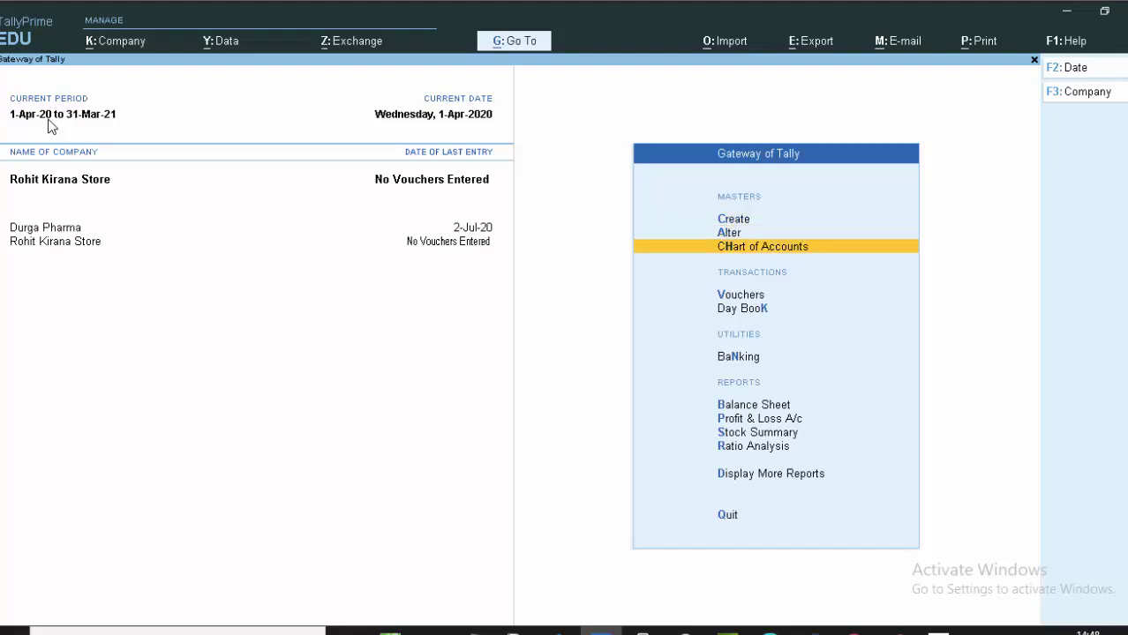
pyautogui.press('Down')
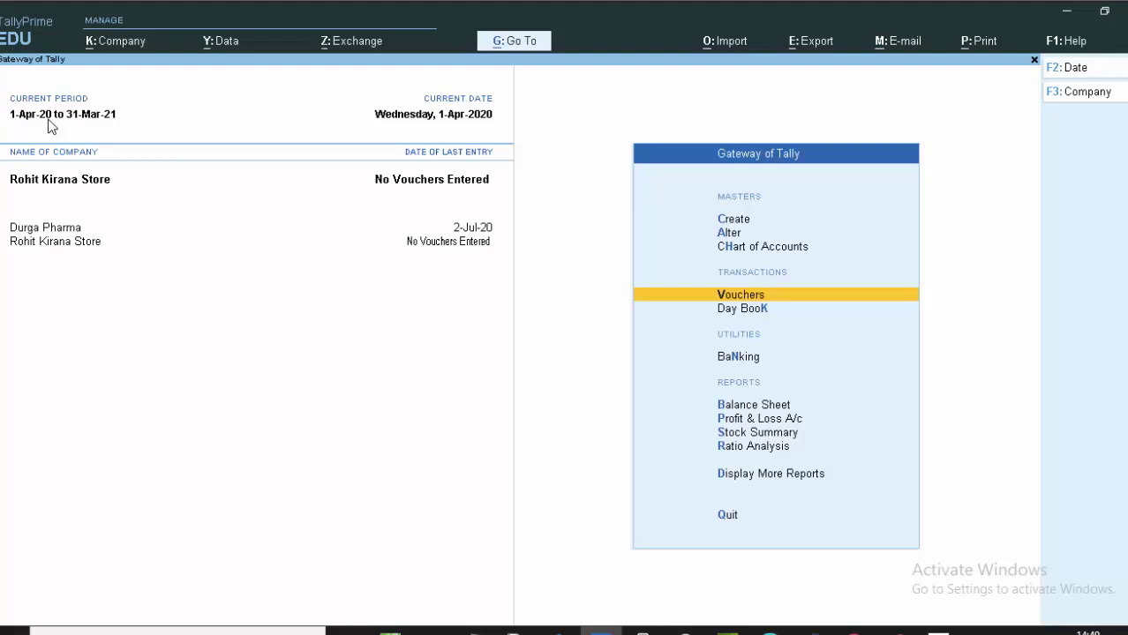
# - Start Receipt voucher No. 1 with supplier reference 1234, dated 1-Apr-20
pyautogui.press('v')
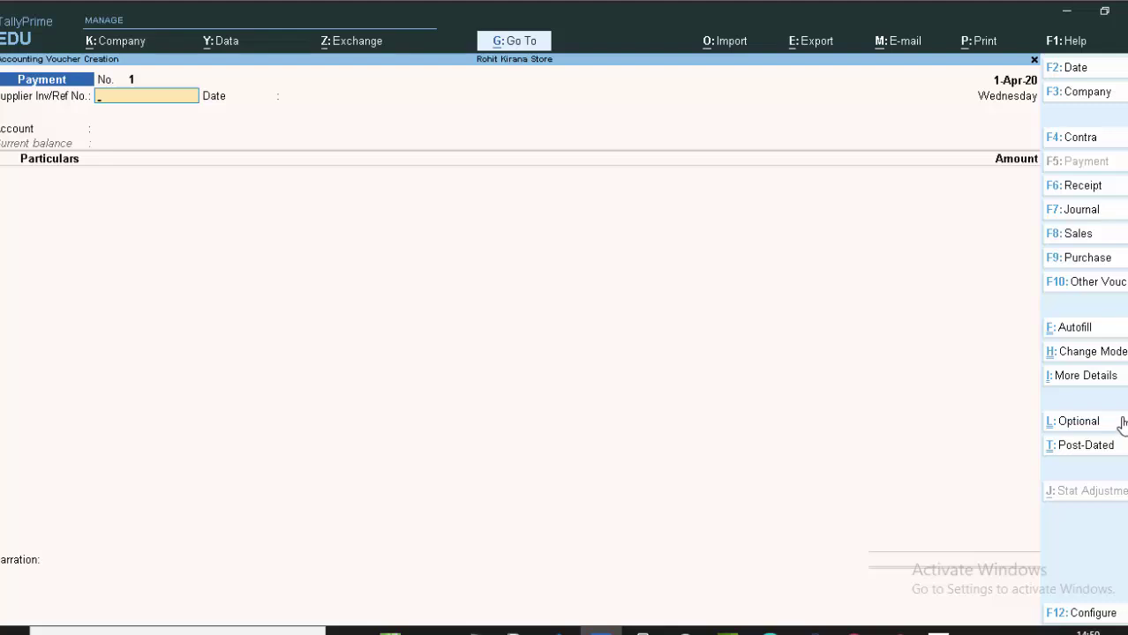
pyautogui.press('F6')
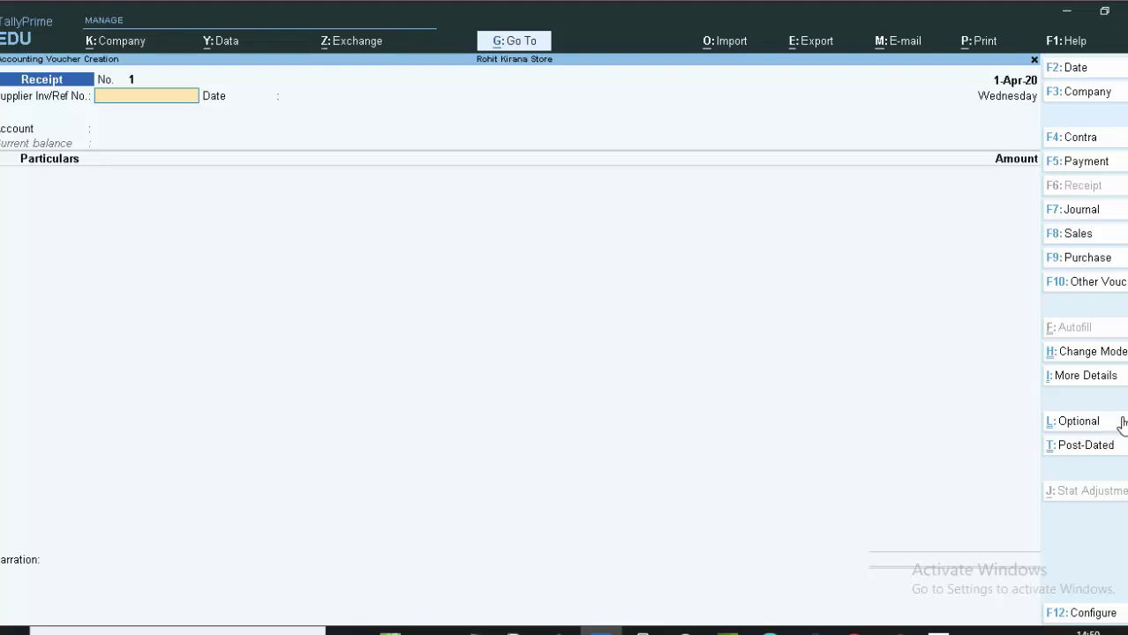
pyautogui.write('1234')
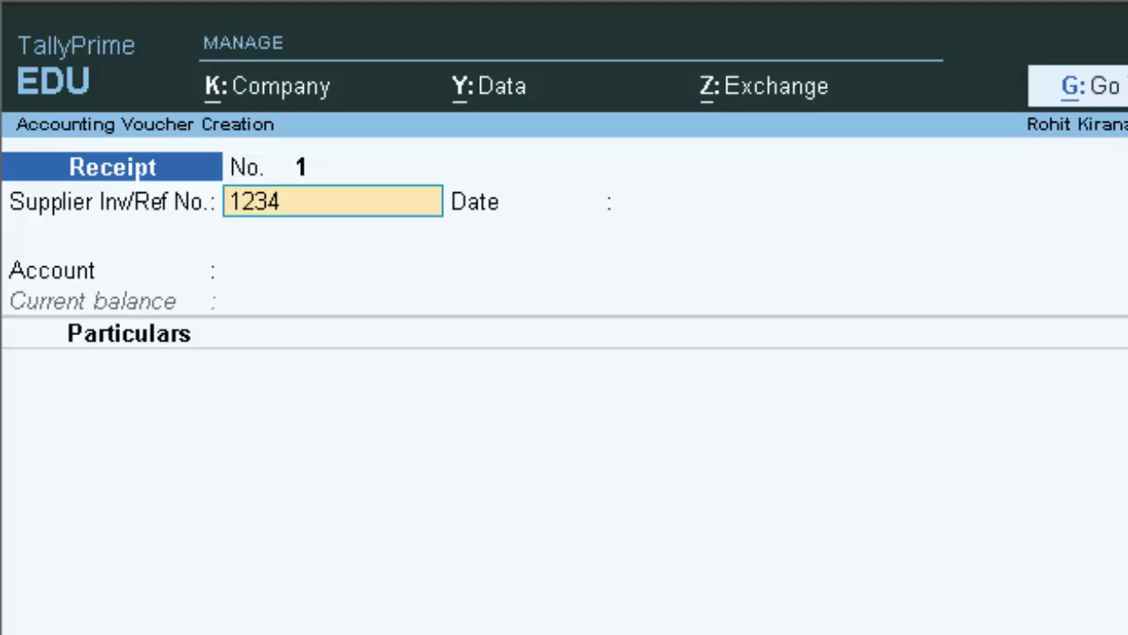
pyautogui.press('Return')
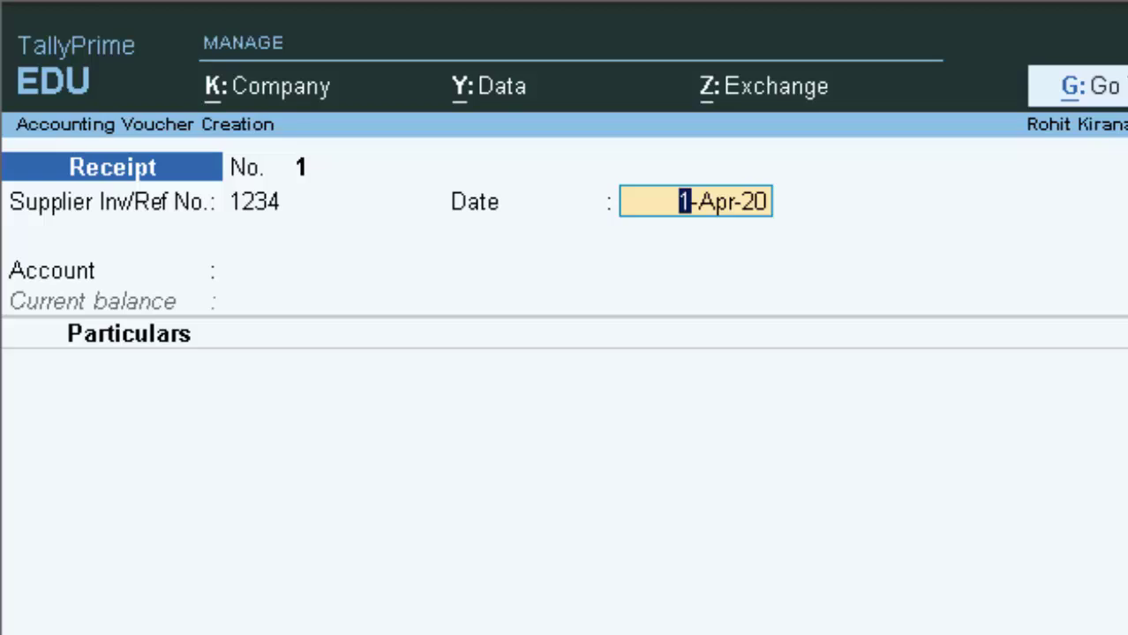
pyautogui.press('Return')
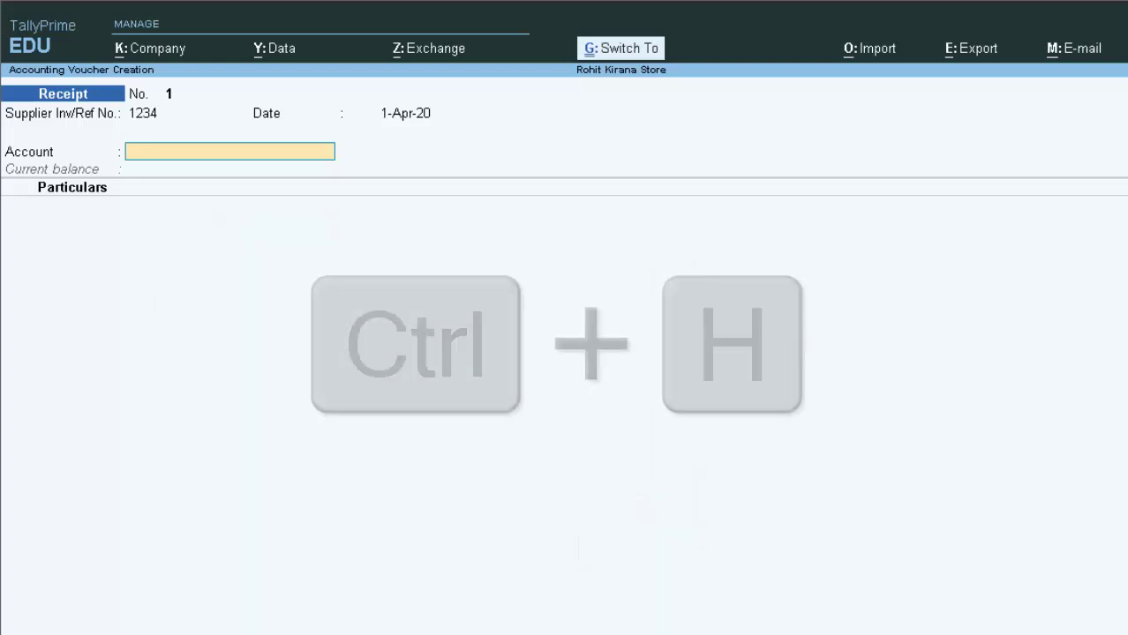
# - Switch the Receipt voucher to Double Entry mode and advance to the first Cr row
pyautogui.hotkey('ctrl', 'h')
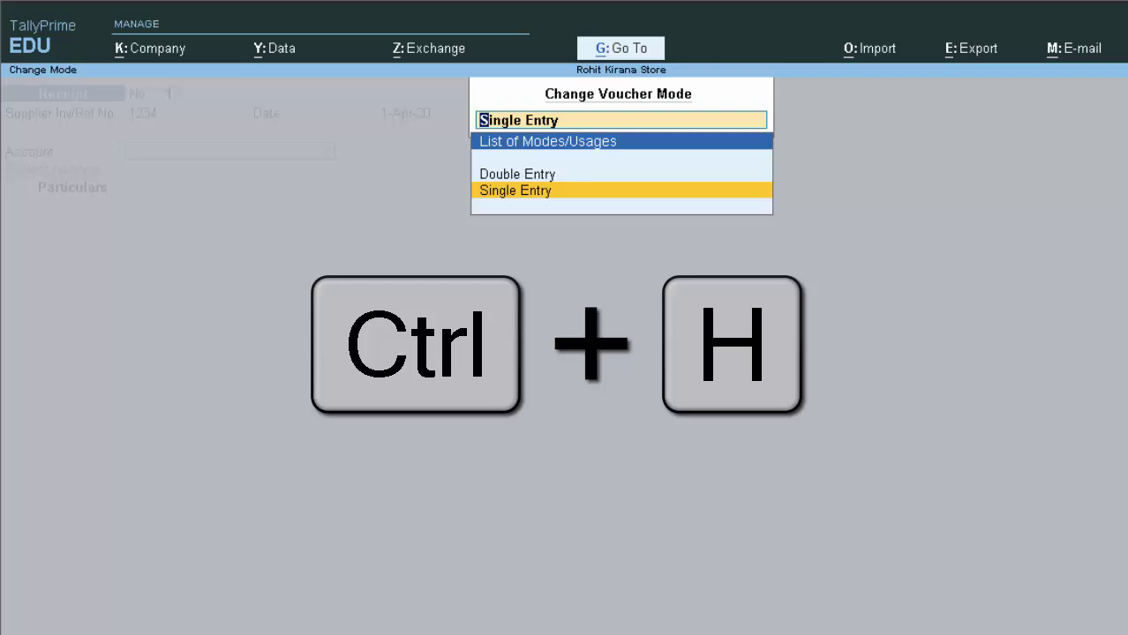
pyautogui.press('Up')
pyautogui.press('Return')
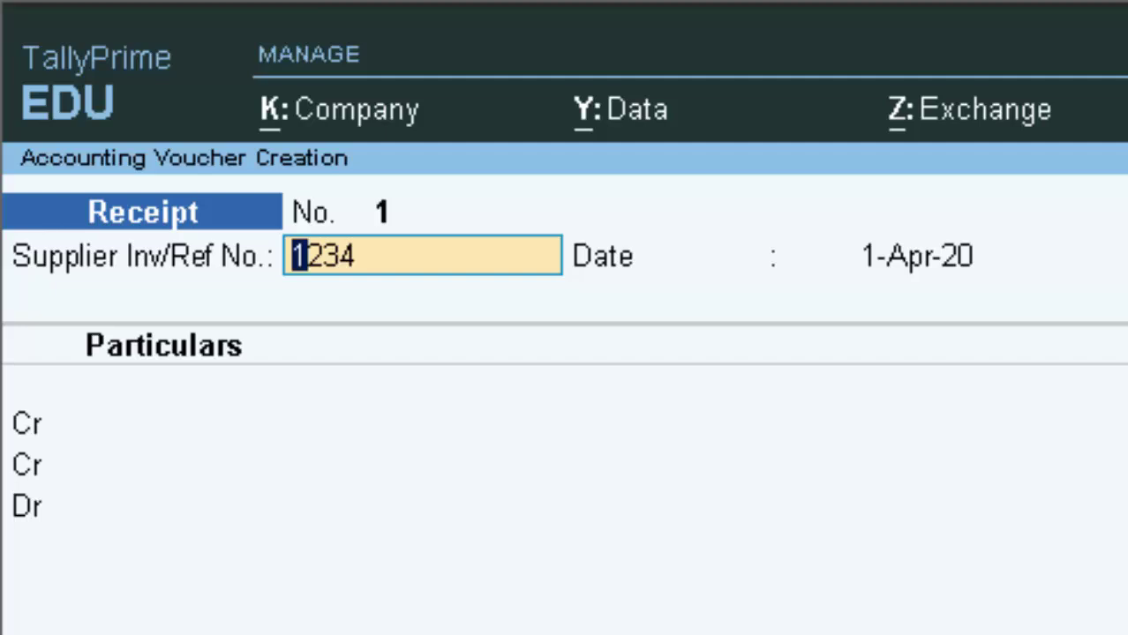
pyautogui.press('Return')
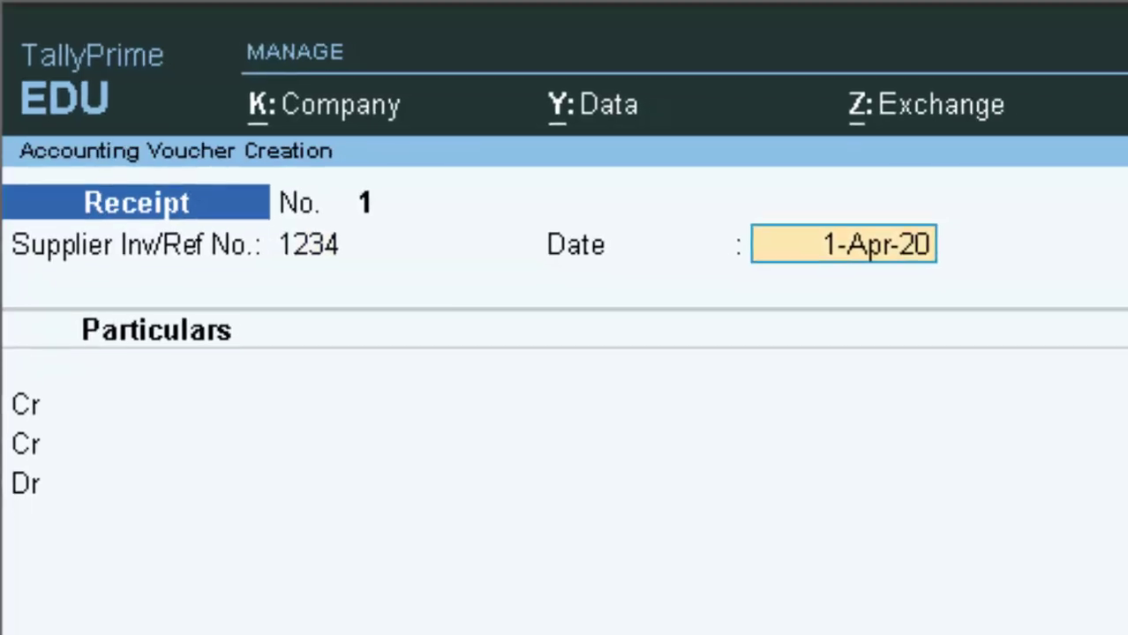
pyautogui.press('Return')
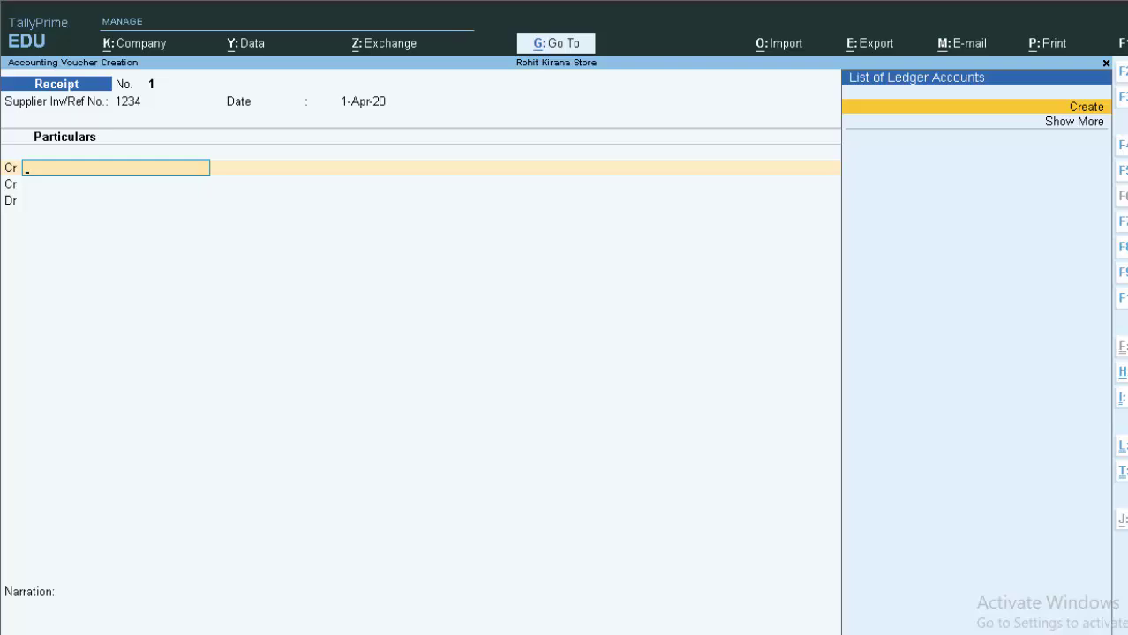
# - Create a new ledger named Capital A/c from the voucher's ledger list
pyautogui.hotkey('alt', 'c')
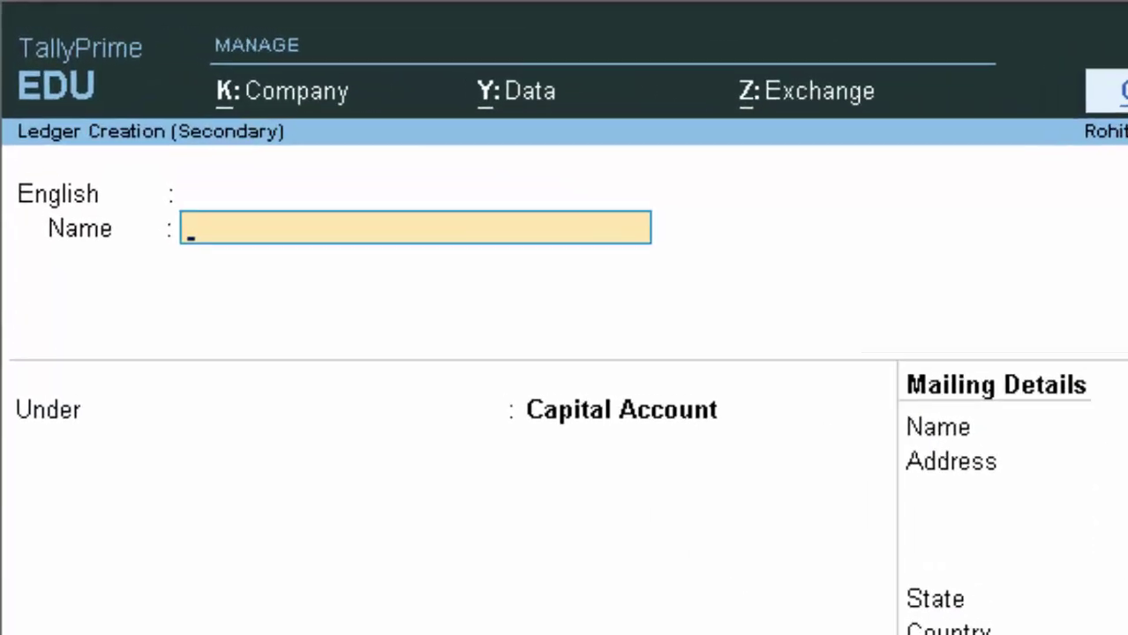
pyautogui.write('Ca')
pyautogui.write('p')
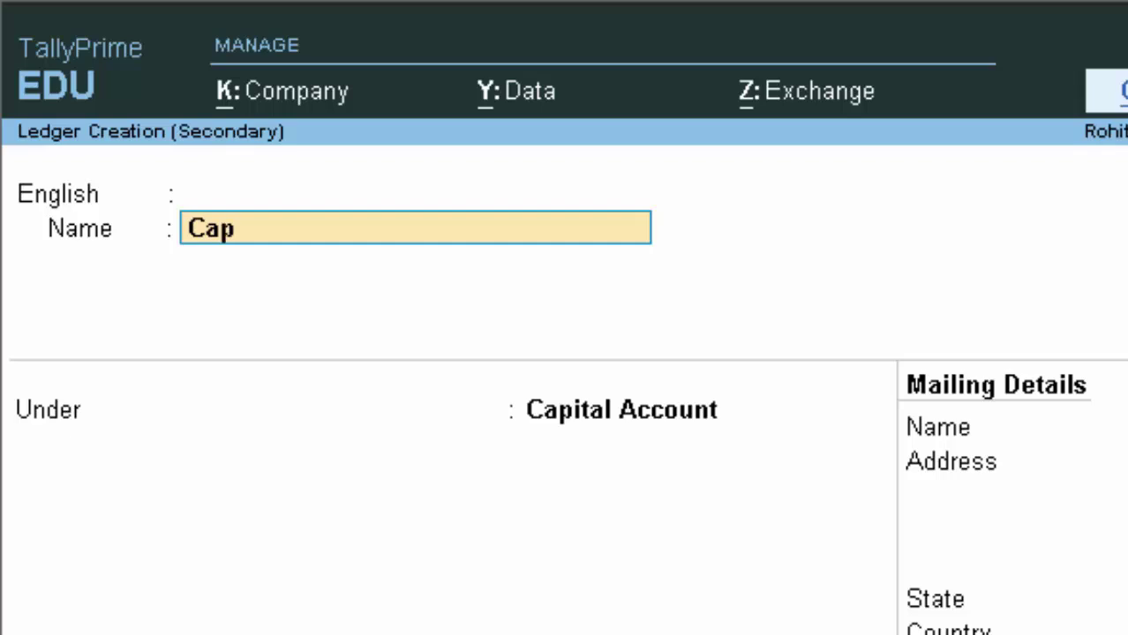
pyautogui.write('ita')
pyautogui.write('l a')
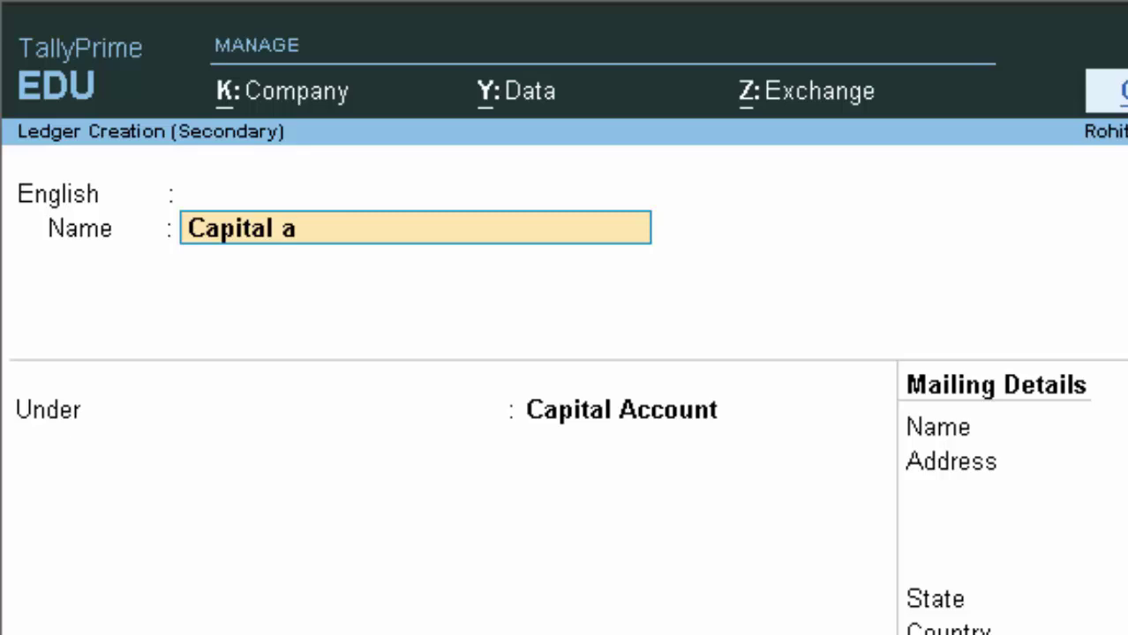
pyautogui.write('/c')
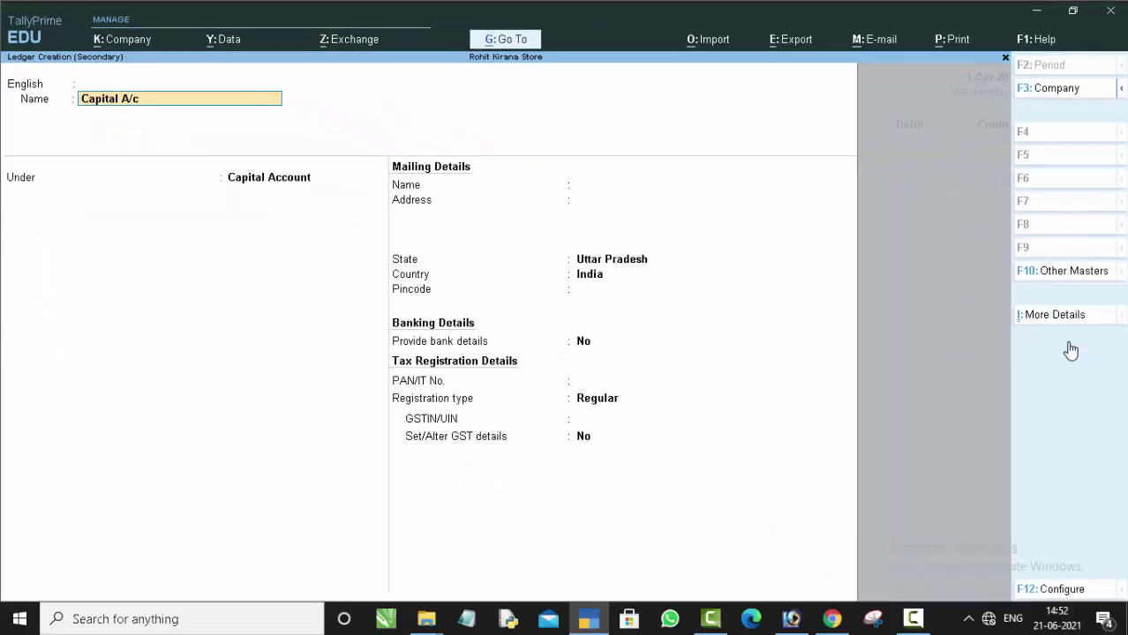
pyautogui.press('Return')
pyautogui.press('Return')
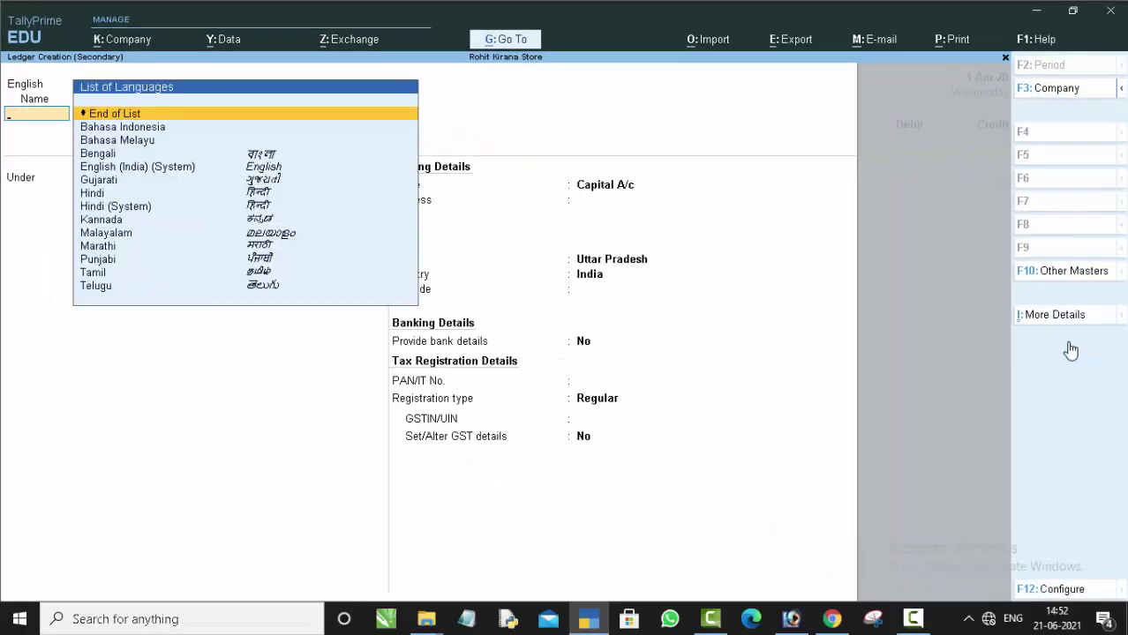
pyautogui.press('Return')
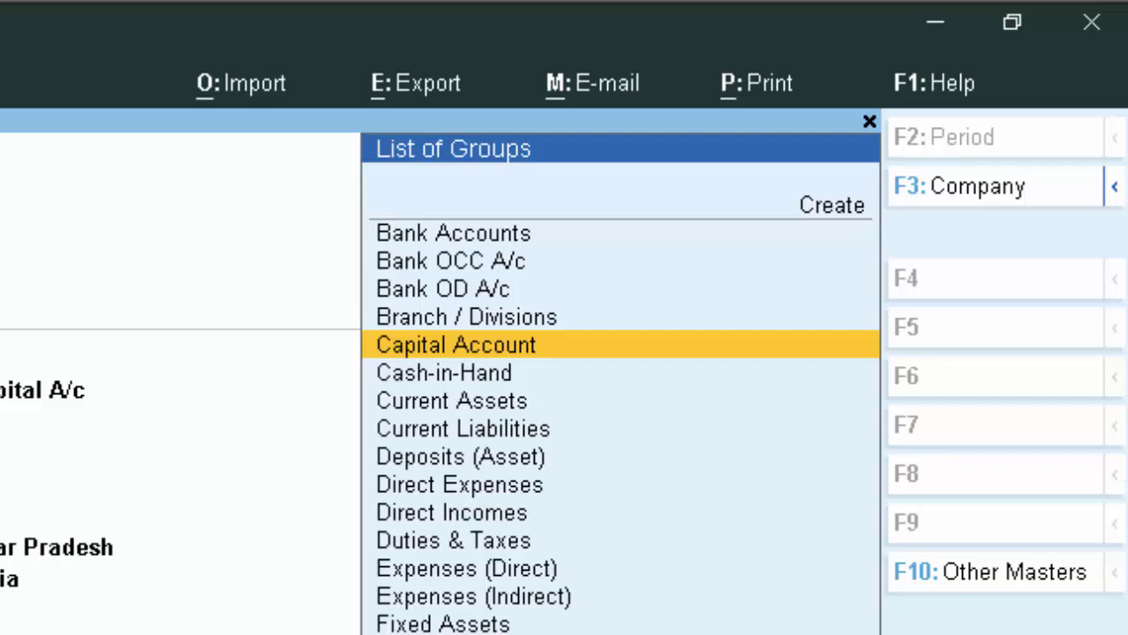
# - Place the Capital A/c ledger under the Capital Account group
pyautogui.write('c')
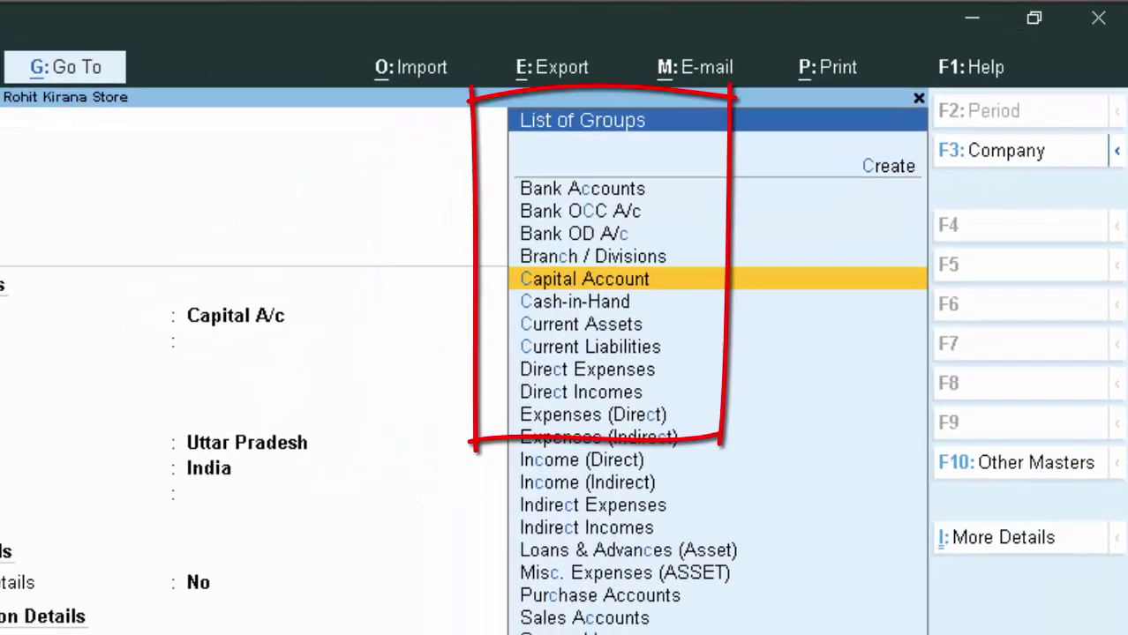
pyautogui.press('Return')
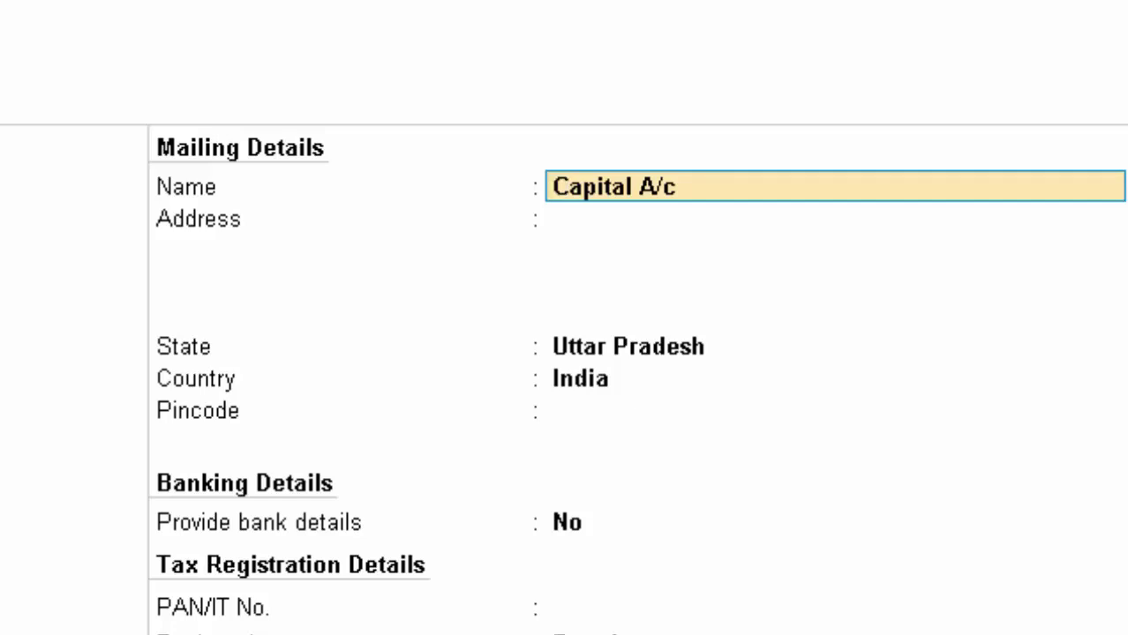
pyautogui.press('BackSpace')
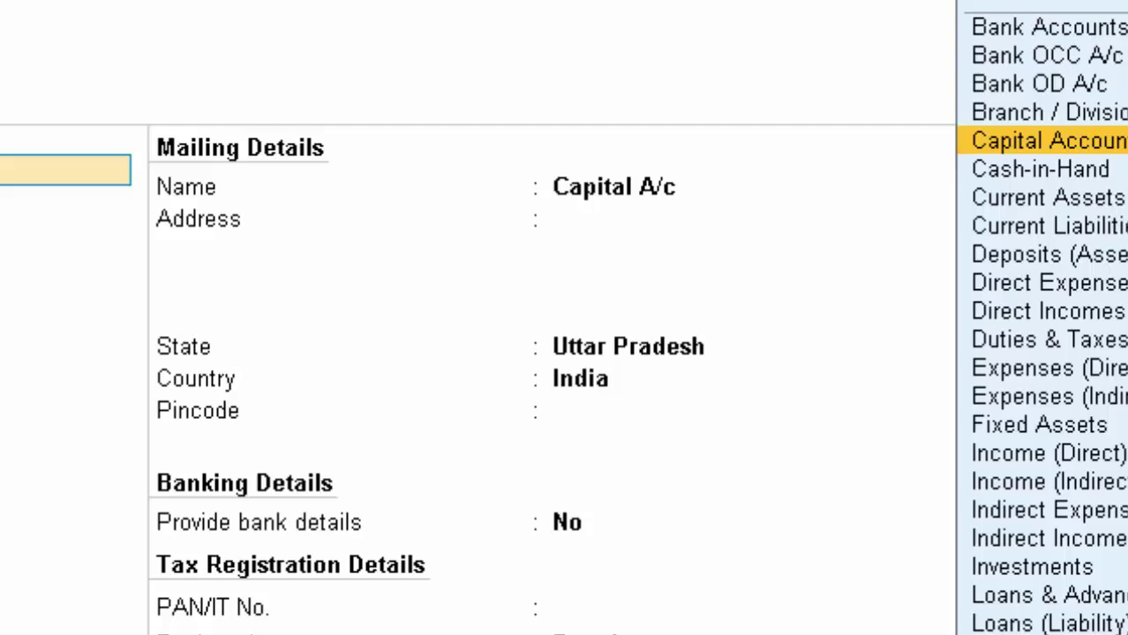
pyautogui.press('Return')
pyautogui.press('BackSpace')
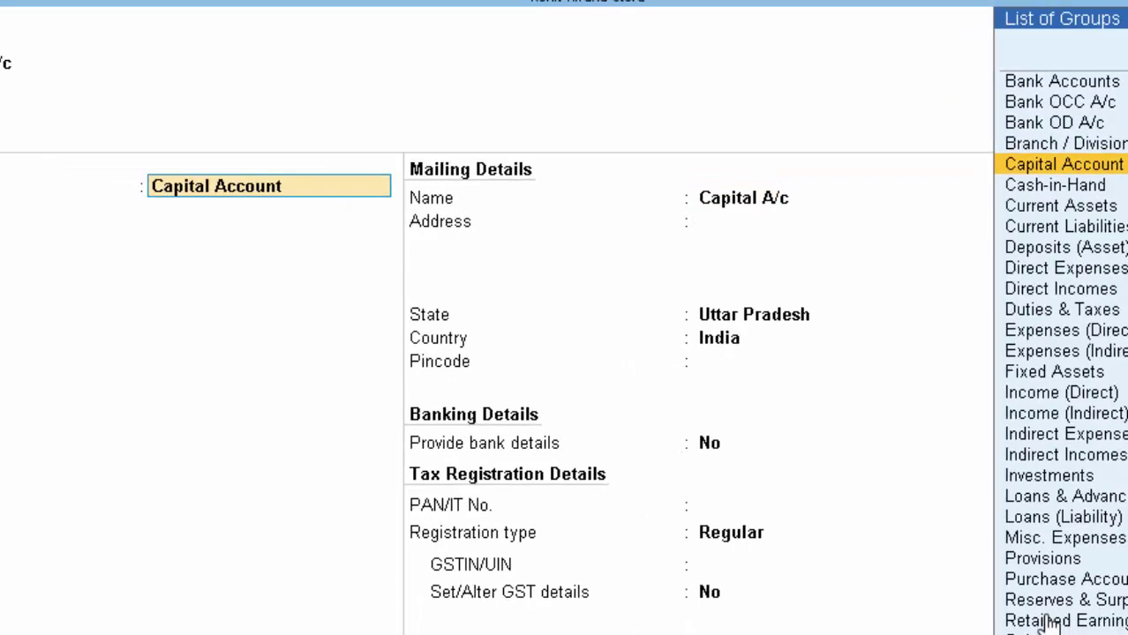
pyautogui.press('BackSpace')
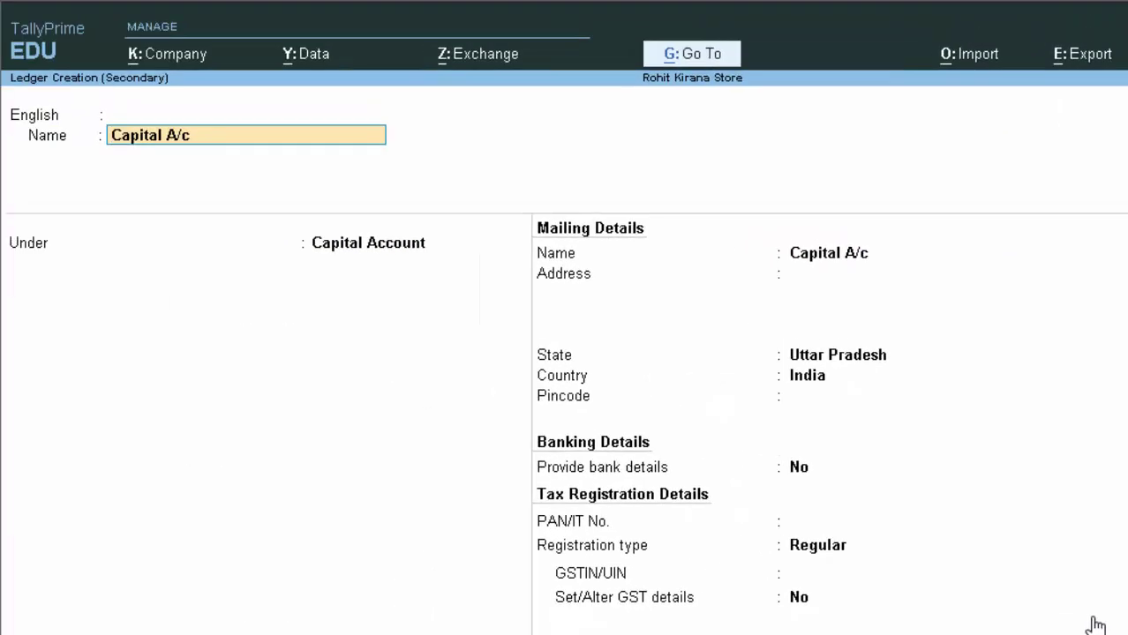
# - Fill in the ledger's mailing name and address, keeping state Uttar Pradesh
pyautogui.press('Return')
pyautogui.press('Return')
pyautogui.press('Return')
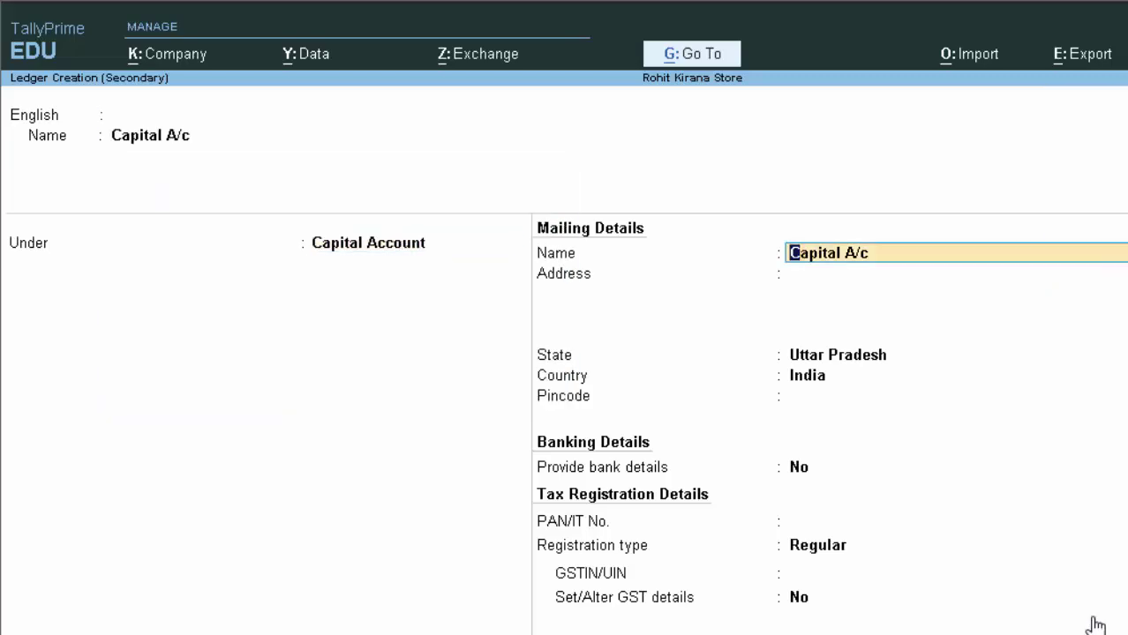
pyautogui.write('Ra')
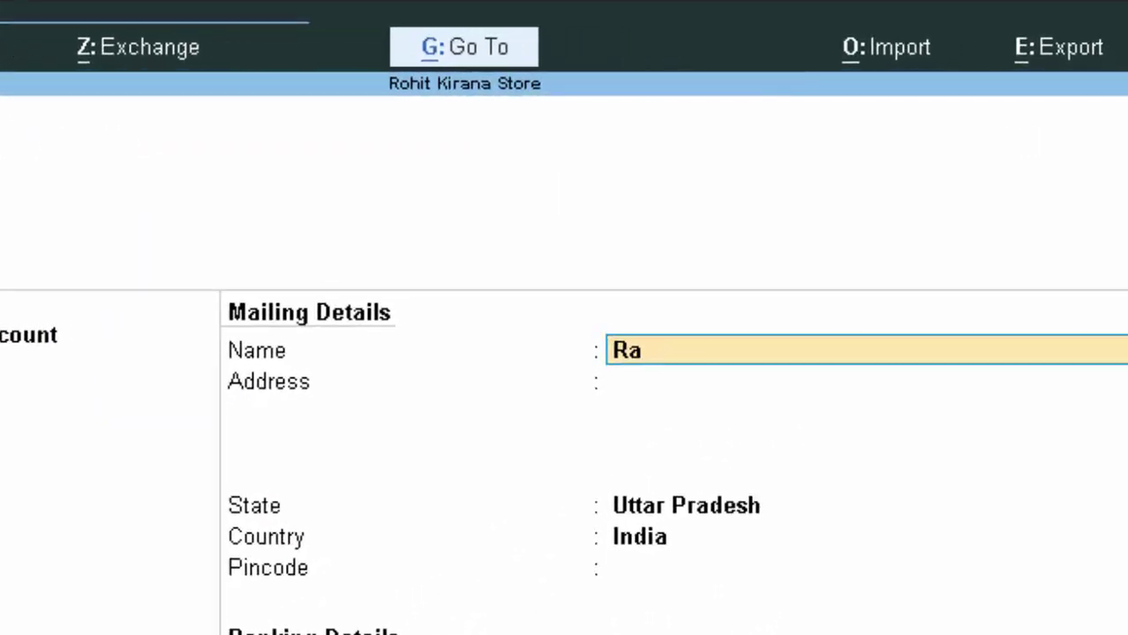
pyautogui.write('m Si')
pyautogui.write('r')
pyautogui.press('Return')
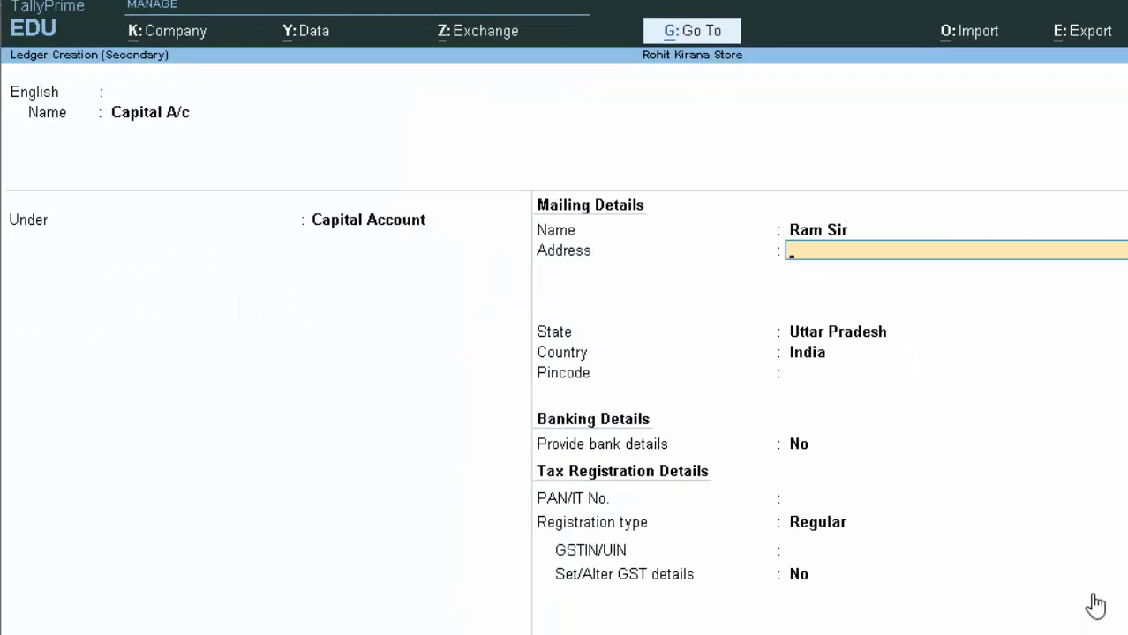
pyautogui.write('De')
pyautogui.write('ori')
pyautogui.write('a')
pyautogui.press('Return')
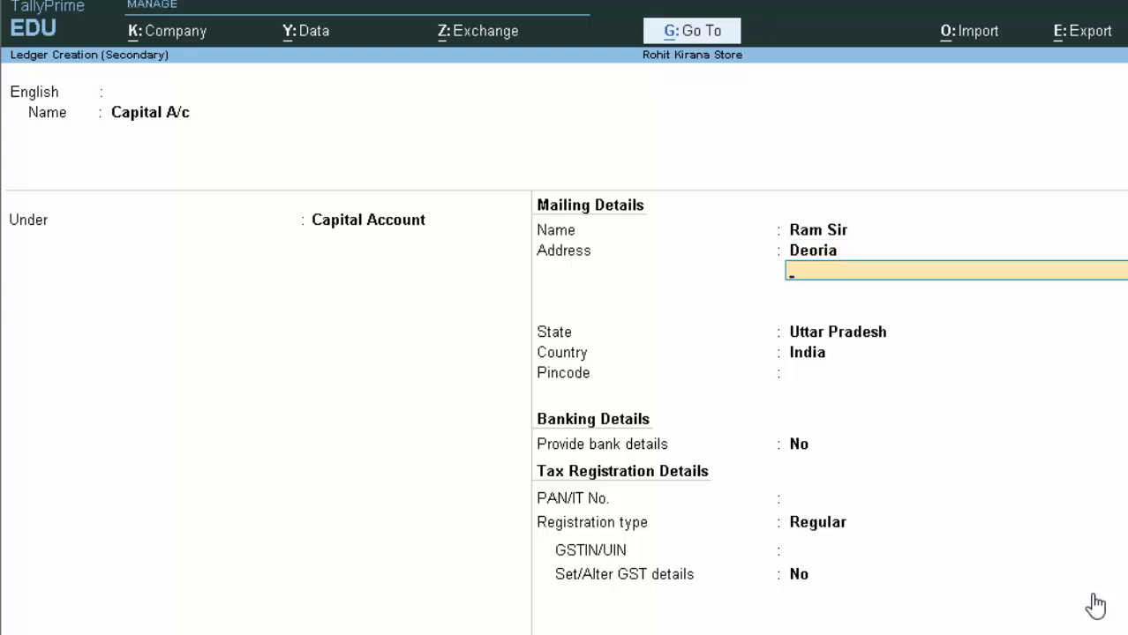
pyautogui.press('Return')
pyautogui.press('Return')
pyautogui.press('Return')
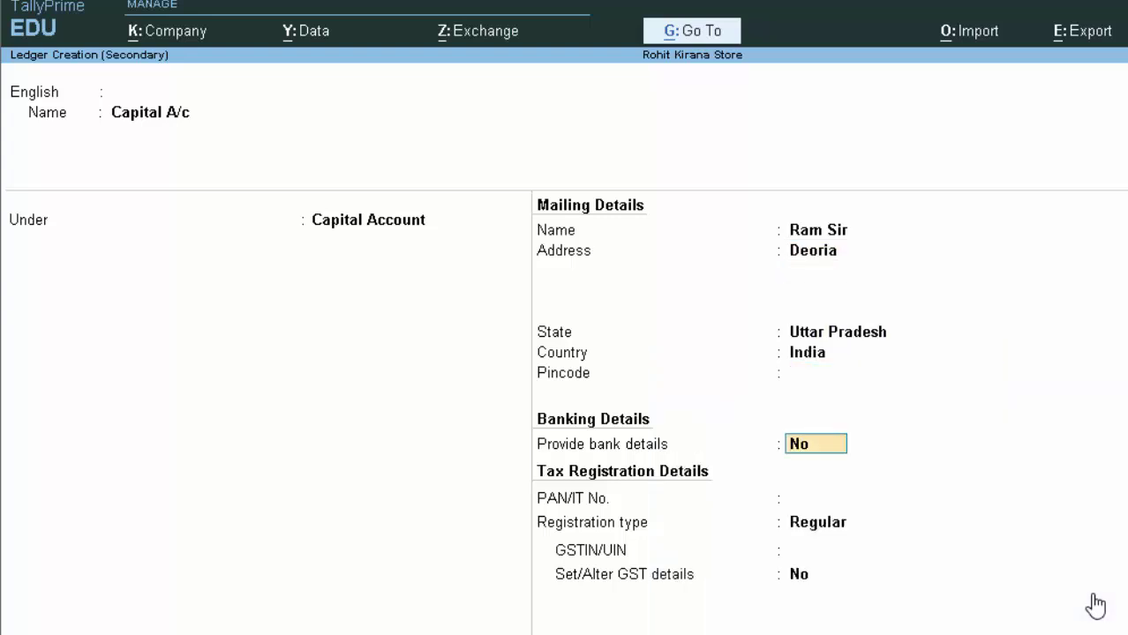
pyautogui.press('Return')
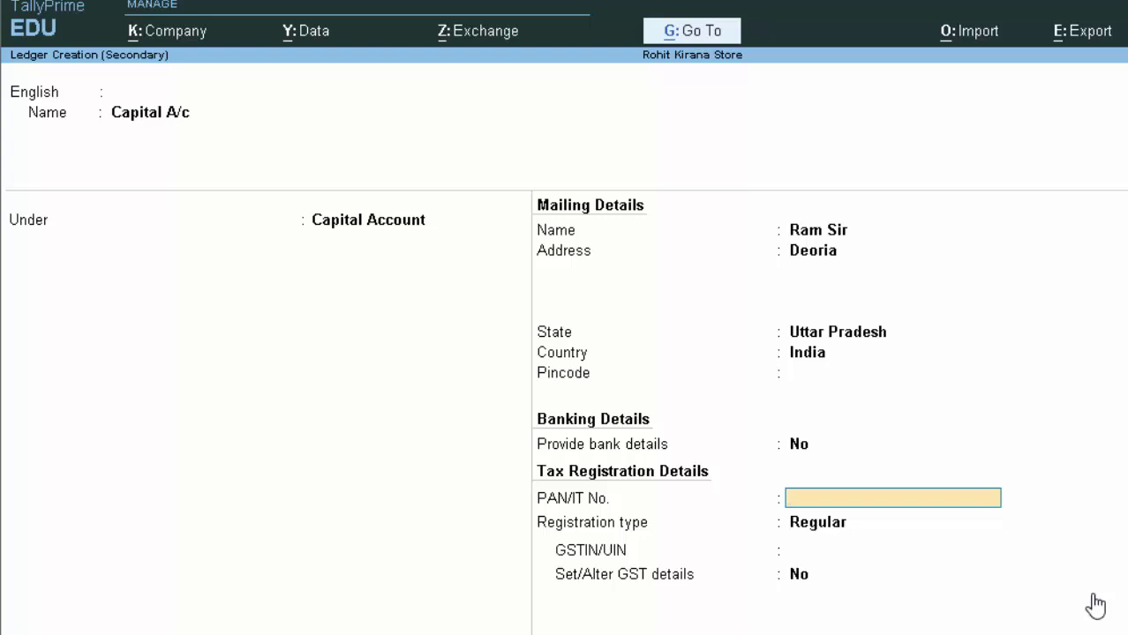
# - Leave bank details off, set registration type Regular, and enter the GSTIN
pyautogui.press('BackSpace')
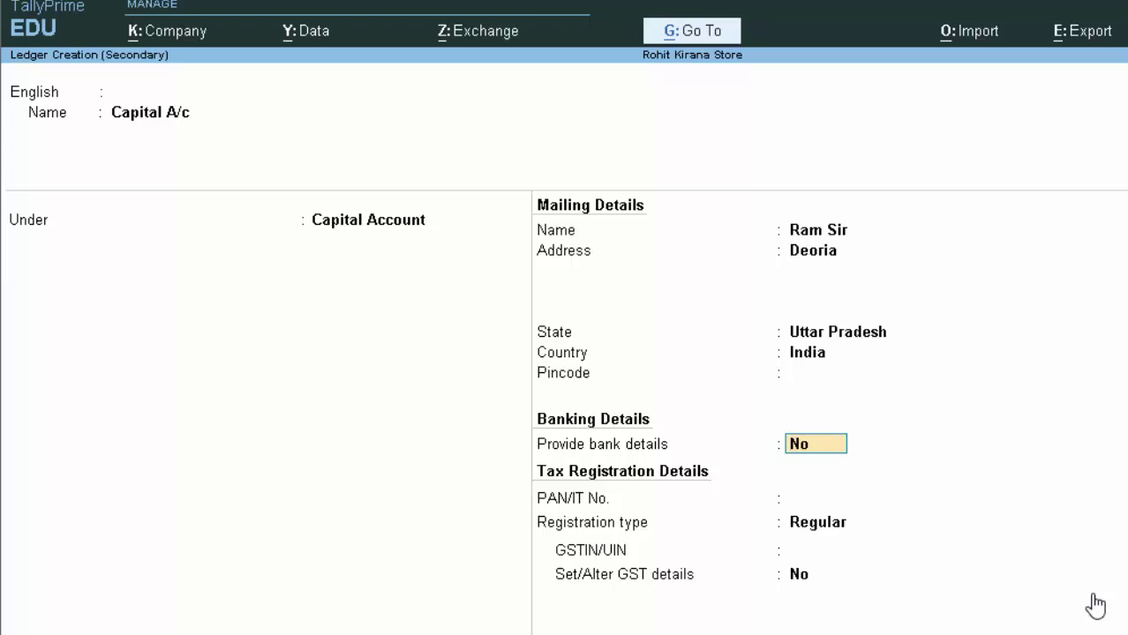
pyautogui.press('Return')
pyautogui.press('Return')
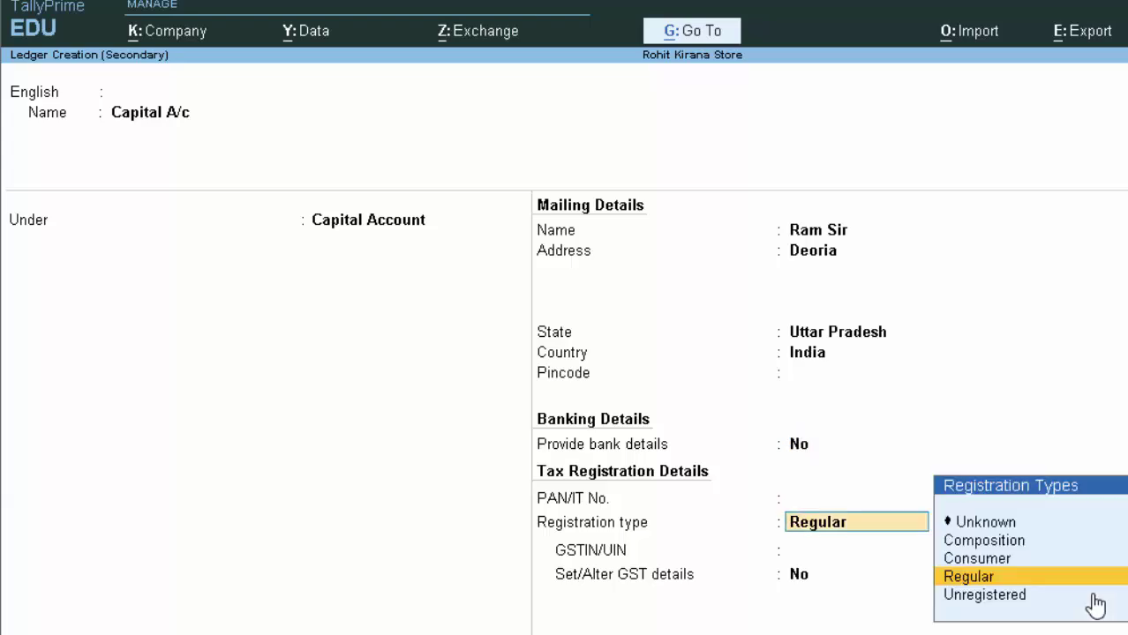
pyautogui.press('Return')
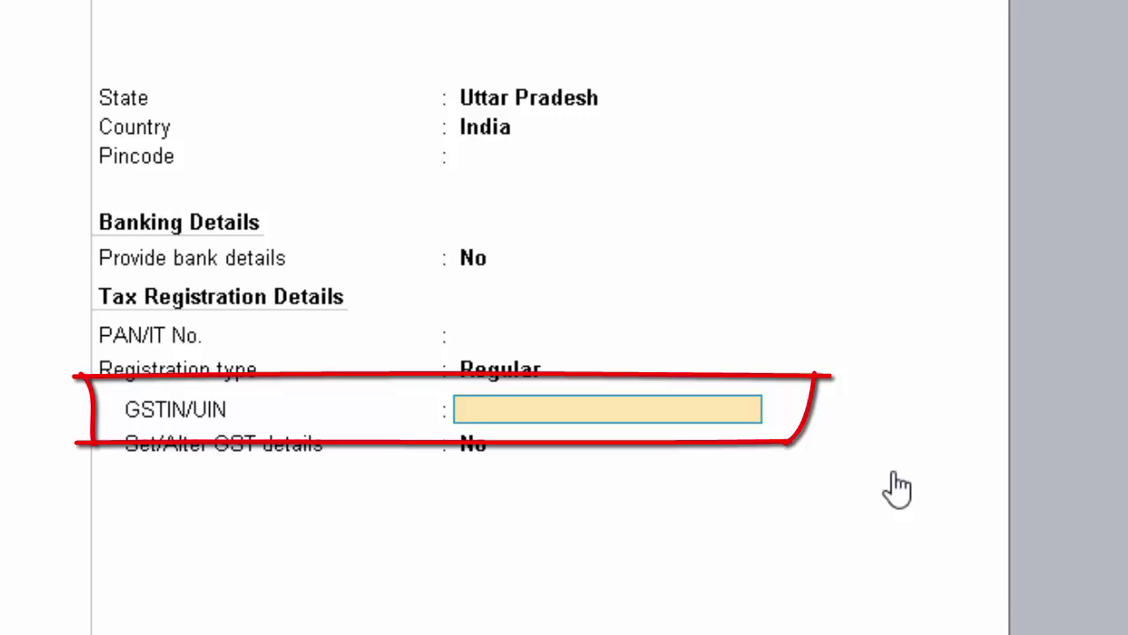
pyautogui.write('AIS')
pyautogui.write('PT6756')
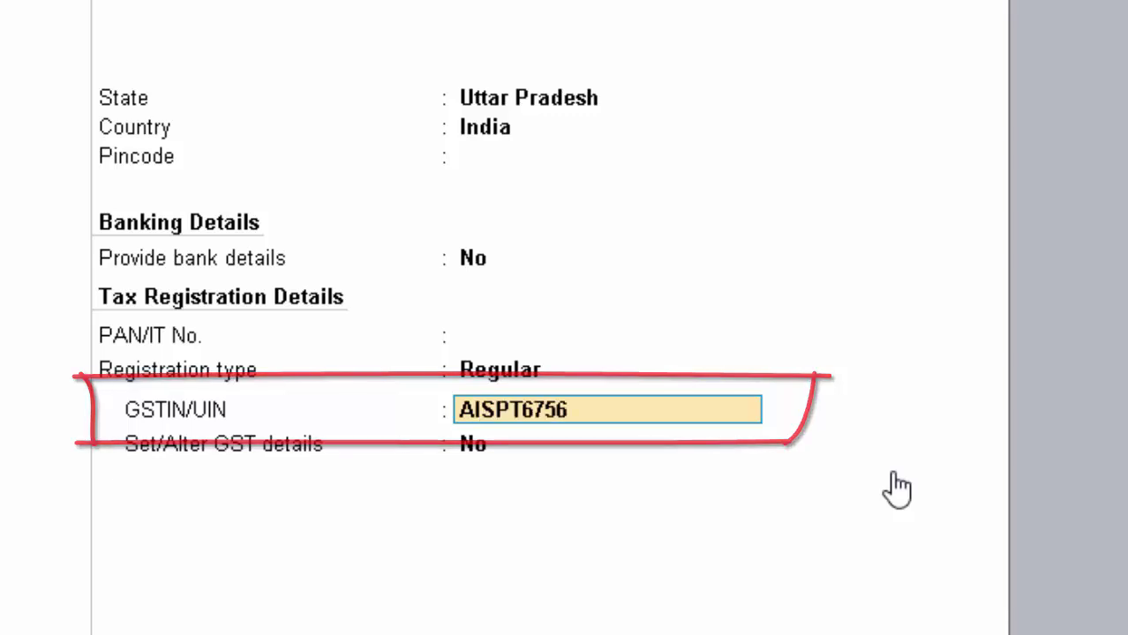
pyautogui.write('G')
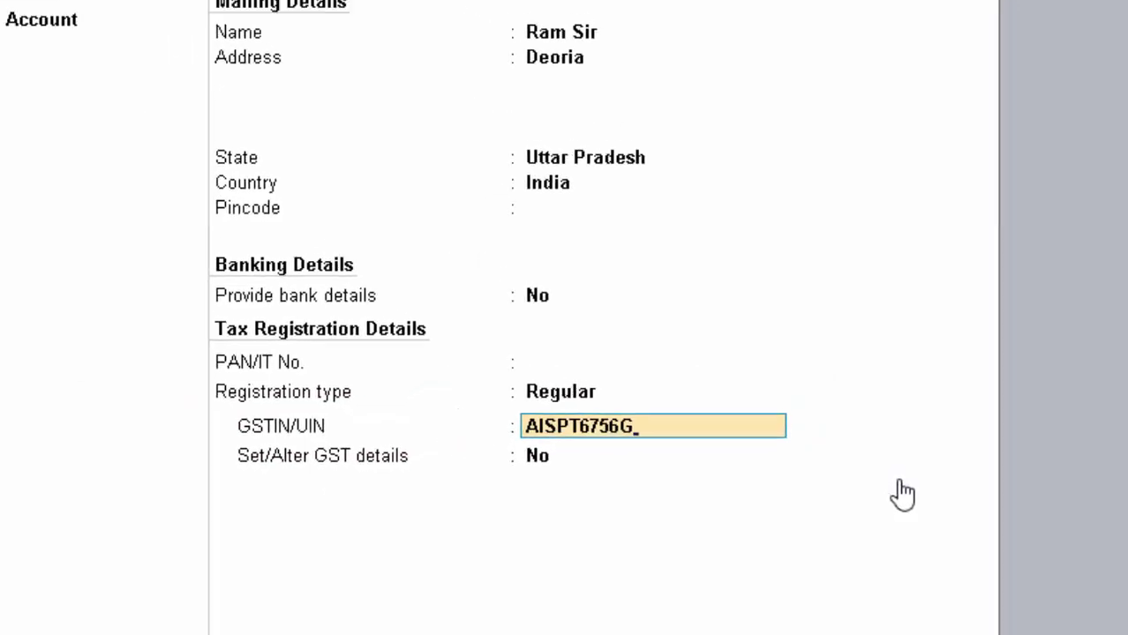
pyautogui.press('Return')
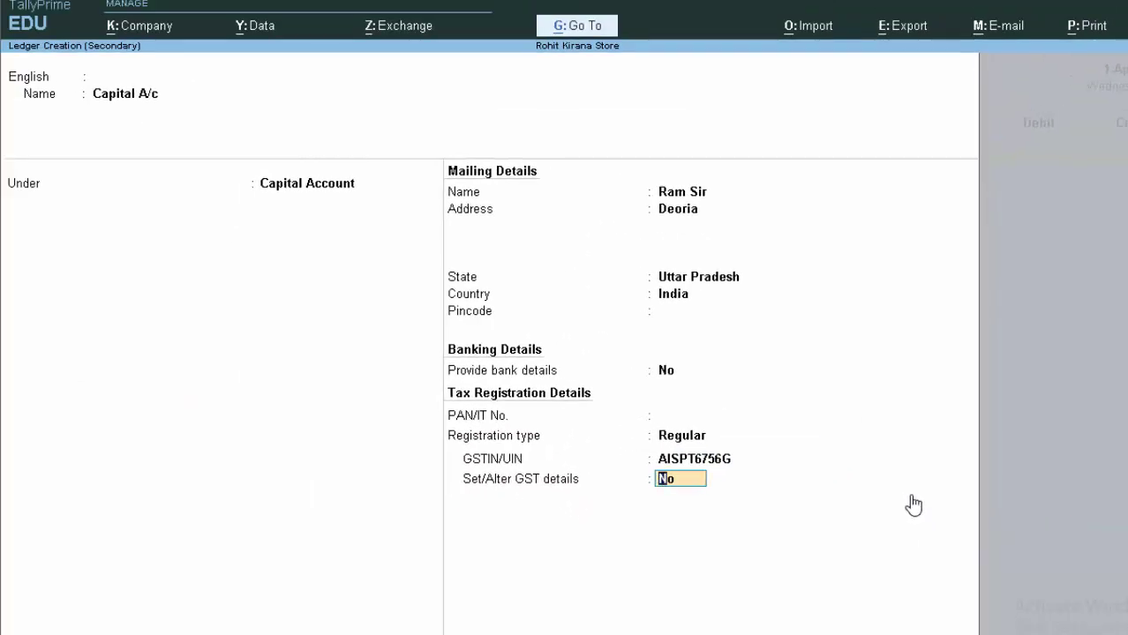
pyautogui.press('Return')
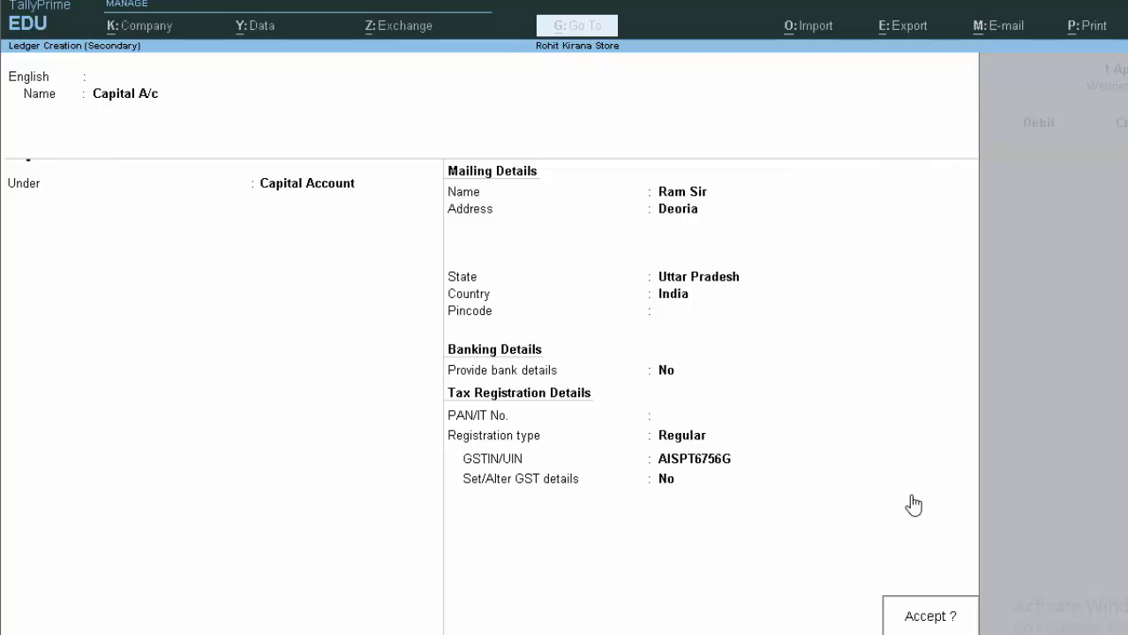
# - Save the Capital A/c ledger and credit it 10,00,000.00 on the voucher
pyautogui.press('Return')
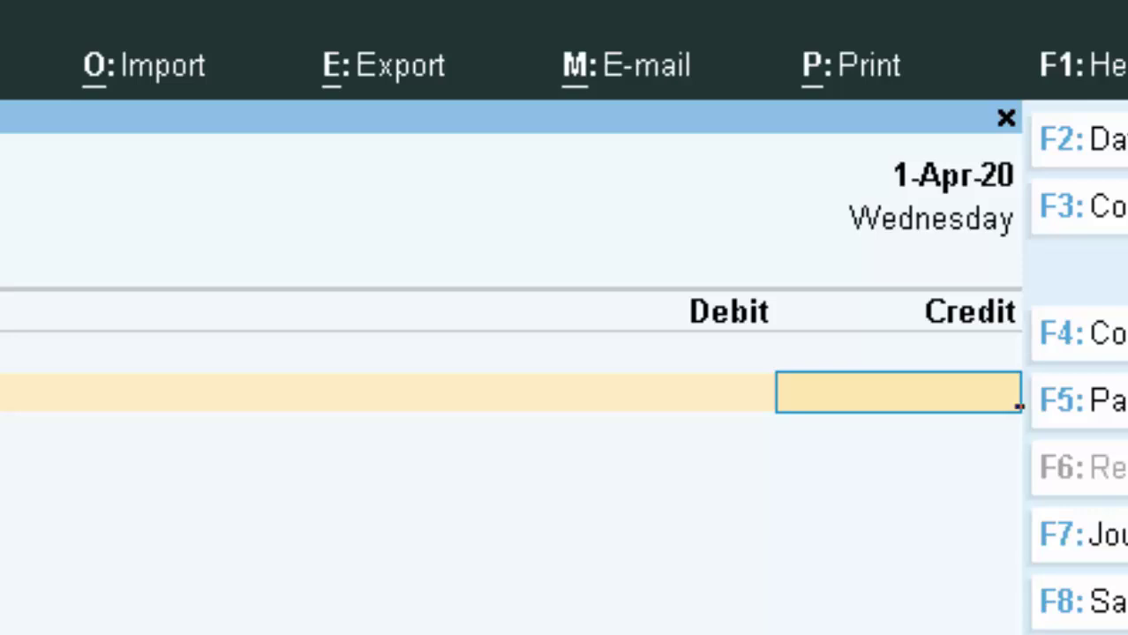
pyautogui.write('100')
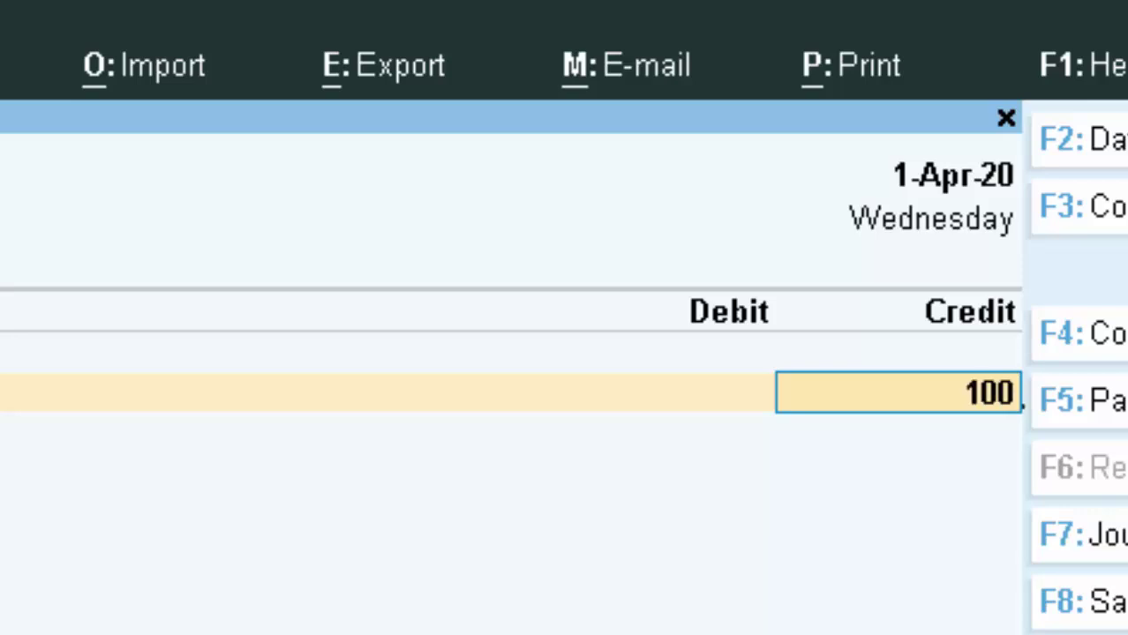
pyautogui.write('0000')
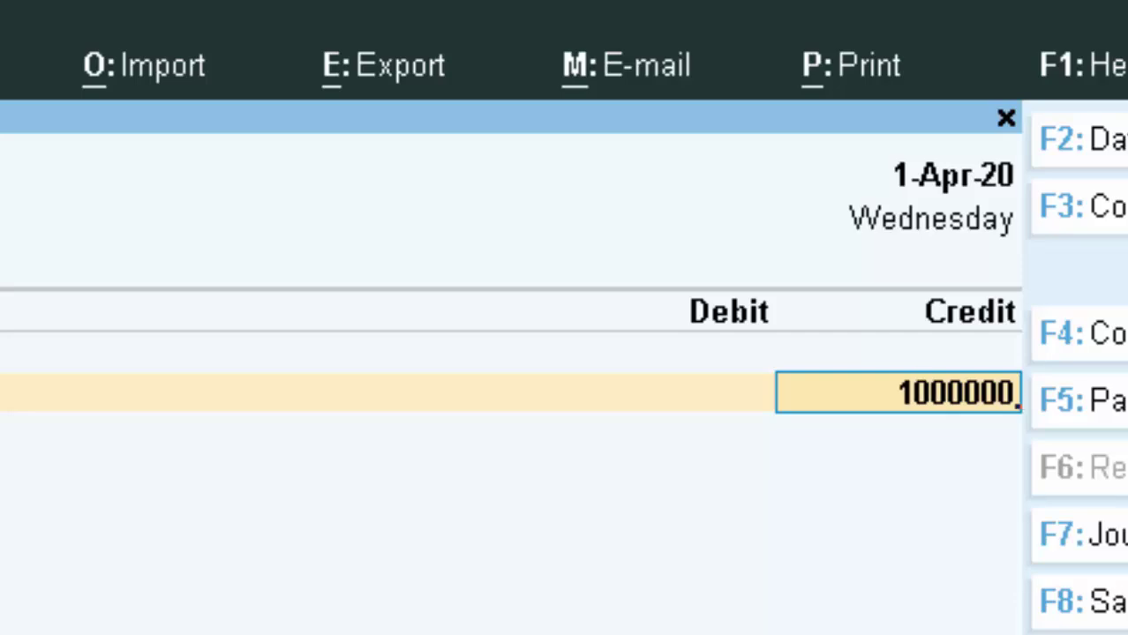
pyautogui.press('Return')
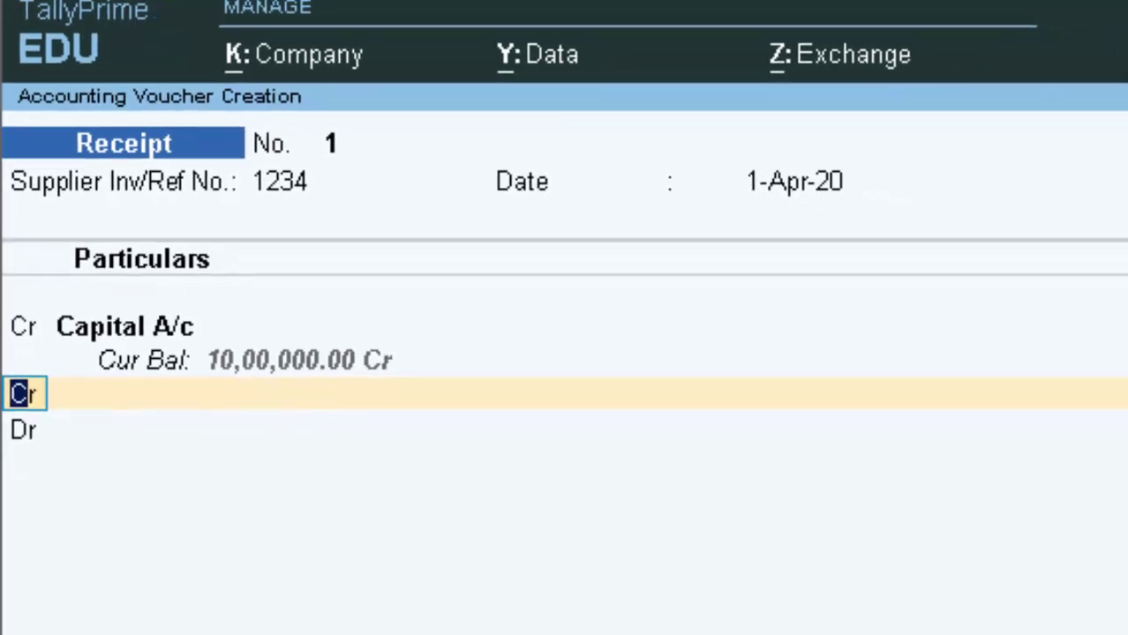
# - Add a Dr line debiting Cash 10,00,000.00, balancing the voucher
pyautogui.write('dr')
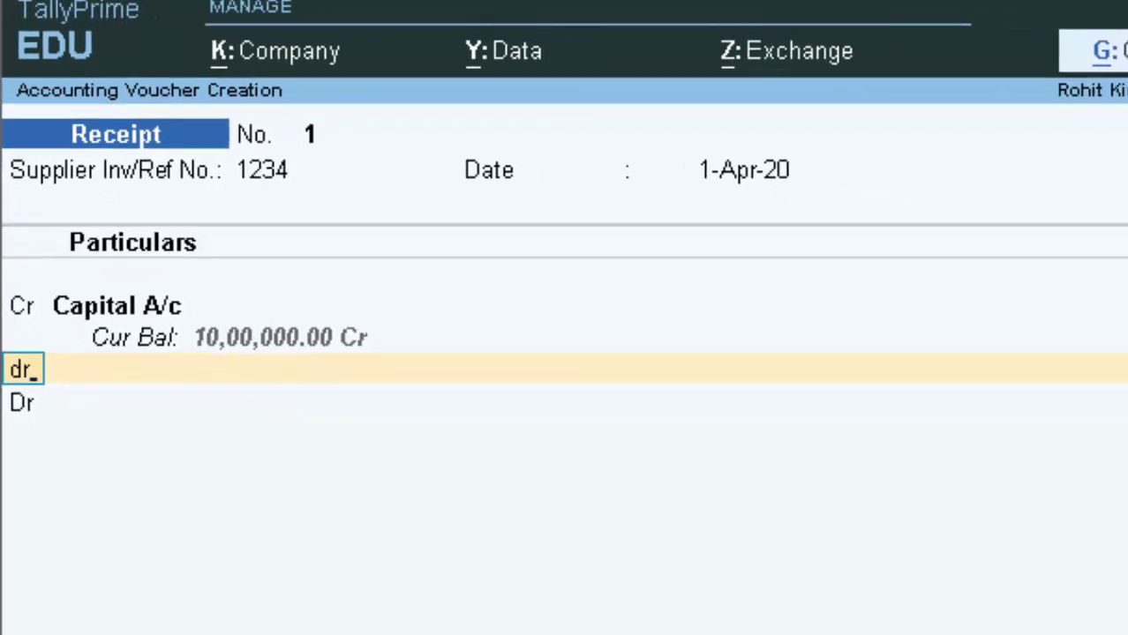
pyautogui.press('Return')
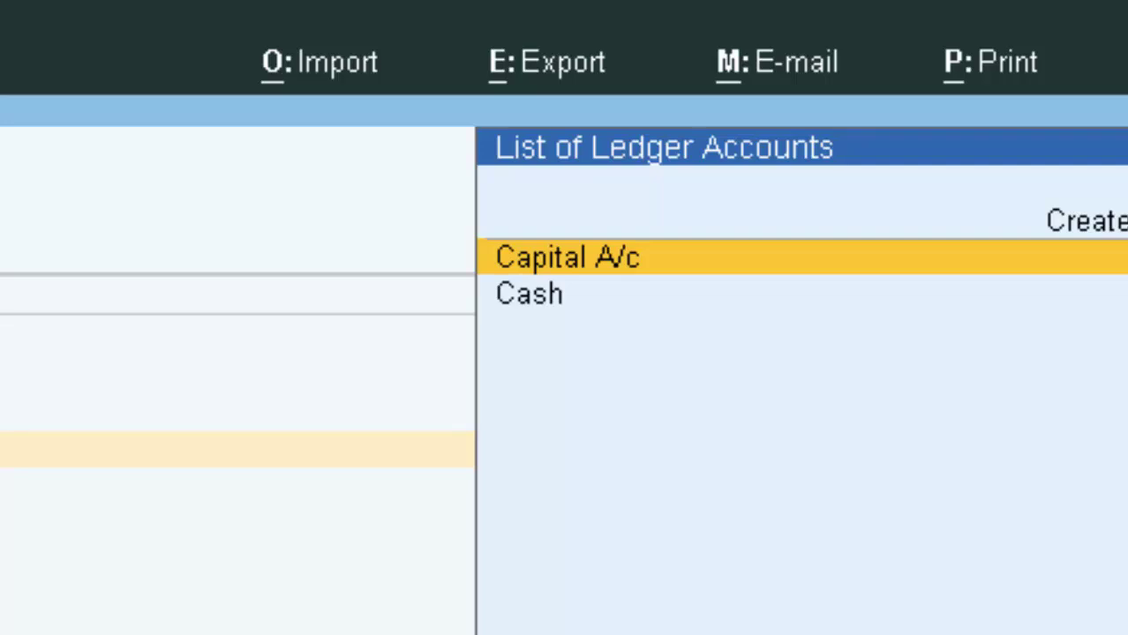
pyautogui.press('Down')
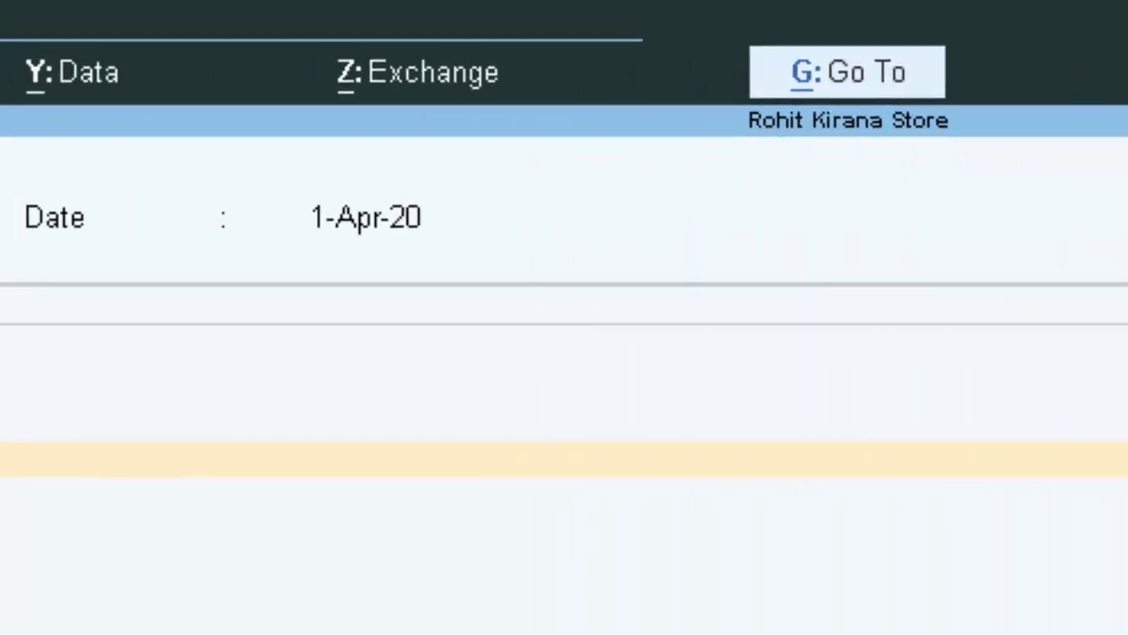
pyautogui.press('Return')
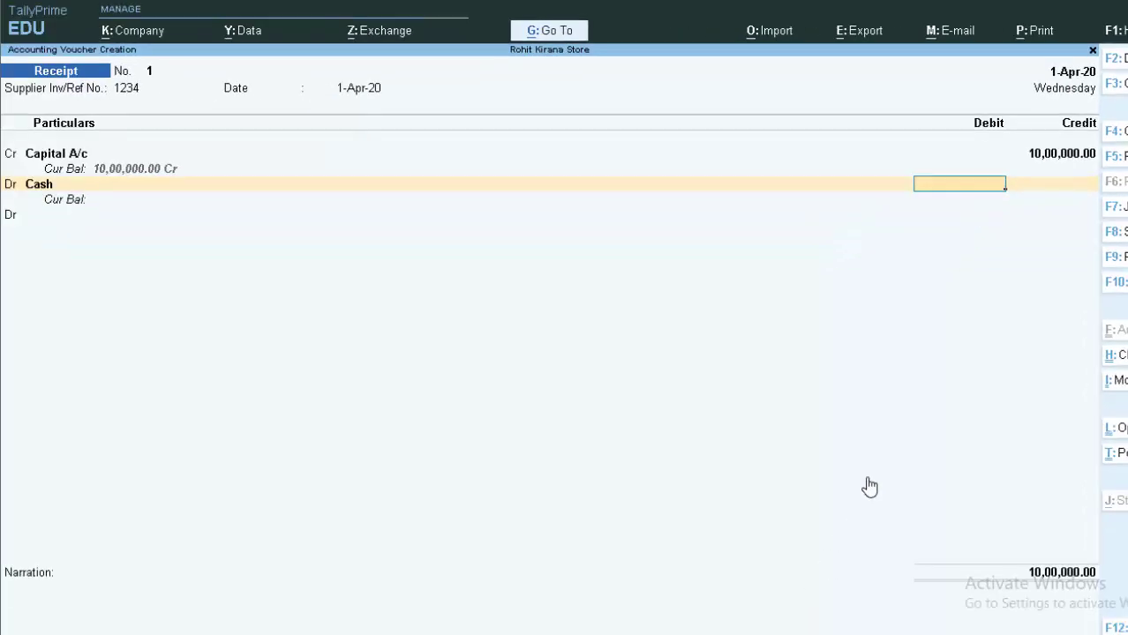
pyautogui.press('Return')
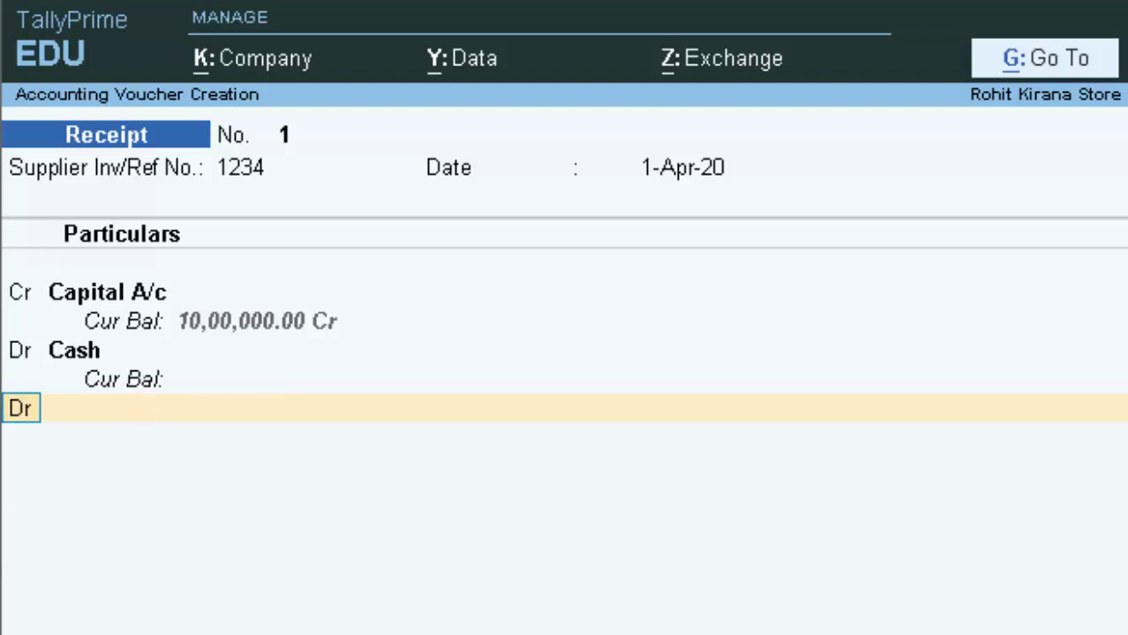
pyautogui.press('BackSpace')
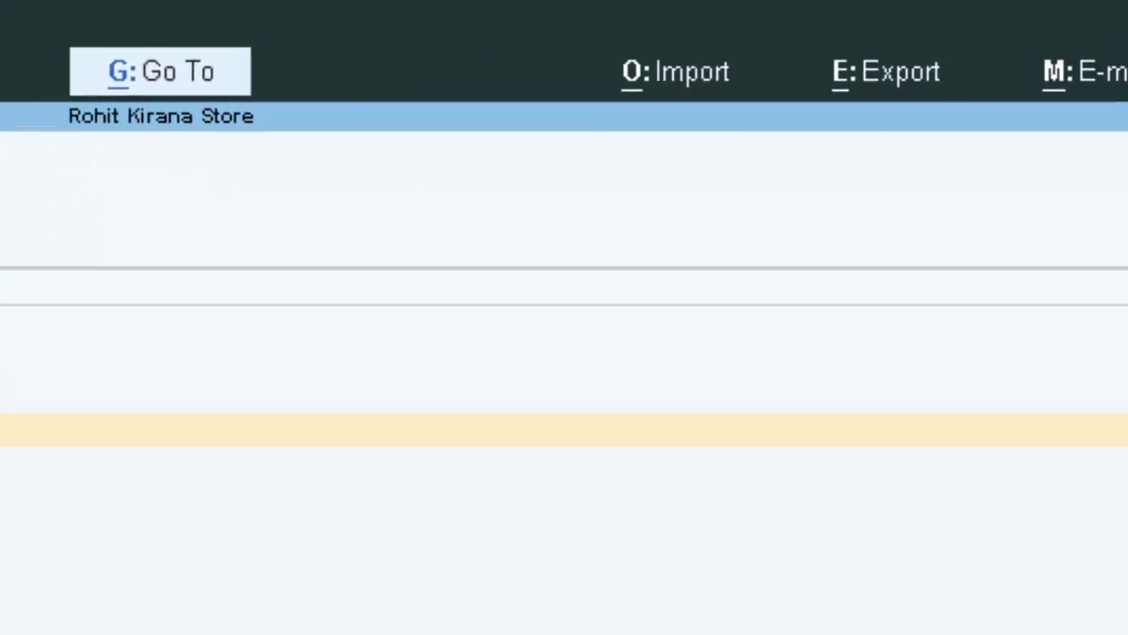
pyautogui.press('Return')
pyautogui.press('Return')
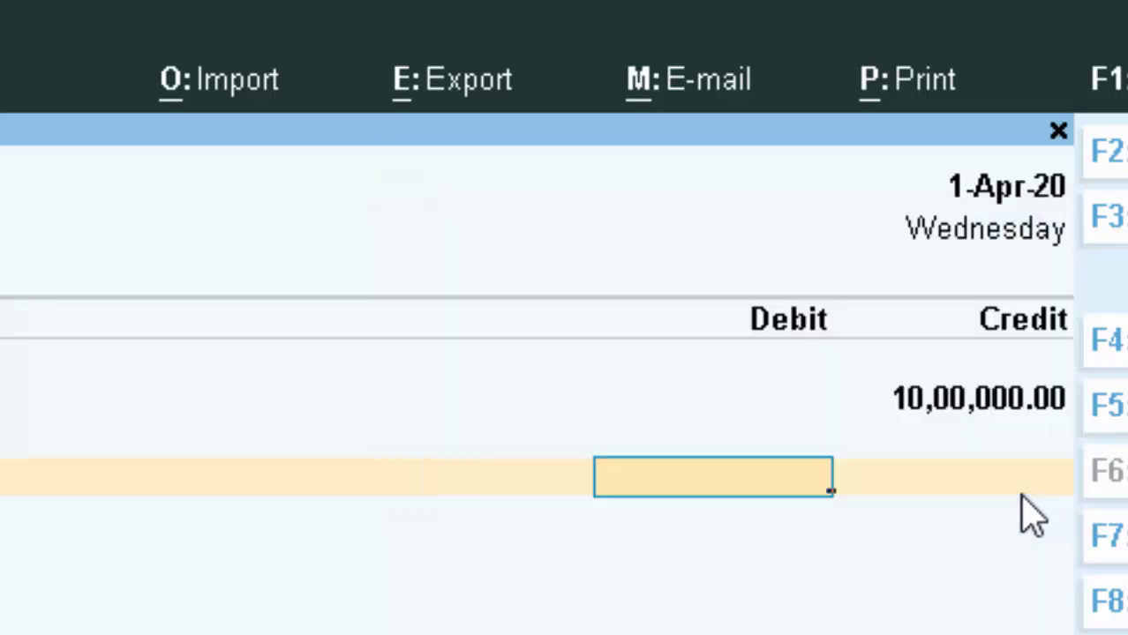
pyautogui.write('1')
pyautogui.write('000')
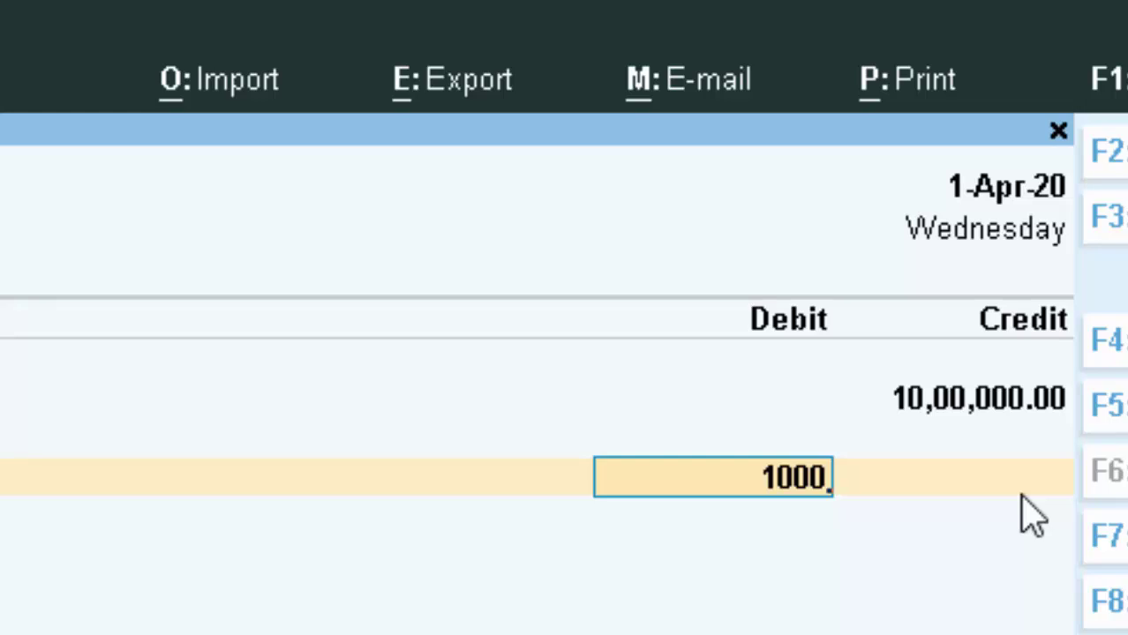
pyautogui.write(',00,000')
pyautogui.press('Return')
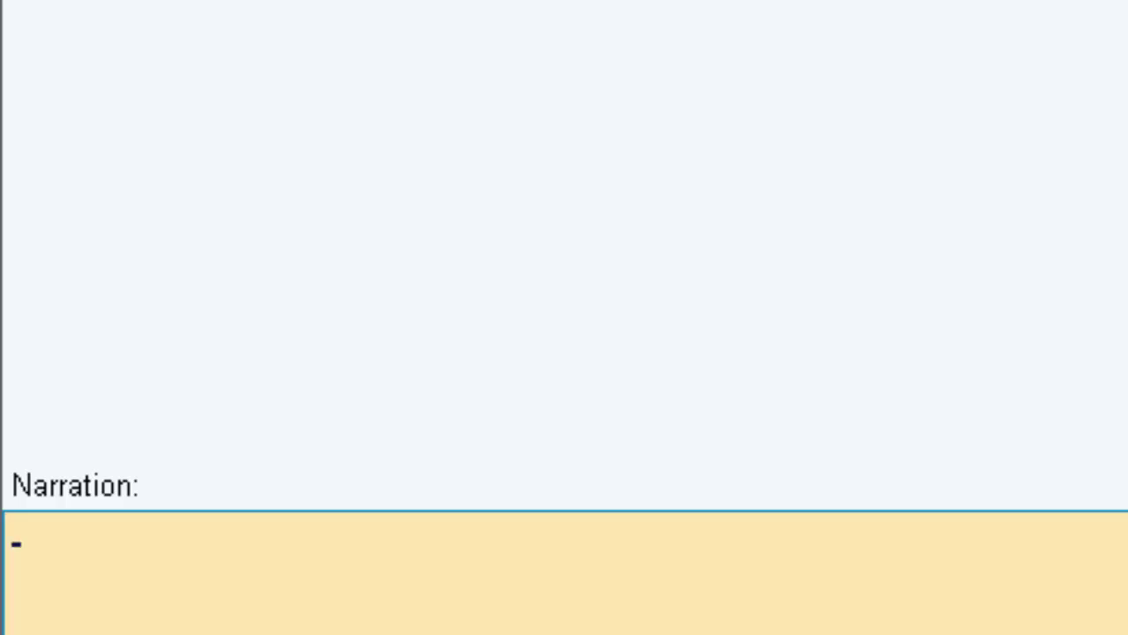
# - Enter the narration 'being cash received'
pyautogui.write('bei')
pyautogui.write('ng')
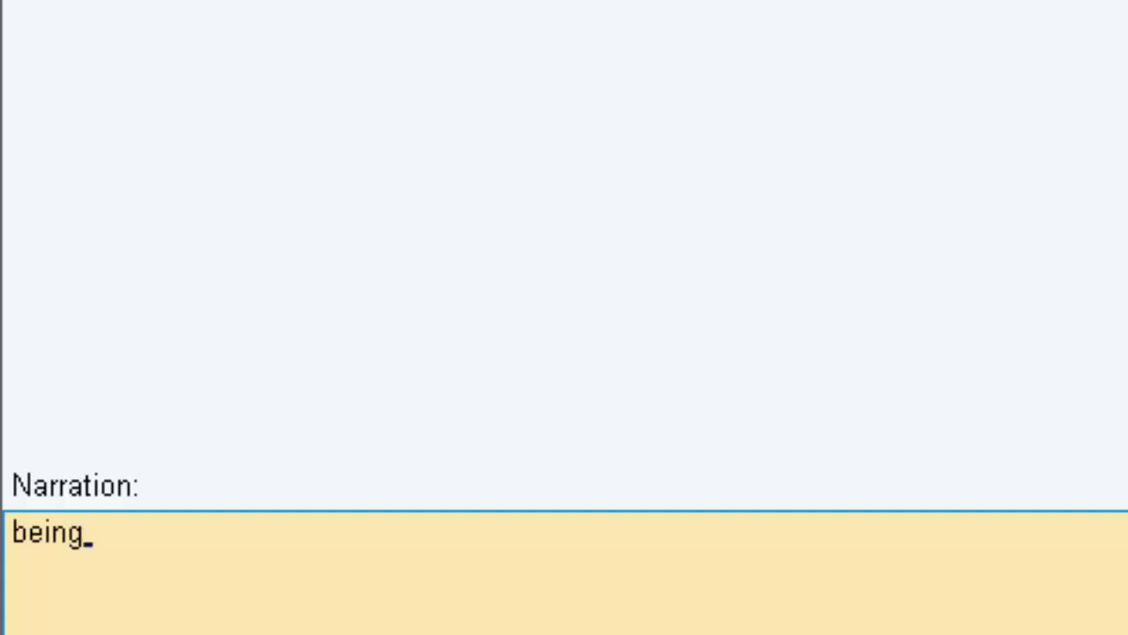
pyautogui.write(' cash')
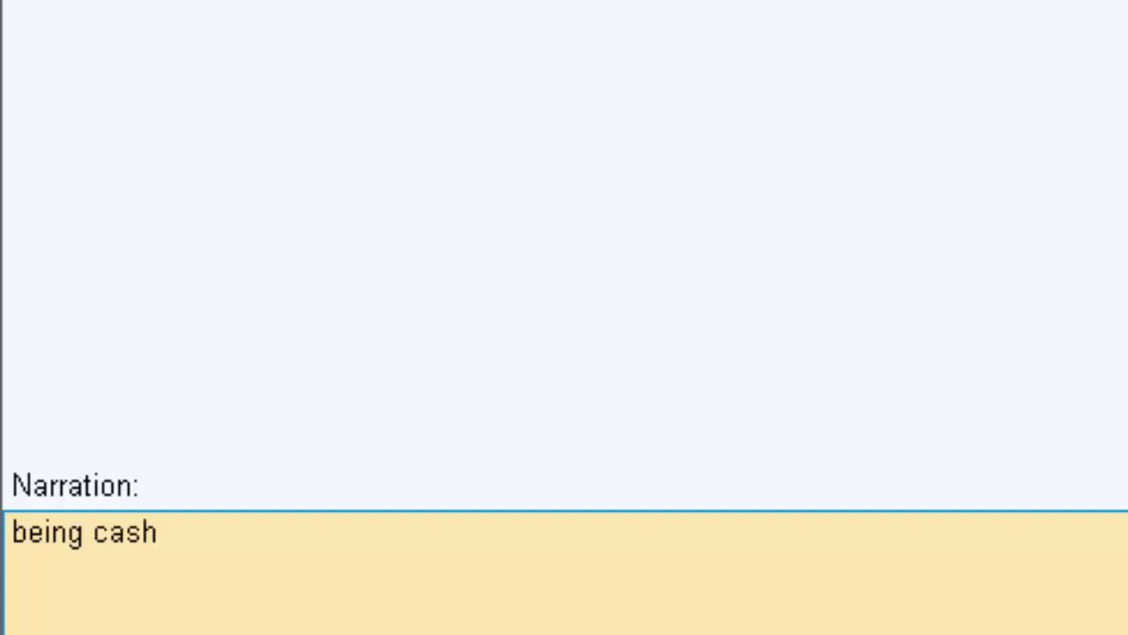
pyautogui.write(' re')
pyautogui.write('cei')
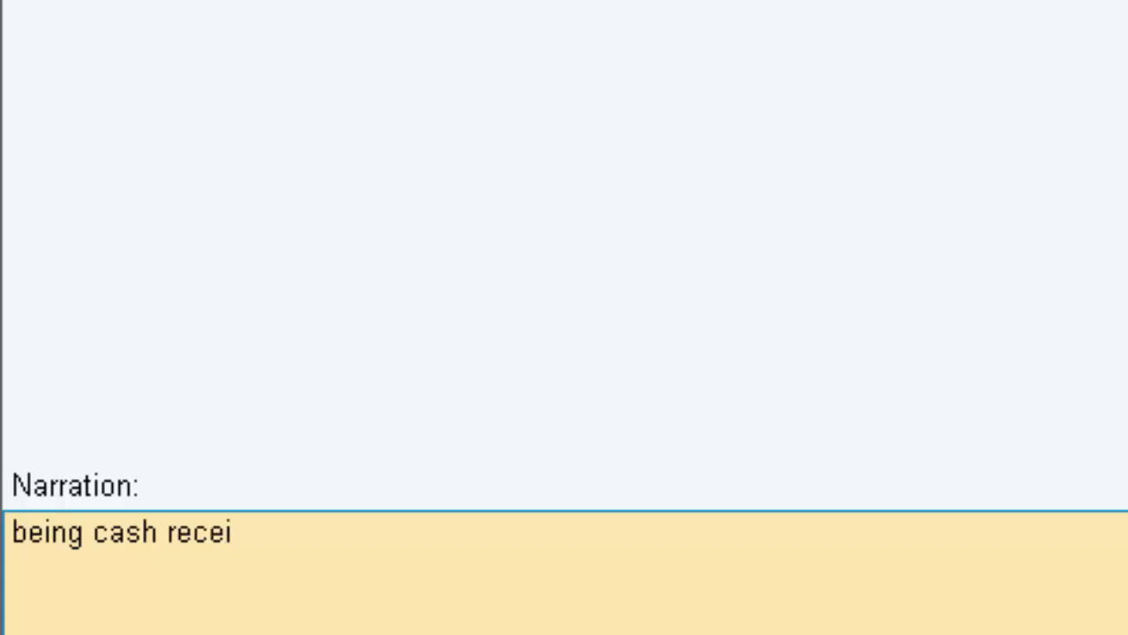
pyautogui.write('ved in company')
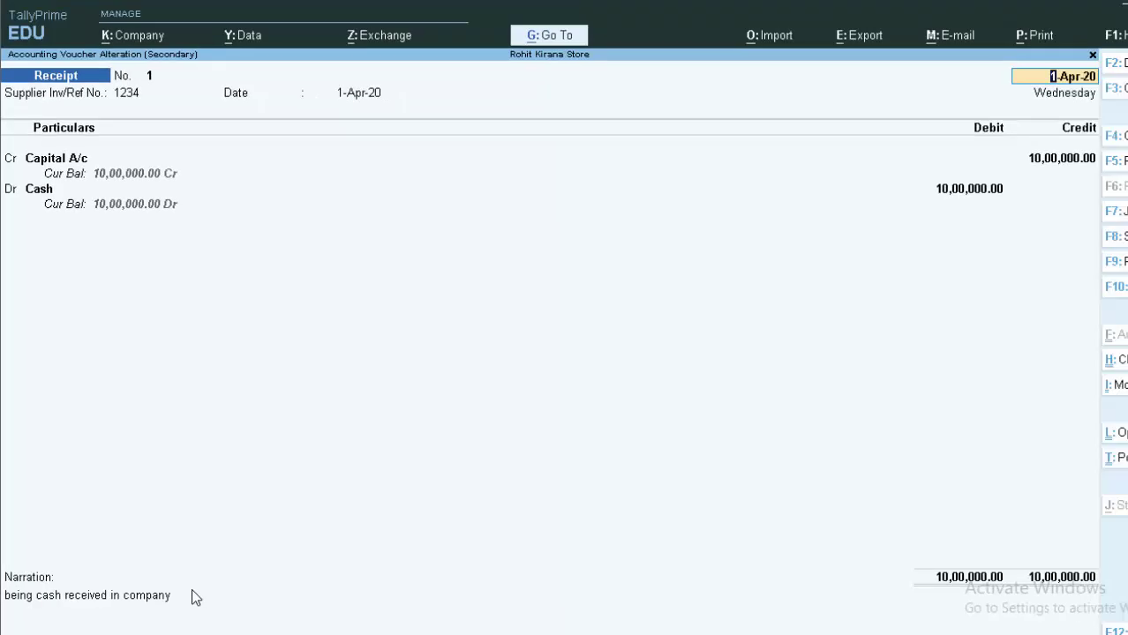
# - Preview the current Receipt voucher as it would appear in print
pyautogui.hotkey('alt', 'p')
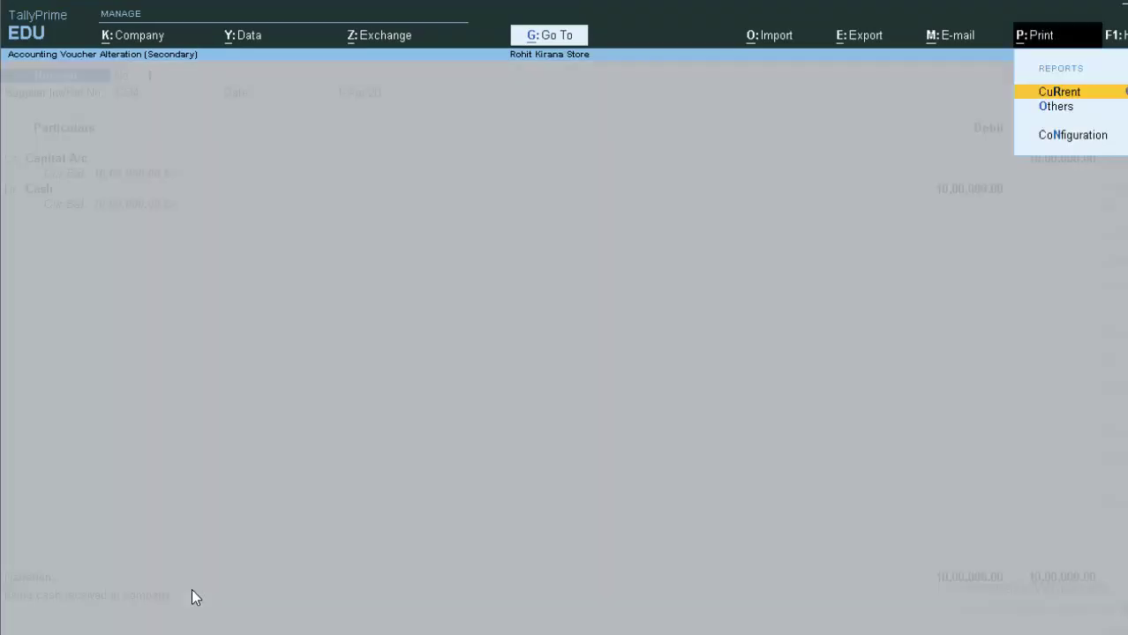
pyautogui.press('Return')
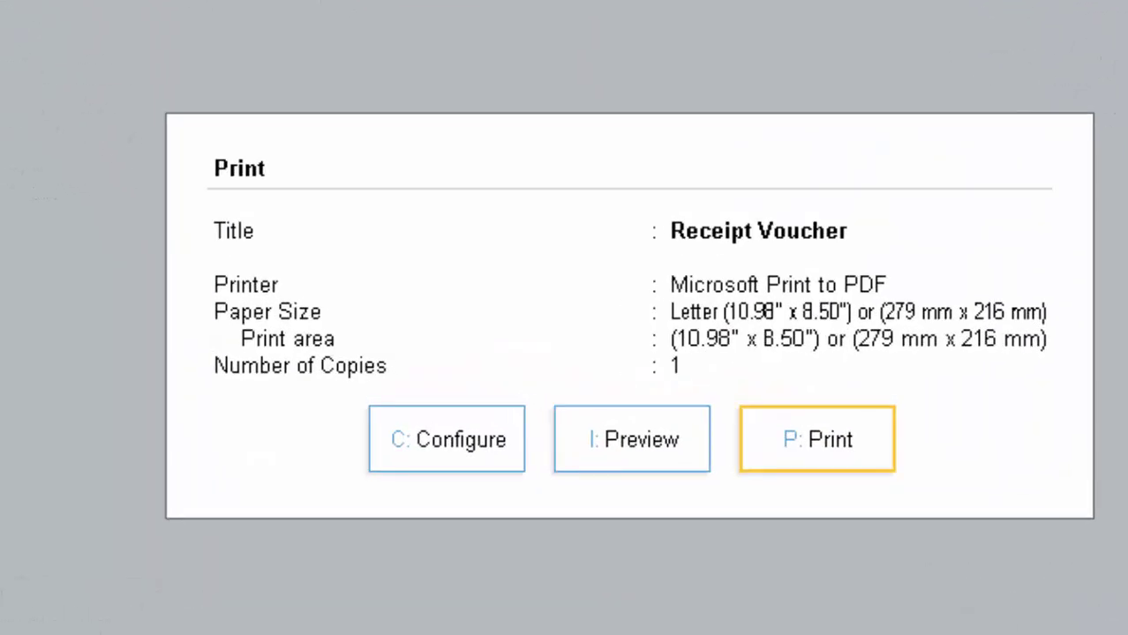
pyautogui.press('i')
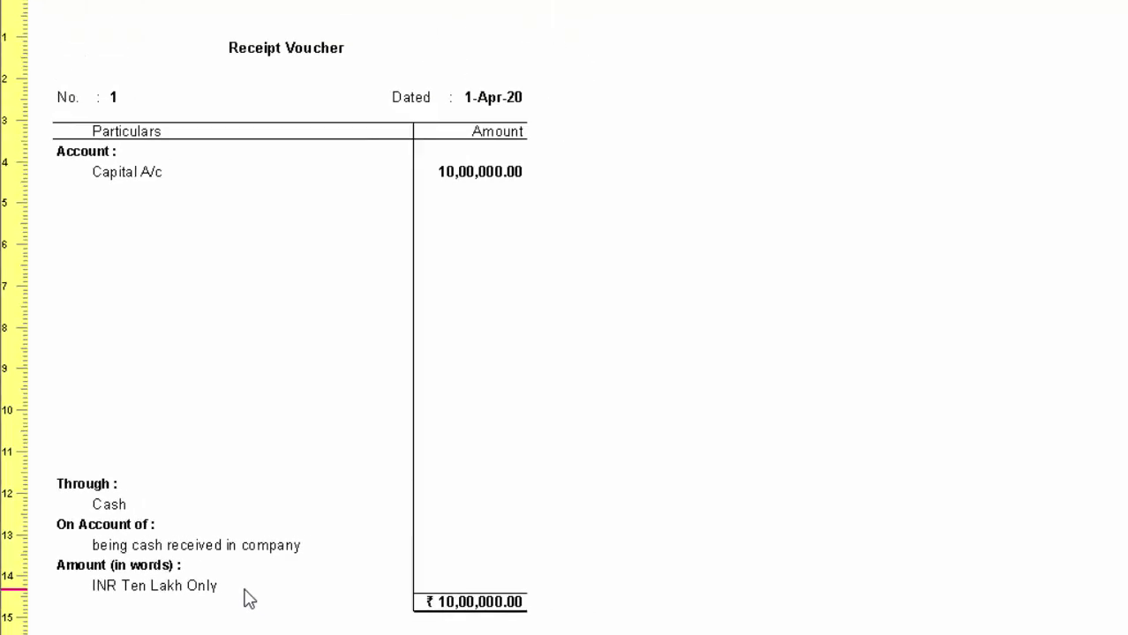
pyautogui.press('Escape')
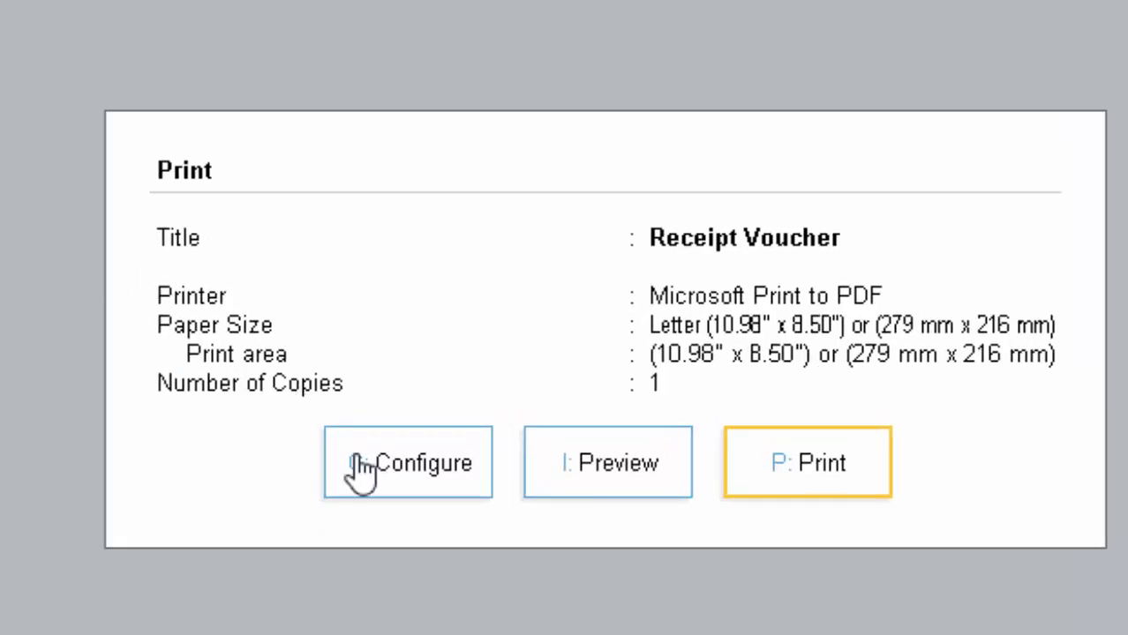
# - Toggle Show Narration off and back on in print configuration, then close the Print window
pyautogui.click(360, 468)
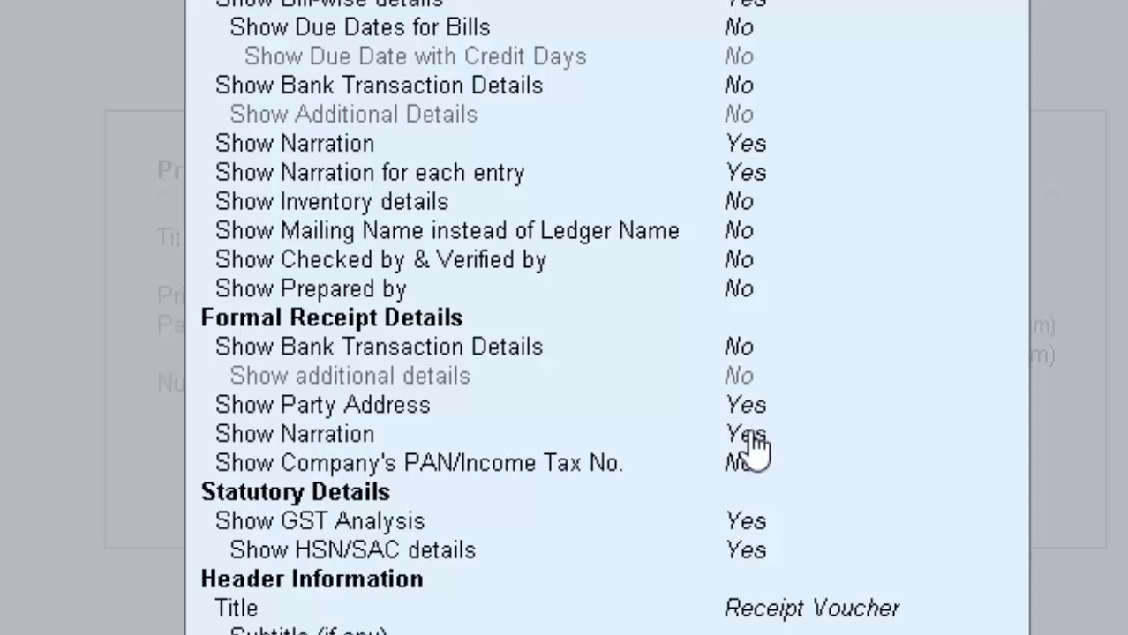
pyautogui.click(750, 432)
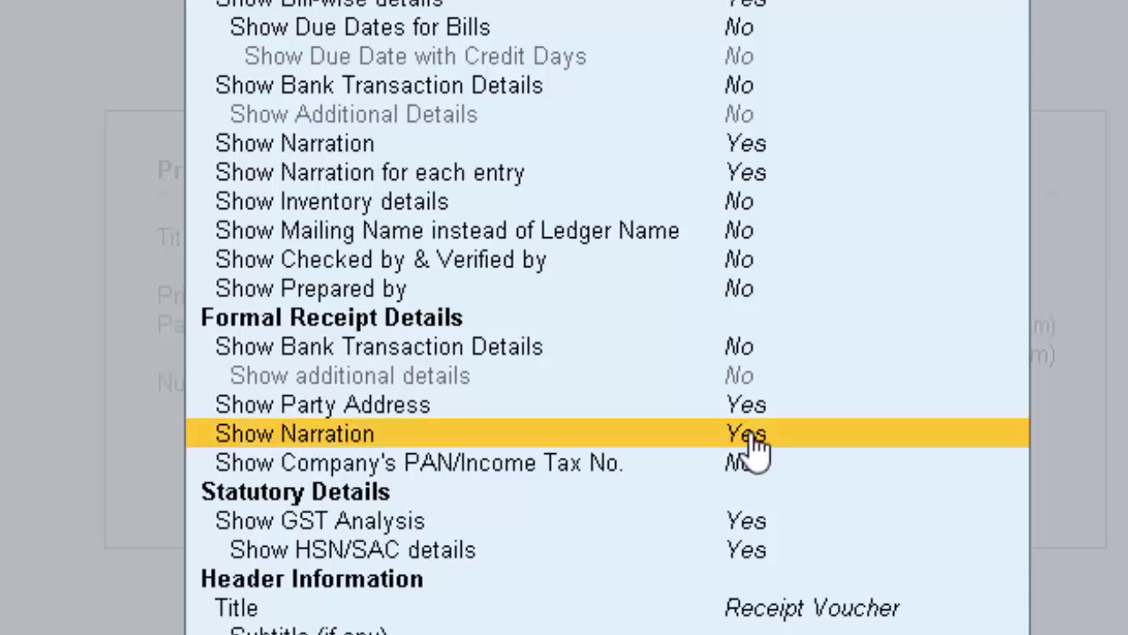
pyautogui.click(750, 431)
pyautogui.click(749, 433)
pyautogui.hotkey('ctrl', 'a')
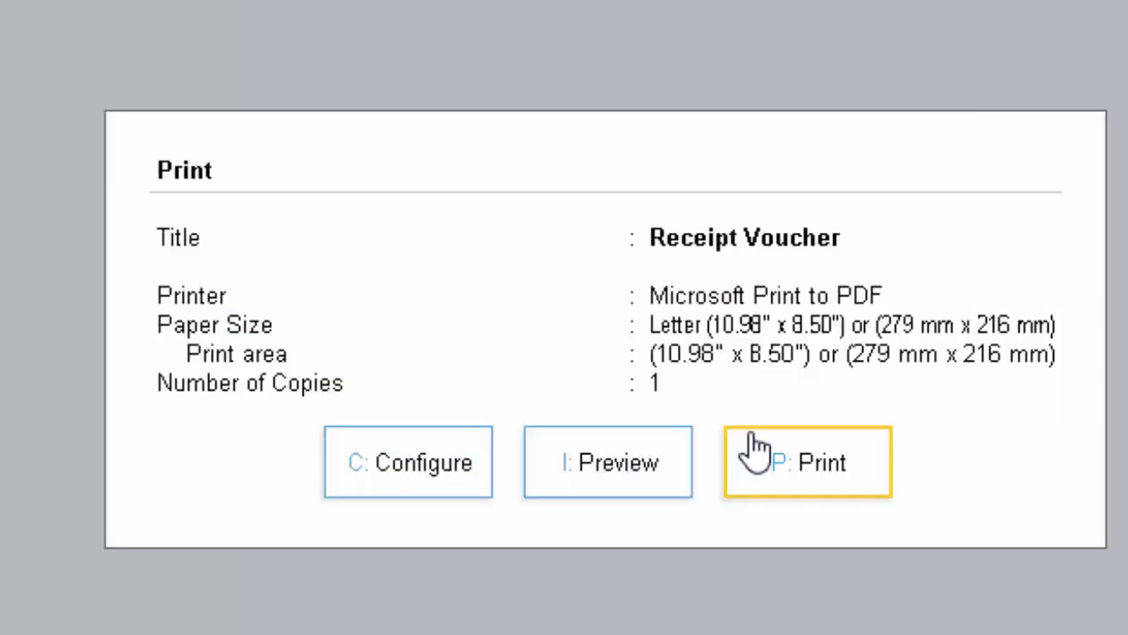
pyautogui.click(757, 452)
# - Leave the Receipt voucher and Day Book, returning to Gateway of Tally without quitting
pyautogui.press('Escape')
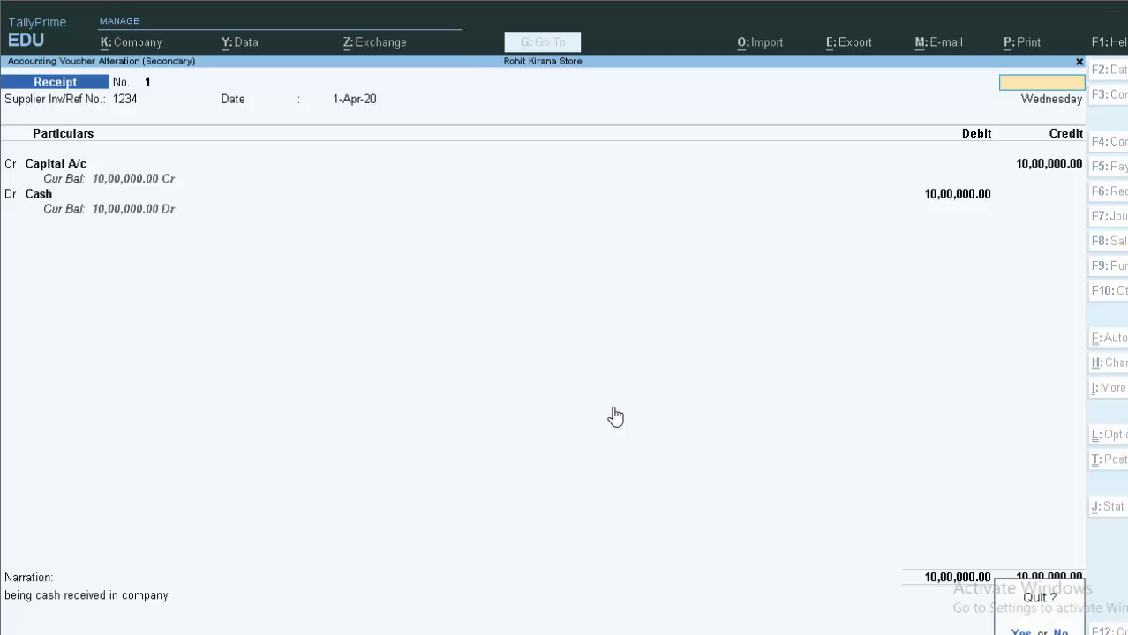
pyautogui.press('y')
pyautogui.press('Escape')
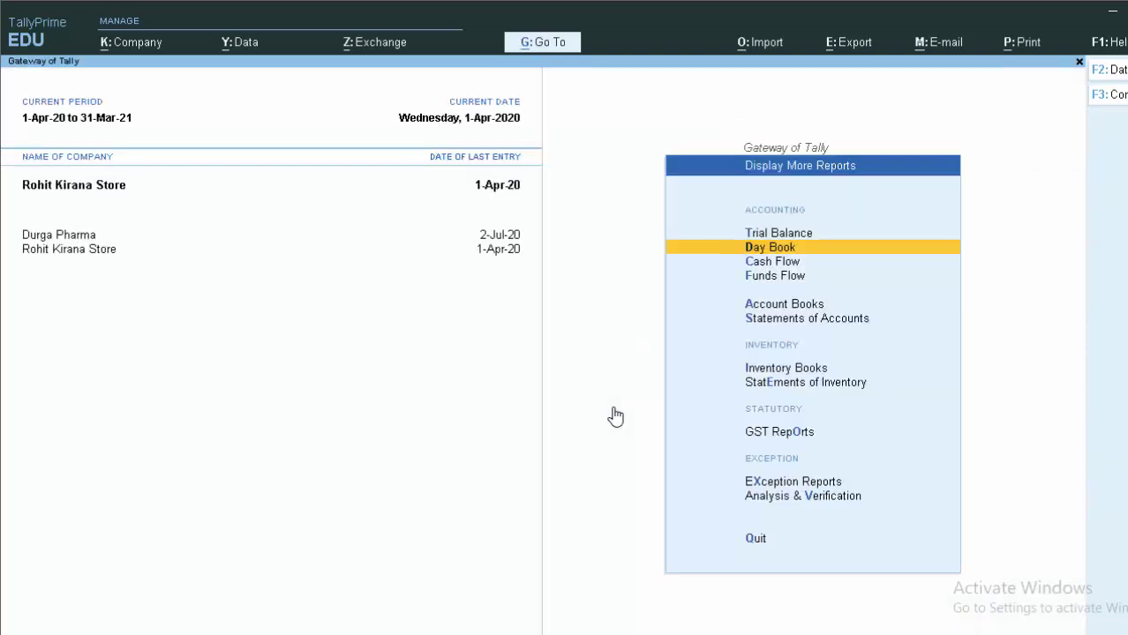
pyautogui.press('Escape')
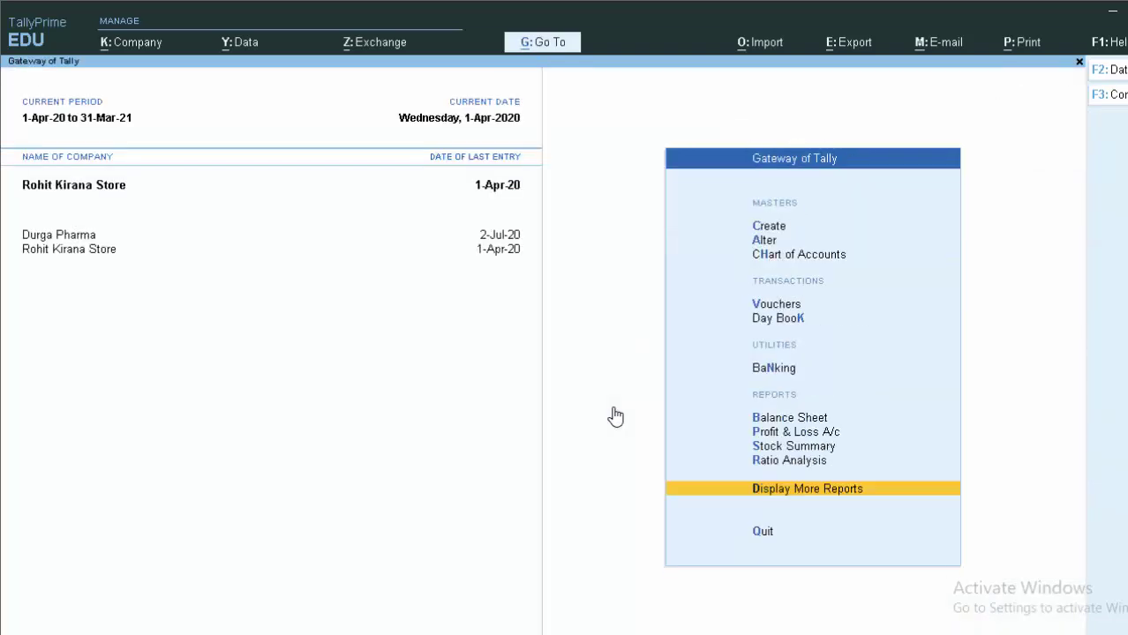
pyautogui.press('Escape')
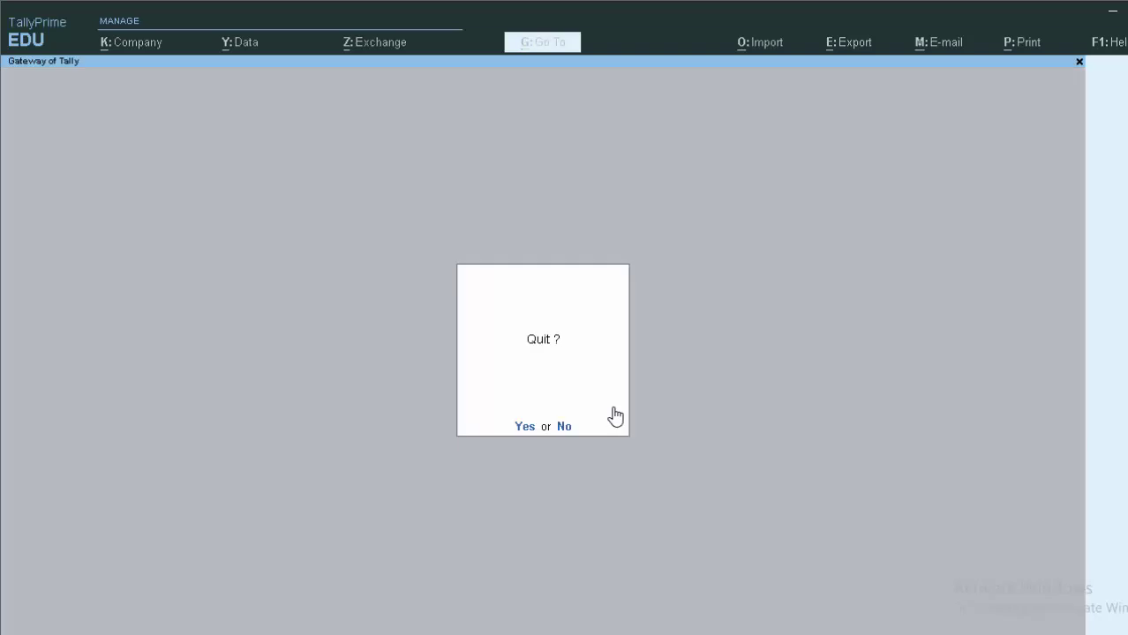
pyautogui.press('n')
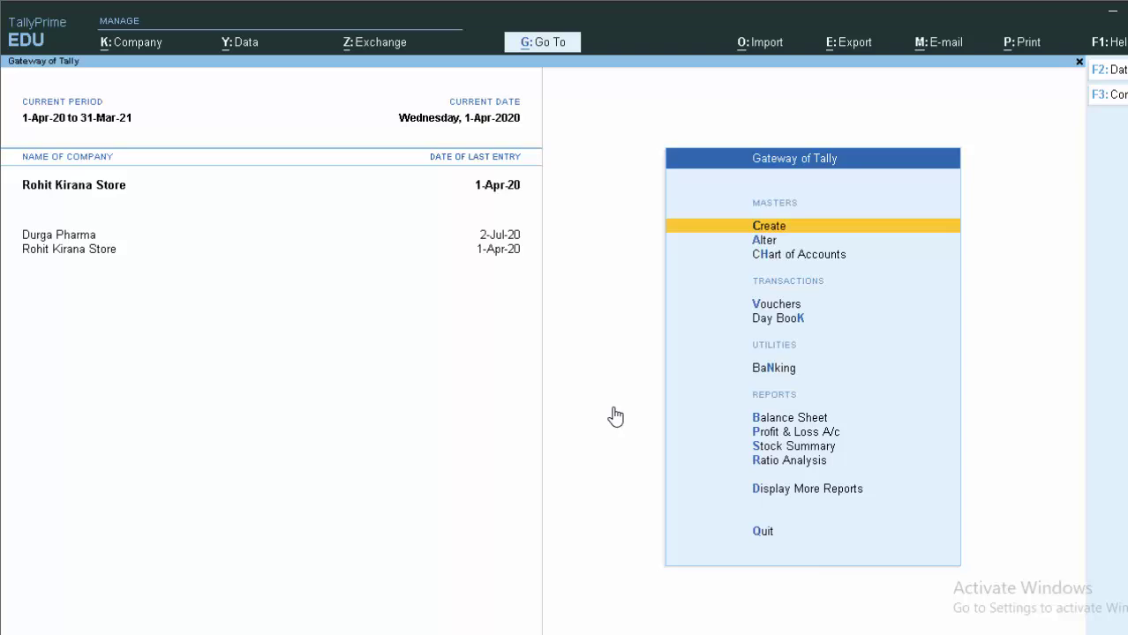
# - Open Vouchers and switch the new entry to a Purchase voucher with F9
pyautogui.press('Down')
pyautogui.press('Down')
pyautogui.press('Down')
pyautogui.press('Down')
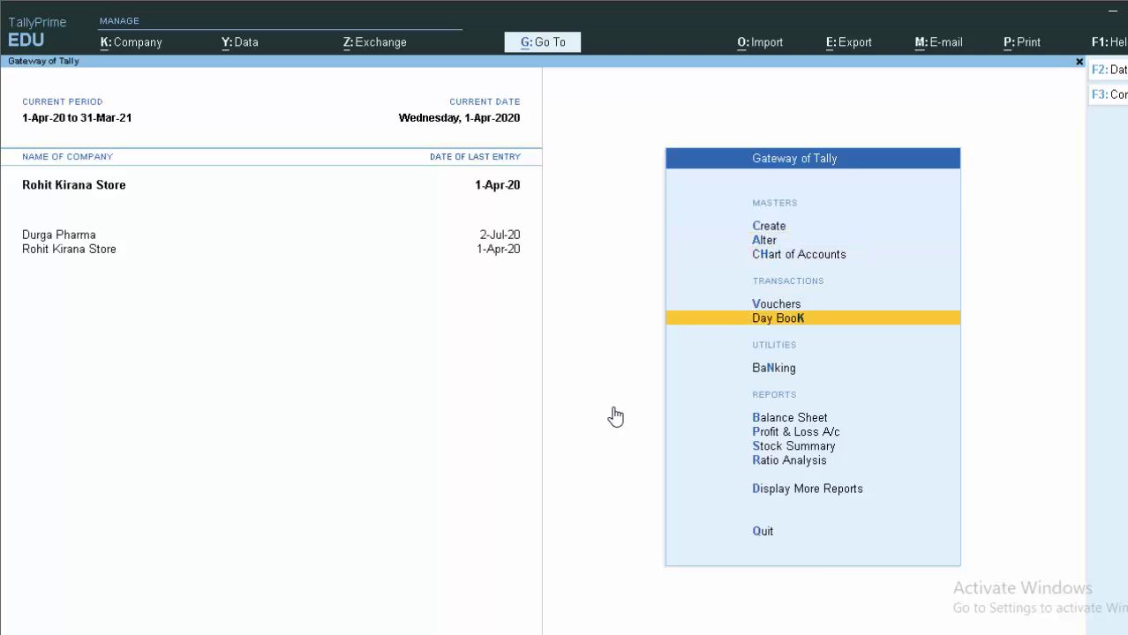
pyautogui.press('Up')
pyautogui.press('Return')
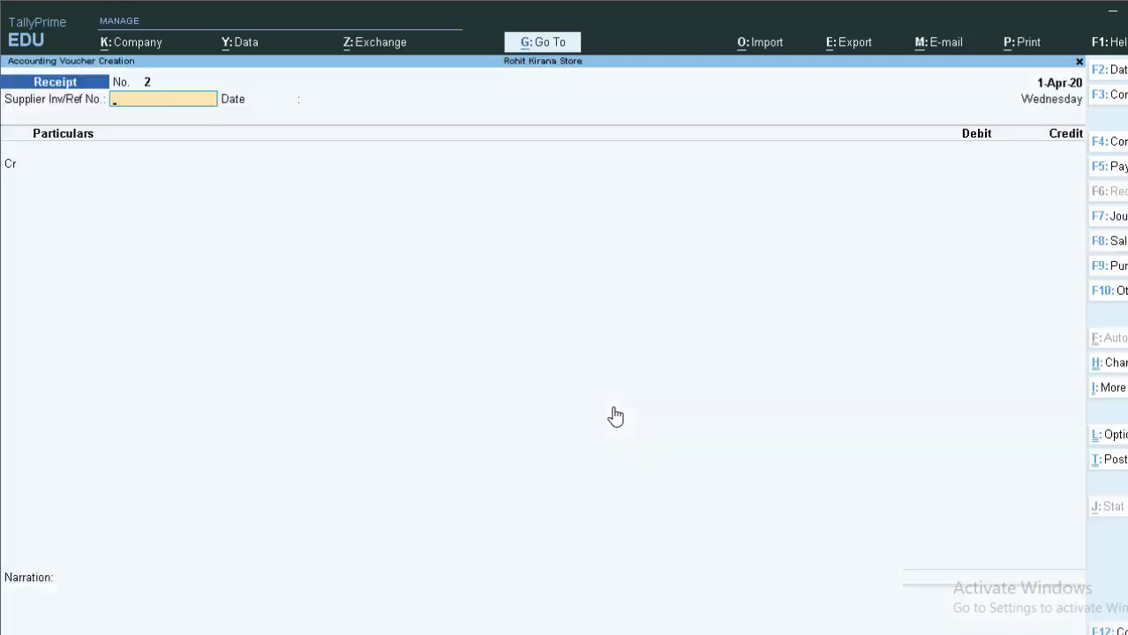
pyautogui.press('F9')
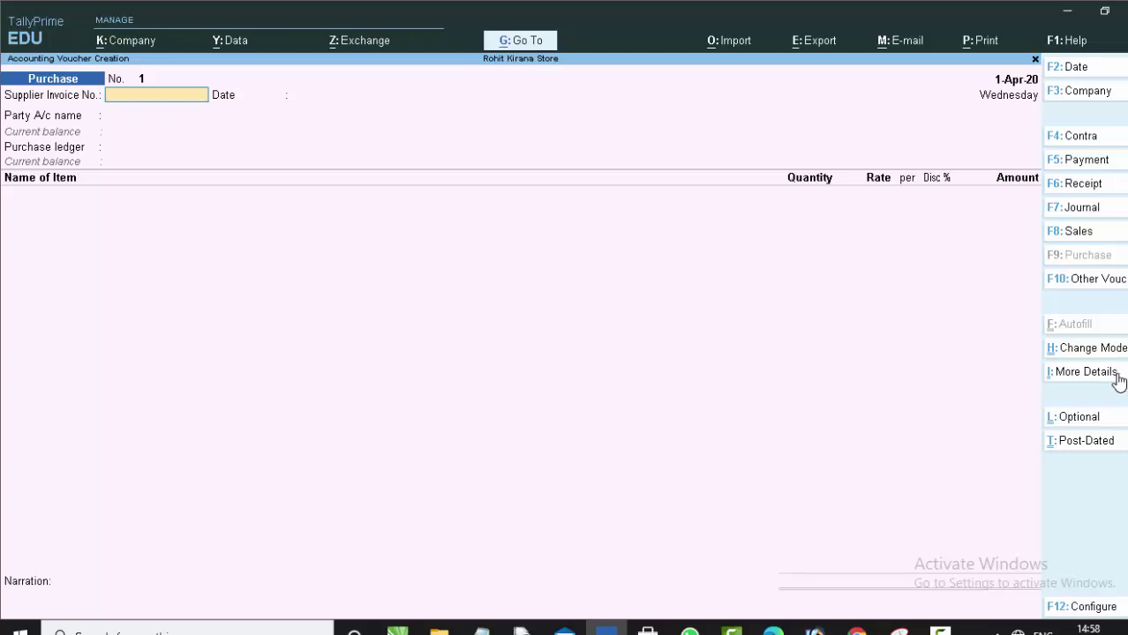
# - Keep the Purchase voucher in Item Invoice mode and enter Supplier Invoice No. 768899
pyautogui.click(1103, 351)
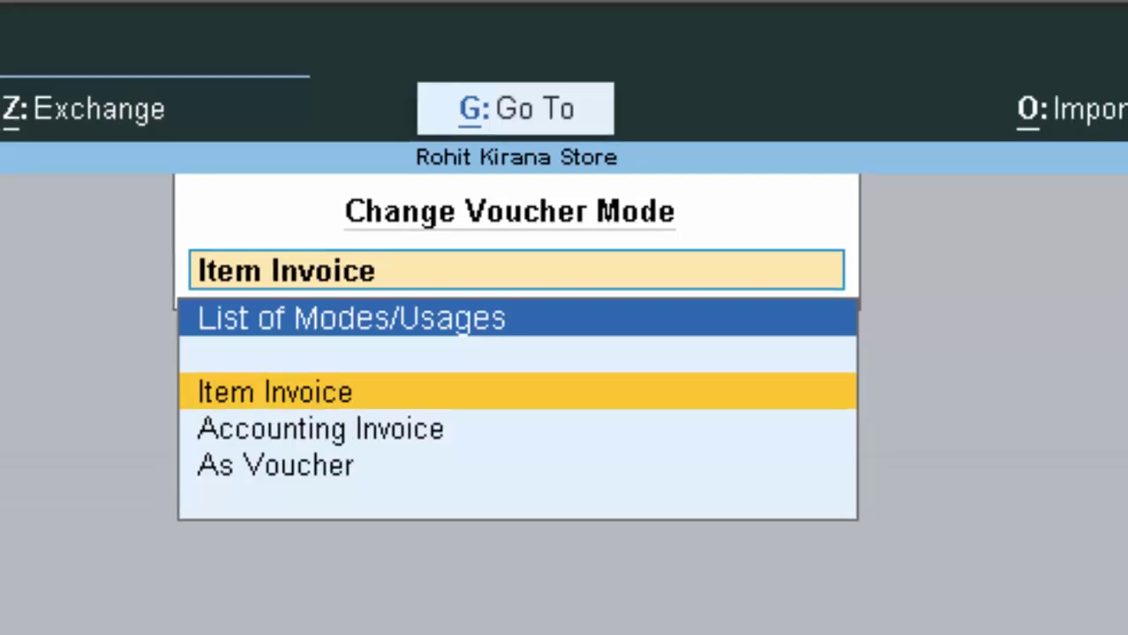
pyautogui.press('Return')
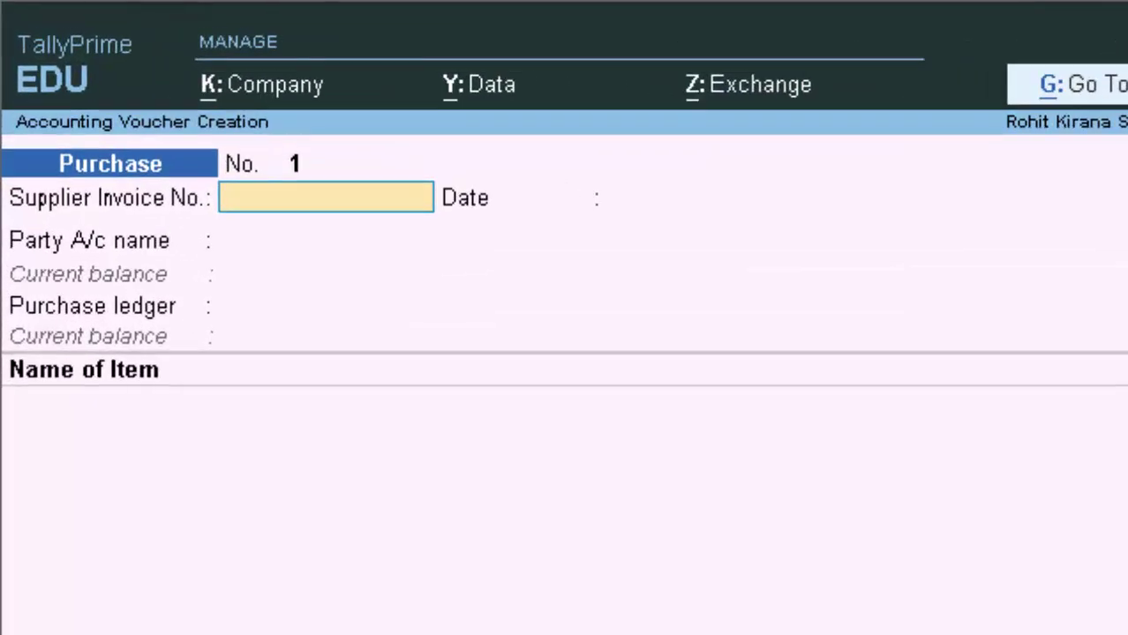
pyautogui.write('768899')
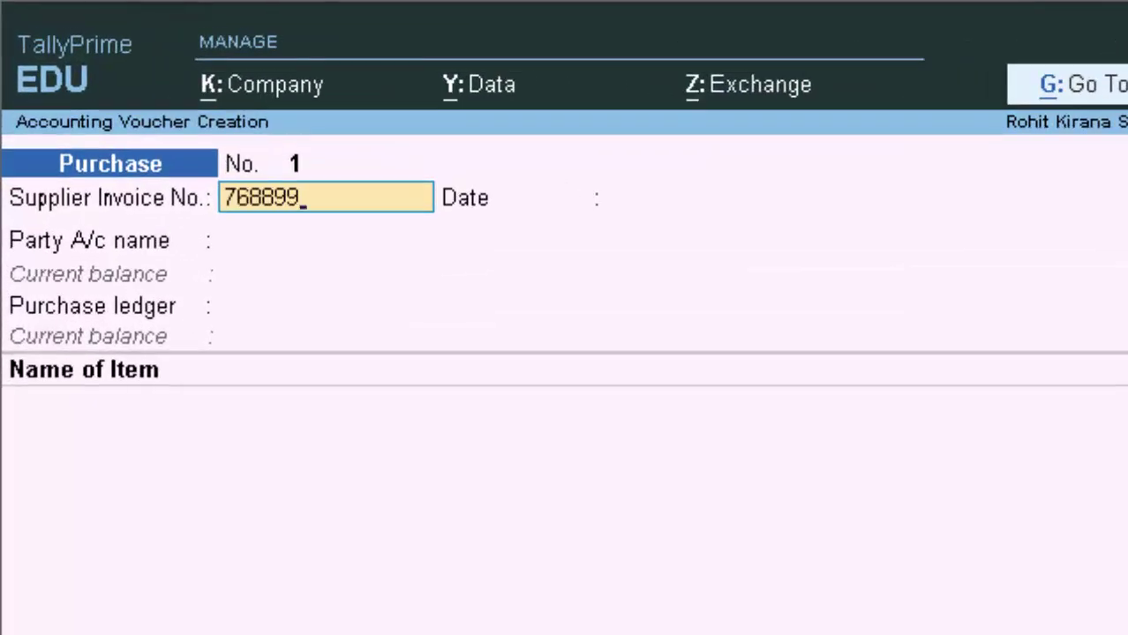
pyautogui.press('Return')
# - Set both the F2 voucher date and the Date field to 2-5-20
pyautogui.press('F2')
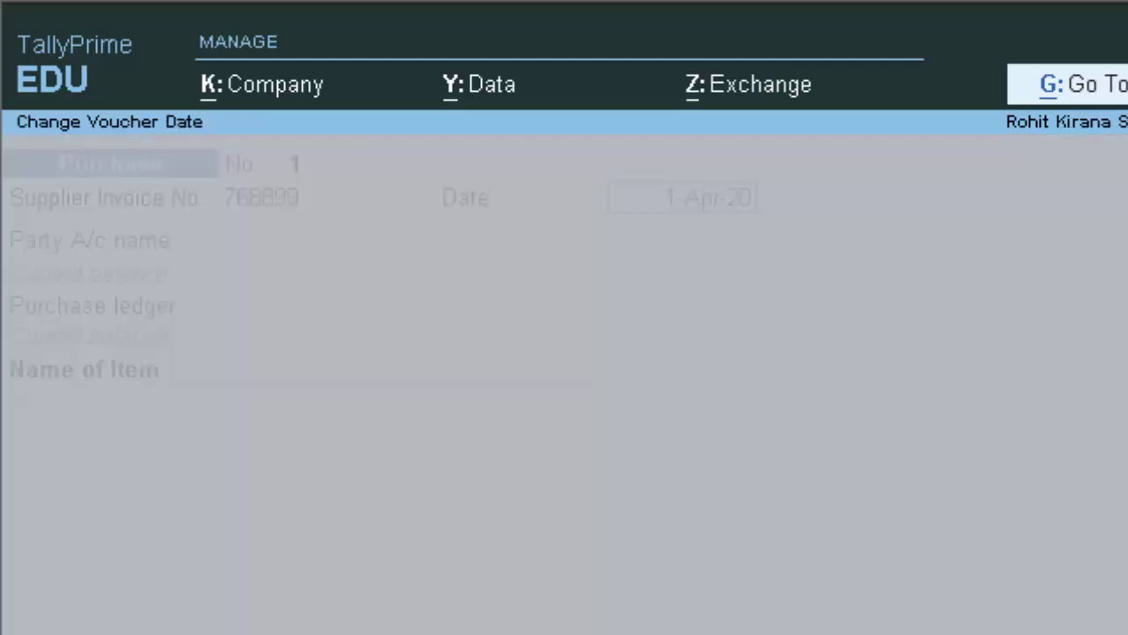
pyautogui.write('2')
pyautogui.write('-')
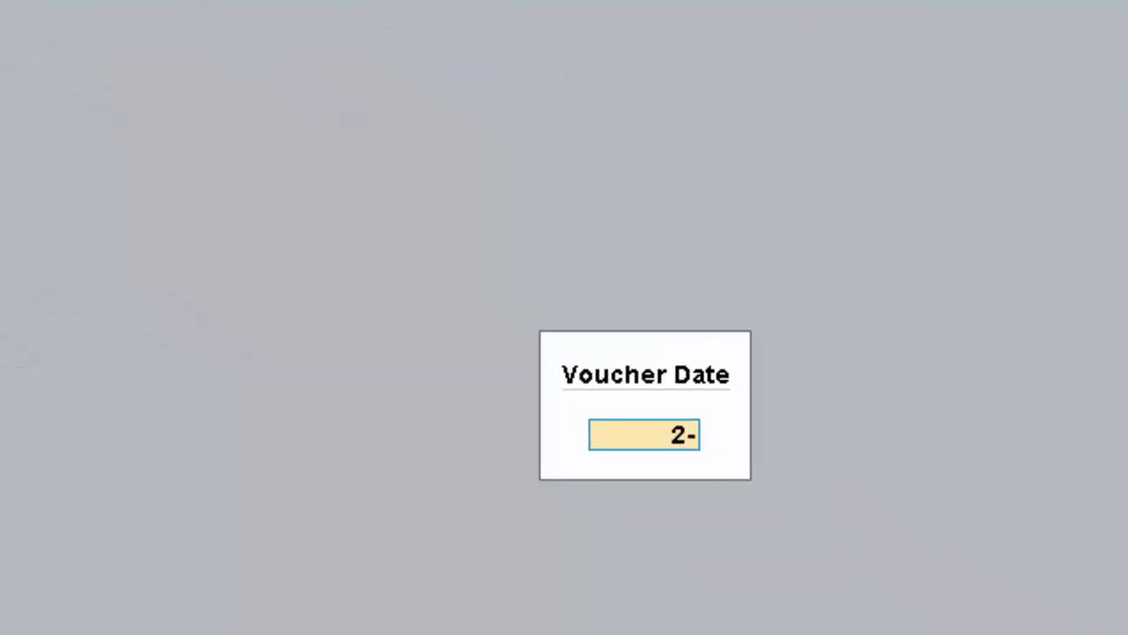
pyautogui.write('5-')
pyautogui.write('20')
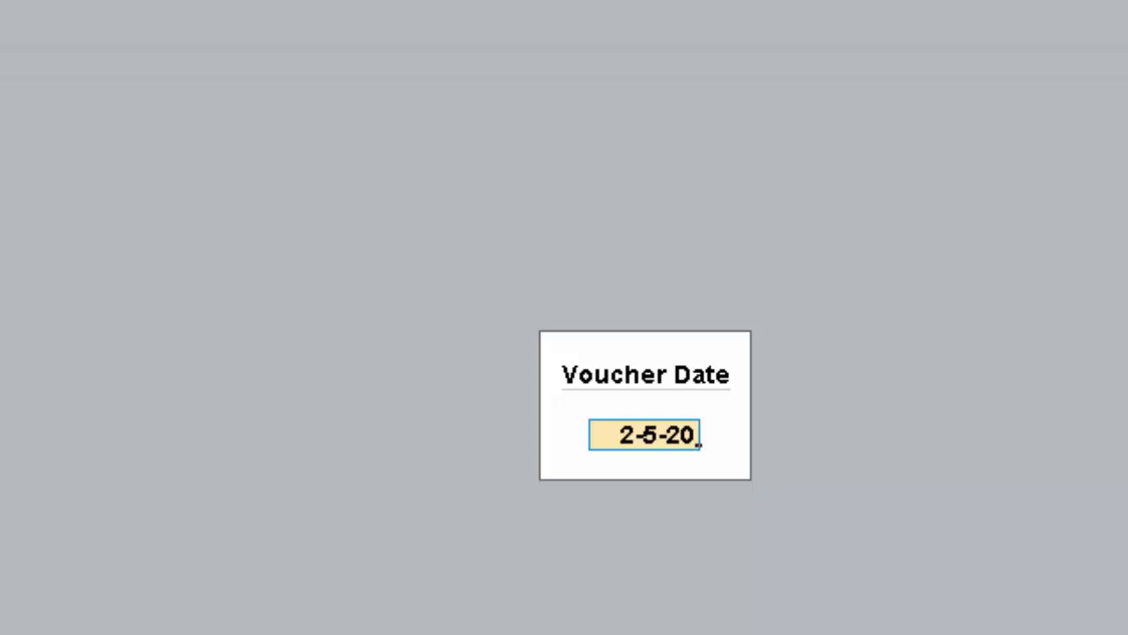
pyautogui.press('Return')
pyautogui.write('2')
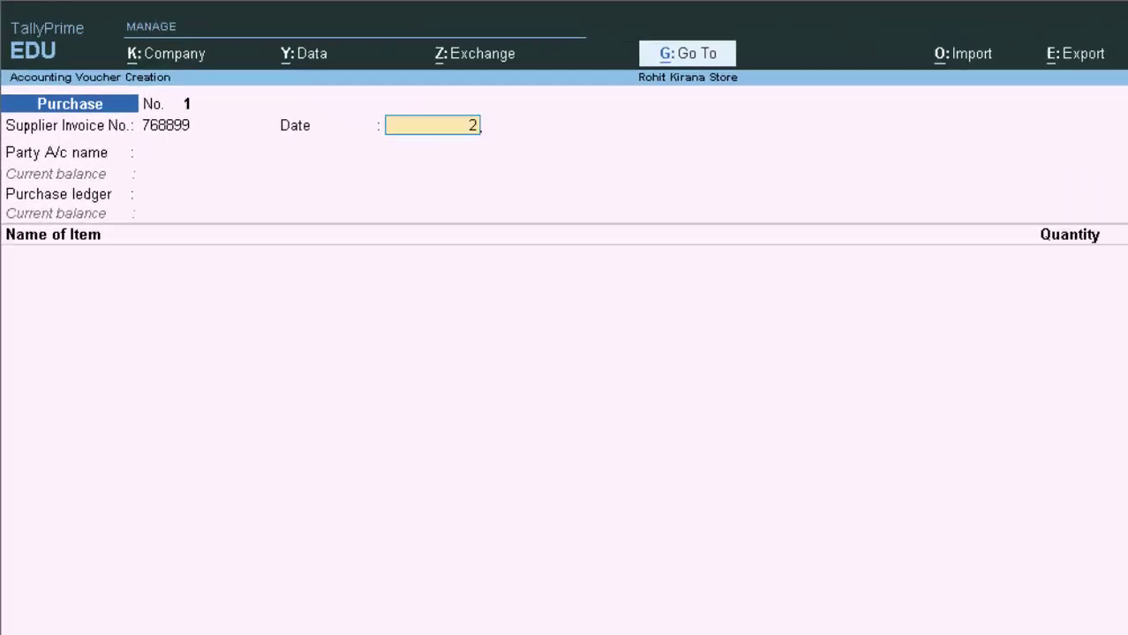
pyautogui.write('-5')
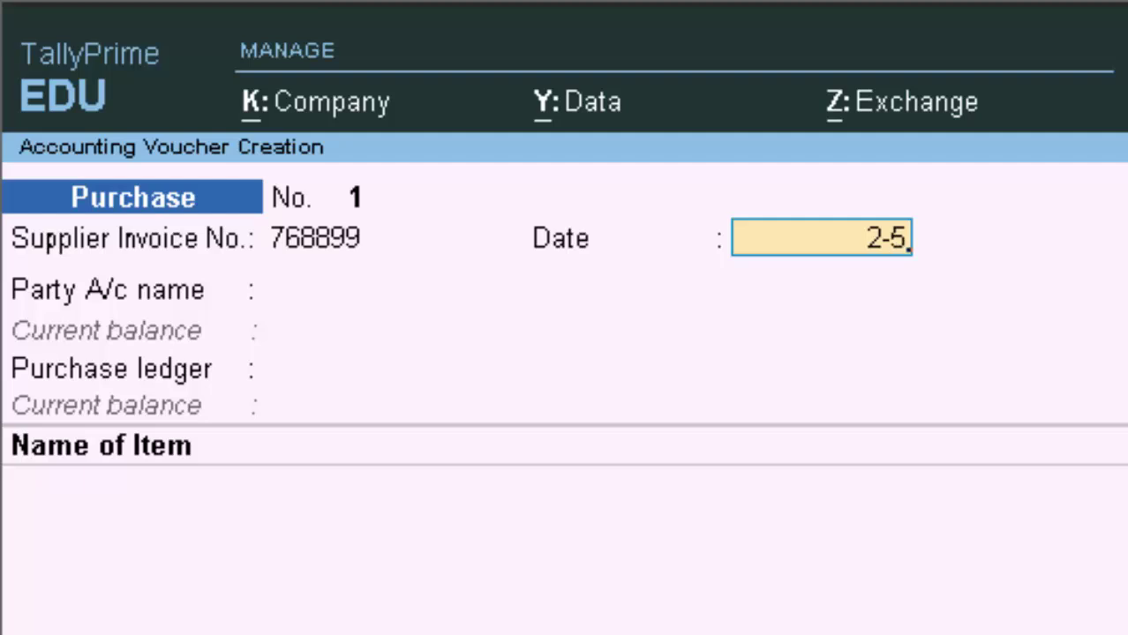
pyautogui.write('-20')
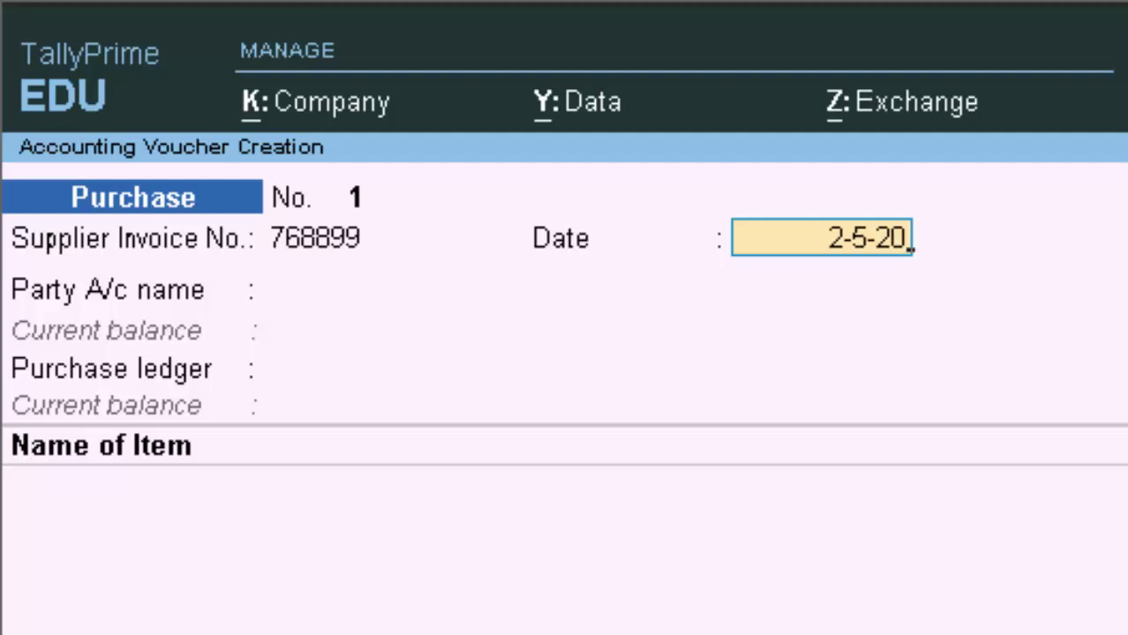
pyautogui.press('Return')
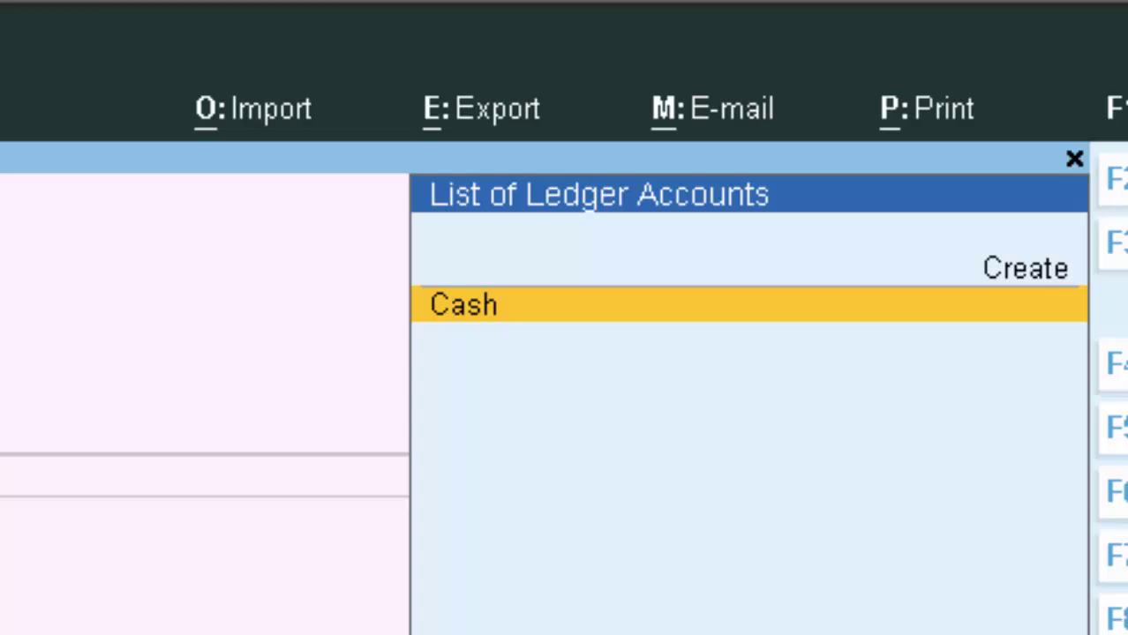
# - Create a new party ledger named 'Ramu Grocery Shop C'
pyautogui.press('Up')
pyautogui.press('Return')
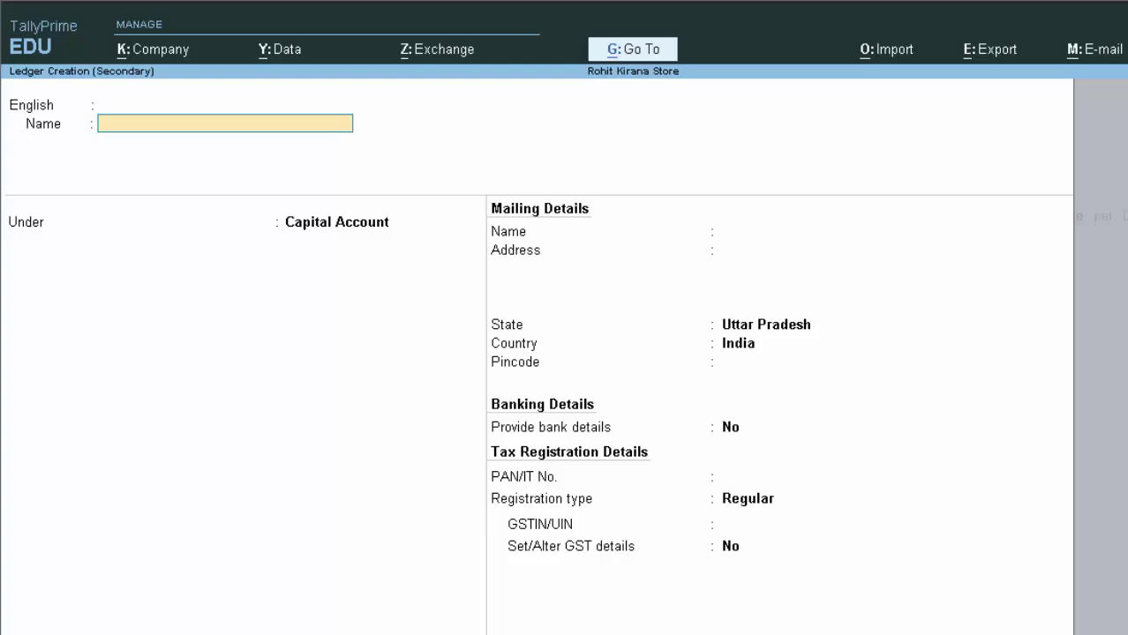
pyautogui.write('Ra')
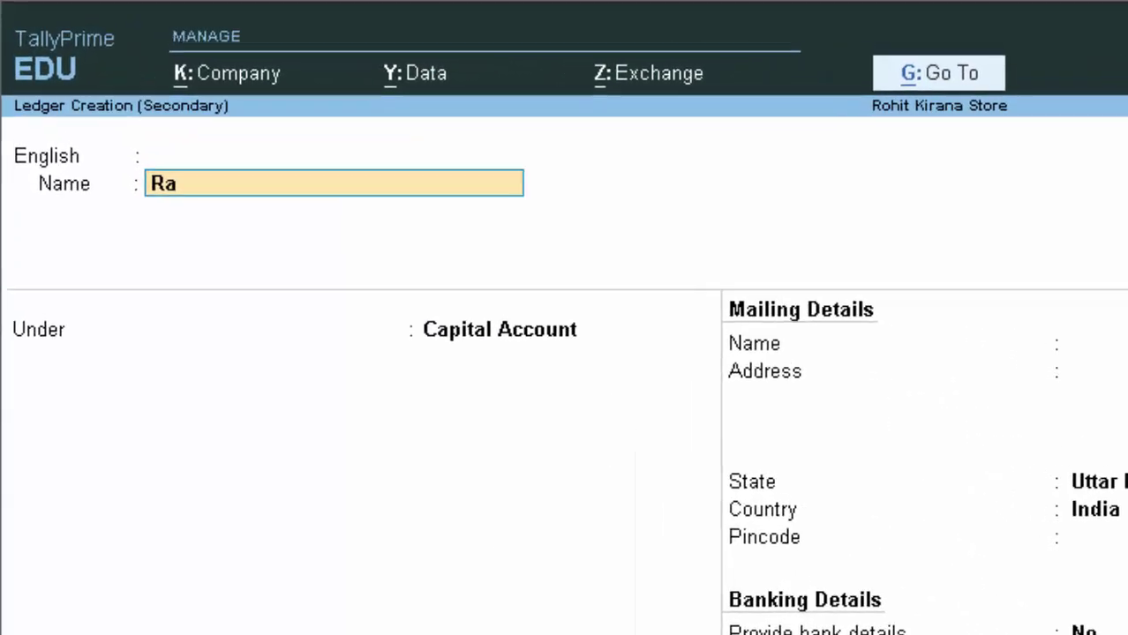
pyautogui.write('mu')
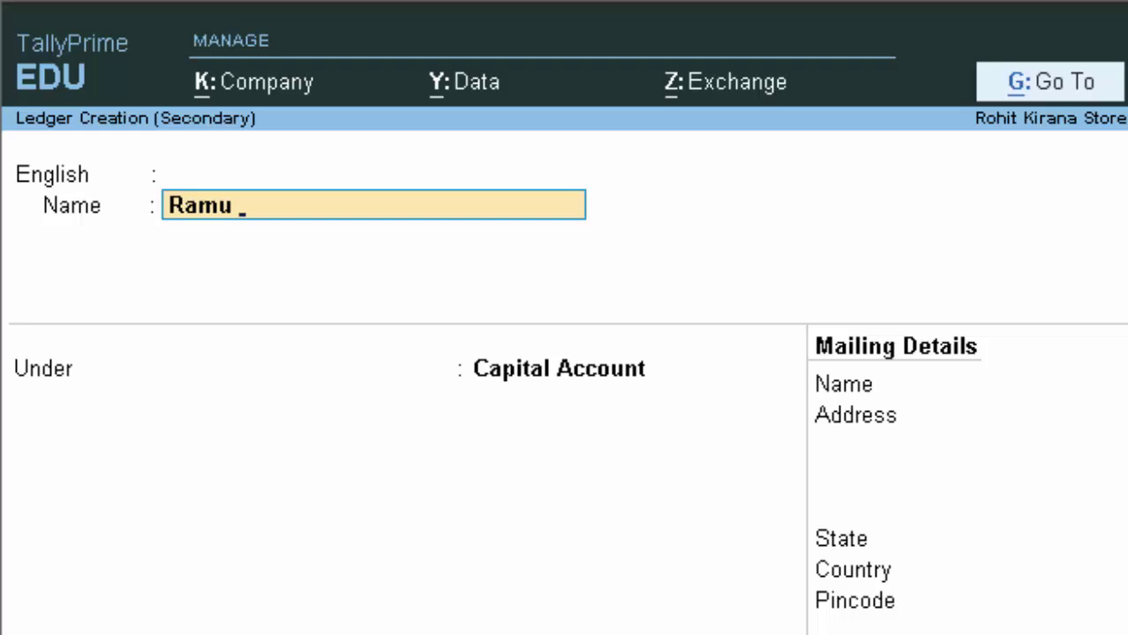
pyautogui.write(' Gr')
pyautogui.write('oc')
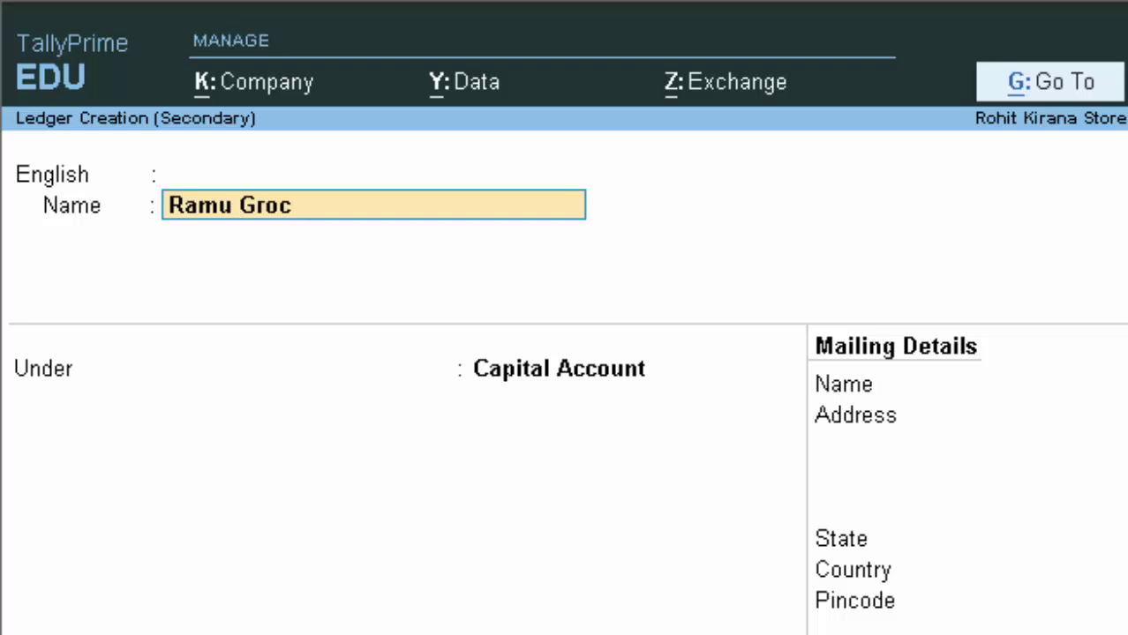
pyautogui.write('ery Shop C')
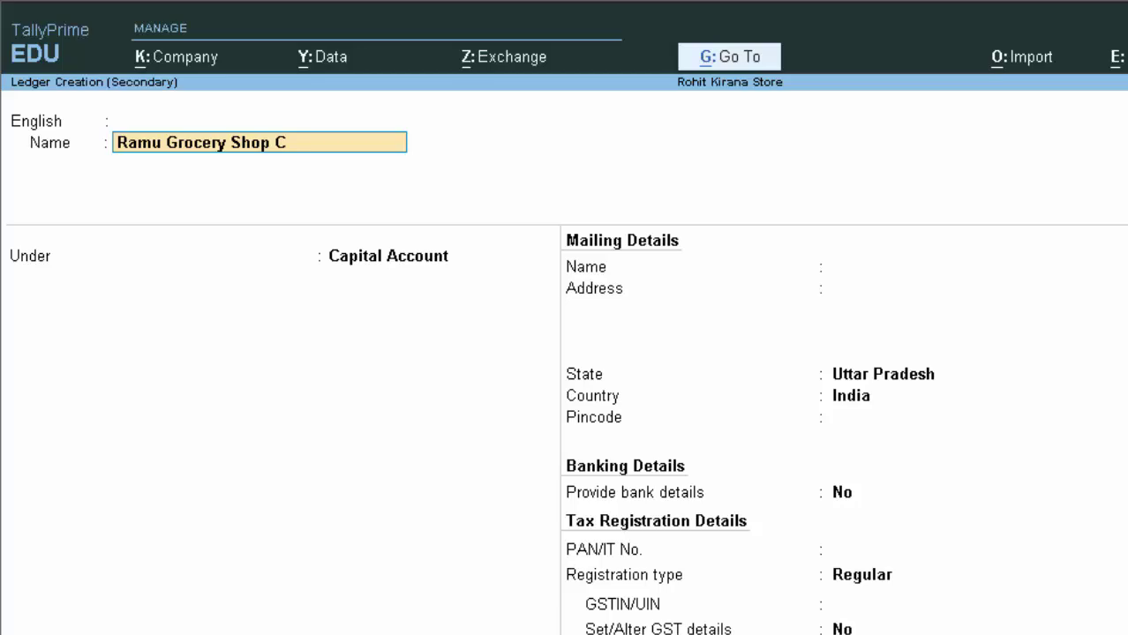
pyautogui.press('Return')
pyautogui.press('Return')
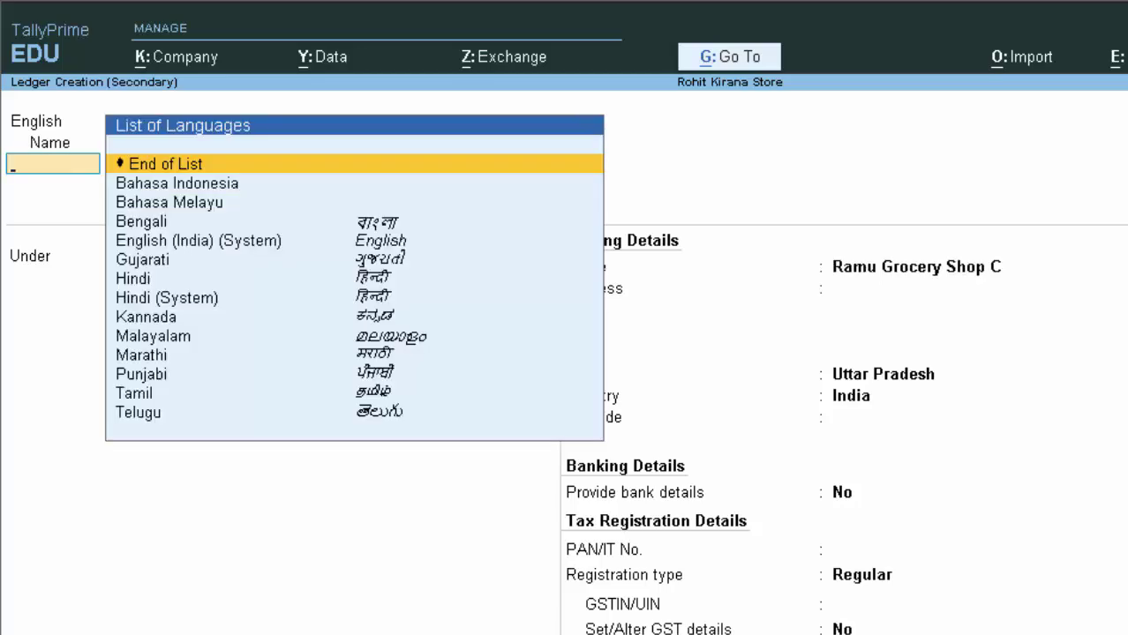
pyautogui.press('Return')
# - Place the ledger under Sundry Creditors, keeping bill-by-bill balances at Yes
pyautogui.write('s')
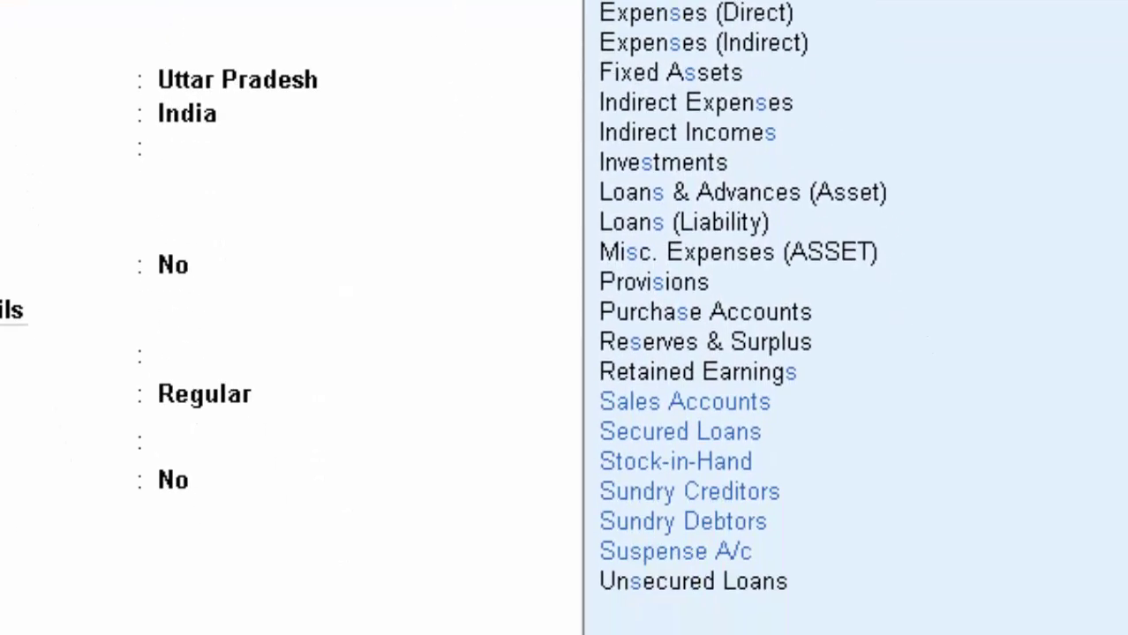
pyautogui.press('Down')
pyautogui.press('Down')
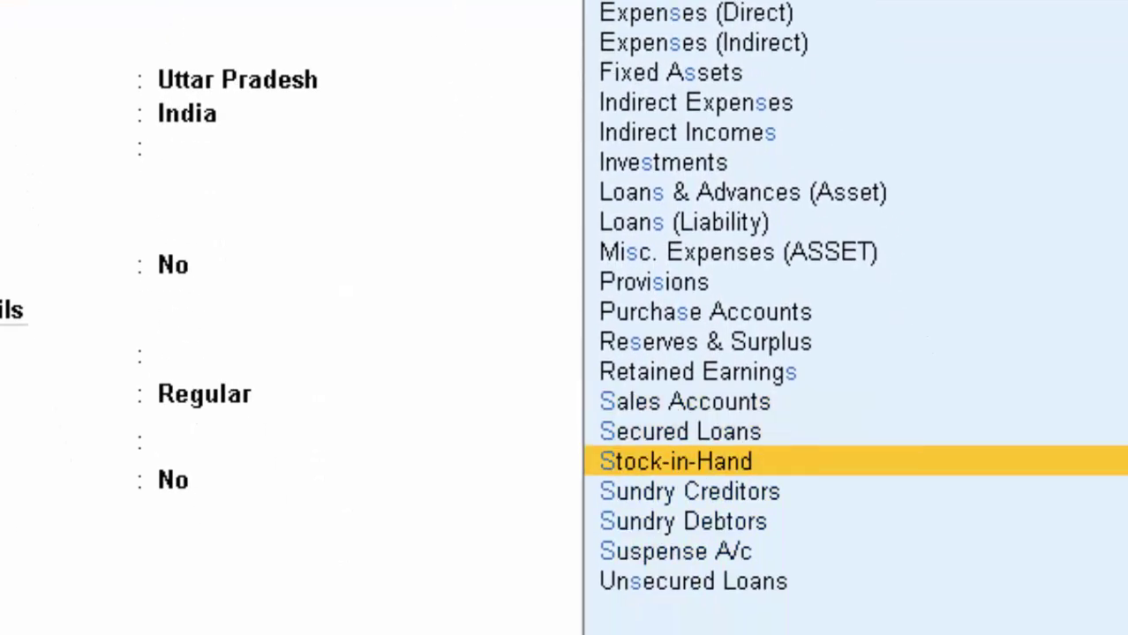
pyautogui.press('Down')
pyautogui.press('Return')
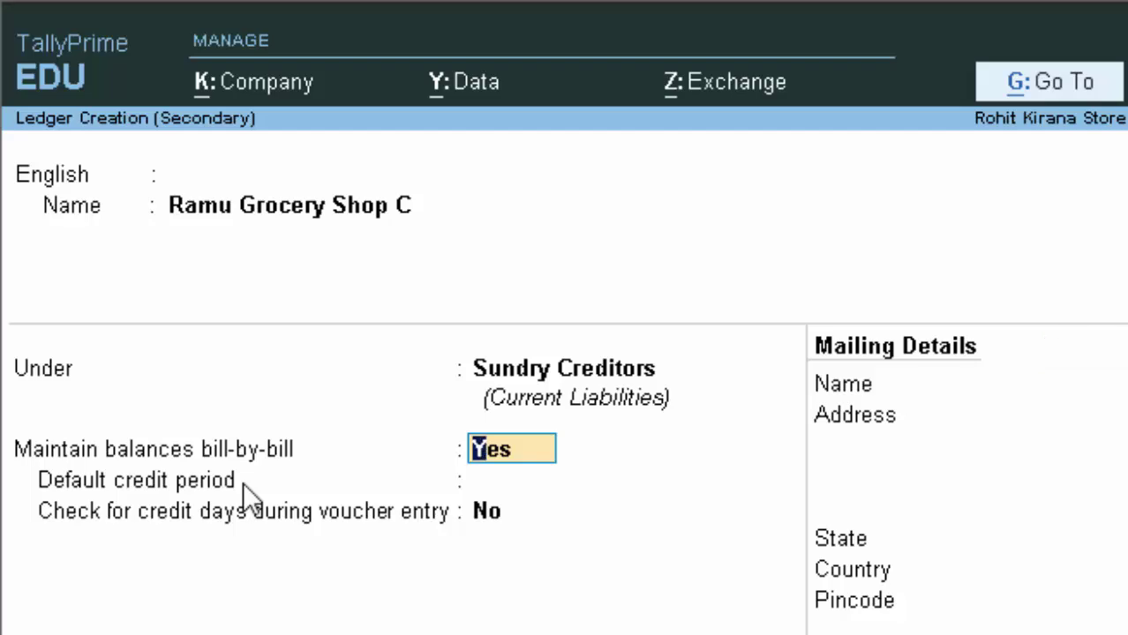
pyautogui.press('Return')
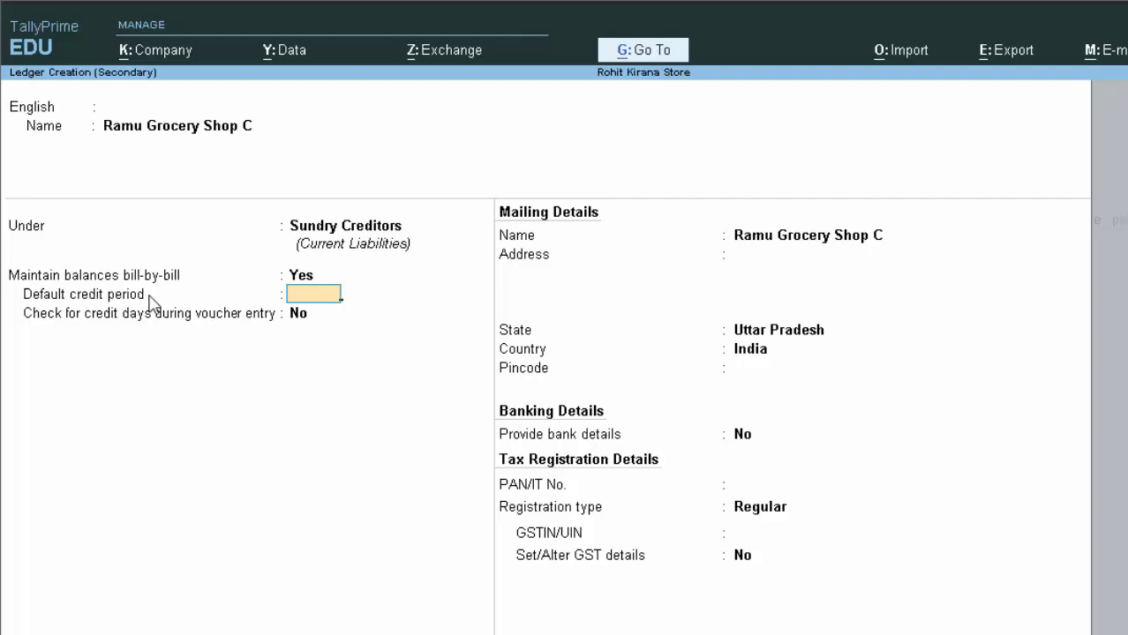
# - Pass the credit period and mailing details, keeping Uttar Pradesh as the state
pyautogui.press('Return')
pyautogui.press('Return')
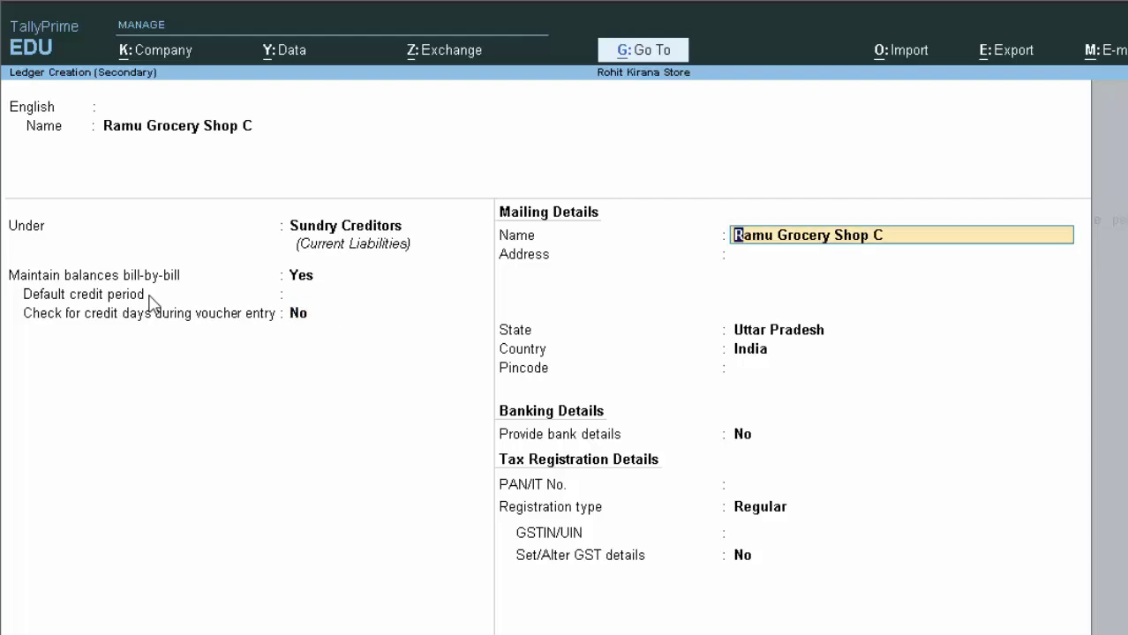
pyautogui.press('Return')
pyautogui.press('Return')
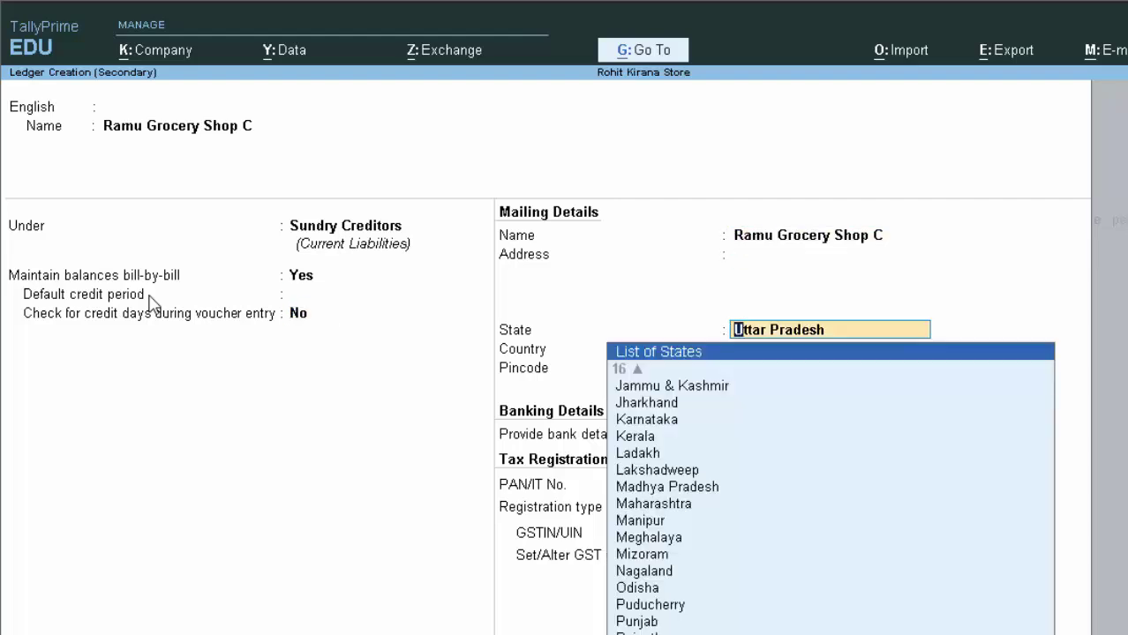
pyautogui.press('Return')
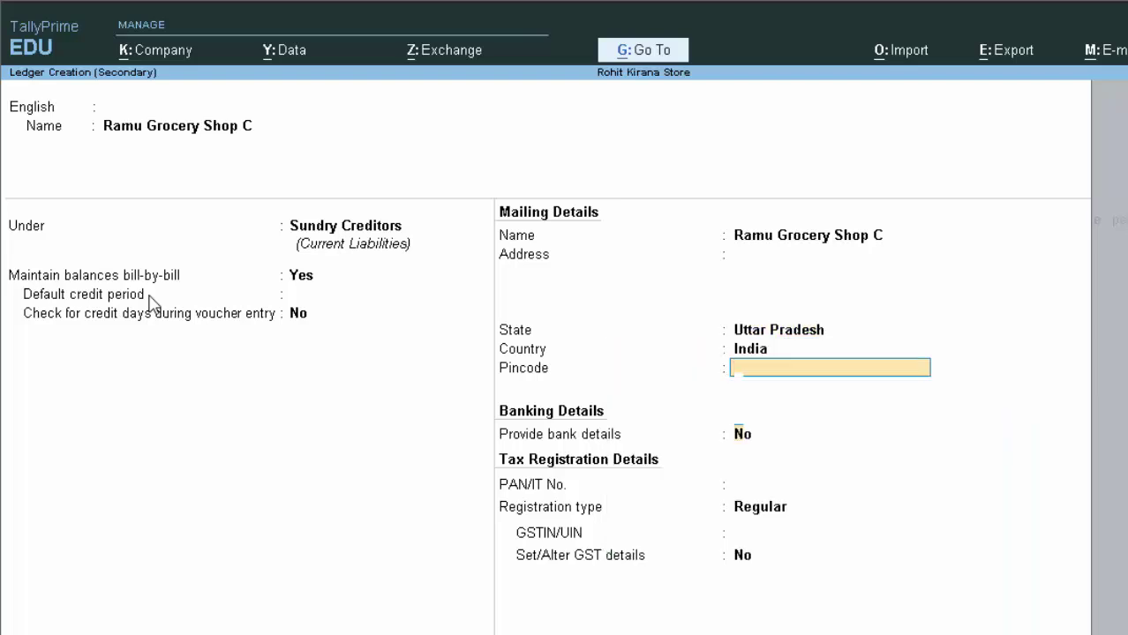
pyautogui.press('Return')
pyautogui.press('Return')
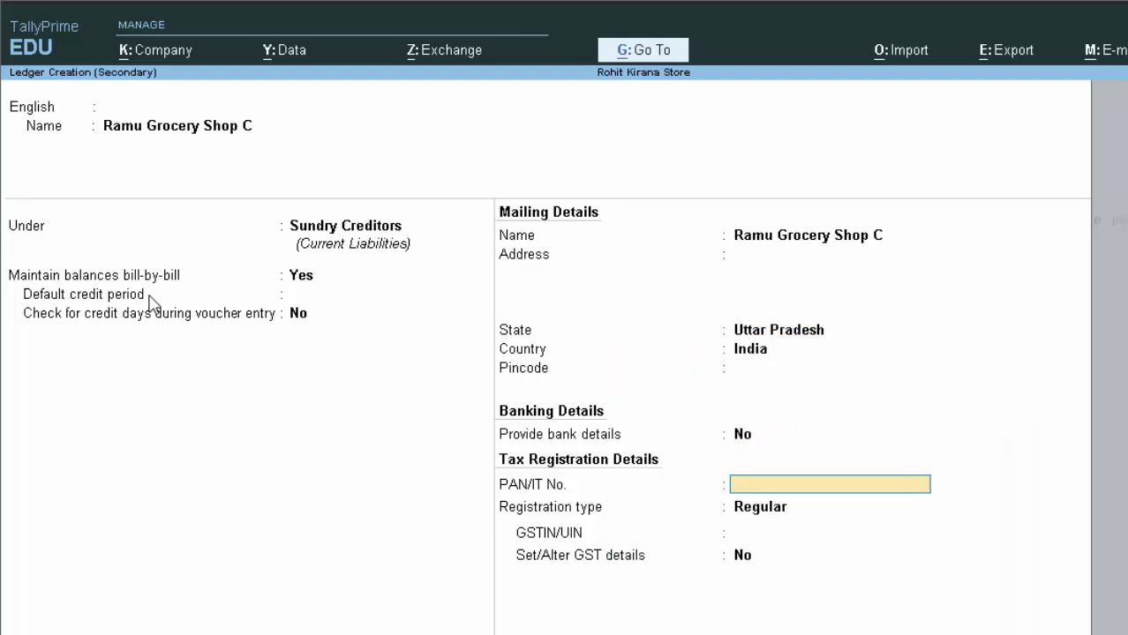
pyautogui.press('Return')
# - Enter the GSTIN under Regular registration and save the supplier ledger
pyautogui.press('Return')
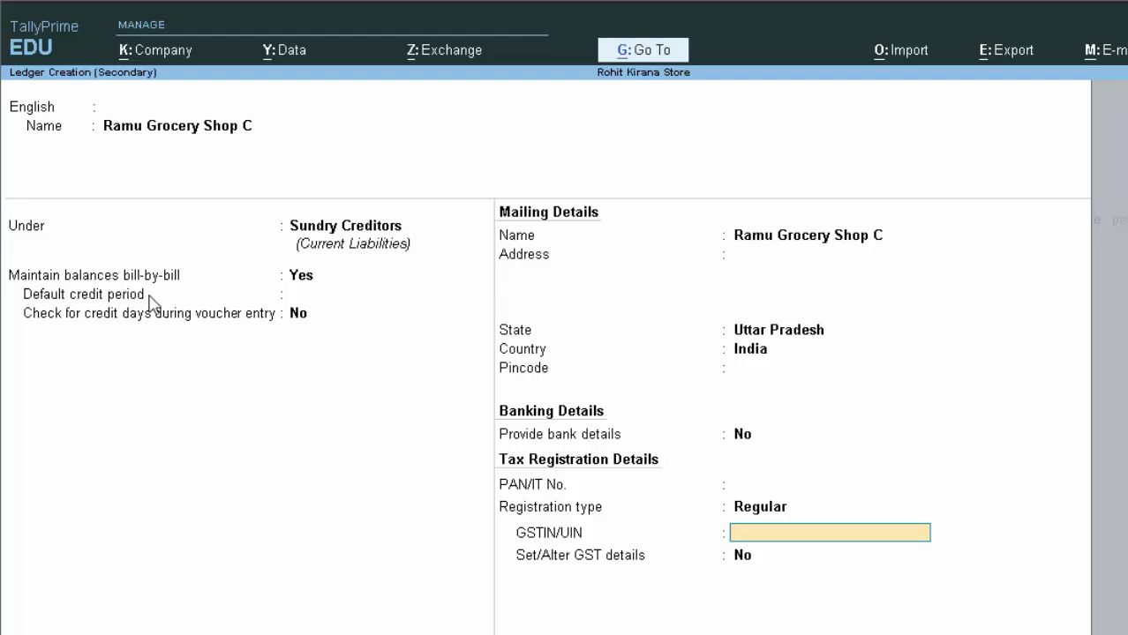
pyautogui.write('1234')
pyautogui.press('BackSpace')
pyautogui.press('Return')
pyautogui.press('BackSpace')
pyautogui.press('BackSpace')
pyautogui.press('Return')
pyautogui.write('23')
pyautogui.press('BackSpace')
pyautogui.press('BackSpace')
pyautogui.press('Escape')
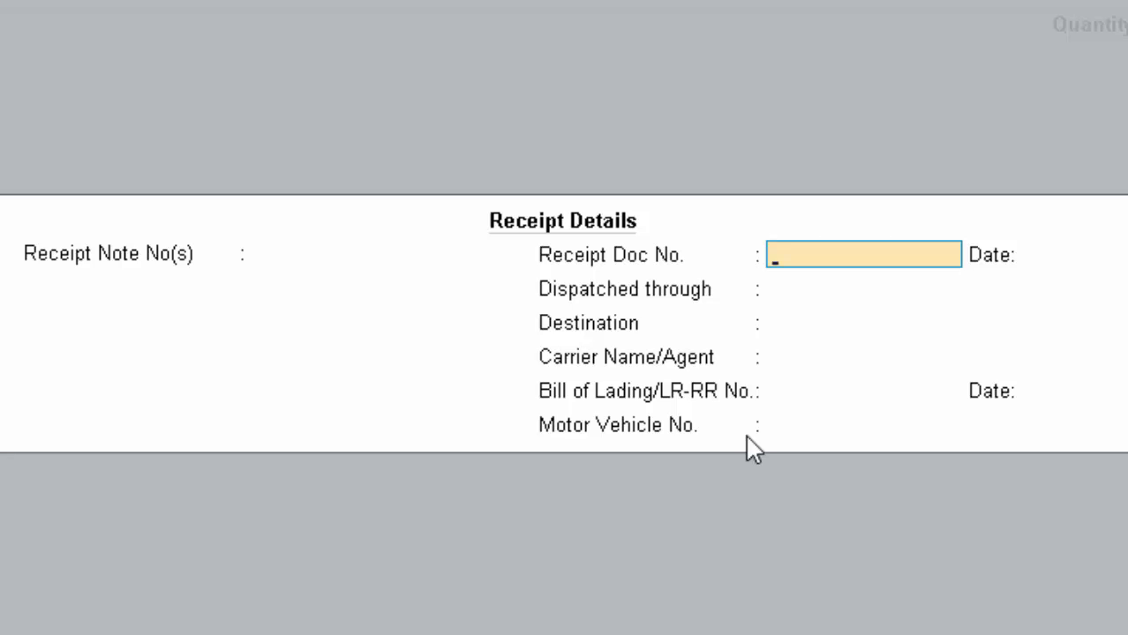
# - Accept Receipt and Party Details, making Ramu Grocery Shop C the voucher's supplier
pyautogui.press('Return')
pyautogui.press('Return')
pyautogui.press('Return')
pyautogui.press('Return')
pyautogui.press('Return')
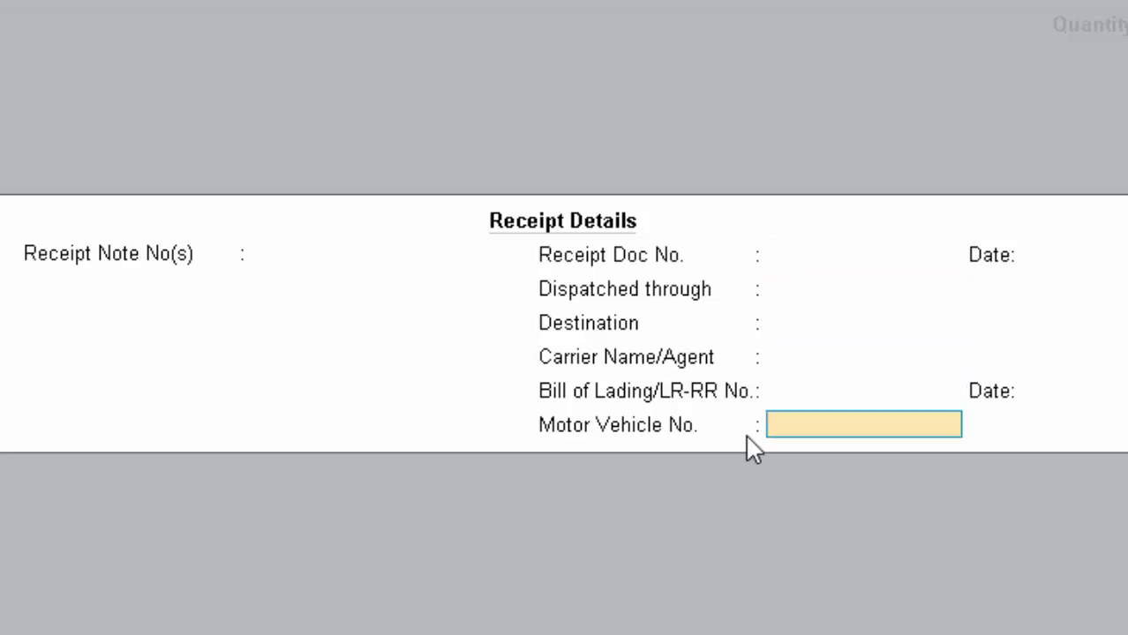
pyautogui.press('Return')
pyautogui.press('Return')
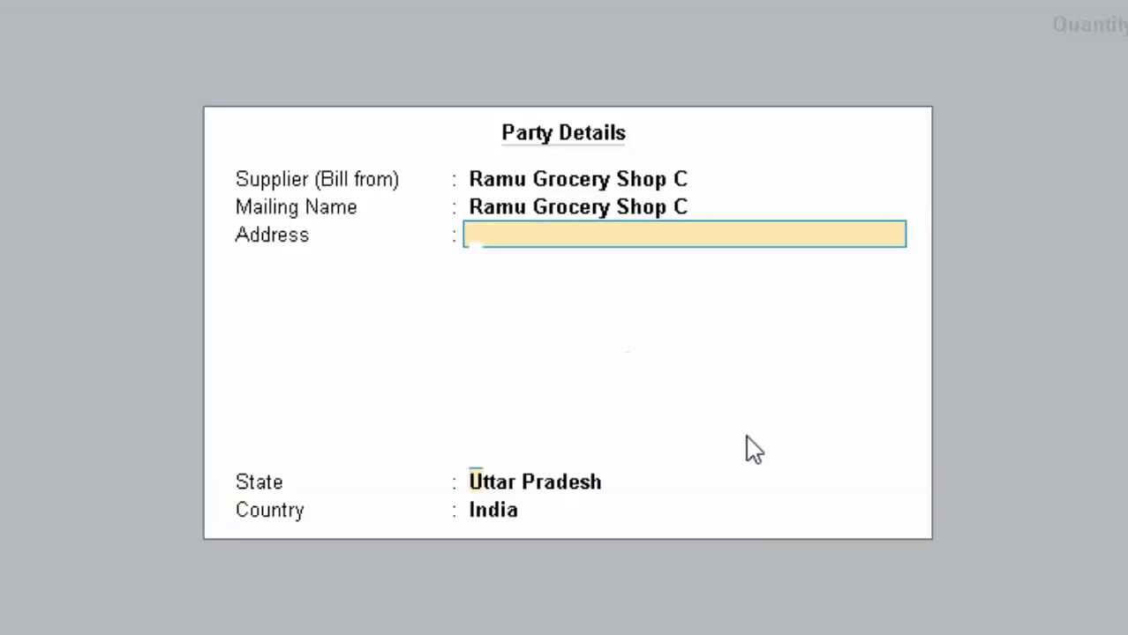
pyautogui.press('Return')
pyautogui.press('Return')
pyautogui.press('Return')
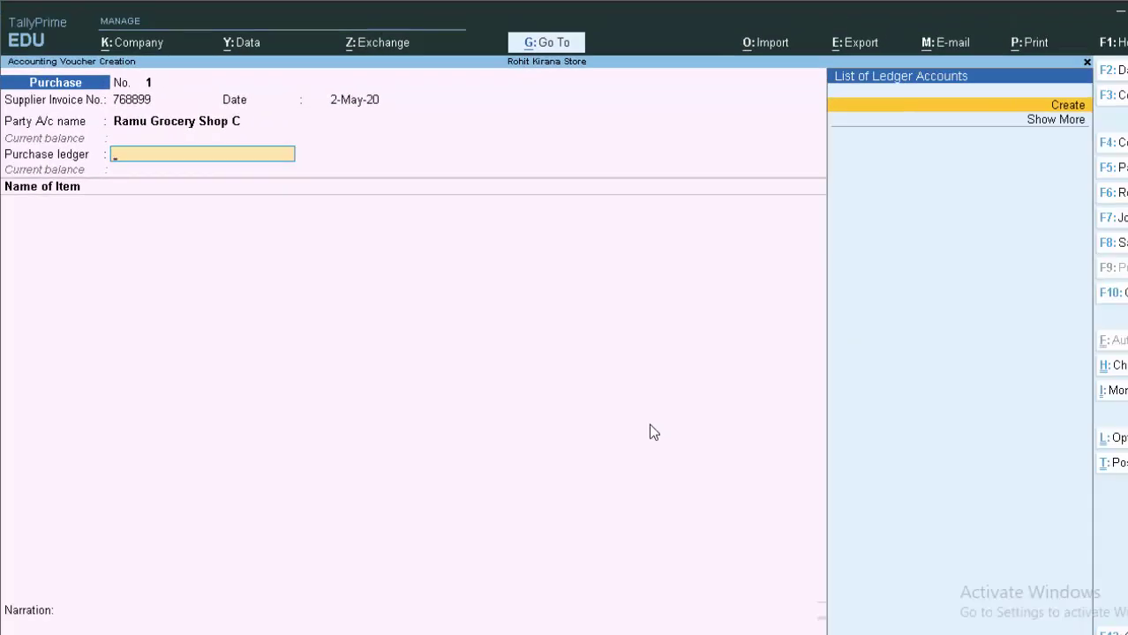
# - Create a ledger named 'Purchase A/c' under Purchase Accounts
pyautogui.hotkey('alt', 'c')
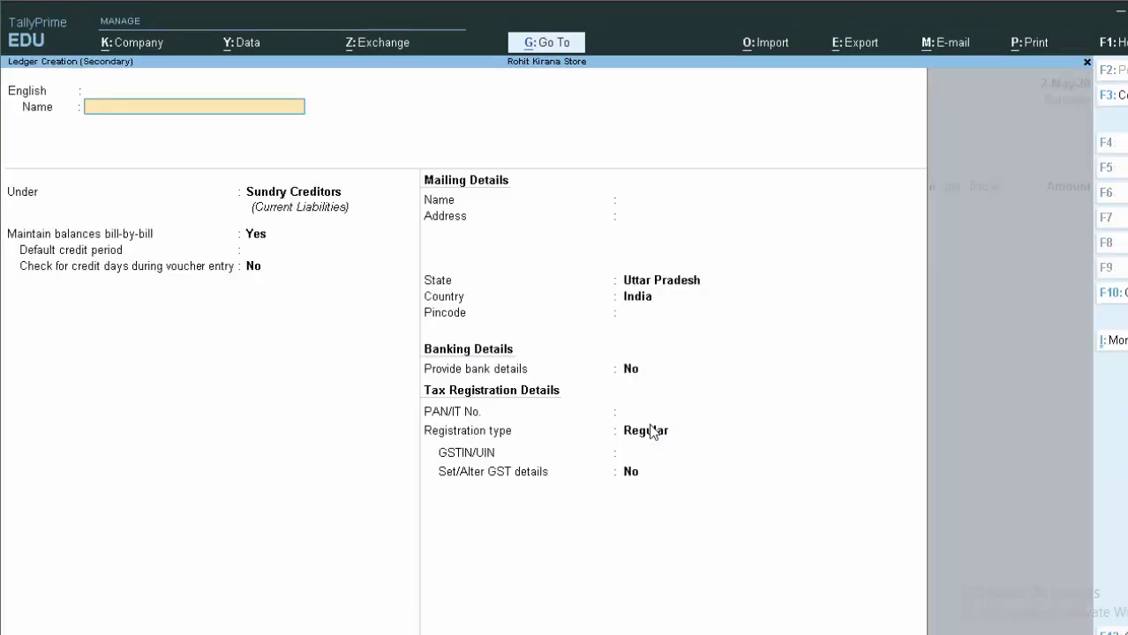
pyautogui.write('Pur')
pyautogui.write('c')
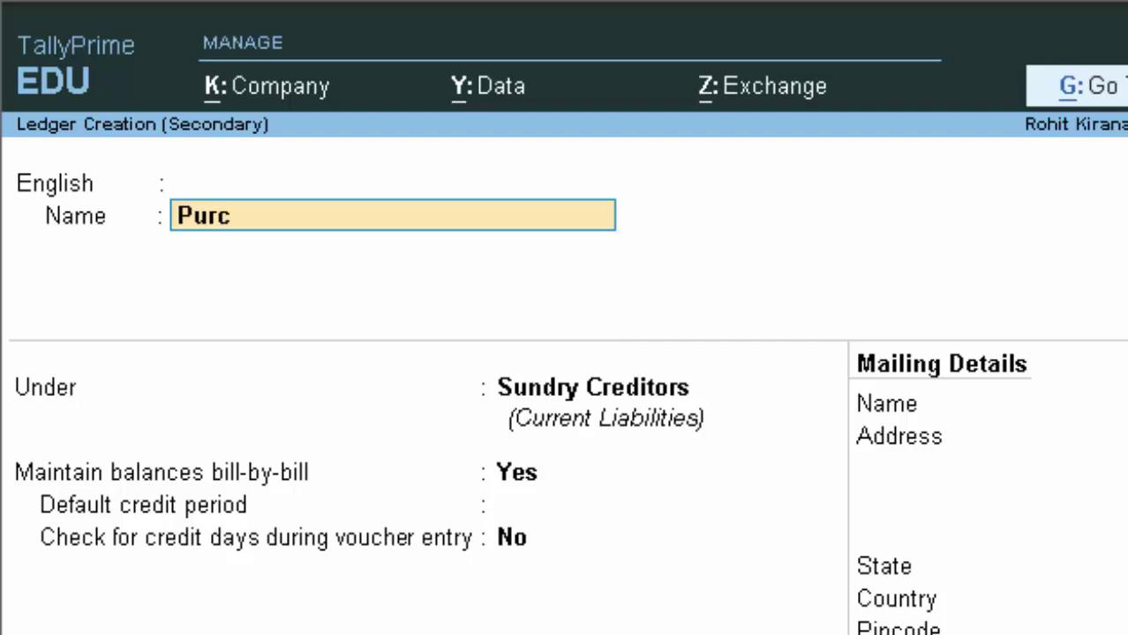
pyautogui.write('hase a')
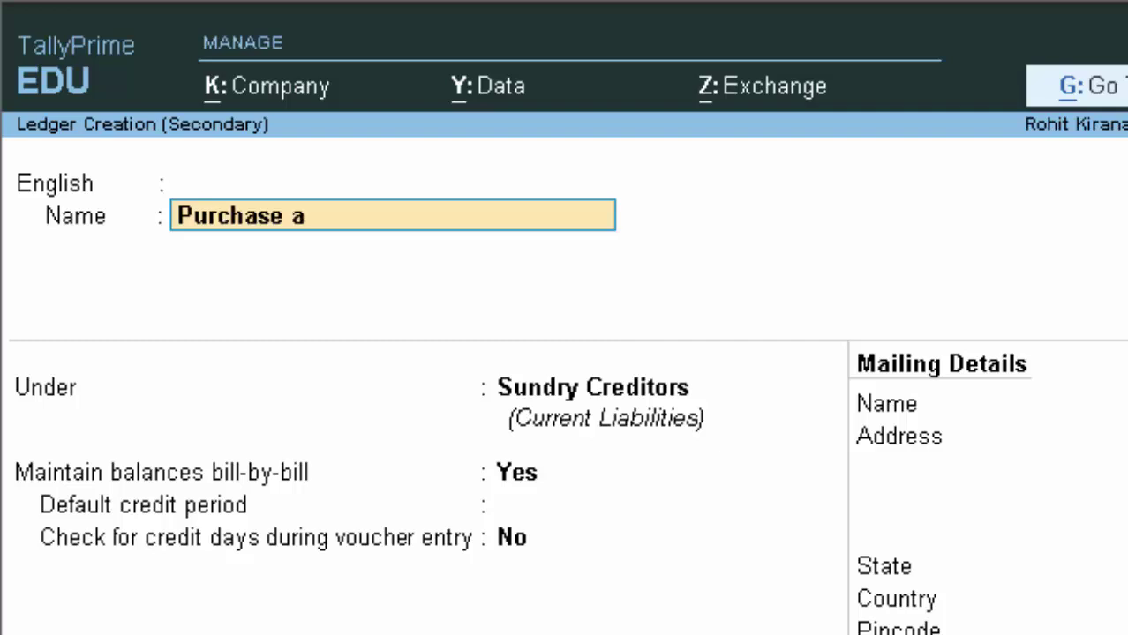
pyautogui.write('/c')
pyautogui.press('Return')
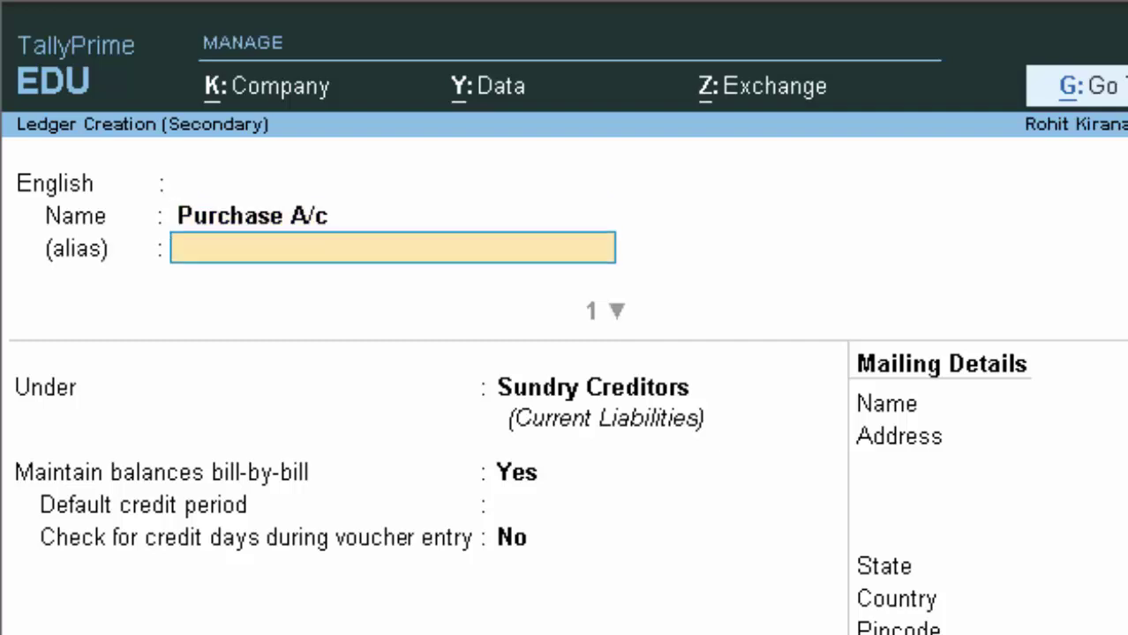
pyautogui.press('Return')
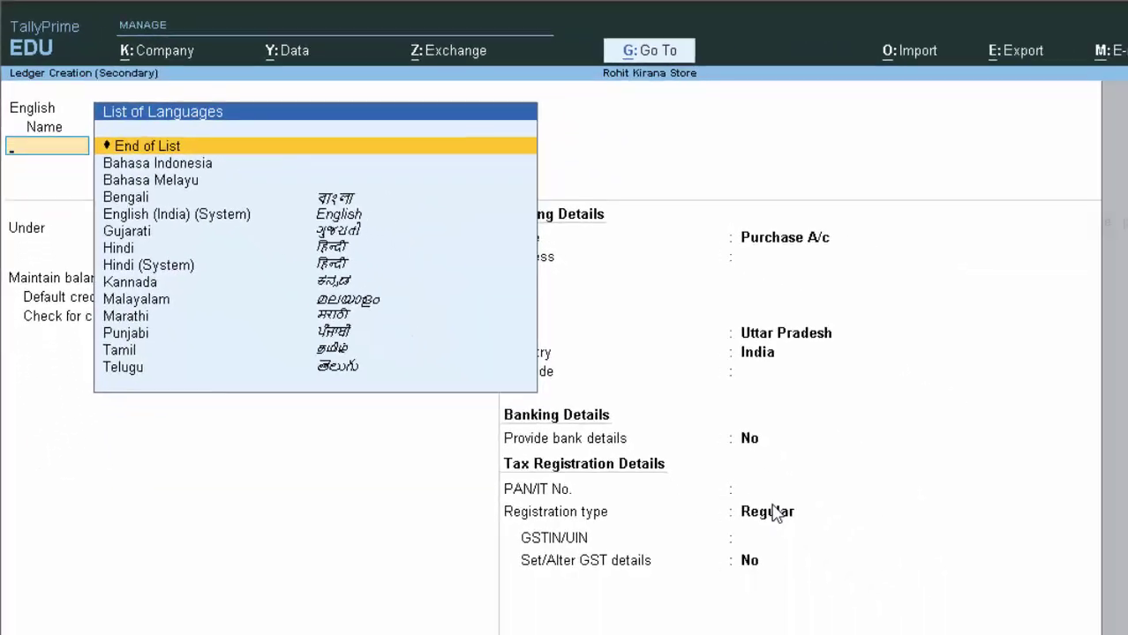
pyautogui.press('Return')
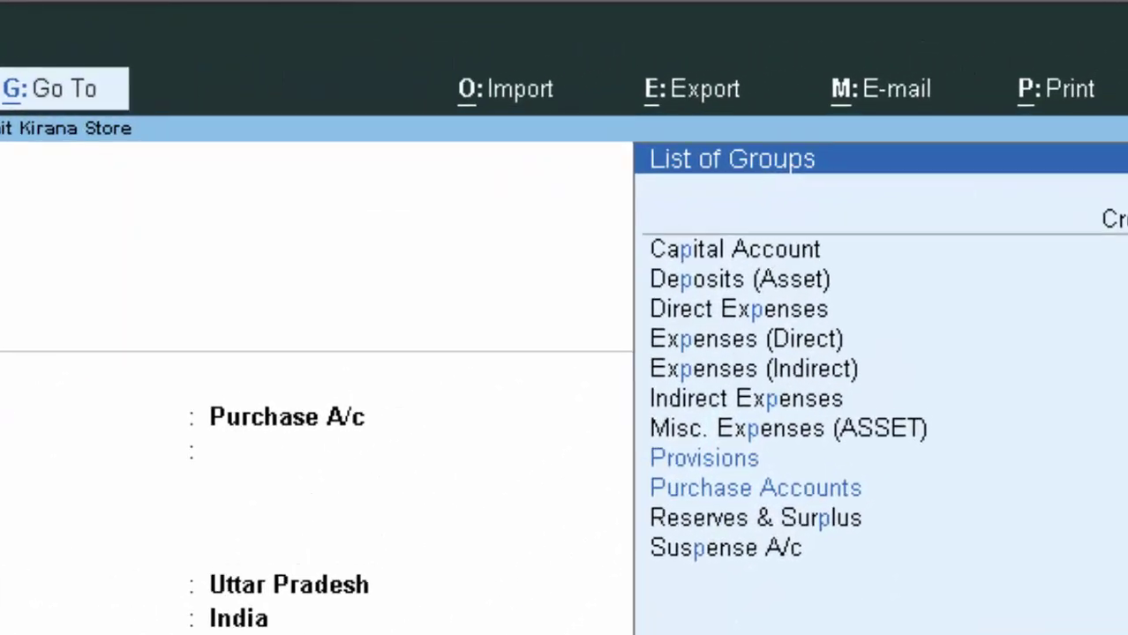
pyautogui.press('Down')
pyautogui.press('Down')
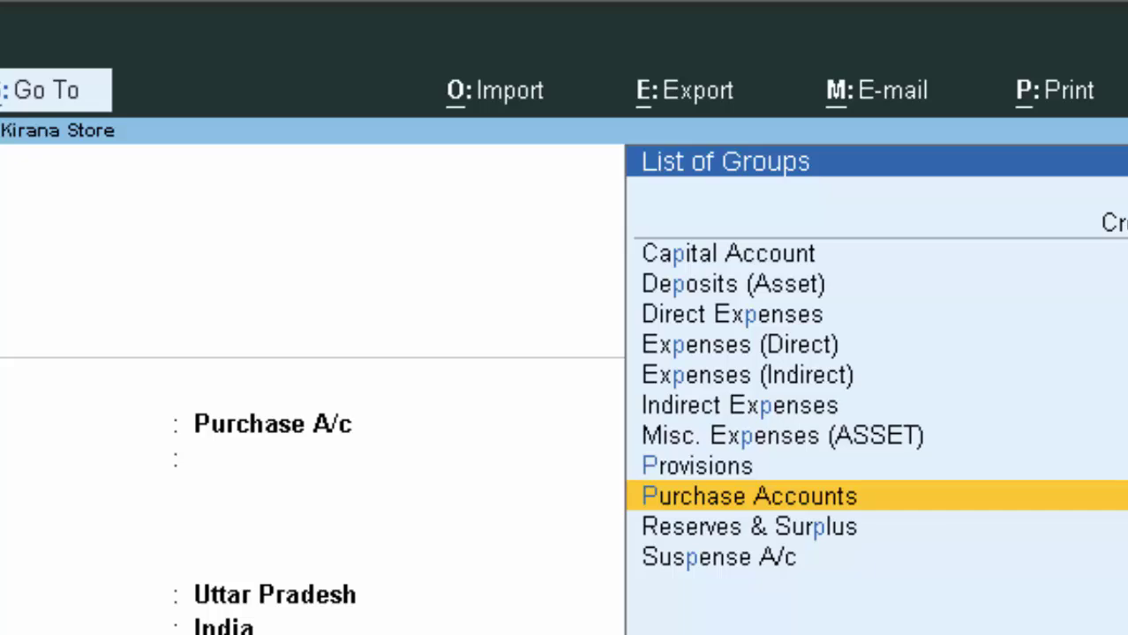
pyautogui.press('Return')
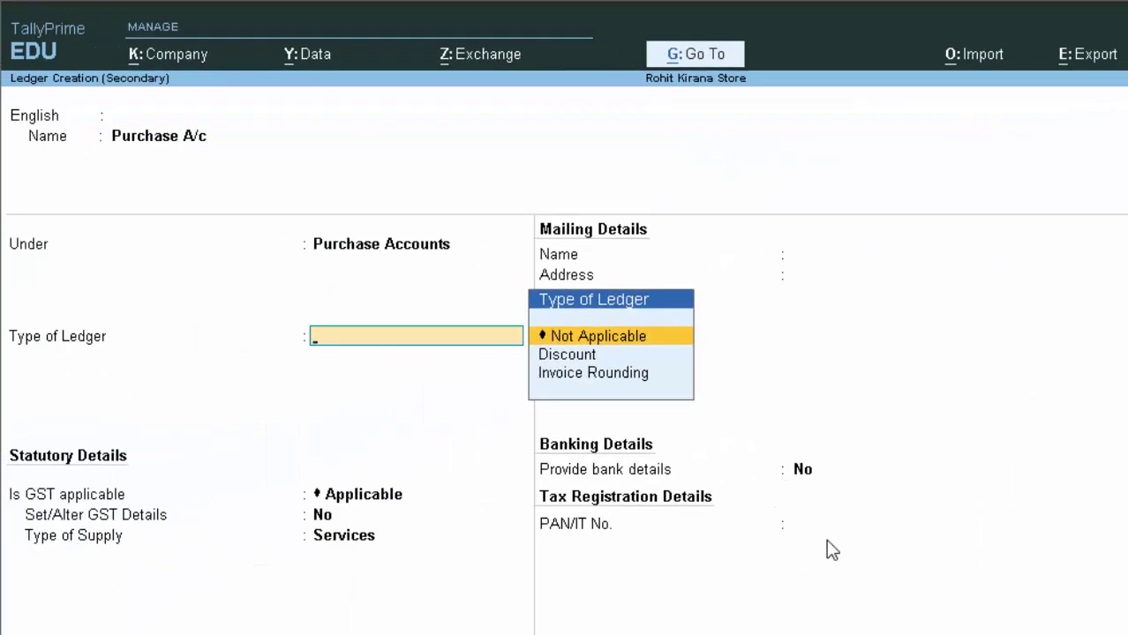
# - Set the Purchase A/c ledger's type of supply to Goods and save it
pyautogui.press('Return')
pyautogui.press('Return')
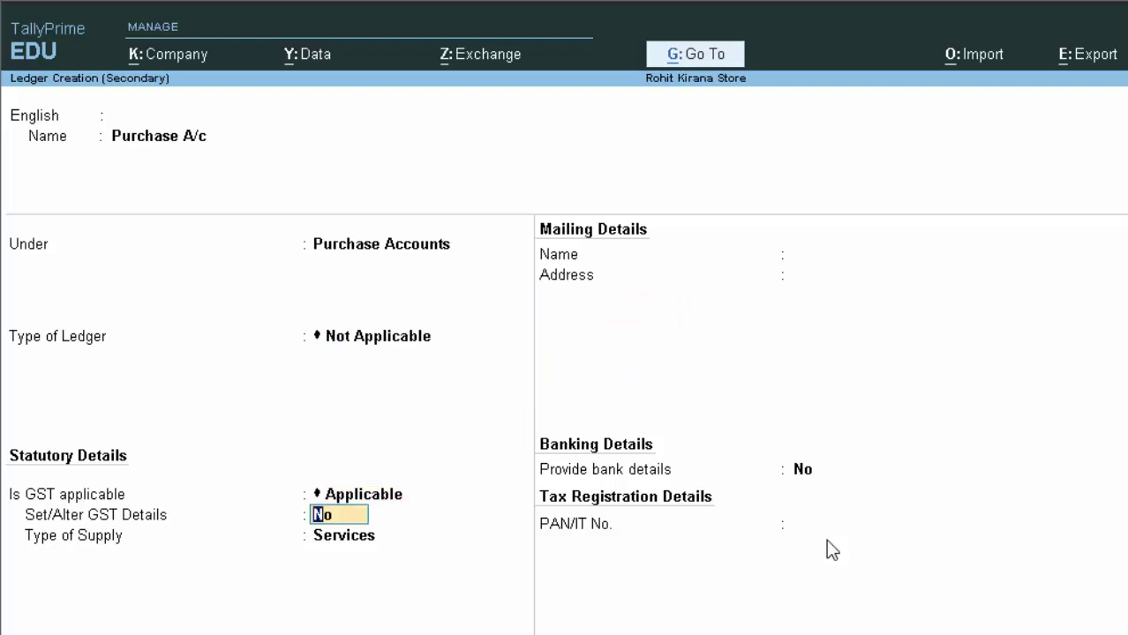
pyautogui.press('Return')
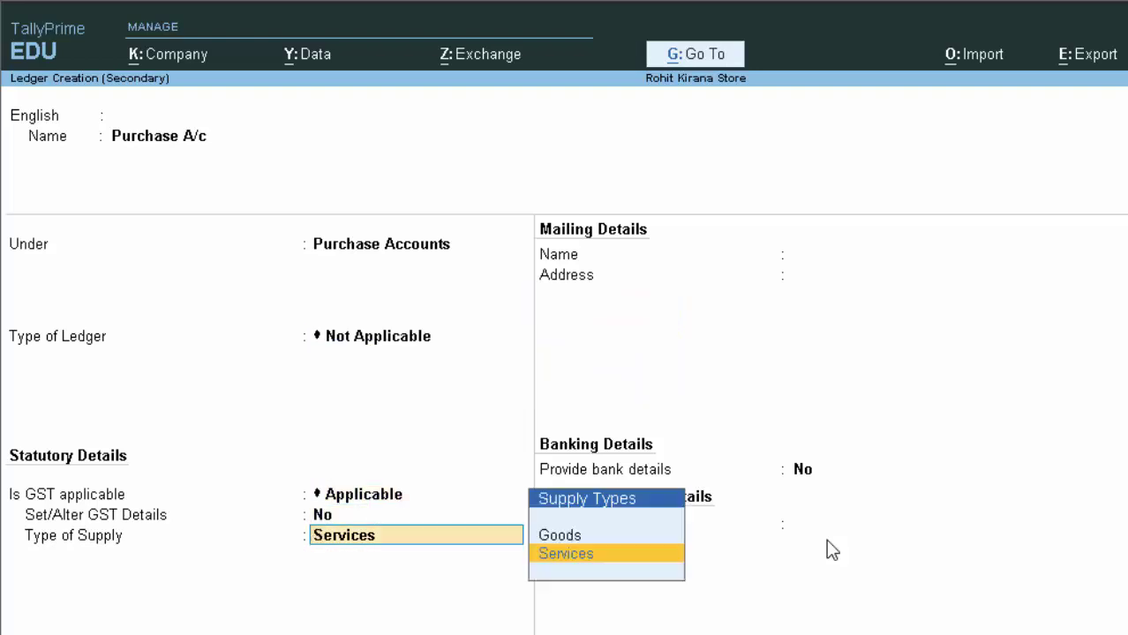
pyautogui.press('Up')
pyautogui.press('Return')
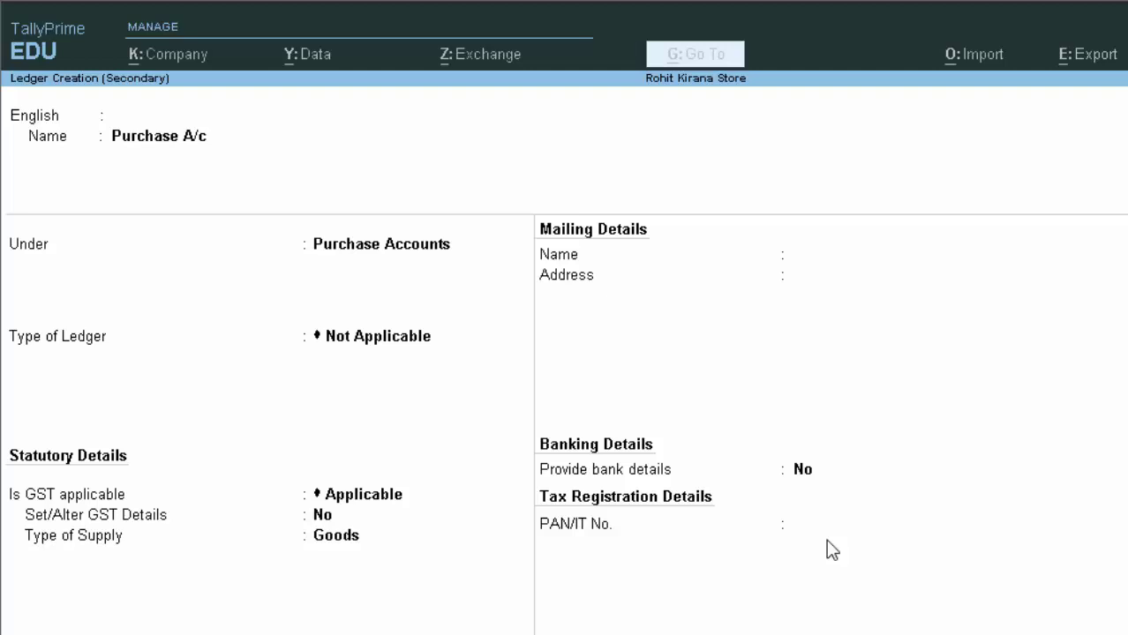
pyautogui.hotkey('ctrl', 'a')
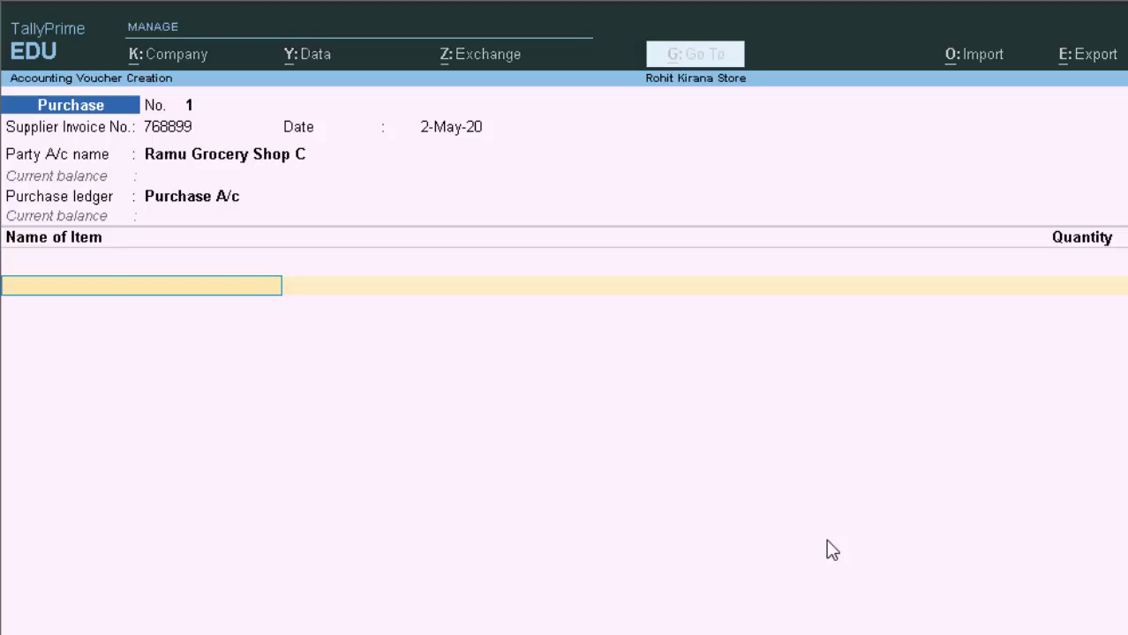
# - Exit the purchase voucher and open Rohit Kirana Store's company features
pyautogui.press('Escape')
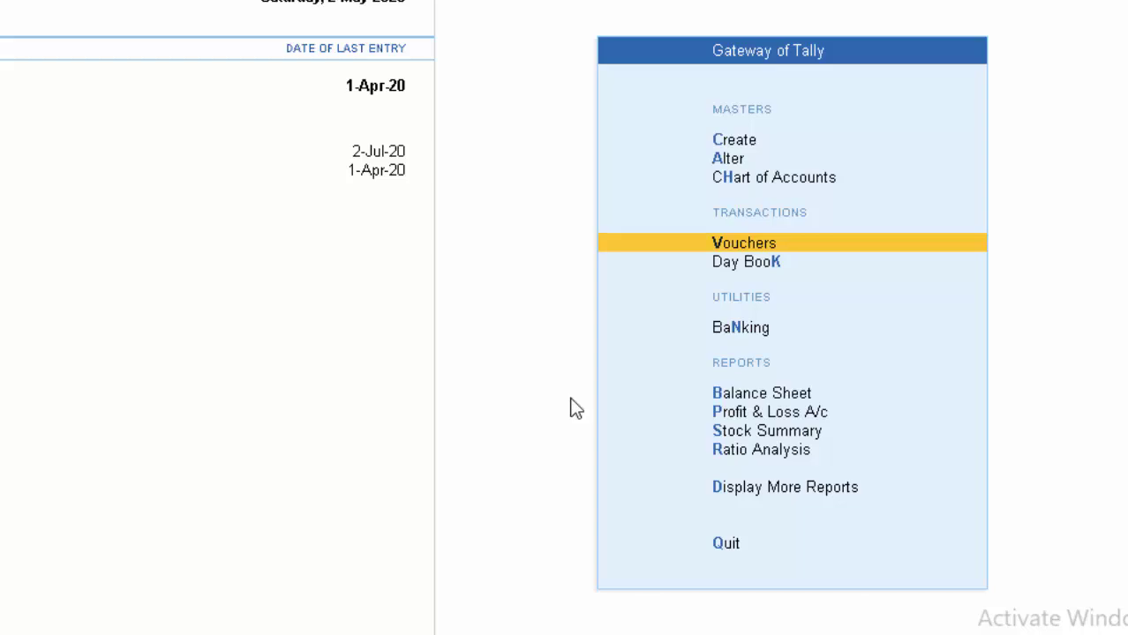
pyautogui.hotkey('alt', 'F3')
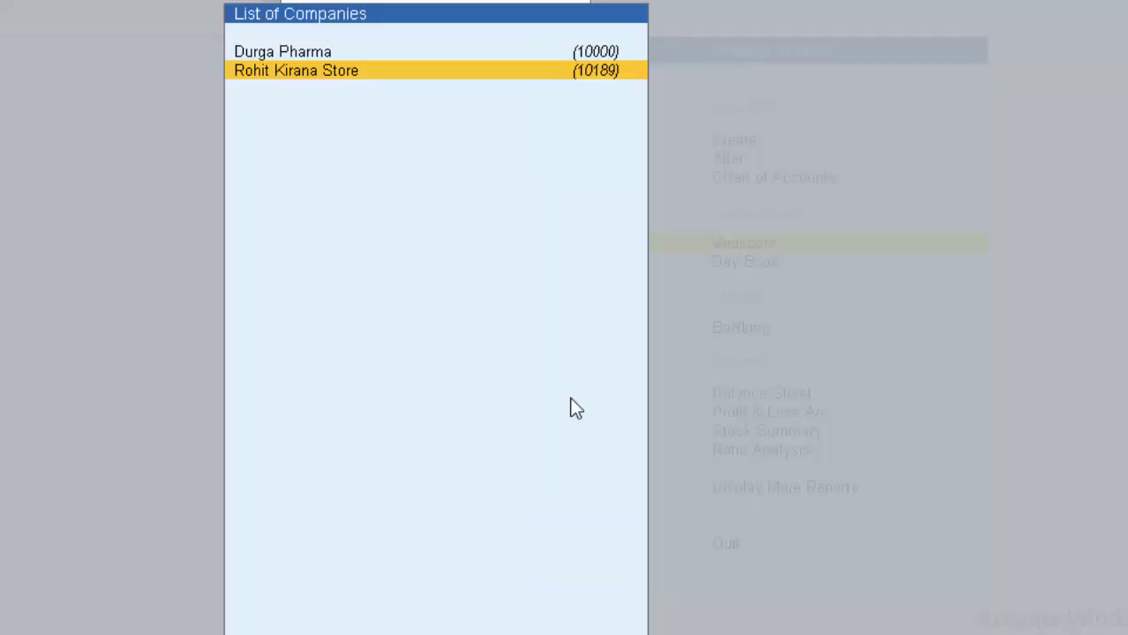
pyautogui.press('Return')
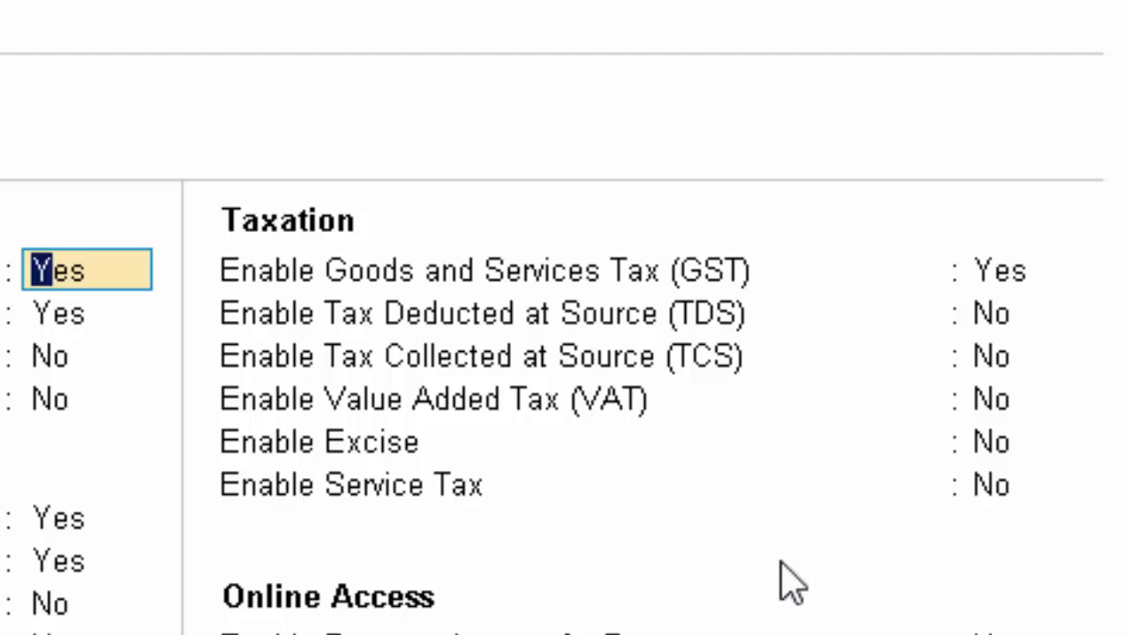
# - Set Enable Value Added Tax (VAT) to Yes in the company features
pyautogui.click(1015, 282)
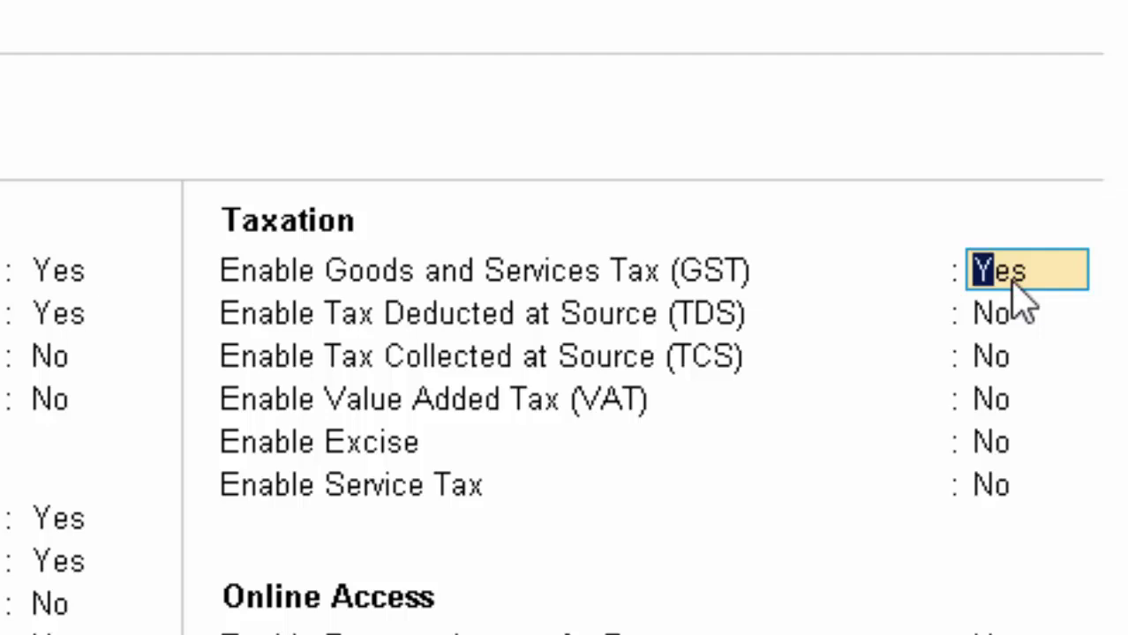
pyautogui.click(993, 329)
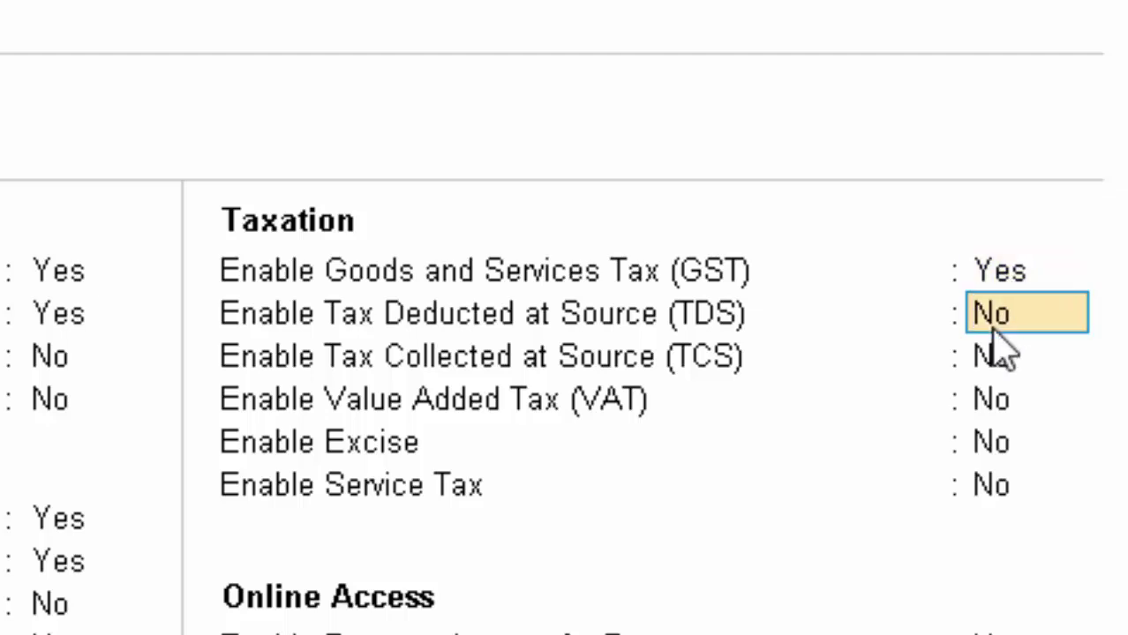
pyautogui.click(988, 399)
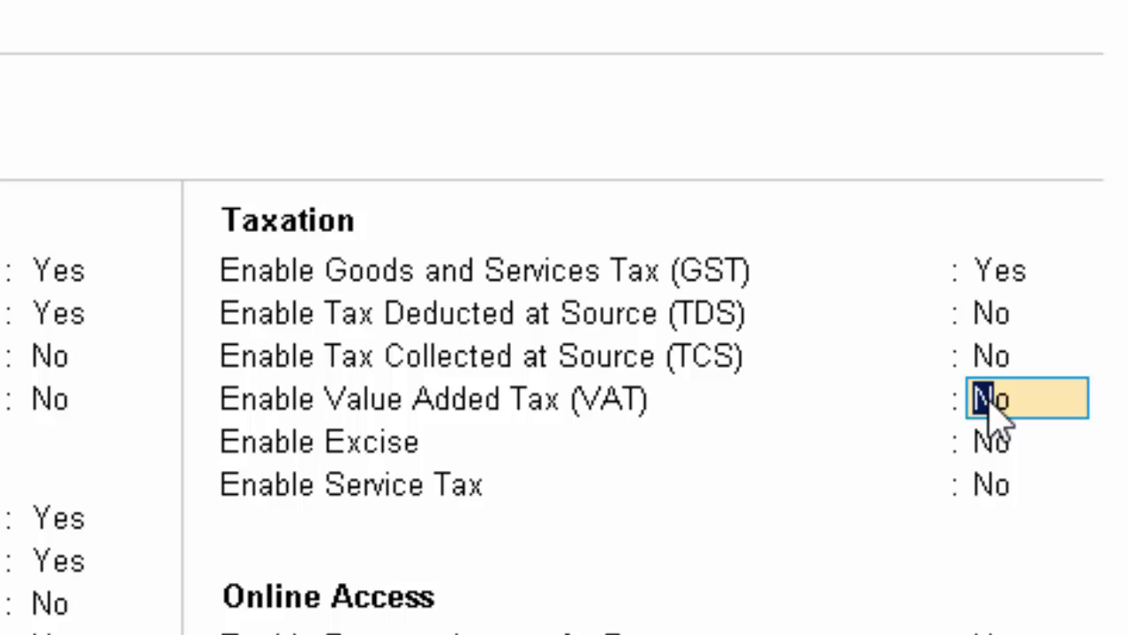
pyautogui.write('y')
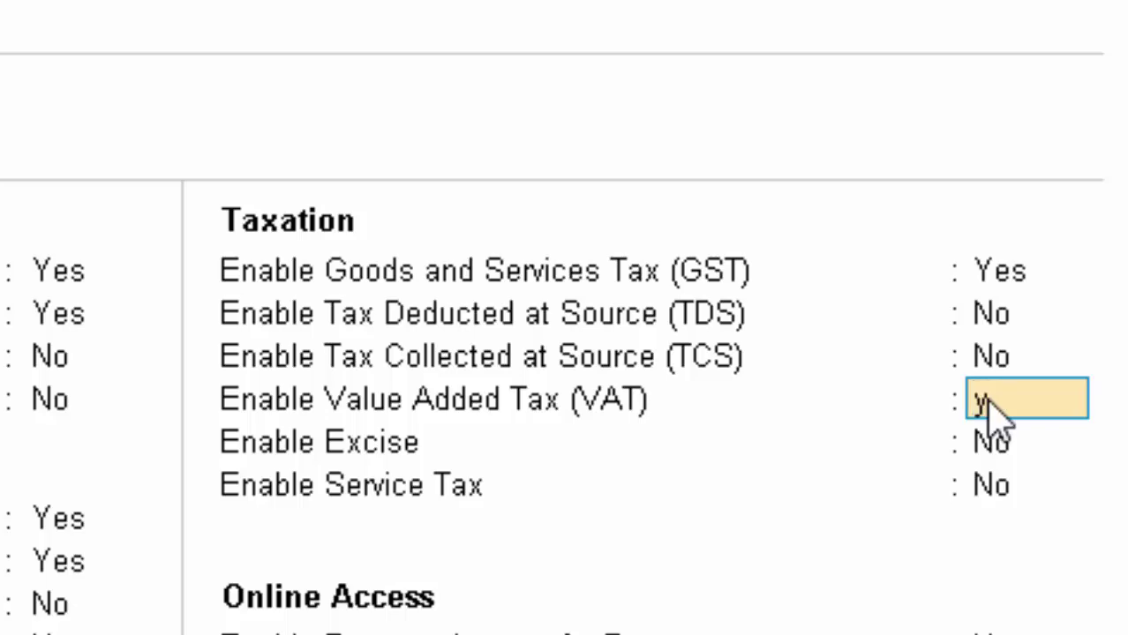
pyautogui.press('Return')
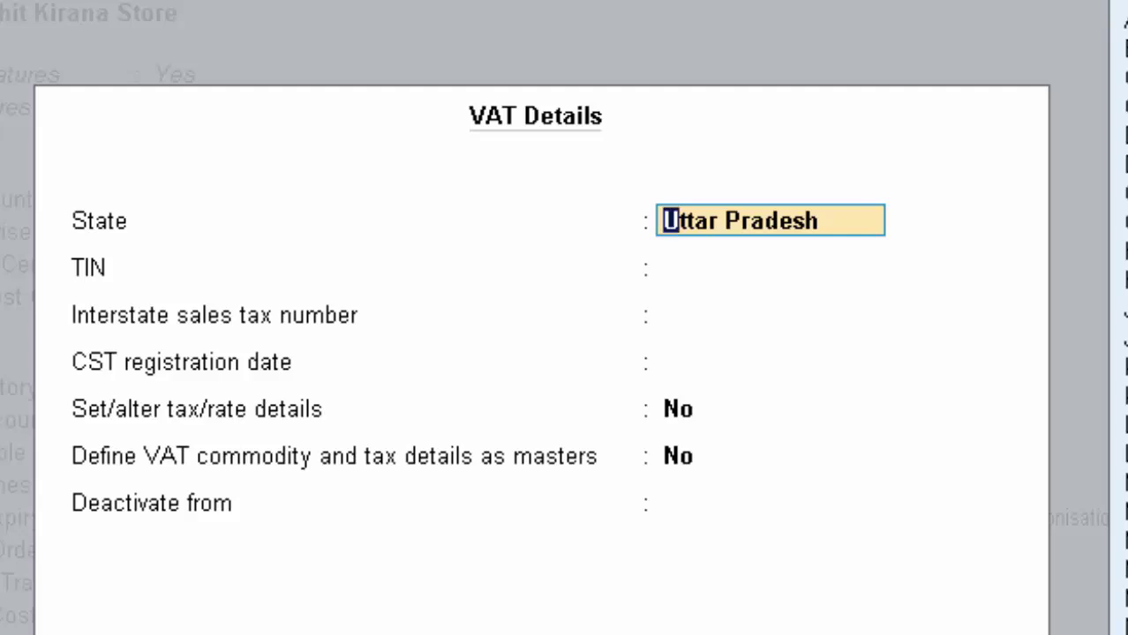
# - Keep Uttar Pradesh as state and enter the company's TIN and interstate sales tax number
pyautogui.press('Return')
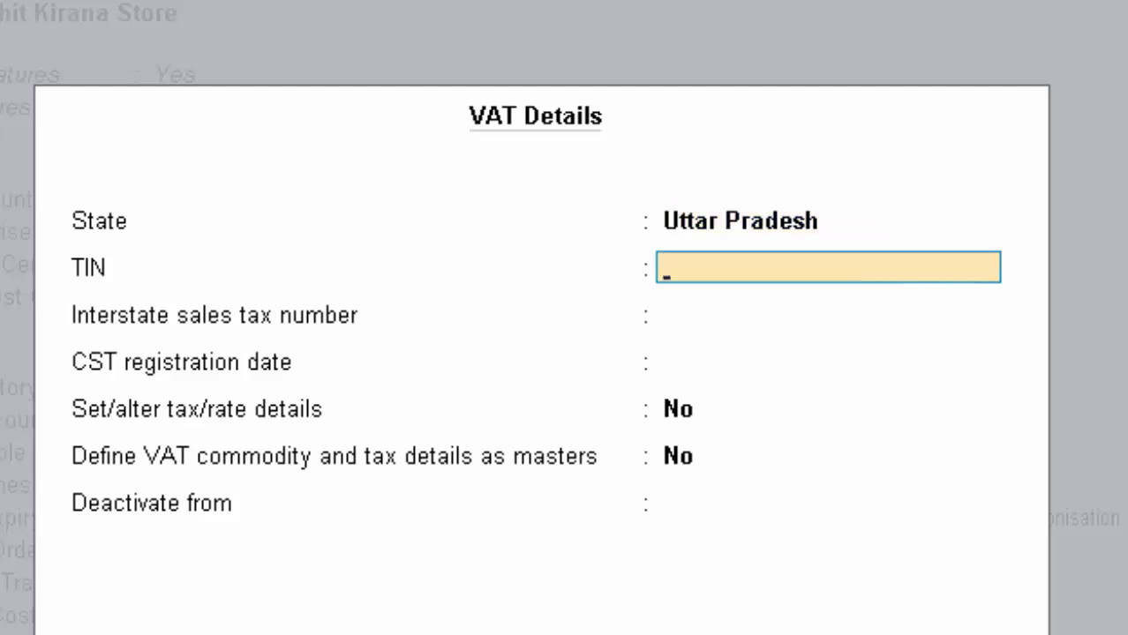
pyautogui.write('69')
pyautogui.write('797070-')
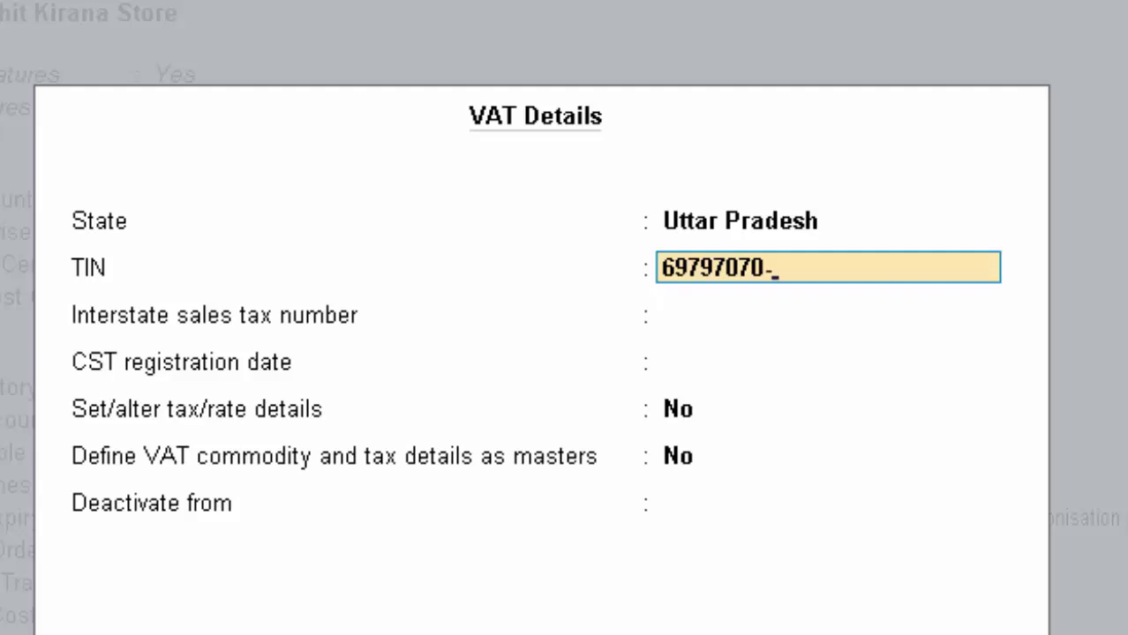
pyautogui.press('BackSpace')
pyautogui.press('Return')
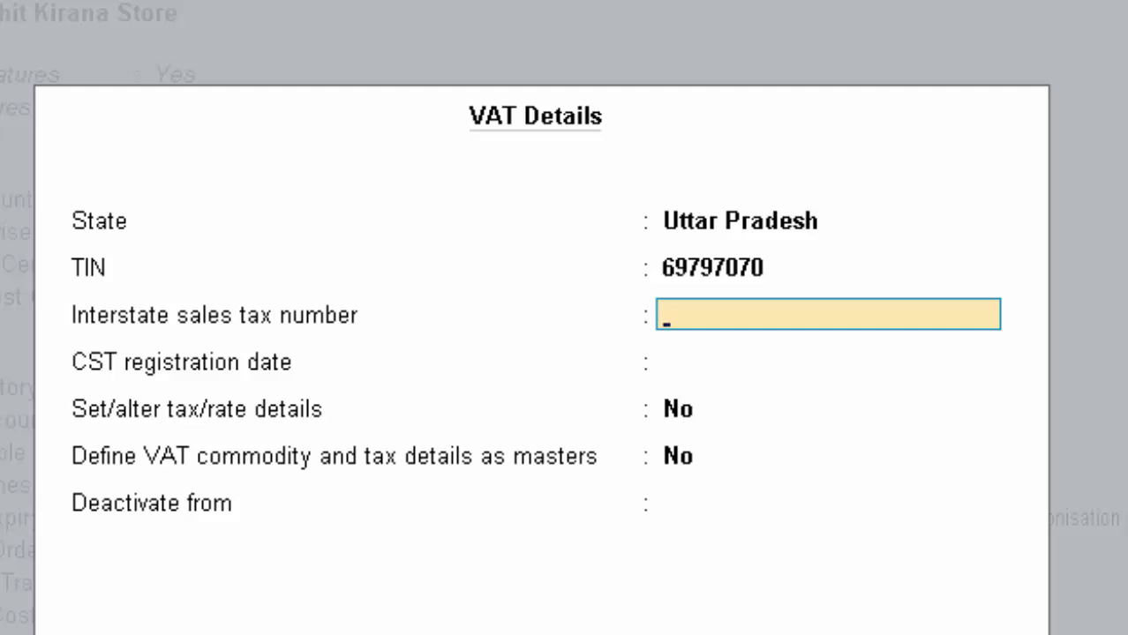
pyautogui.write('686990--')
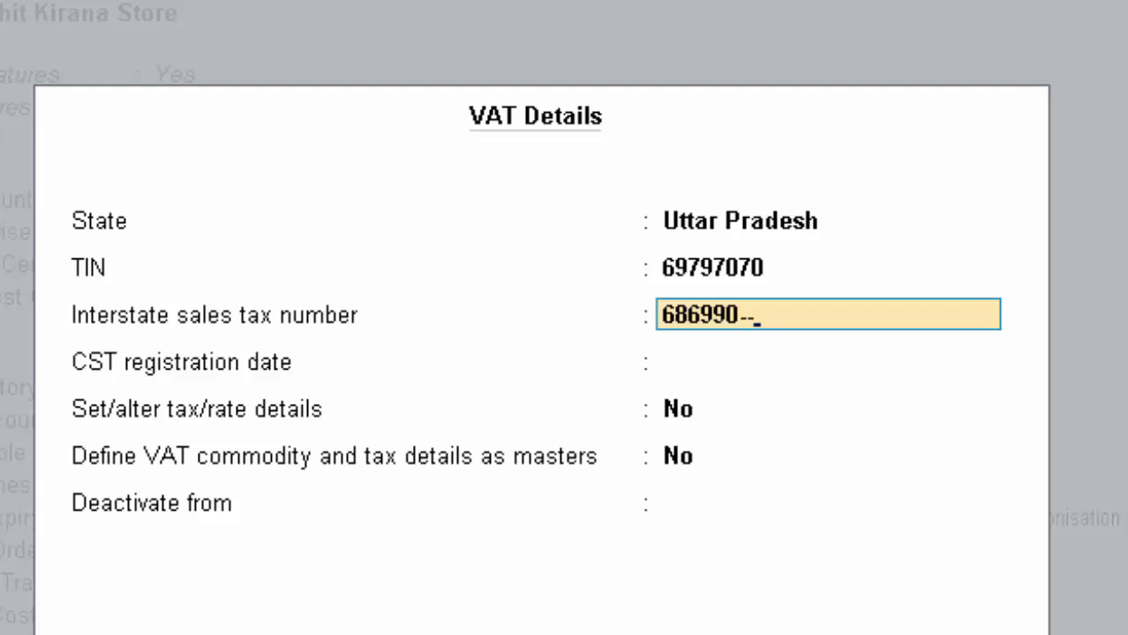
pyautogui.press('Return')
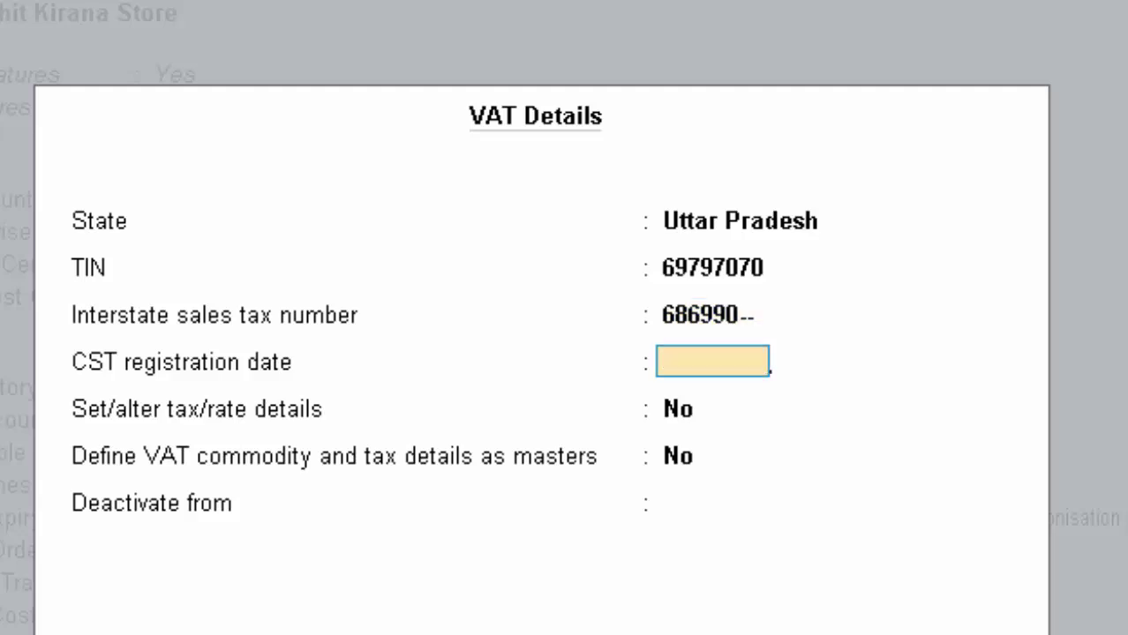
pyautogui.press('Return')
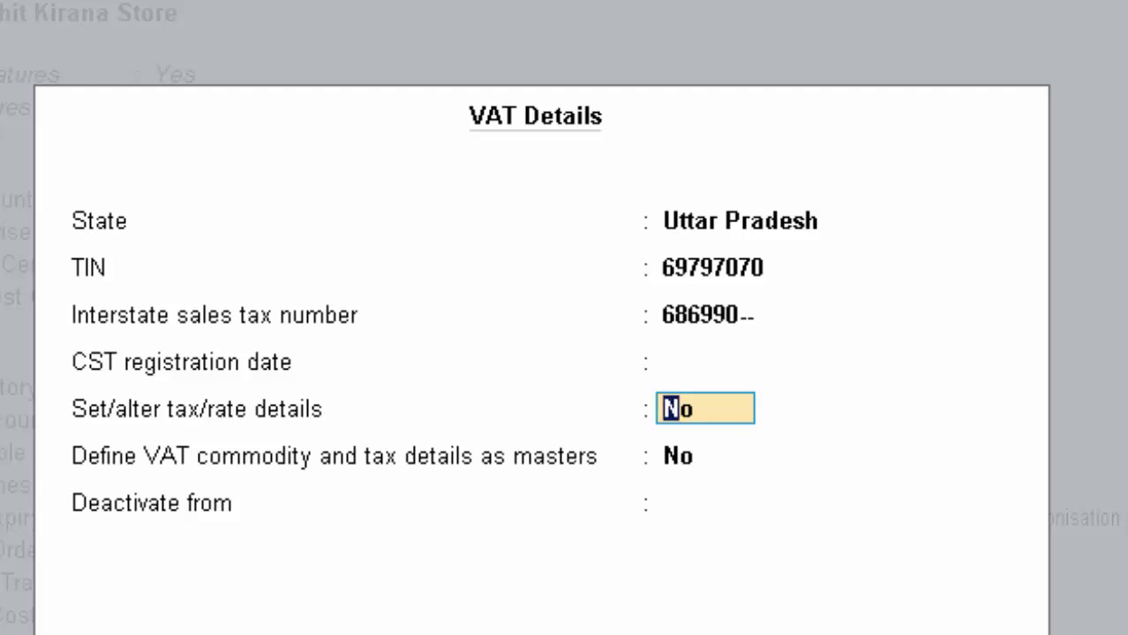
# - Set tax rate details to a 10% tax rate with 2% additional tax
pyautogui.write('y')
pyautogui.press('Return')
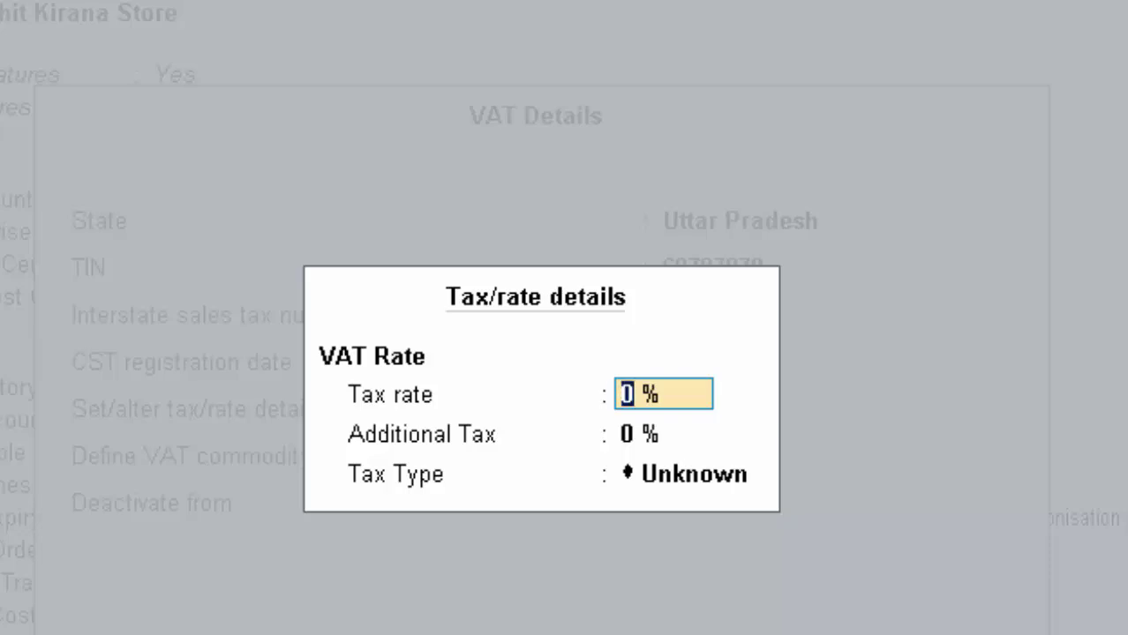
pyautogui.write('1')
pyautogui.write('0')
pyautogui.press('Return')
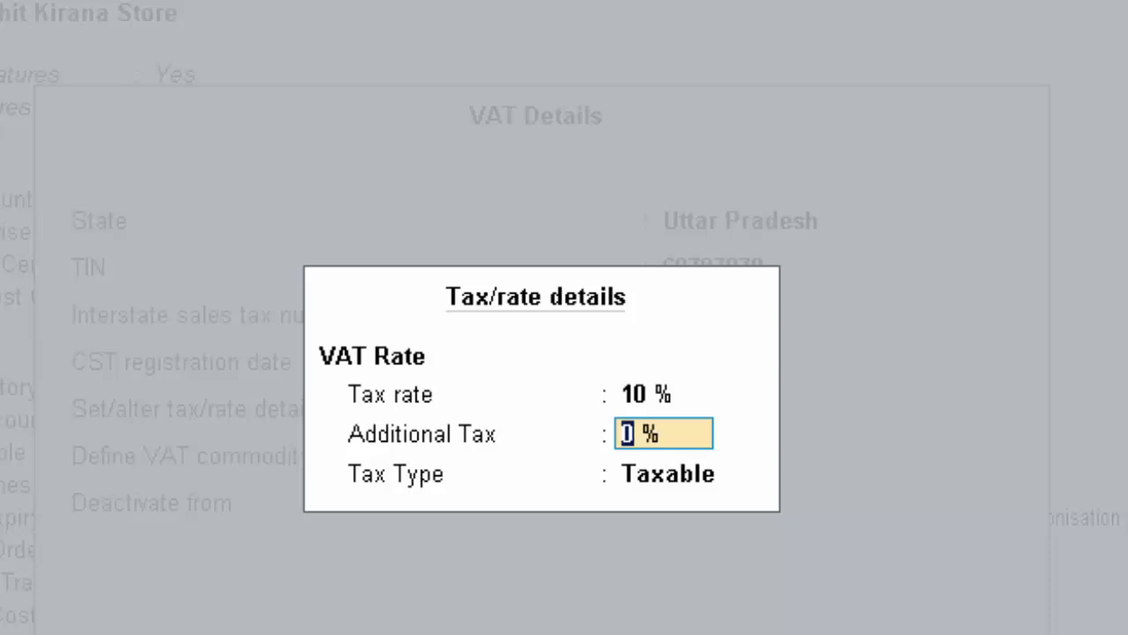
pyautogui.write('2')
pyautogui.press('Return')
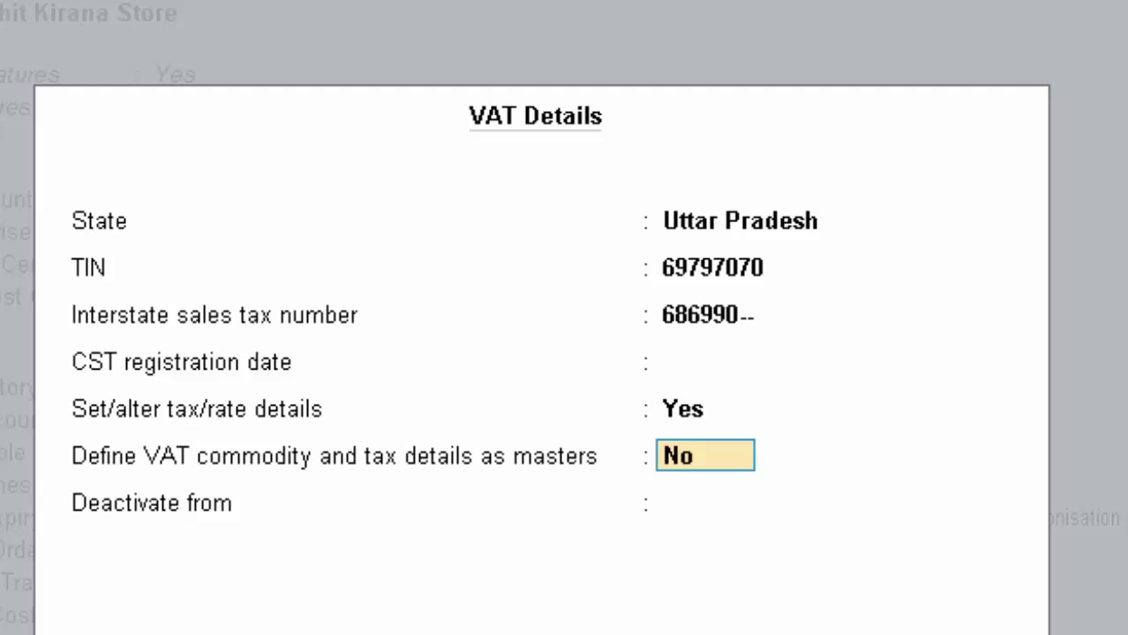
# - Leave VAT commodity masters set to No
pyautogui.press('y')
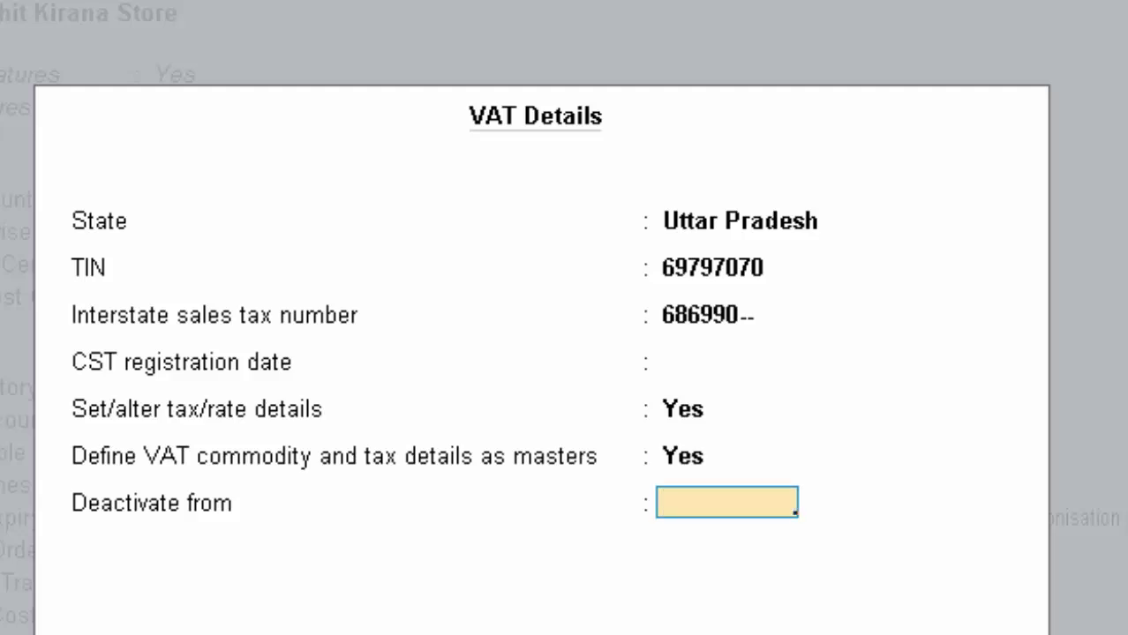
pyautogui.press('BackSpace')
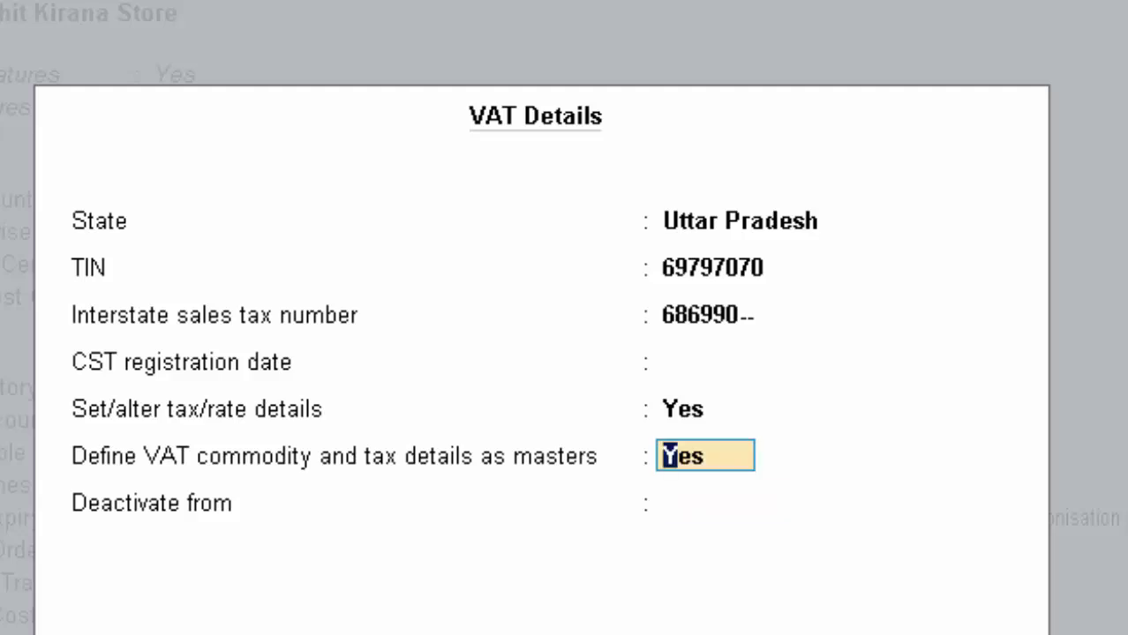
pyautogui.write('n')
pyautogui.press('Return')
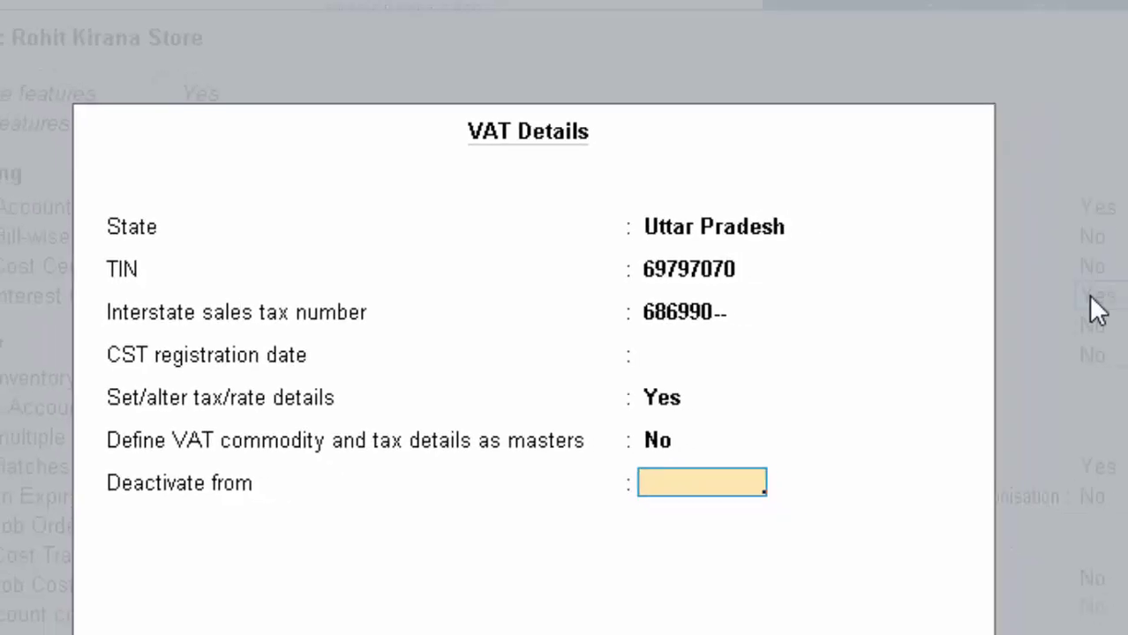
# - Finish the VAT details, accept the company features, and return to the Gateway
pyautogui.press('Return')
pyautogui.press('Return')
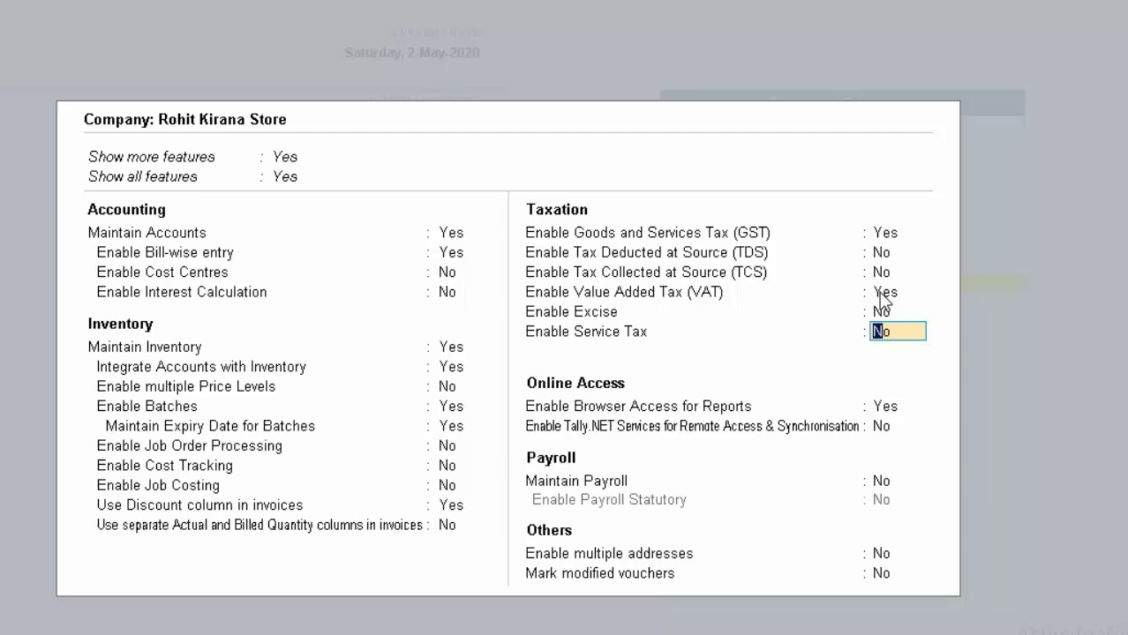
pyautogui.press('Return')
pyautogui.press('Return')
pyautogui.press('Return')
pyautogui.press('Return')
pyautogui.press('Return')
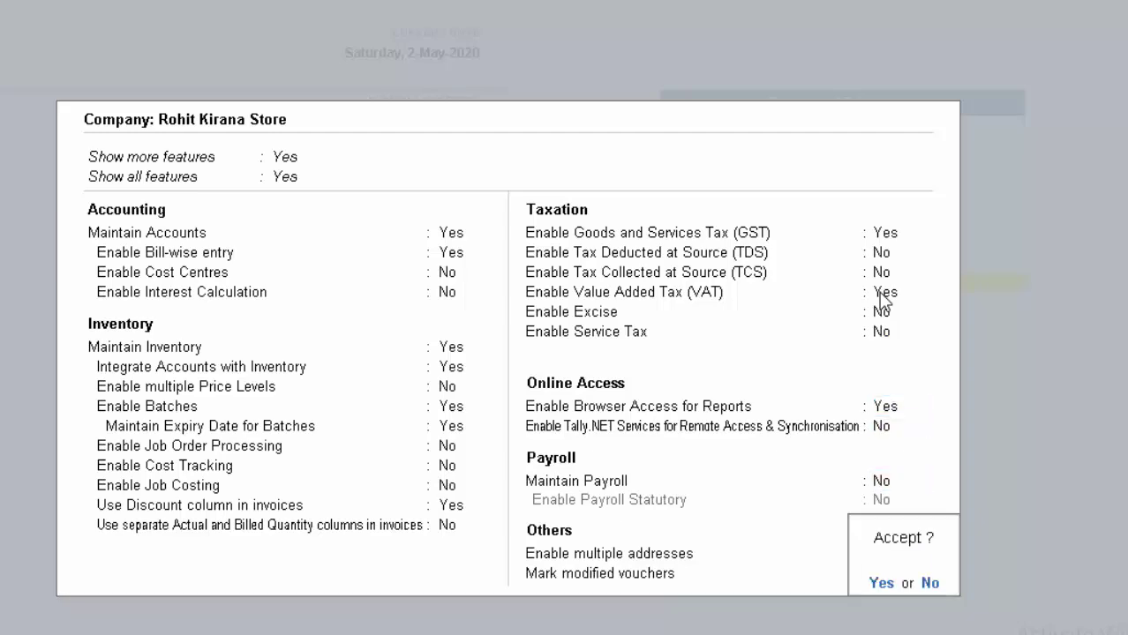
pyautogui.press('n')
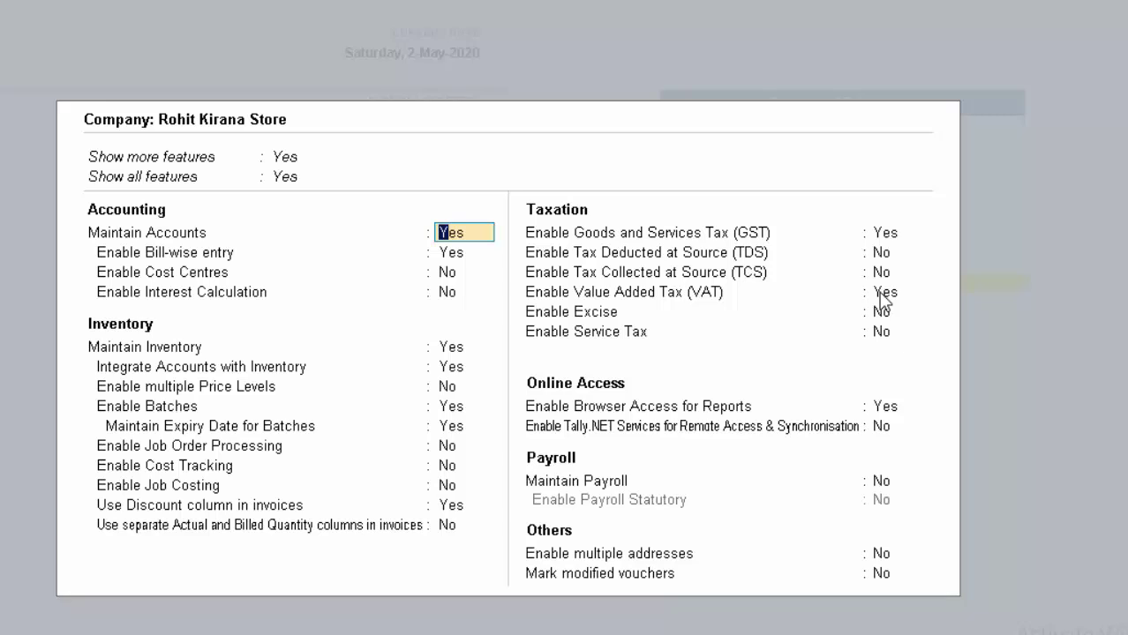
pyautogui.press('Escape')
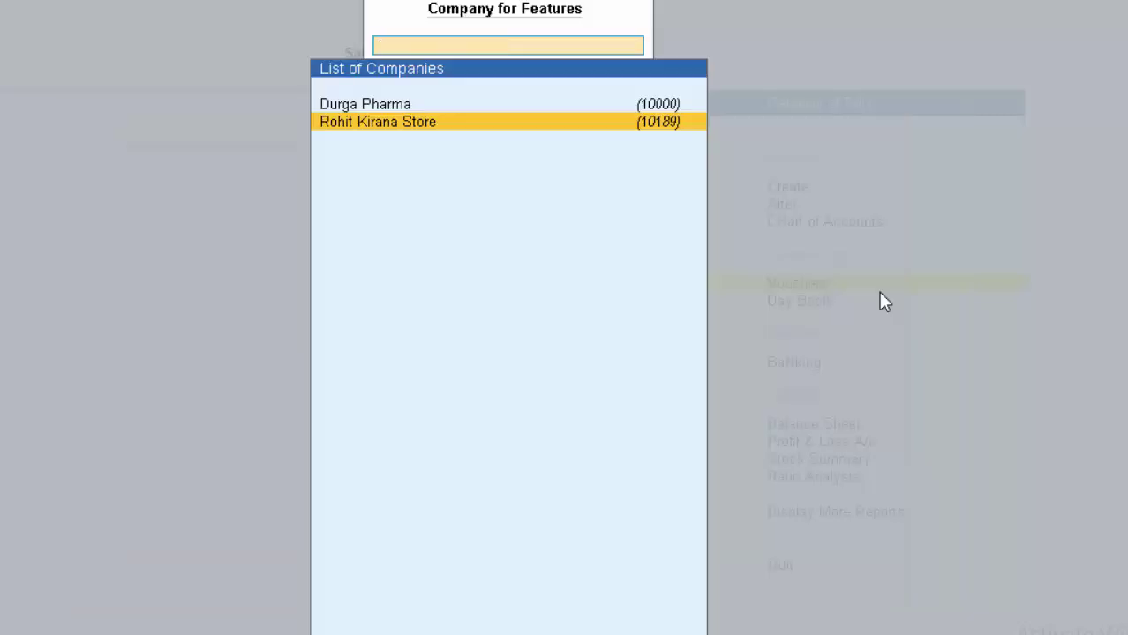
pyautogui.press('Escape')
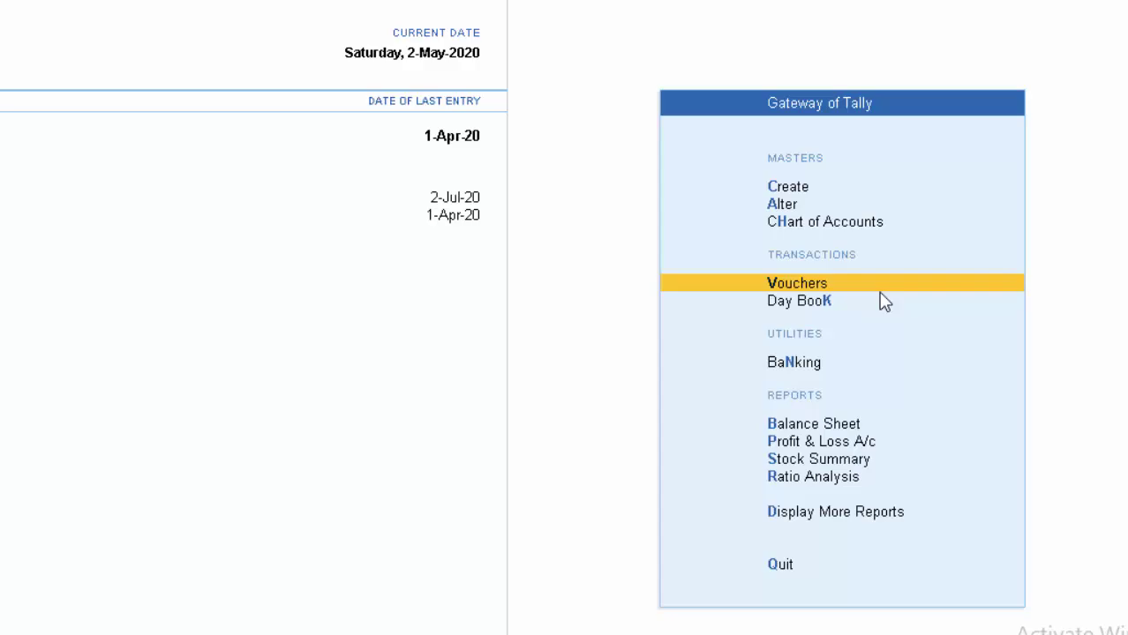
# - Start a Purchase voucher with the supplier invoice number and date 2-May-20, then move to the party account
pyautogui.press('Return')
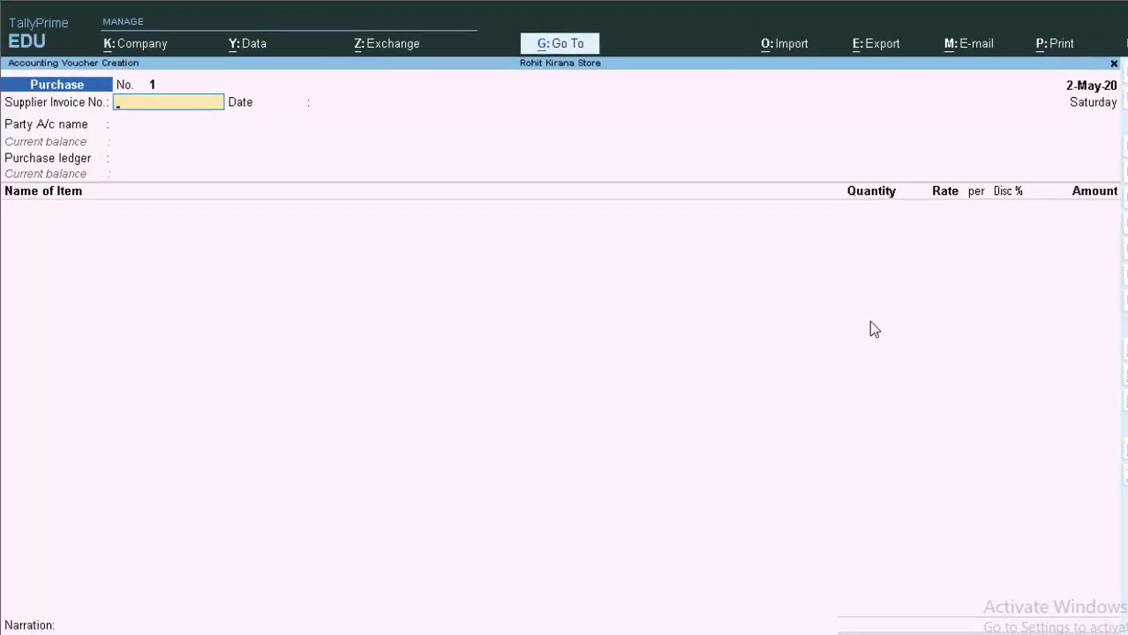
pyautogui.write('1')
pyautogui.write('546')
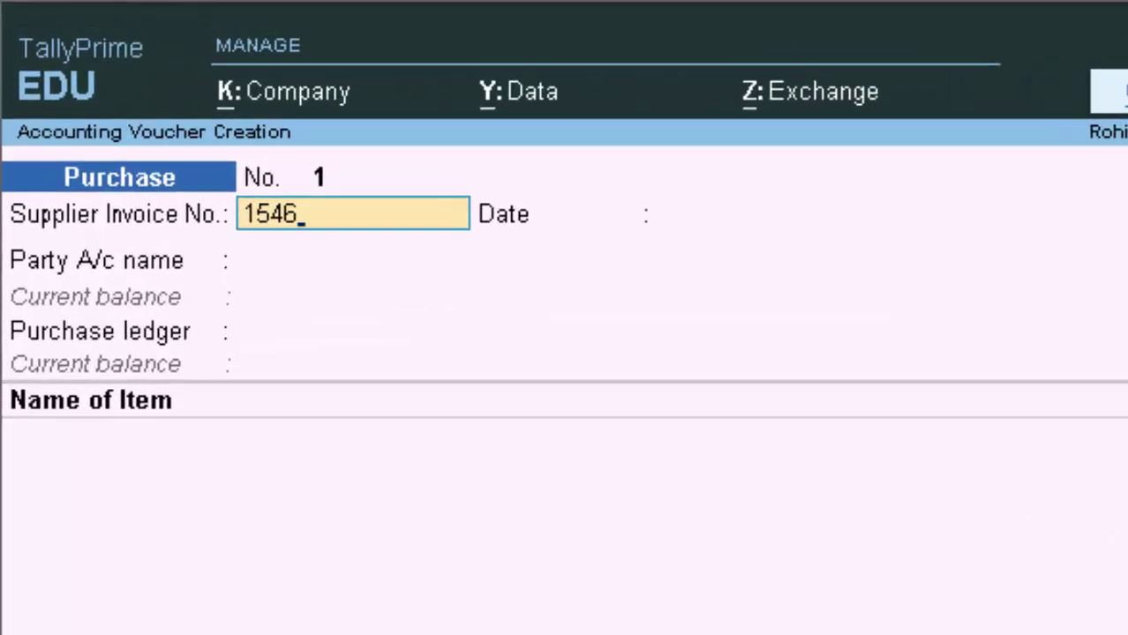
pyautogui.press('Return')
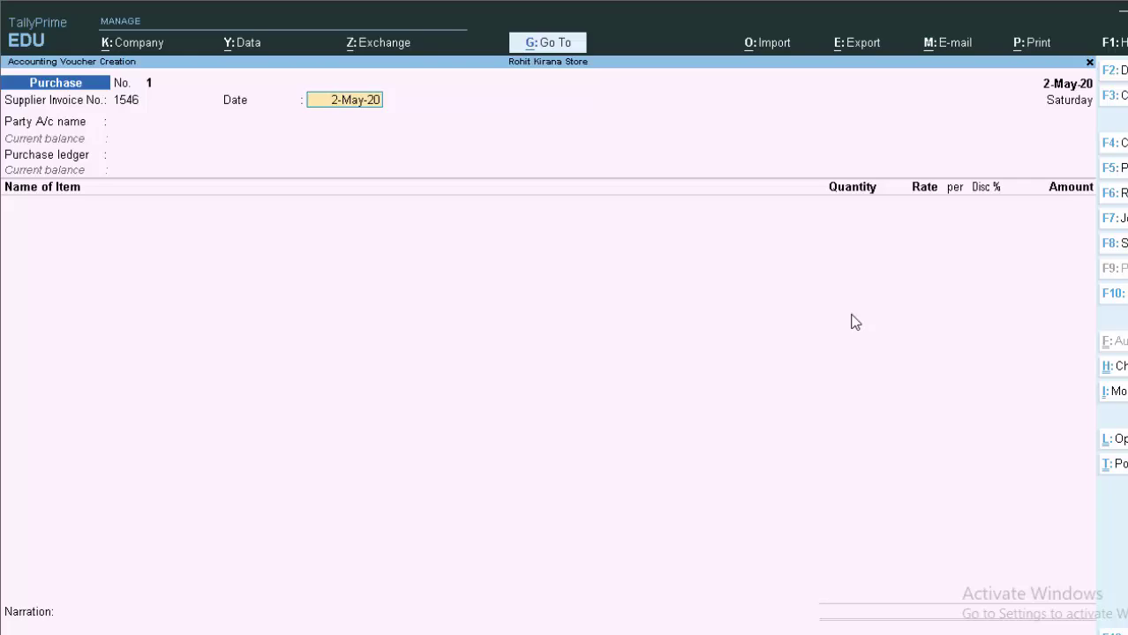
pyautogui.press('Return')
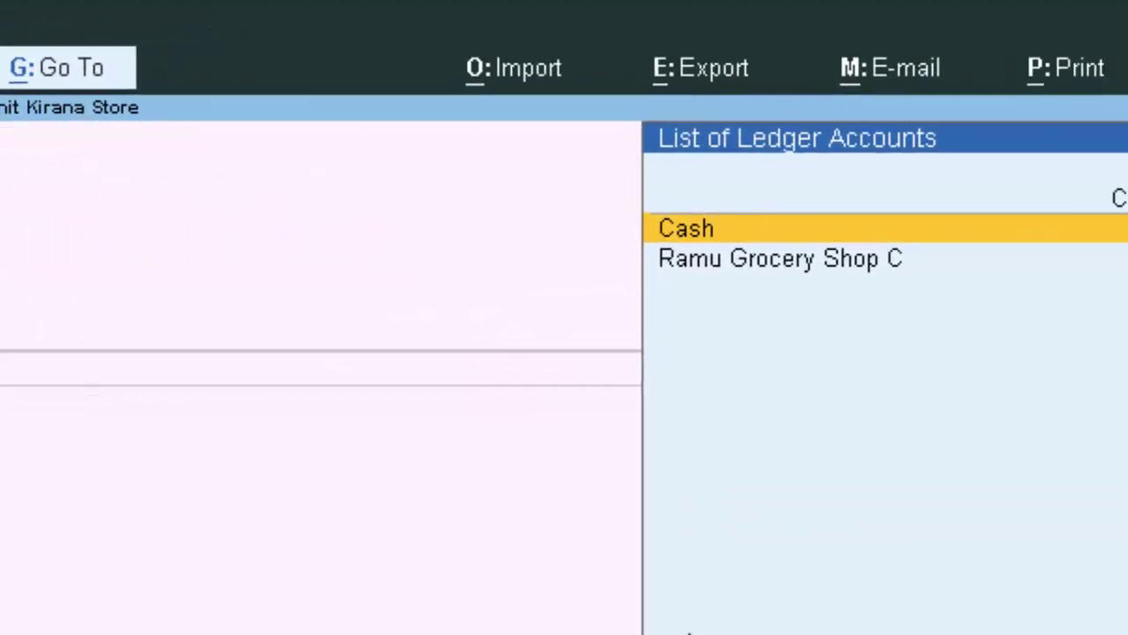
pyautogui.press('Down')
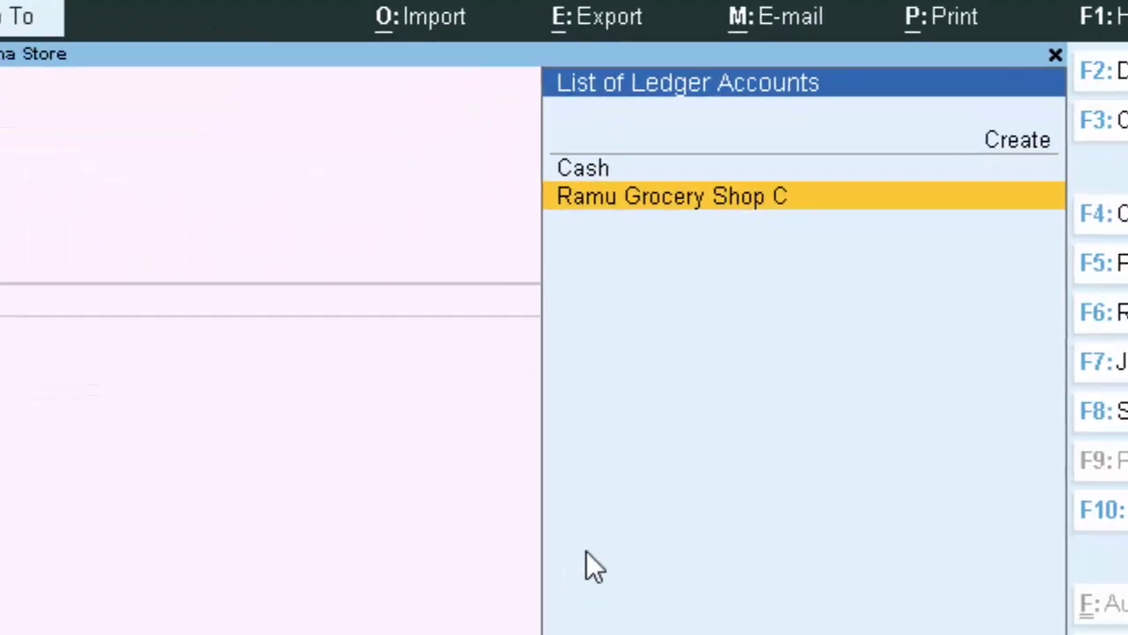
# - Choose Ramu Grocery Shop C as the party and pass through the empty receipt details
pyautogui.press('Return')
pyautogui.press('Return')
pyautogui.press('Return')
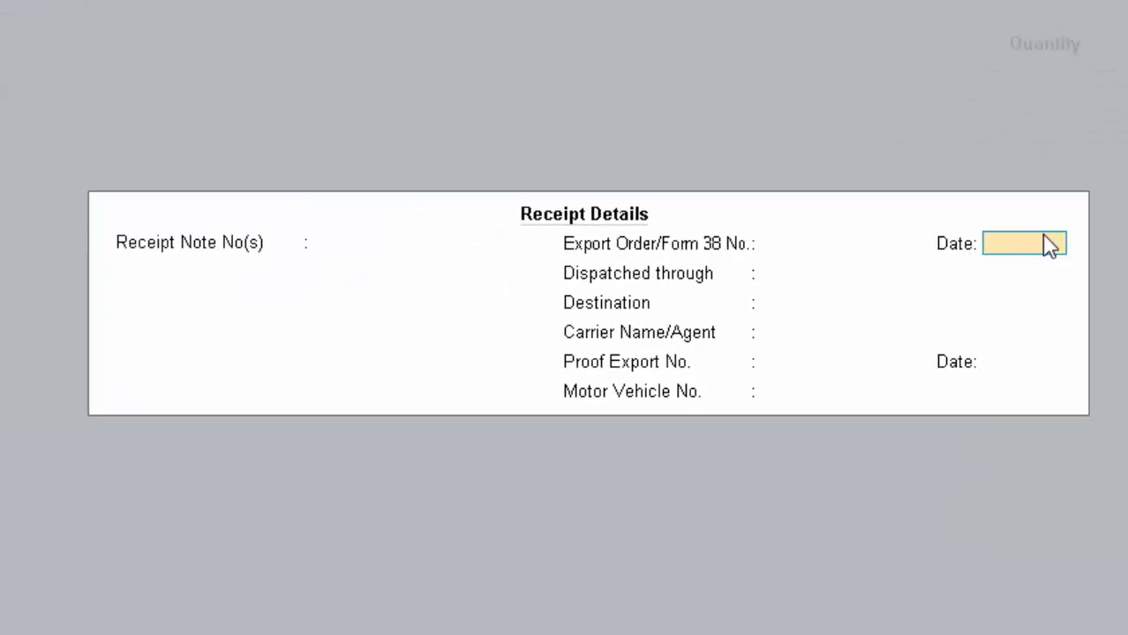
pyautogui.press('Return')
pyautogui.press('Return')
pyautogui.press('Return')
pyautogui.press('Return')
pyautogui.press('Return')
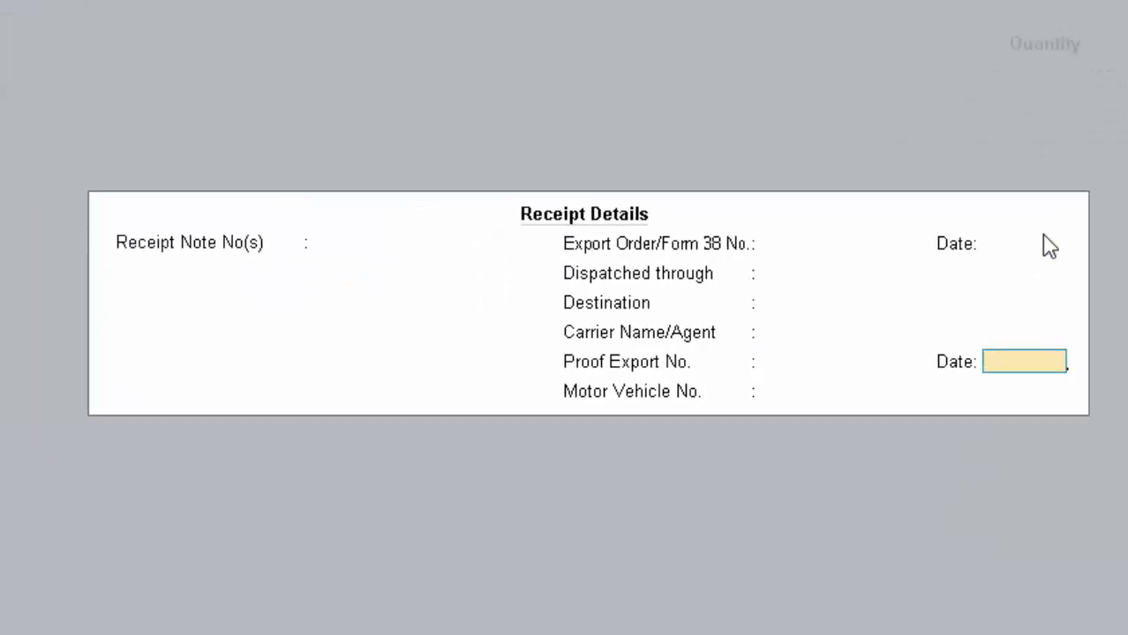
pyautogui.press('Return')
pyautogui.press('Return')
pyautogui.press('Return')
pyautogui.press('Return')
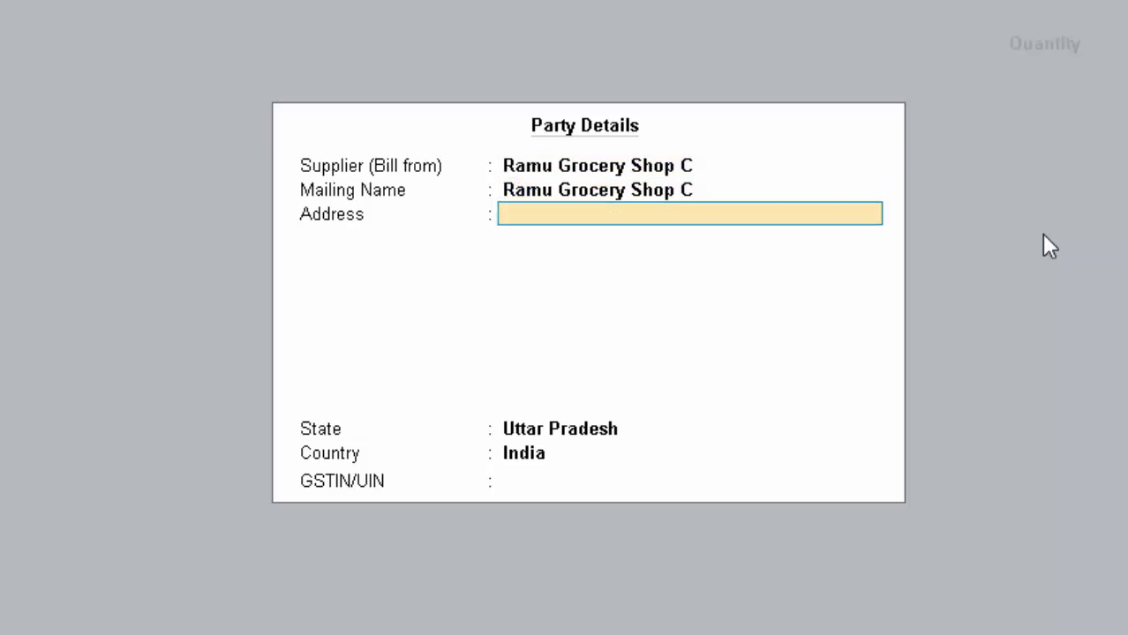
pyautogui.press('Return')
pyautogui.press('Return')
pyautogui.press('Return')
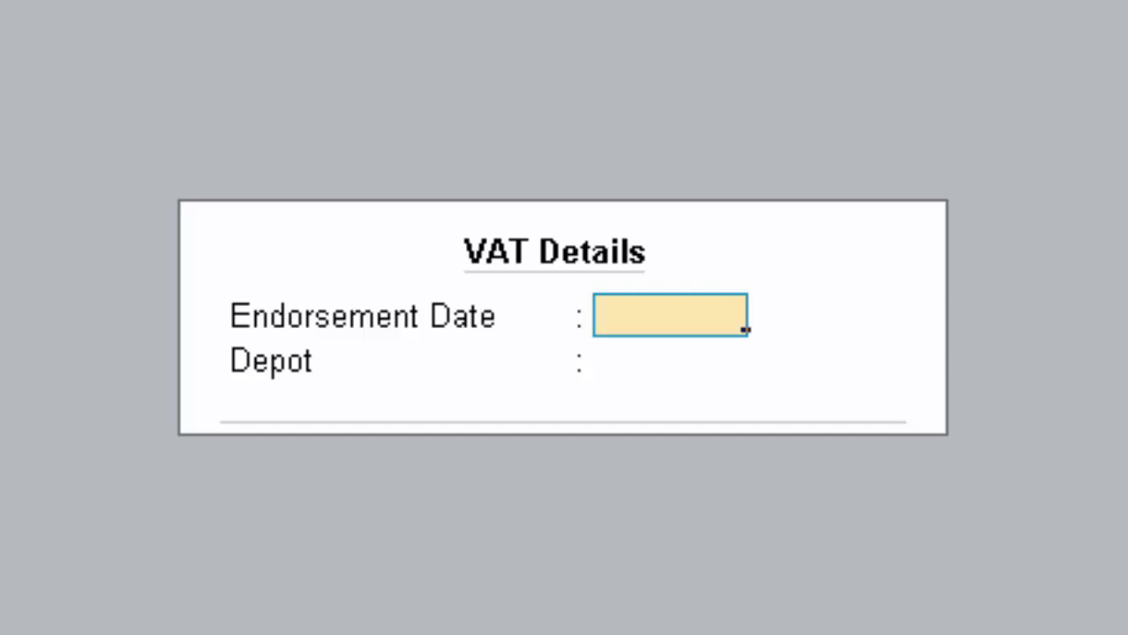
# - Set the VAT endorsement date to 2-May-20, choose Purchase A/c, and begin a new stock item
pyautogui.write('2')
pyautogui.press('Return')
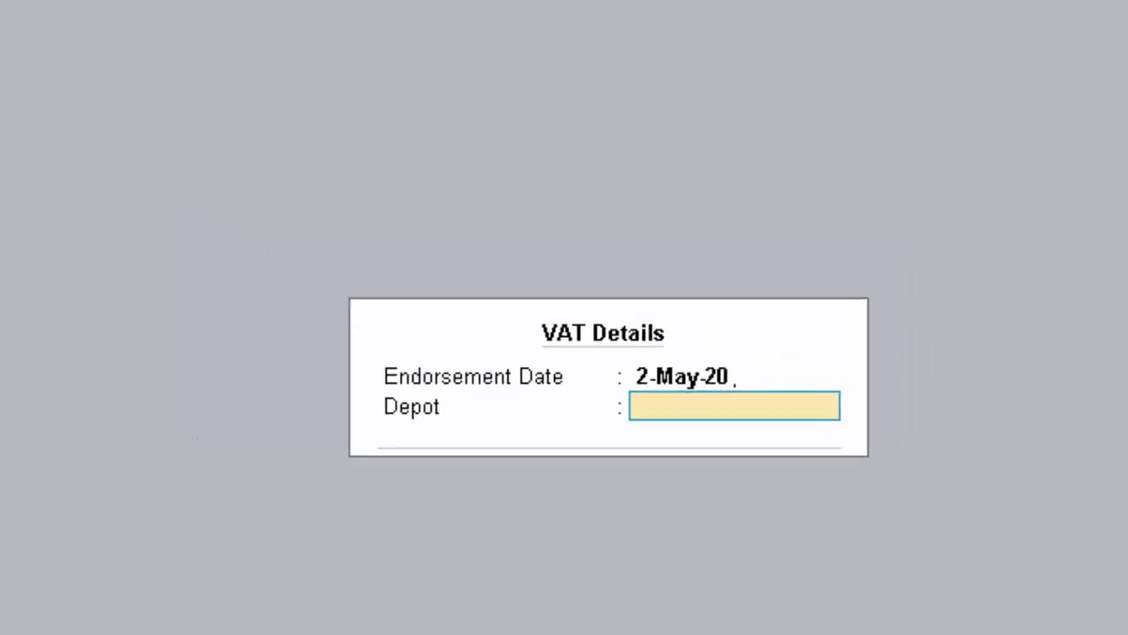
pyautogui.press('Return')
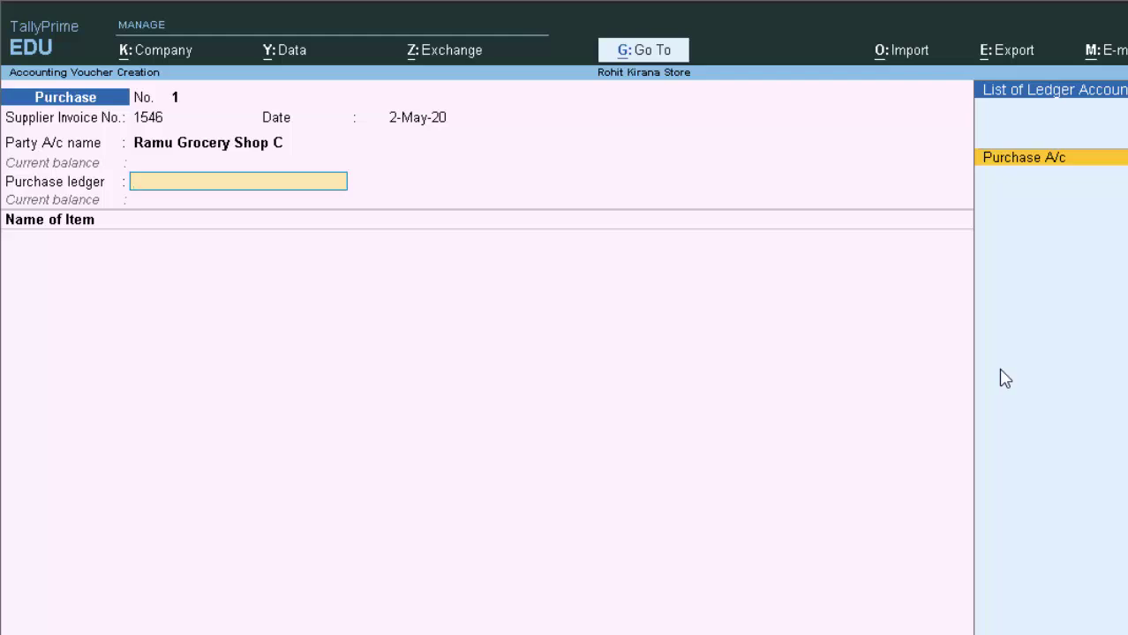
pyautogui.press('Return')
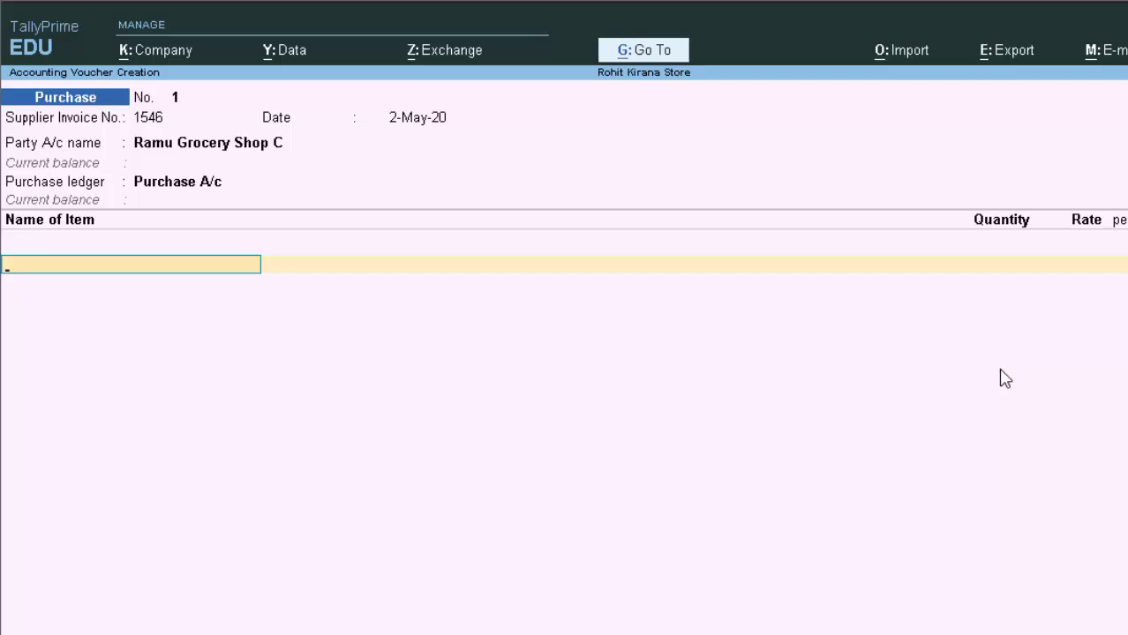
pyautogui.hotkey('alt', 'c')
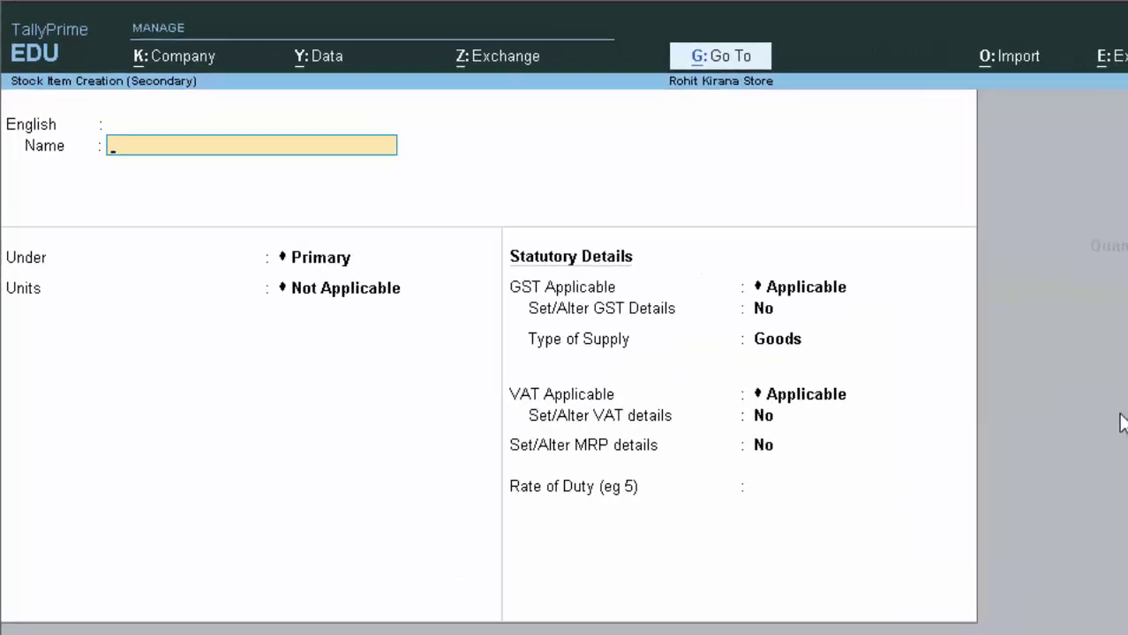
# - Name the new stock item Cream under Primary and go to creating its unit
pyautogui.write('Cream')
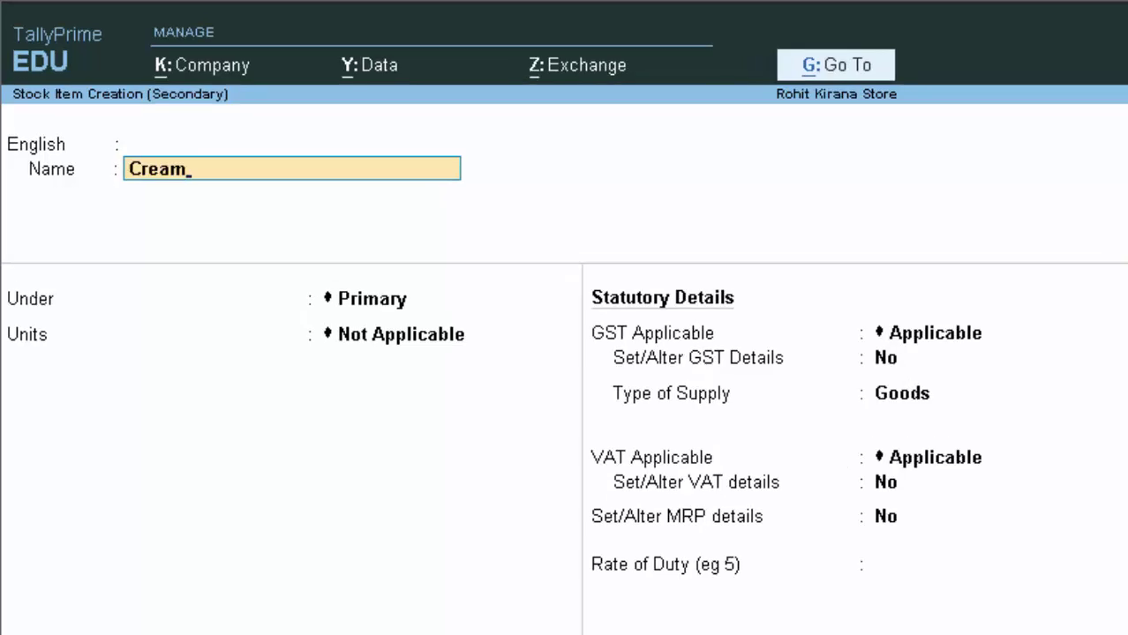
pyautogui.press('Return')
pyautogui.press('Return')
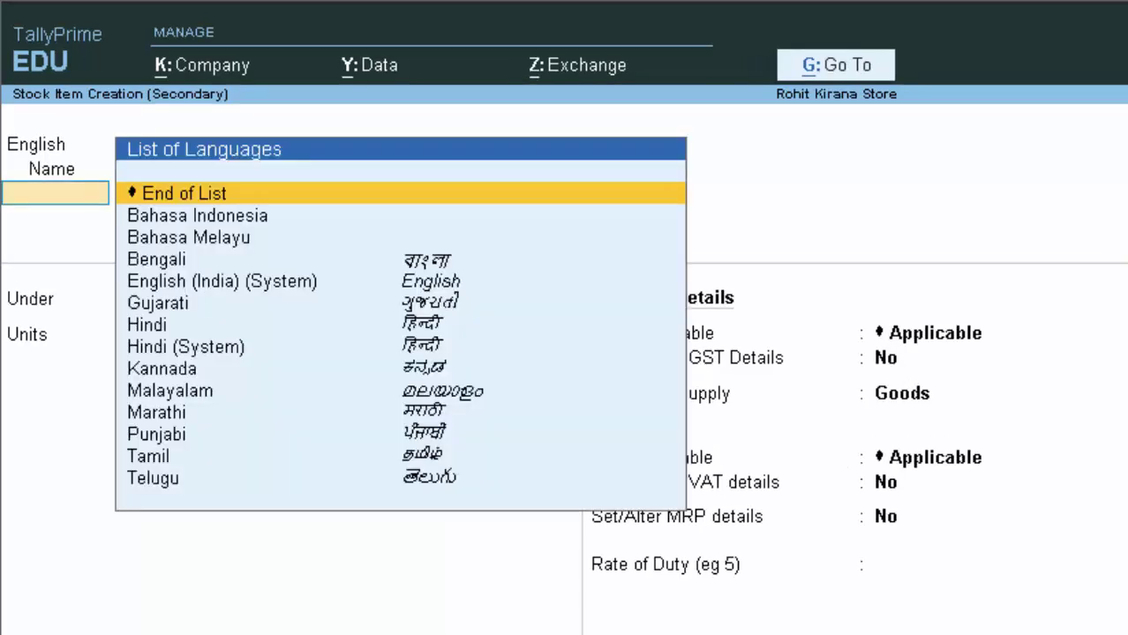
pyautogui.press('Return')
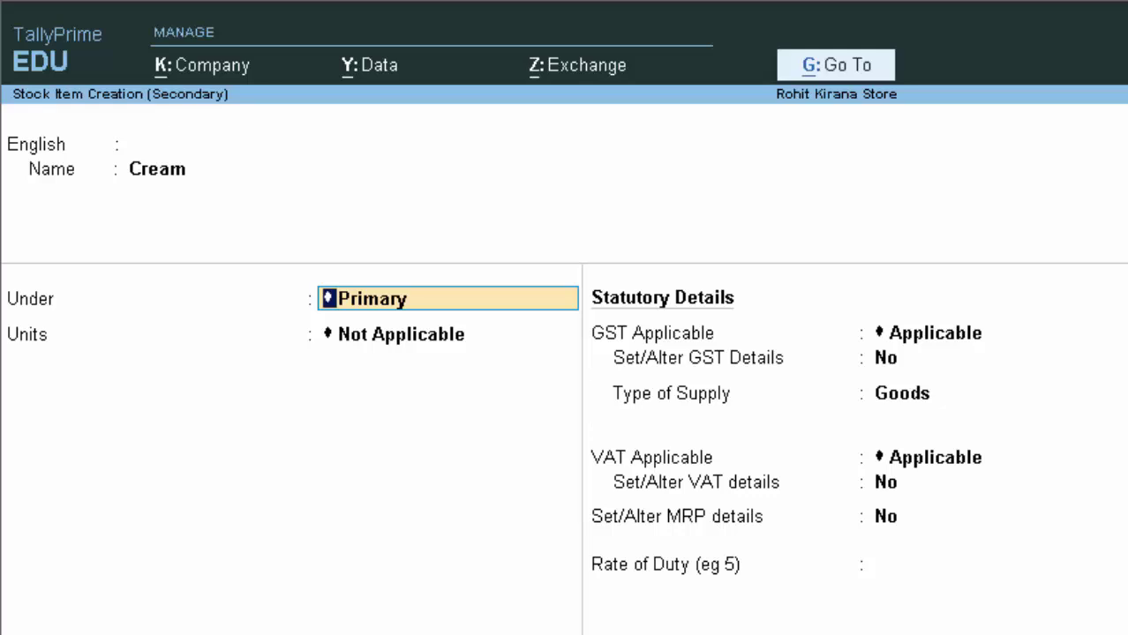
pyautogui.press('Return')
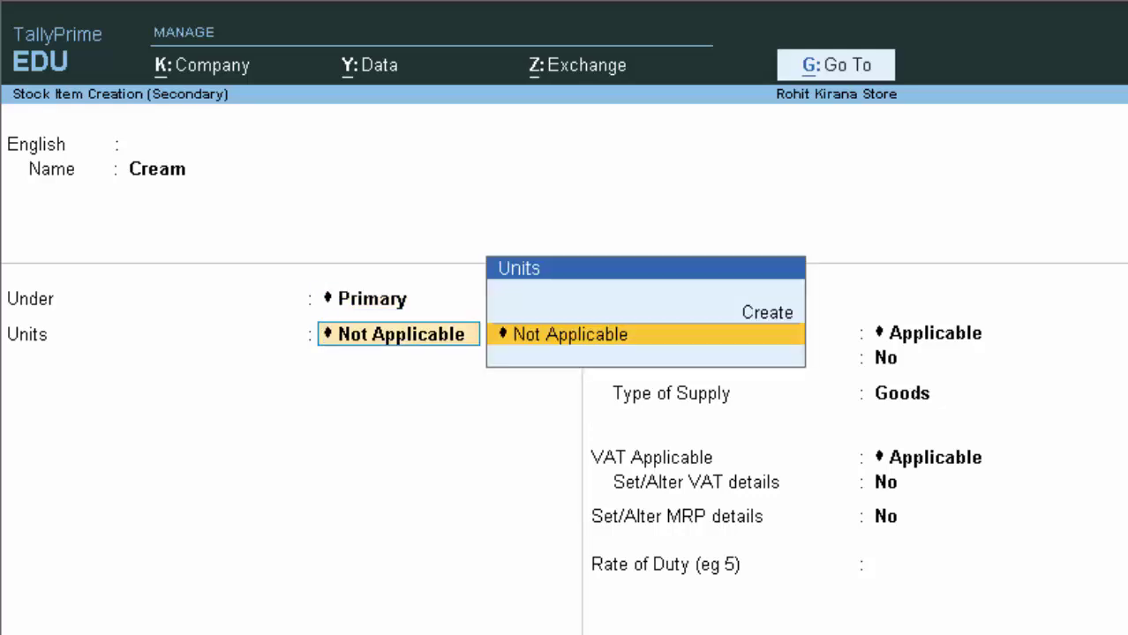
pyautogui.press('Up')
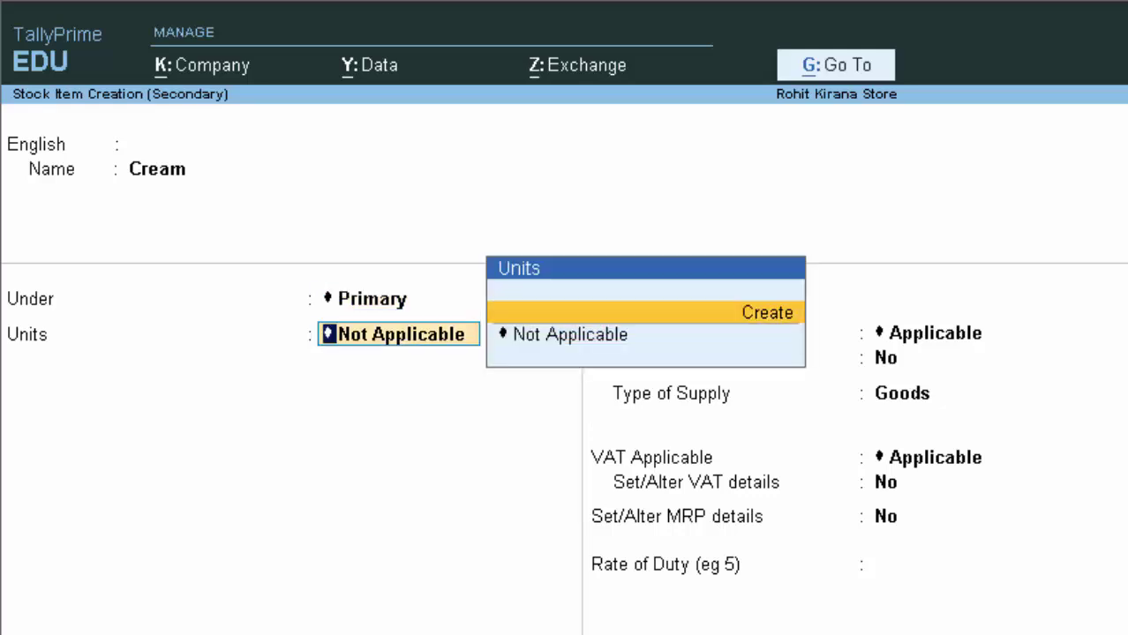
# - Create simple unit itm, formal name Item, UQC UNT-UNITS, 0 decimal places
pyautogui.press('Return')
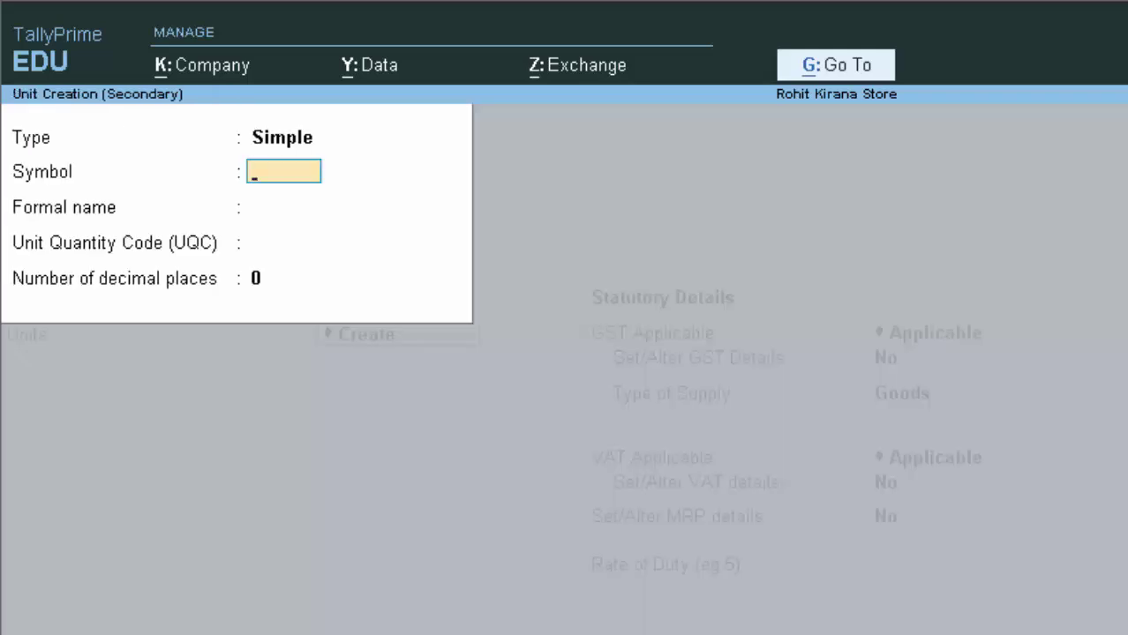
pyautogui.write('it')
pyautogui.write('m')
pyautogui.press('Return')
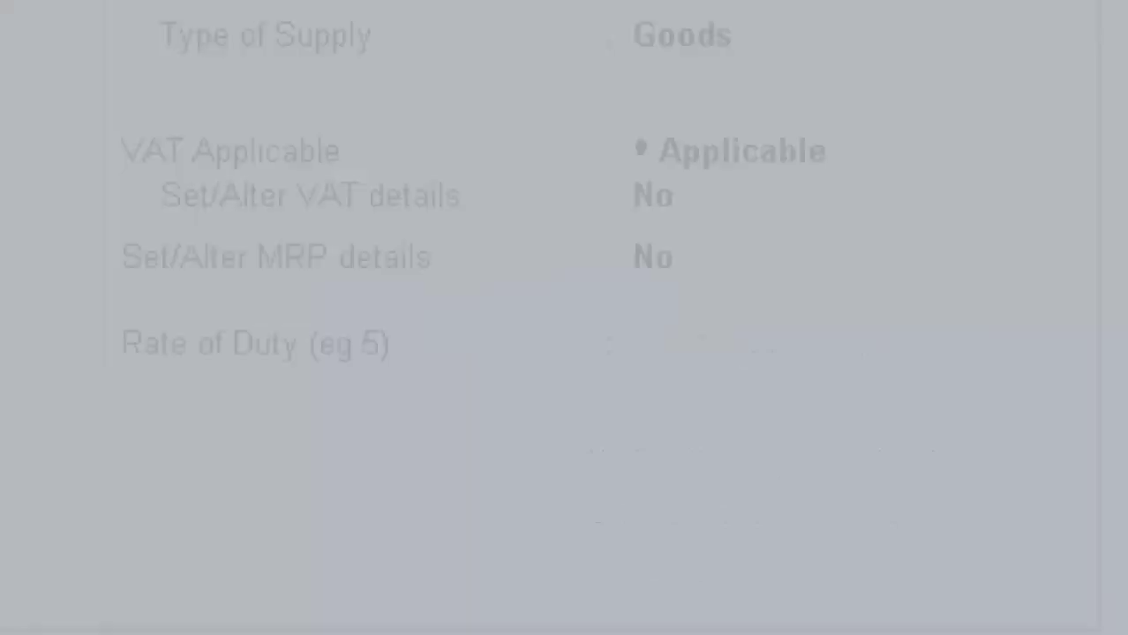
pyautogui.write('Item')
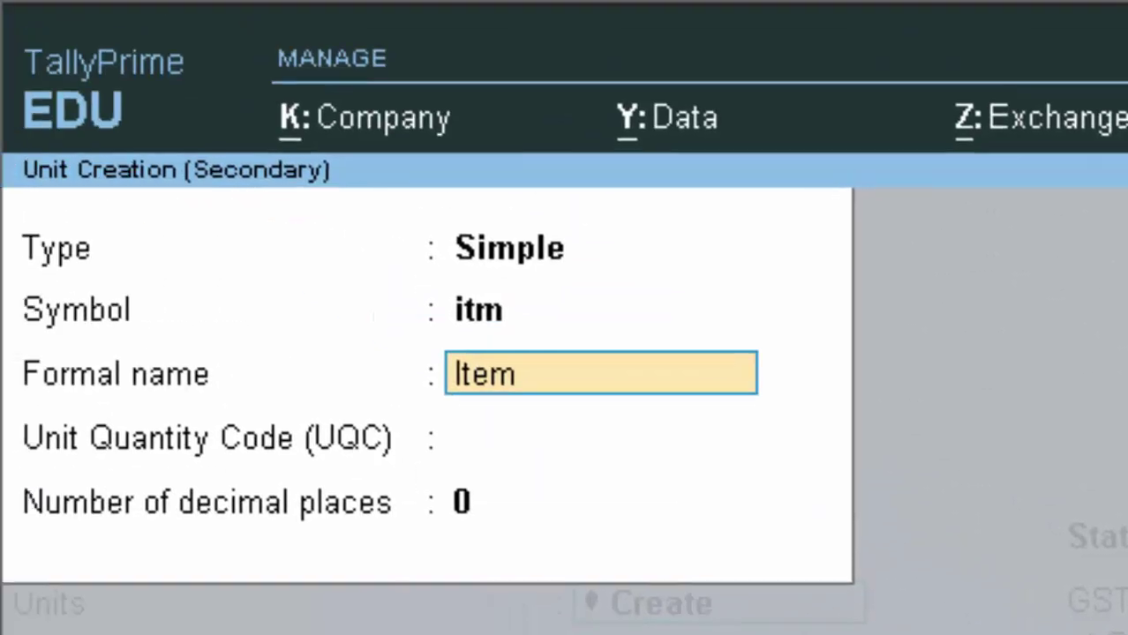
pyautogui.press('Return')
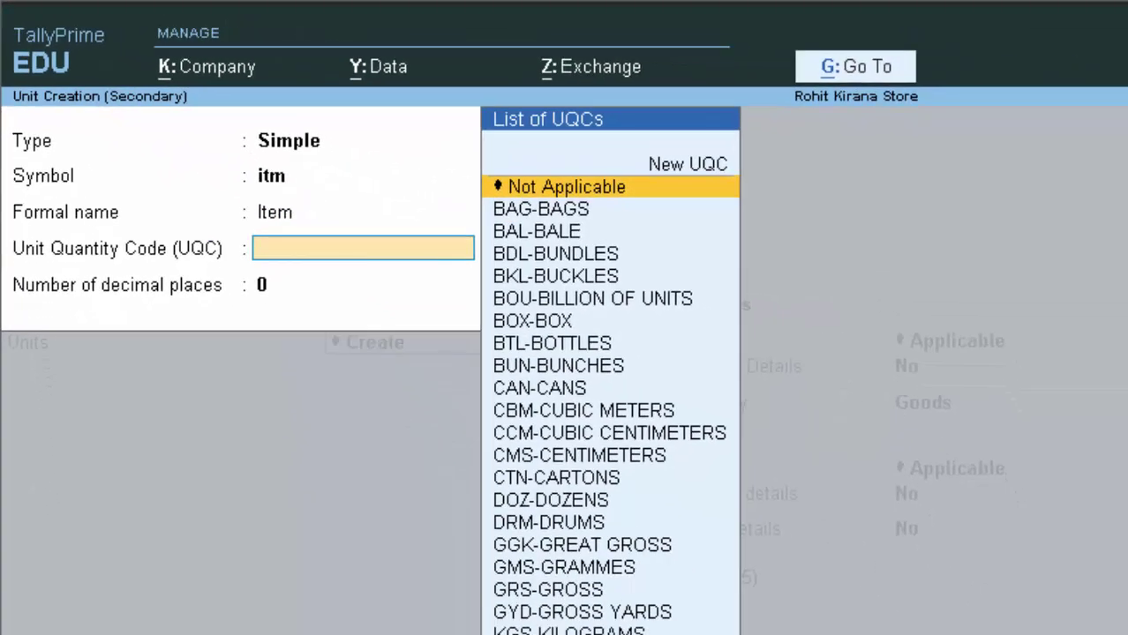
pyautogui.write('i')
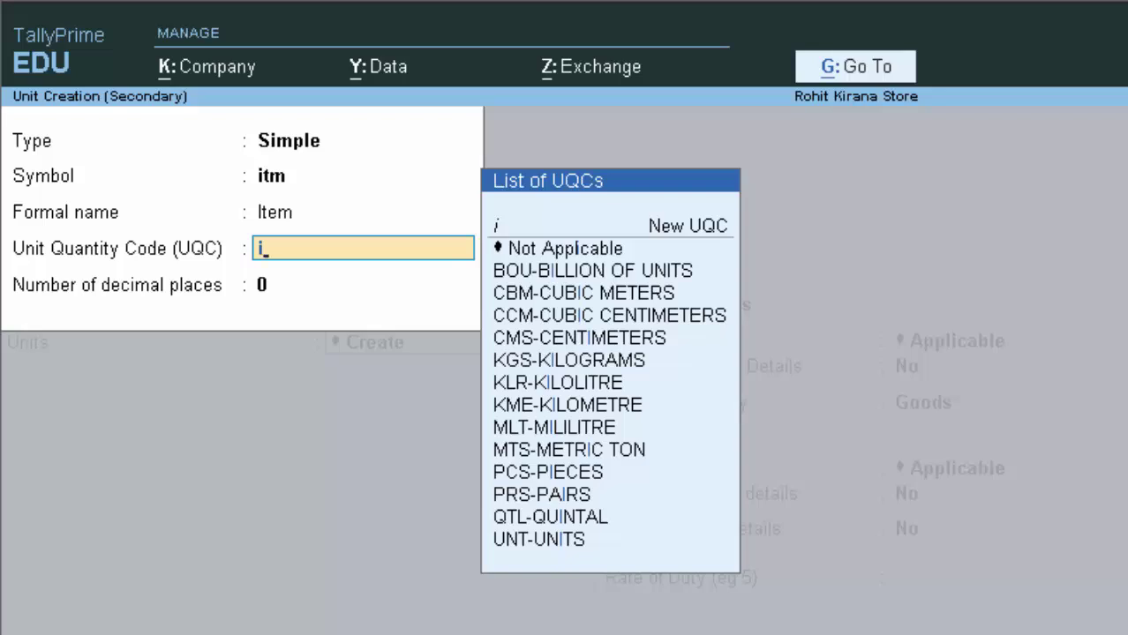
pyautogui.press('Down')
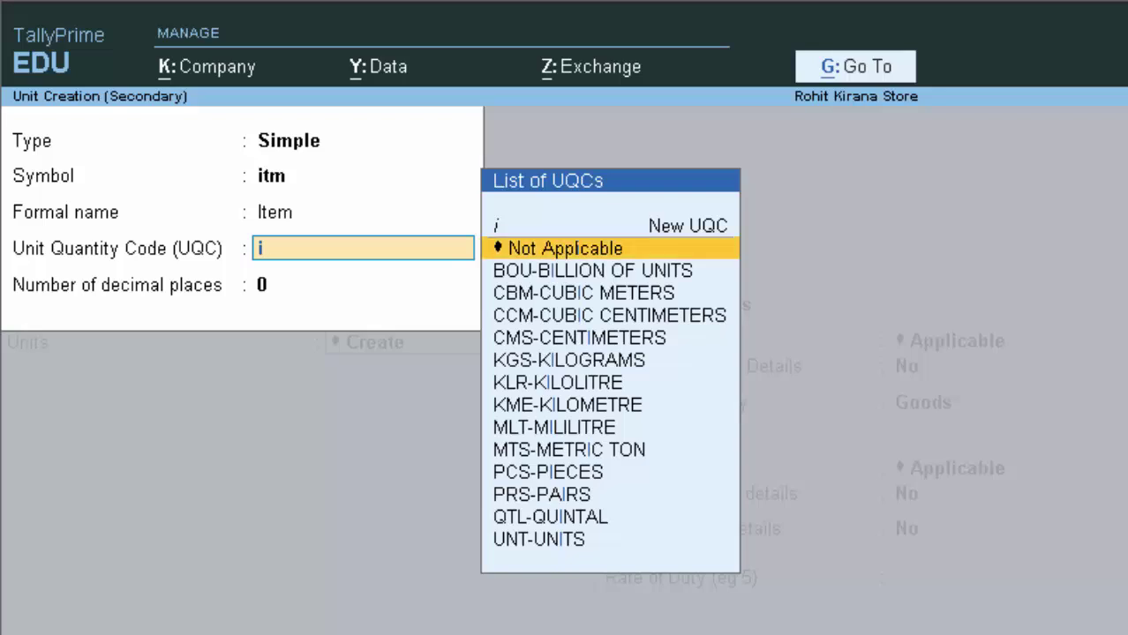
pyautogui.press('Down')
pyautogui.press('Down')
pyautogui.press('Down')
pyautogui.press('Down')
pyautogui.press('Down')
pyautogui.press('Down')
pyautogui.press('Down')
pyautogui.press('Down')
pyautogui.press('Return')
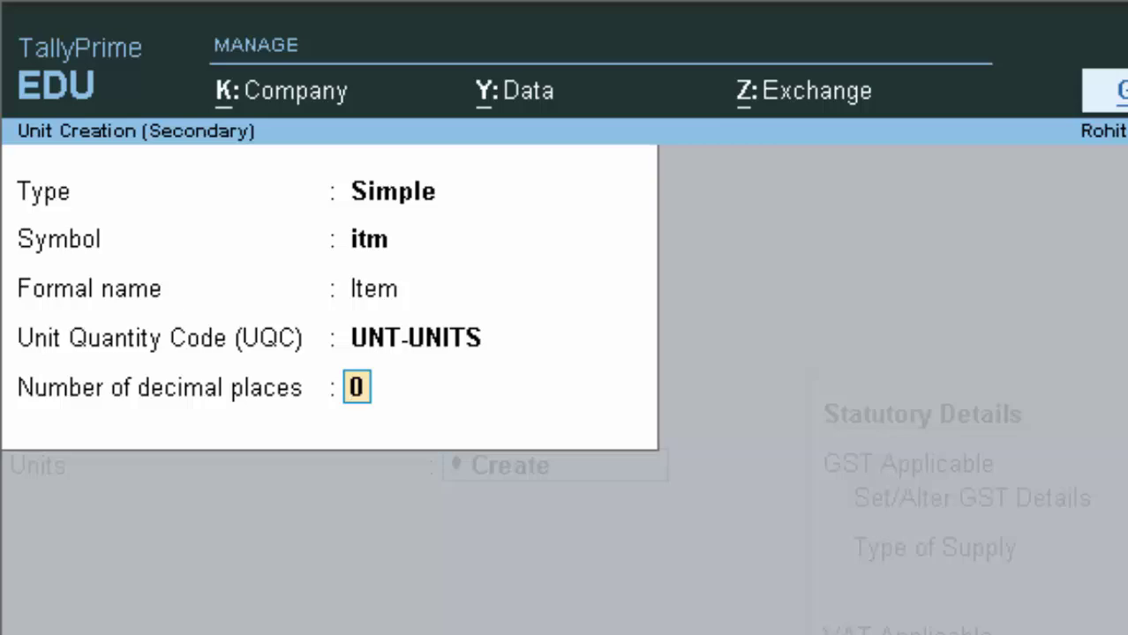
pyautogui.press('Return')
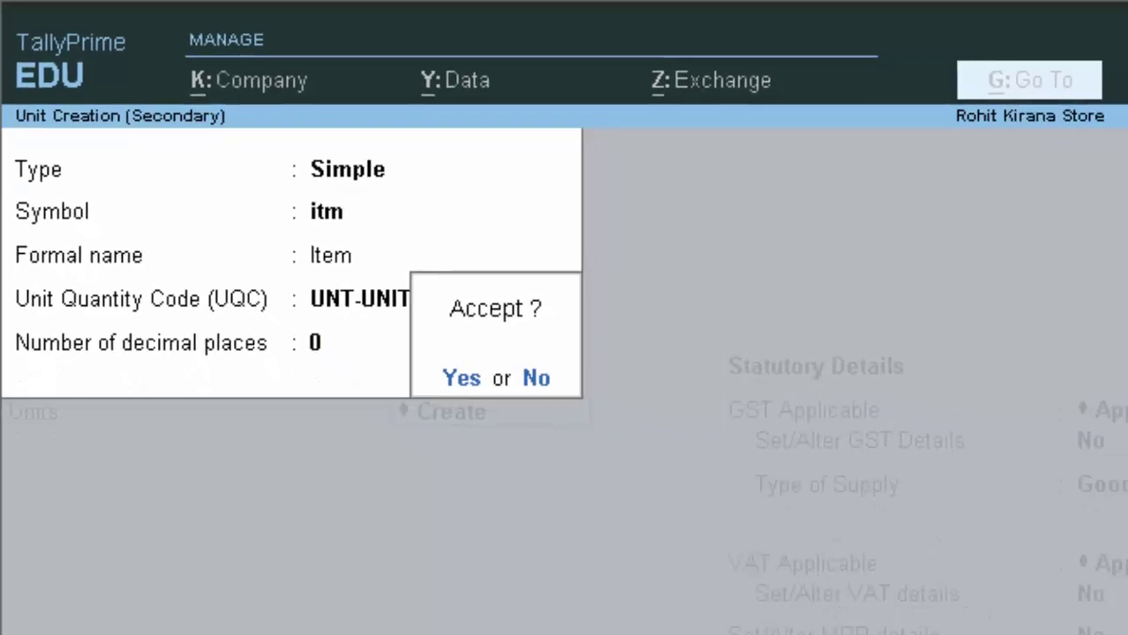
pyautogui.press('Return')
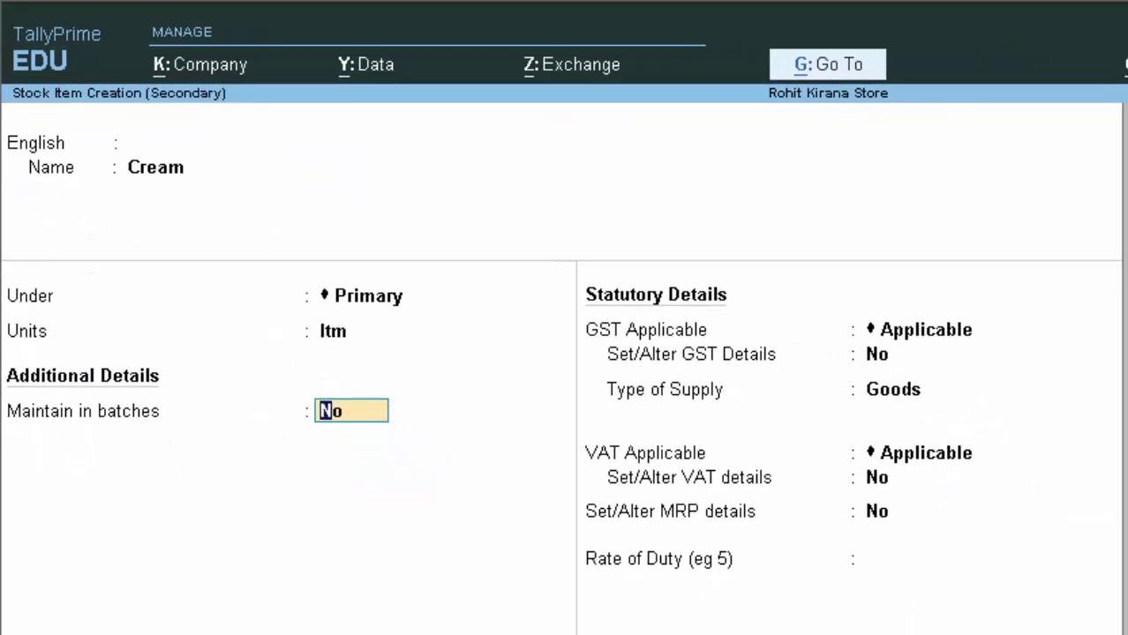
# - Keep Cream in batches, tracking manufacturing dates and using expiry dates
pyautogui.write('y')
pyautogui.press('Return')
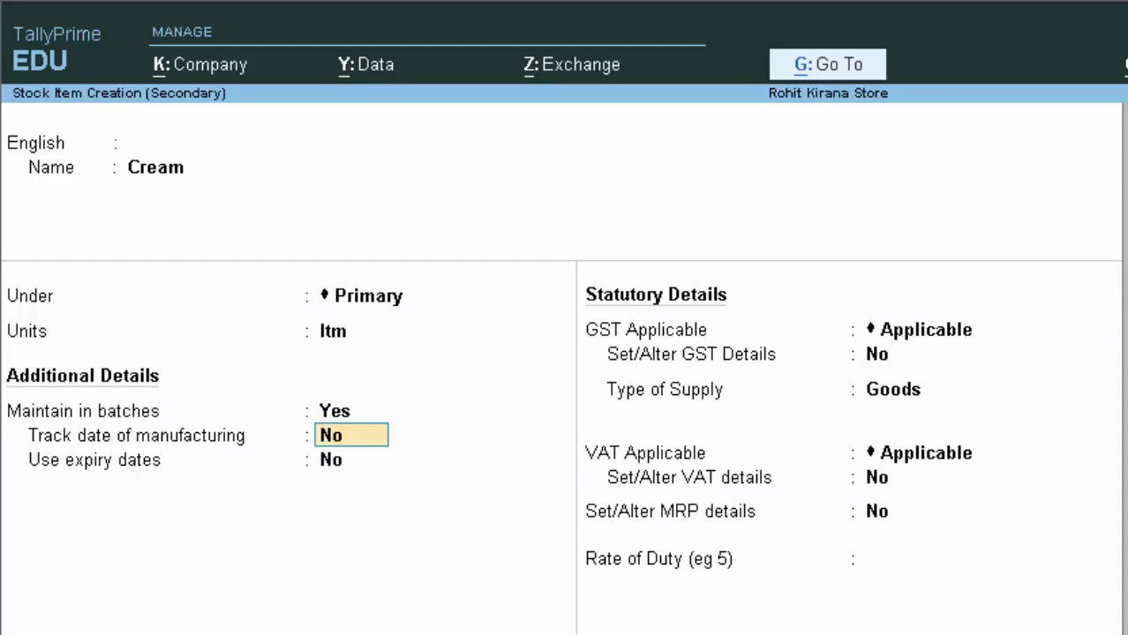
pyautogui.write('y')
pyautogui.press('Return')
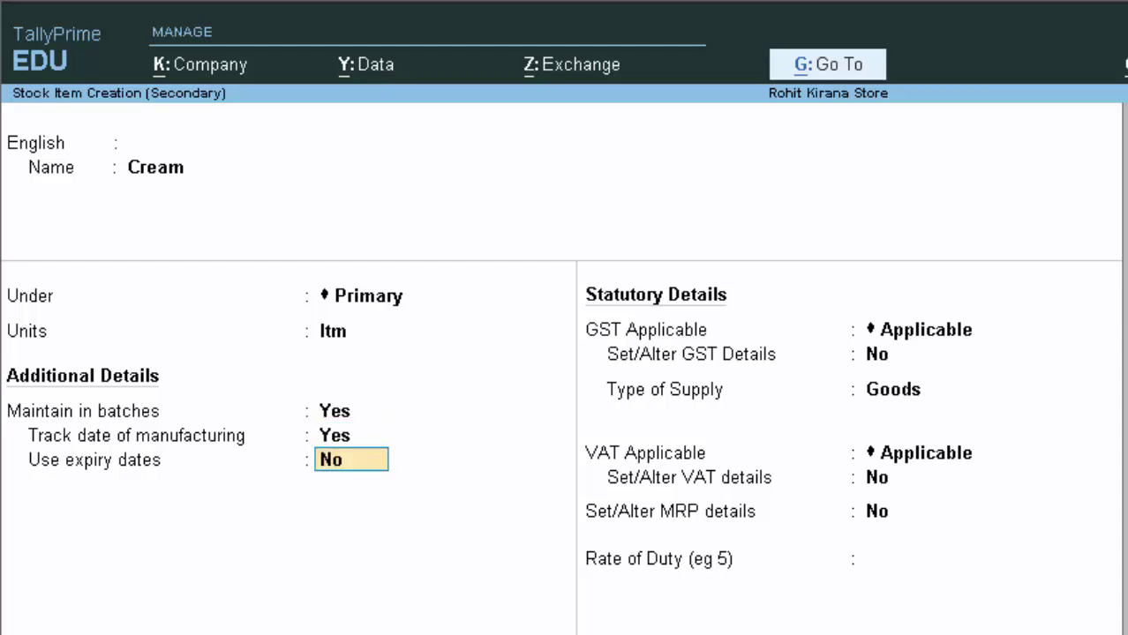
pyautogui.write('y')
pyautogui.press('Return')
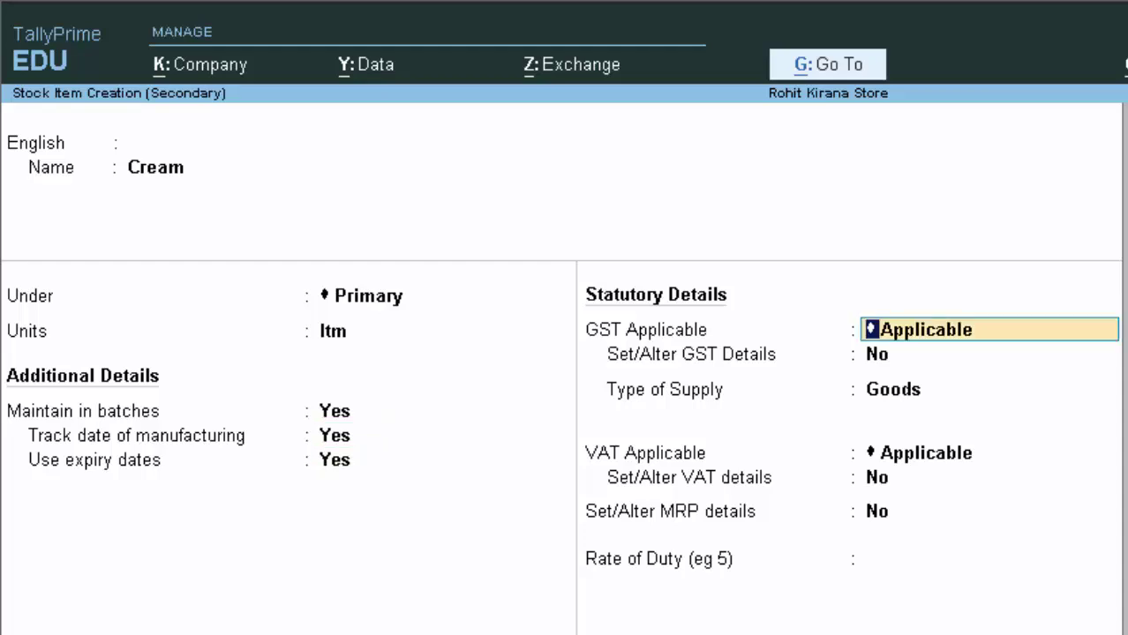
# - Set GST to Not Applicable, keep VAT Applicable, and open Cream's VAT rate details
pyautogui.write('N')
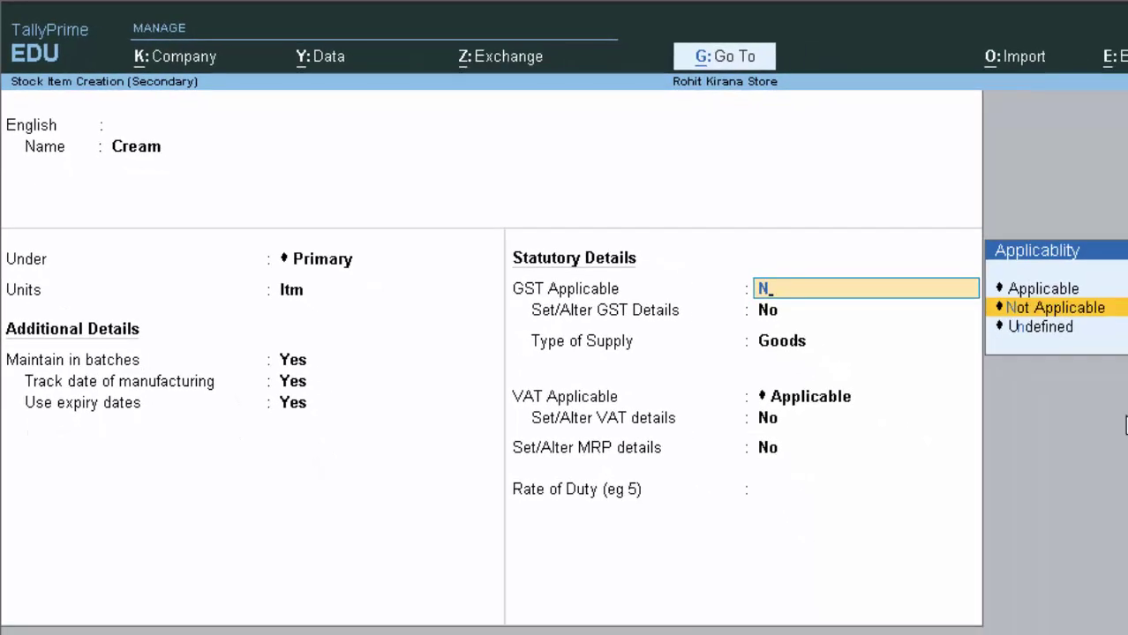
pyautogui.press('Return')
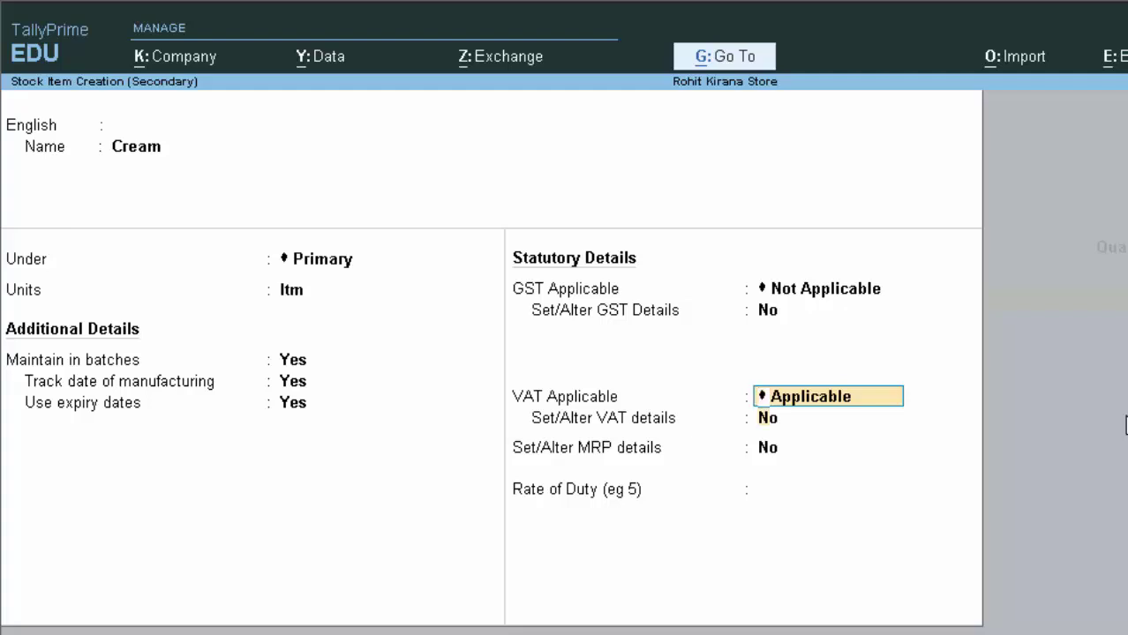
pyautogui.press('Return')
pyautogui.write('y')
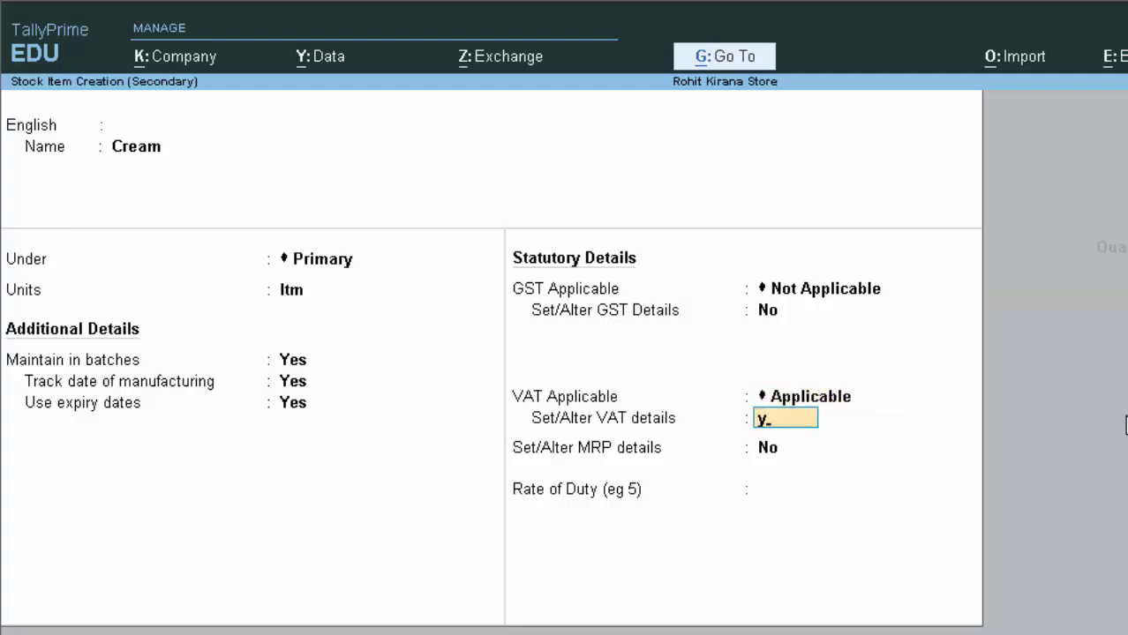
pyautogui.press('Return')
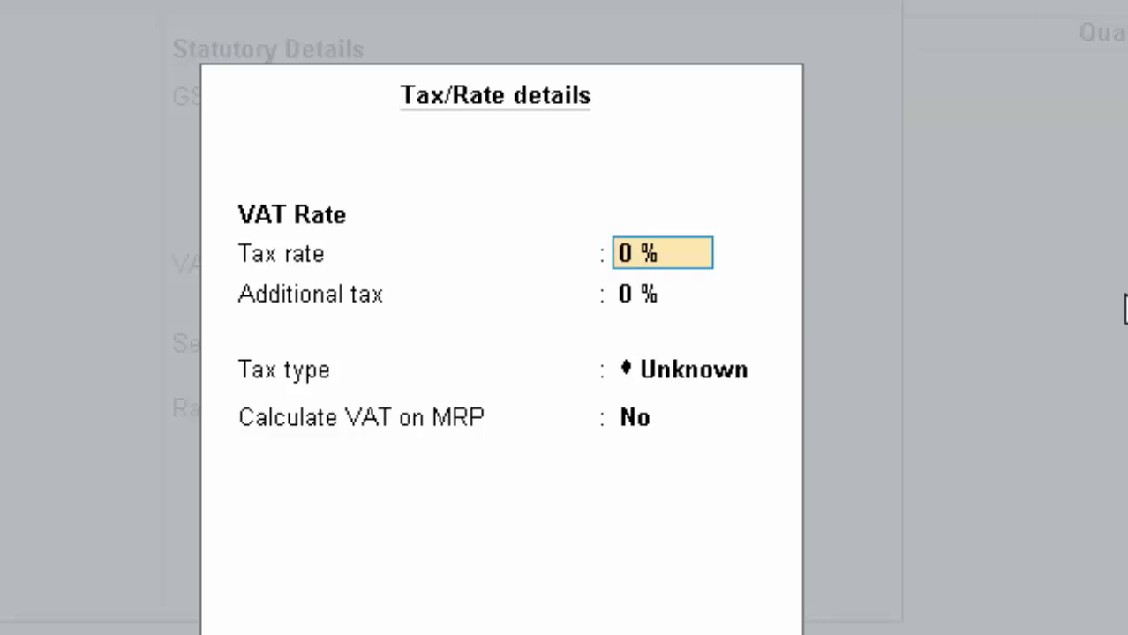
# - Set Cream's taxable VAT rate to 10% with 2% additional tax
pyautogui.write('10')
pyautogui.press('Return')
pyautogui.press('Return')
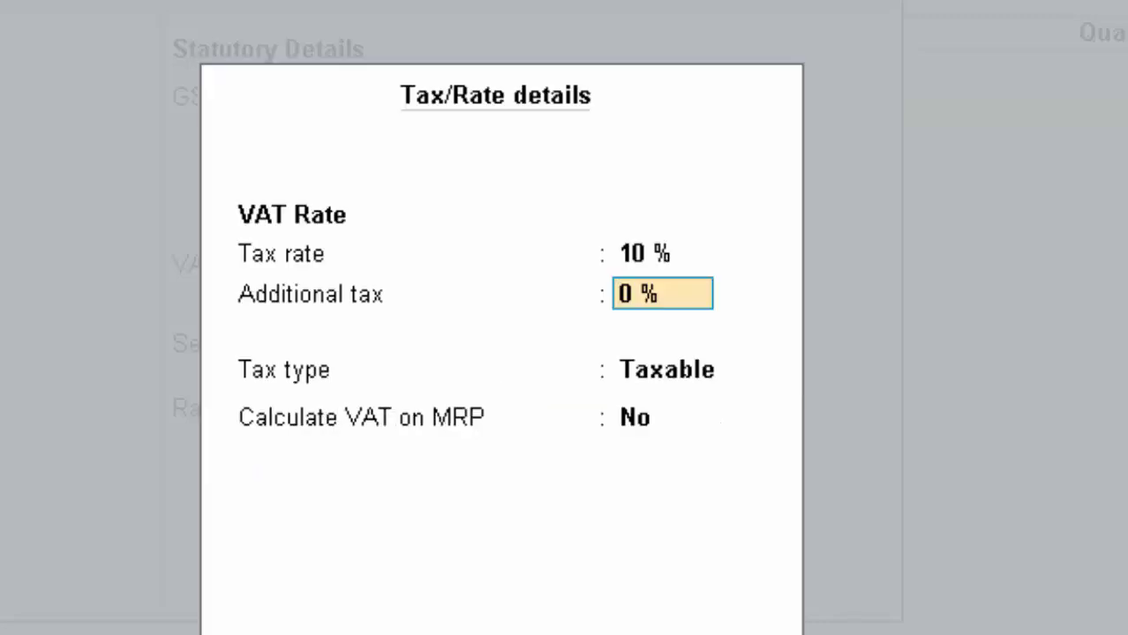
pyautogui.write('2')
pyautogui.press('Return')
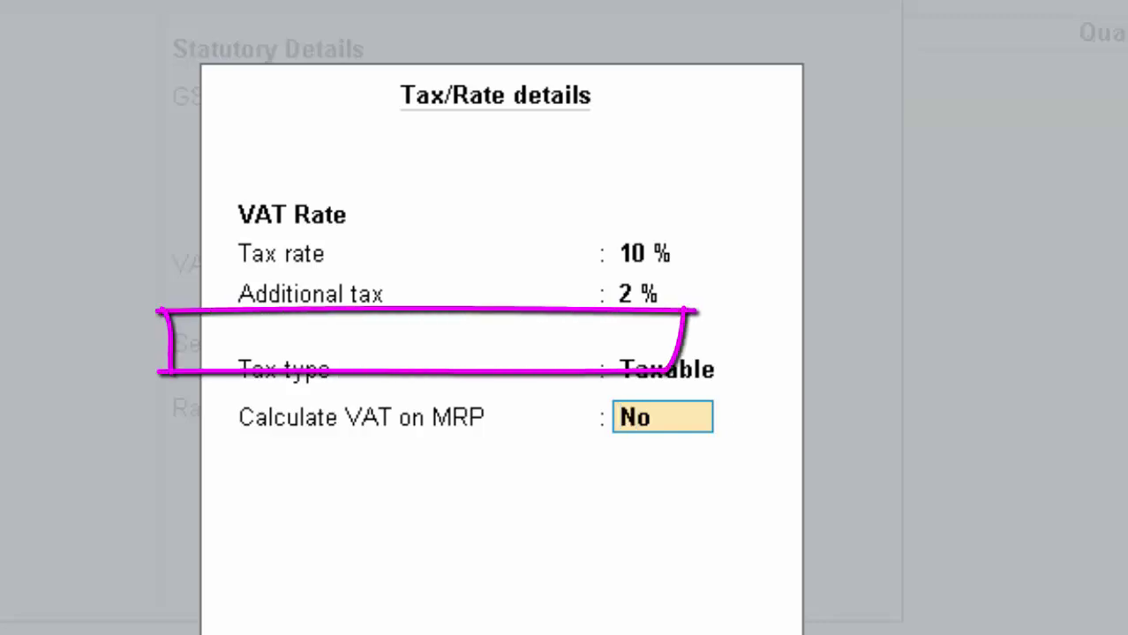
pyautogui.press('Return')
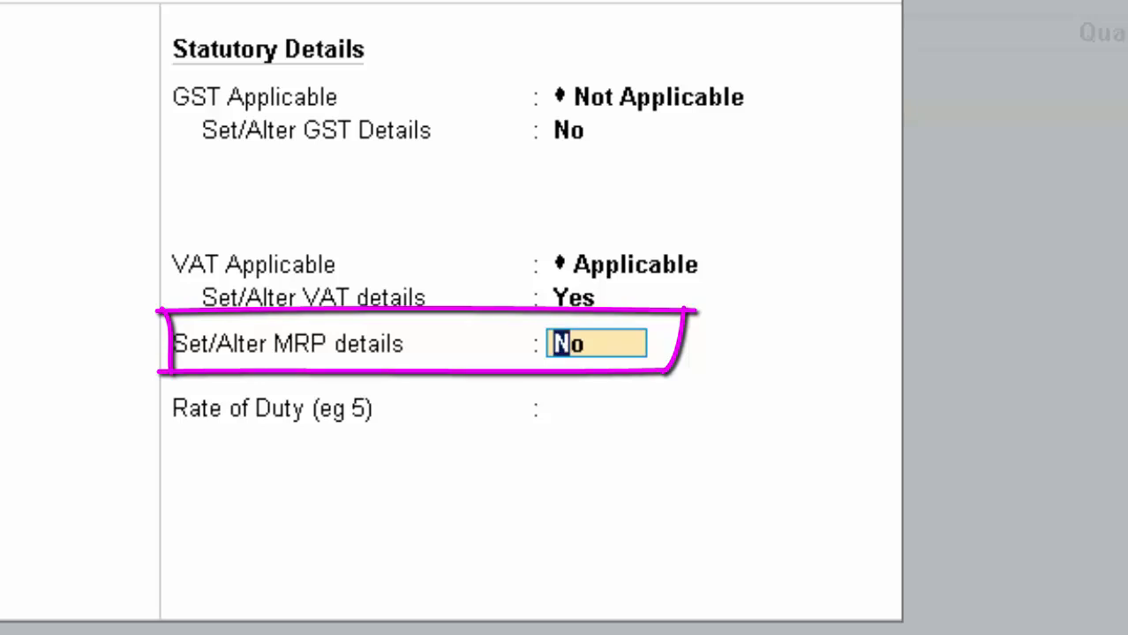
# - Give Cream an MRP of 79.00 per Itm from 1-Apr-20, with MRP modification disallowed
pyautogui.write('y')
pyautogui.press('Return')
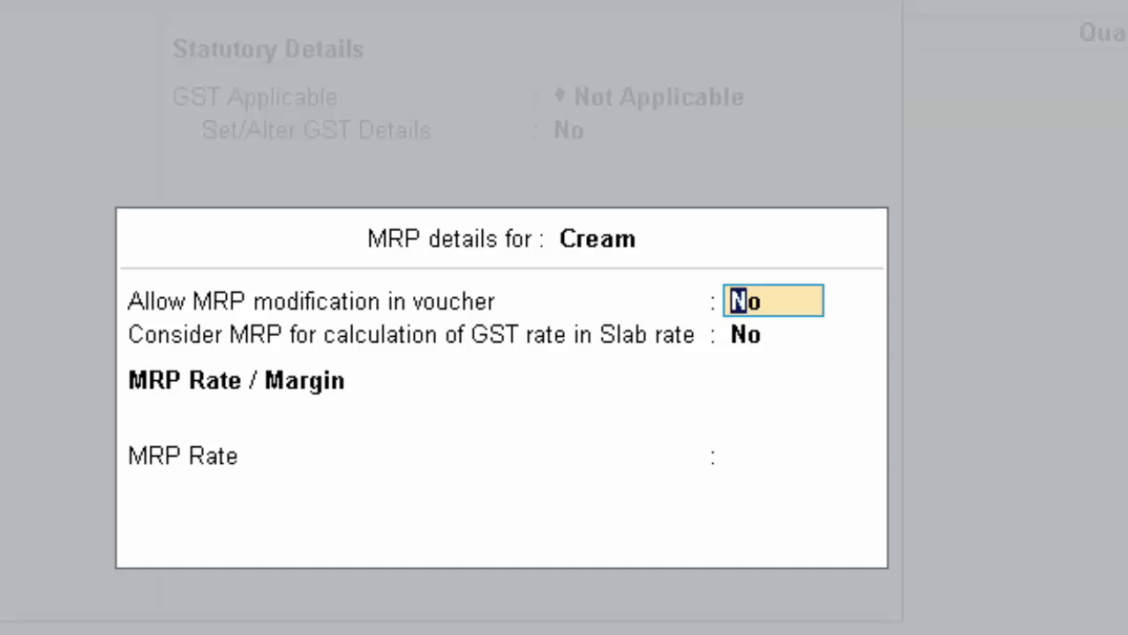
pyautogui.press('Return')
pyautogui.press('Return')
pyautogui.press('Return')
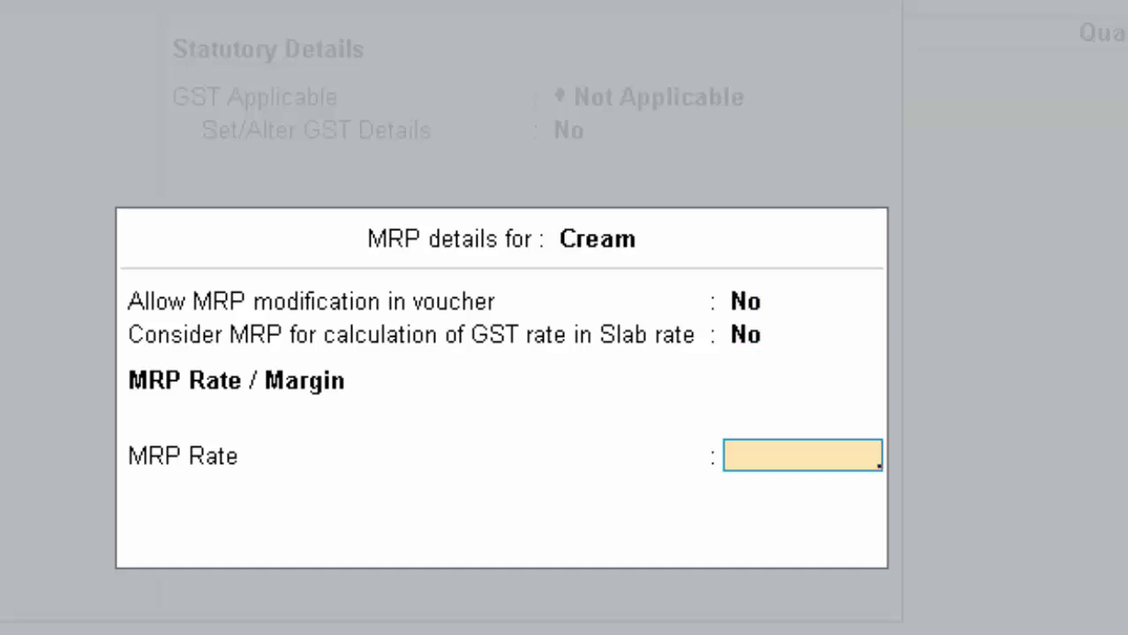
pyautogui.write('79')
pyautogui.press('Return')
# - Save the Cream item and enter it as new batch 1-3-20 with quantity 70
pyautogui.press('Return')
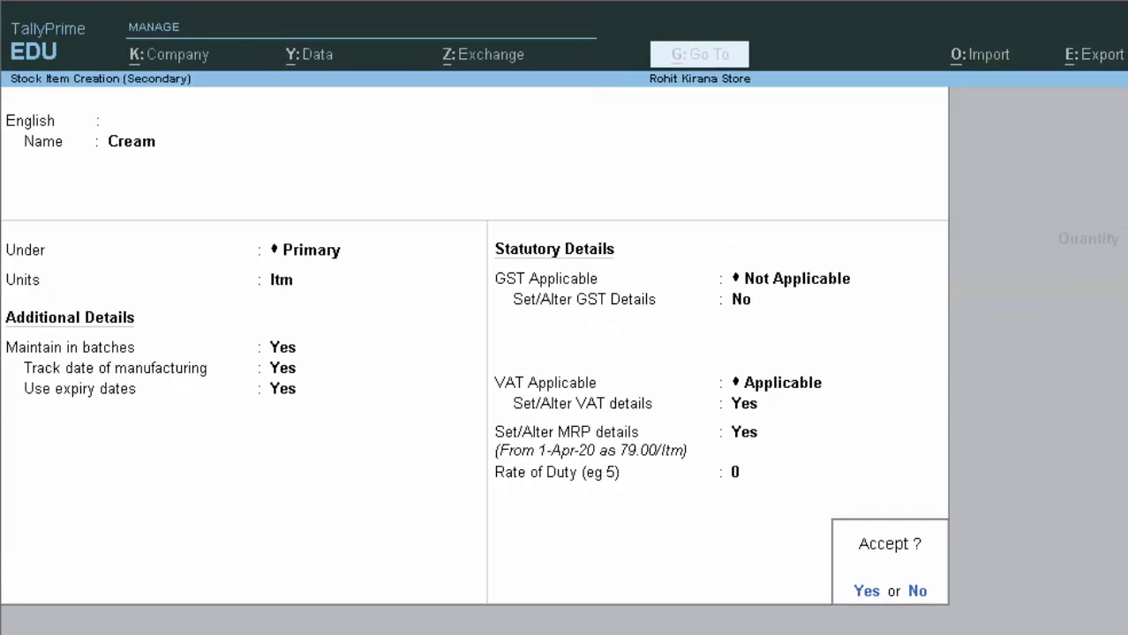
pyautogui.press('Return')
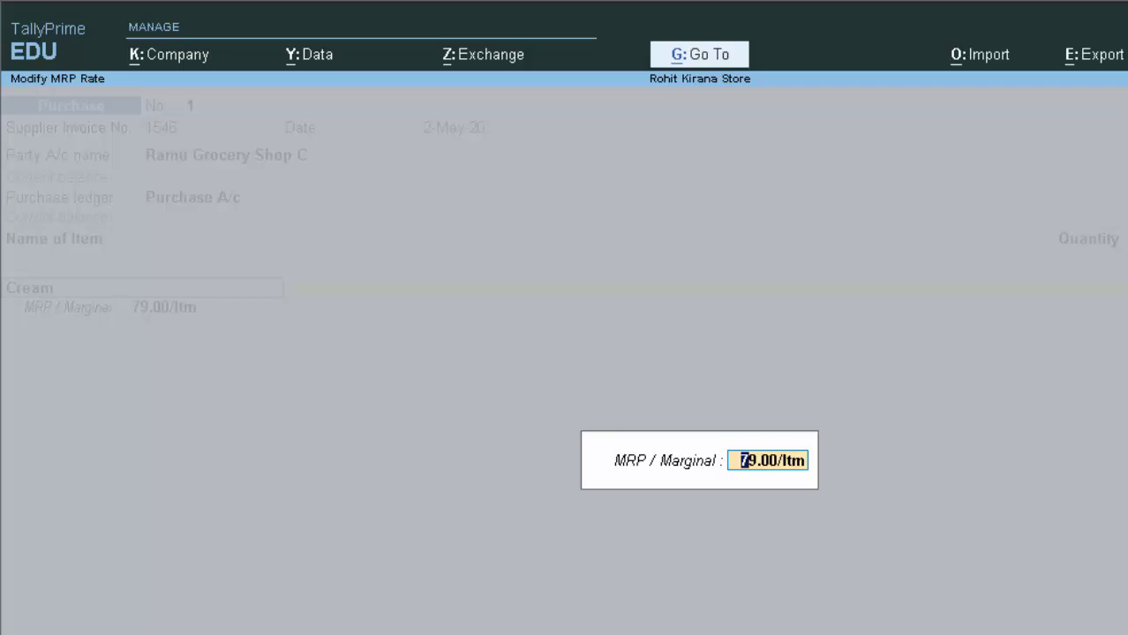
pyautogui.press('Return')
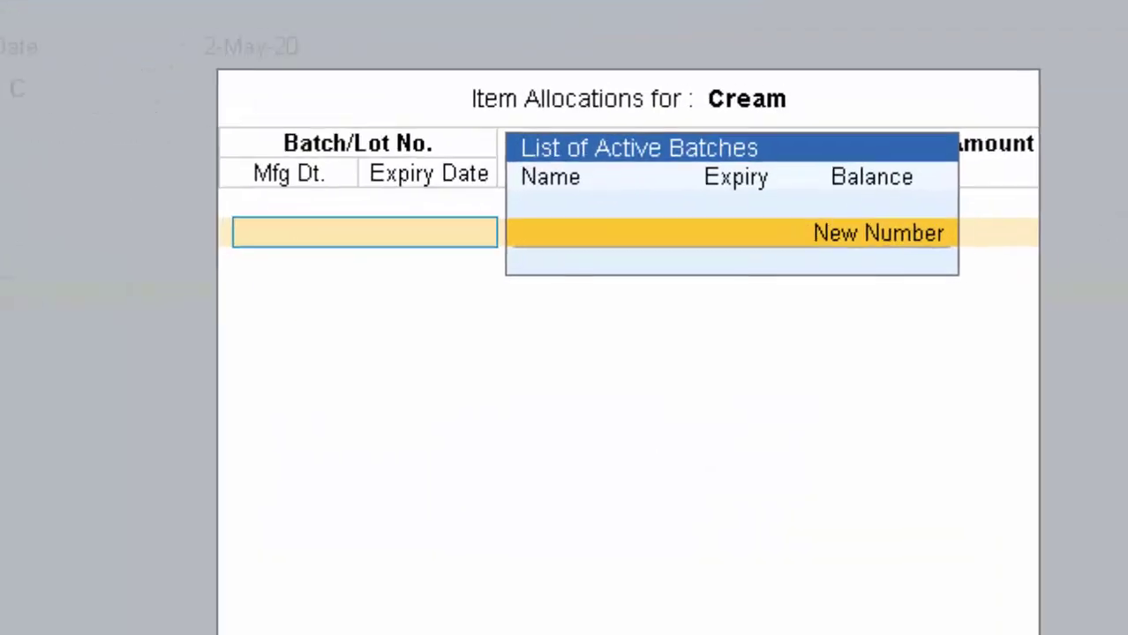
pyautogui.write('1-3-20')
pyautogui.press('Return')
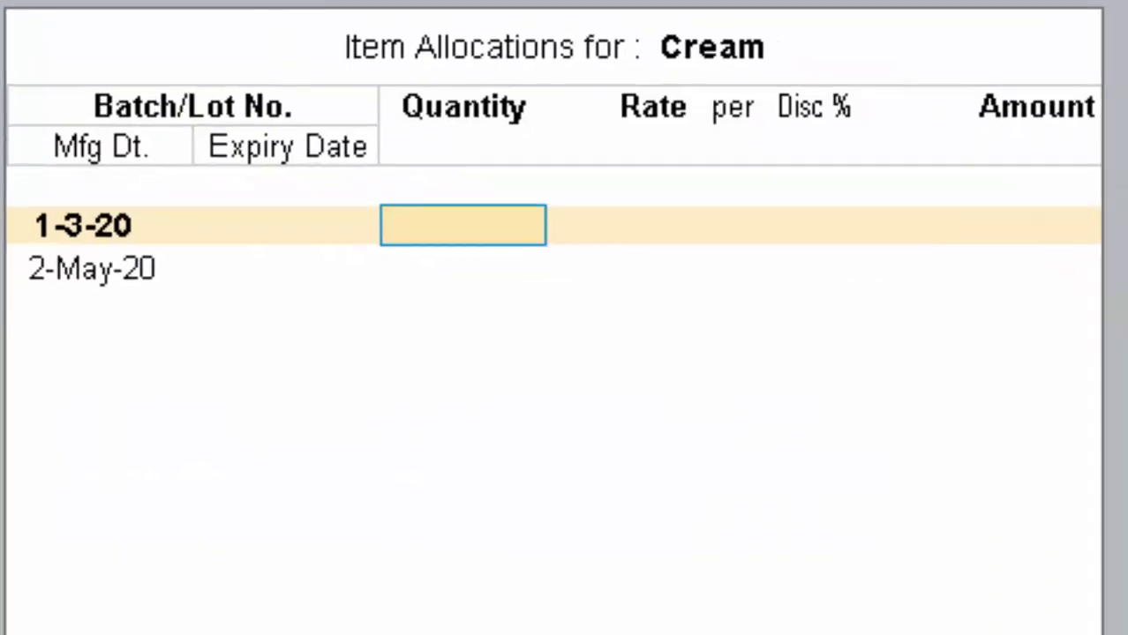
pyautogui.write('70')
pyautogui.press('Return')
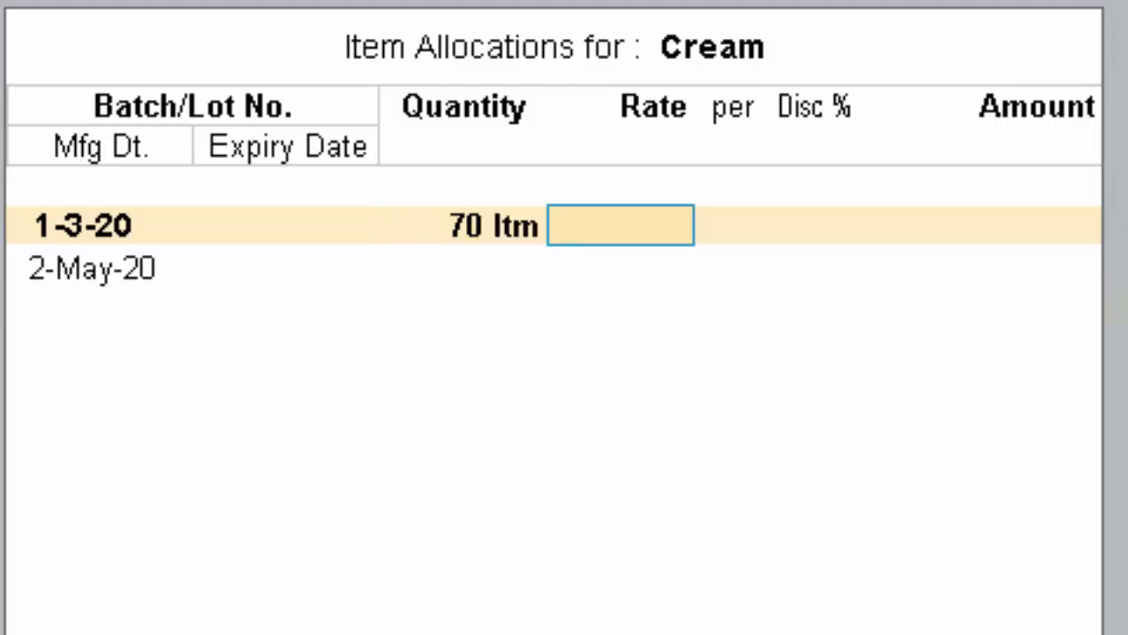
pyautogui.write('7')
pyautogui.write('9')
# - Confirm rate 79.00 for 5,530.00 and expiry date 31-Mar-22, completing the batch allocation
pyautogui.press('Return')
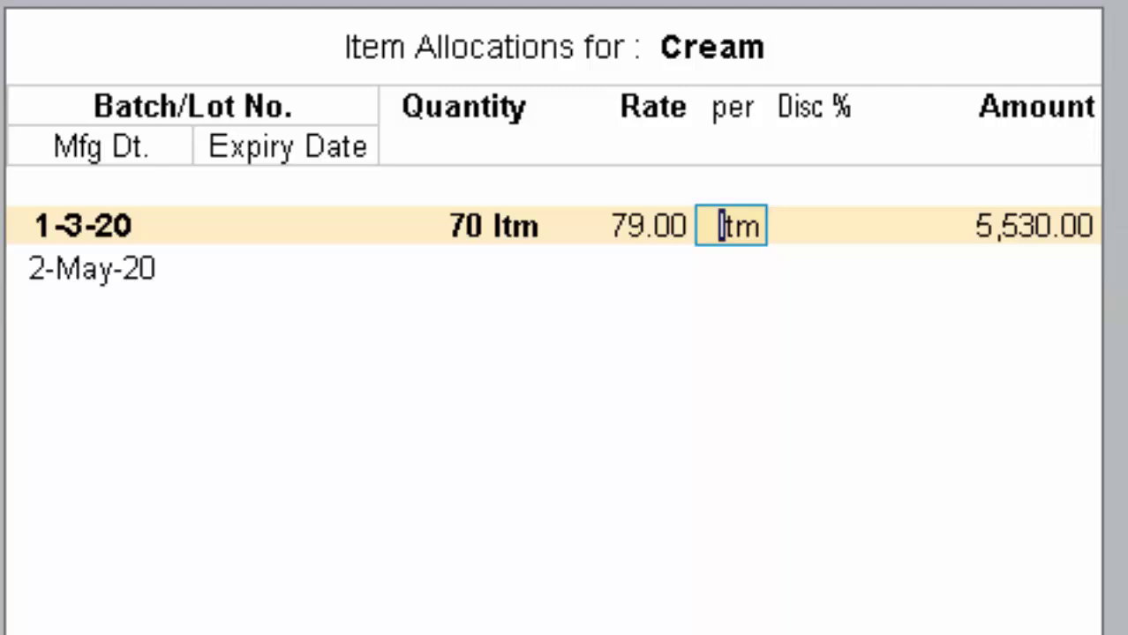
pyautogui.press('Return')
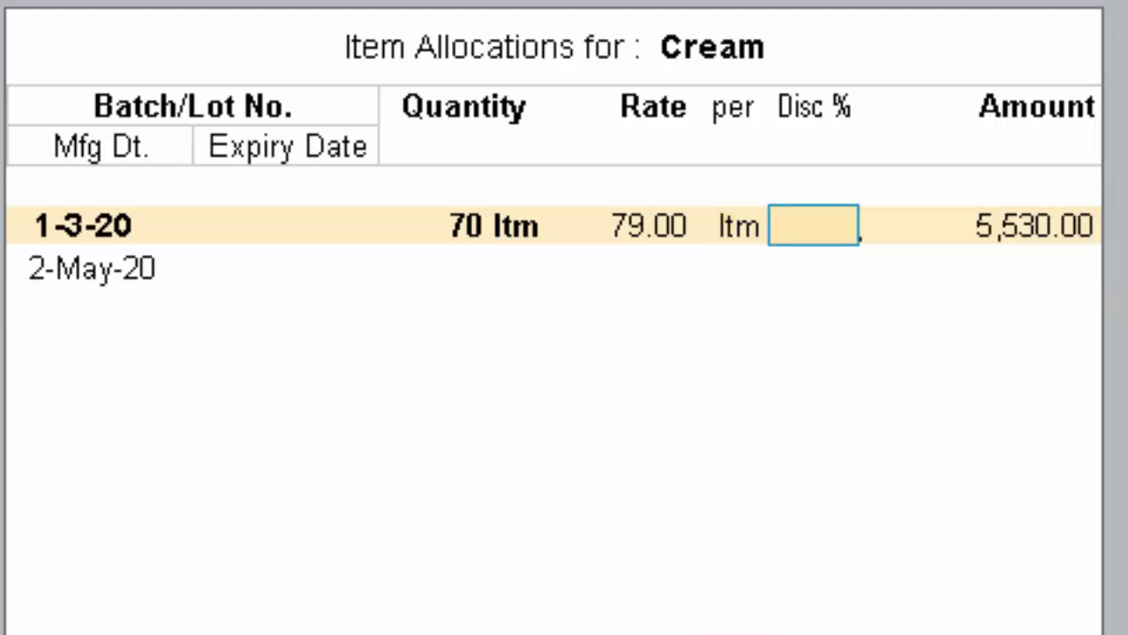
pyautogui.press('Return')
pyautogui.press('Return')
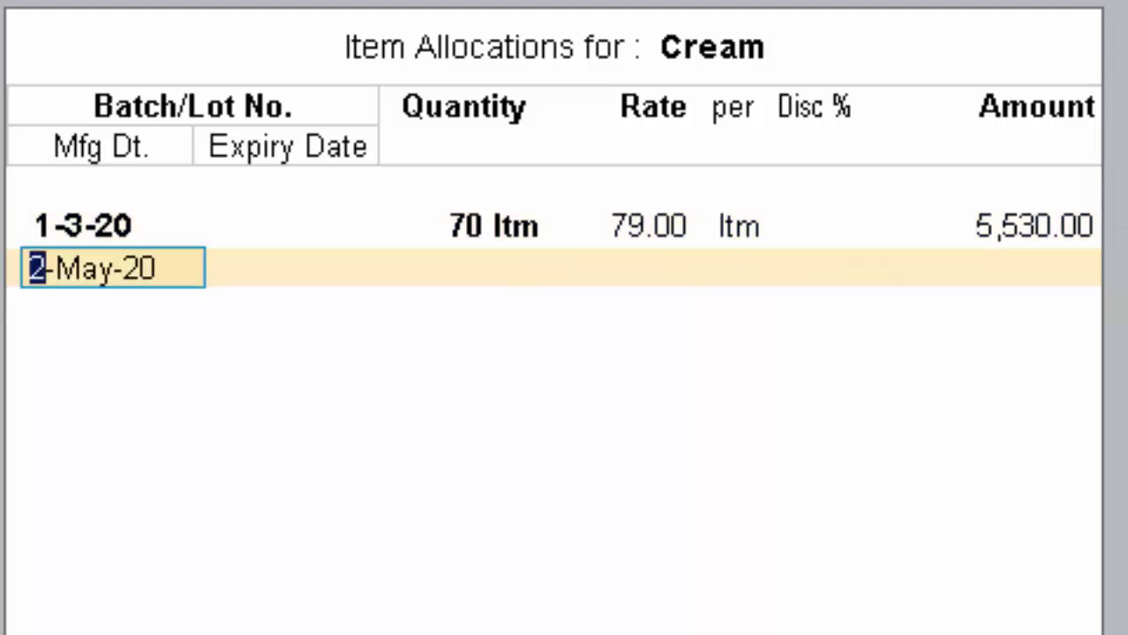
pyautogui.press('Return')
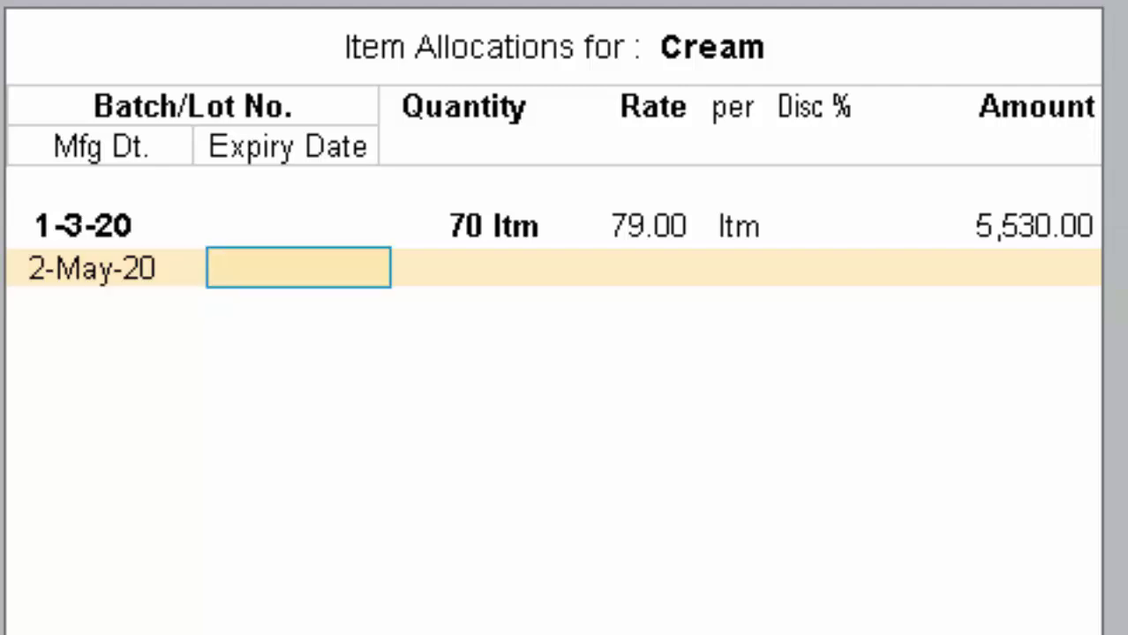
pyautogui.write('31-')
pyautogui.write('3-2')
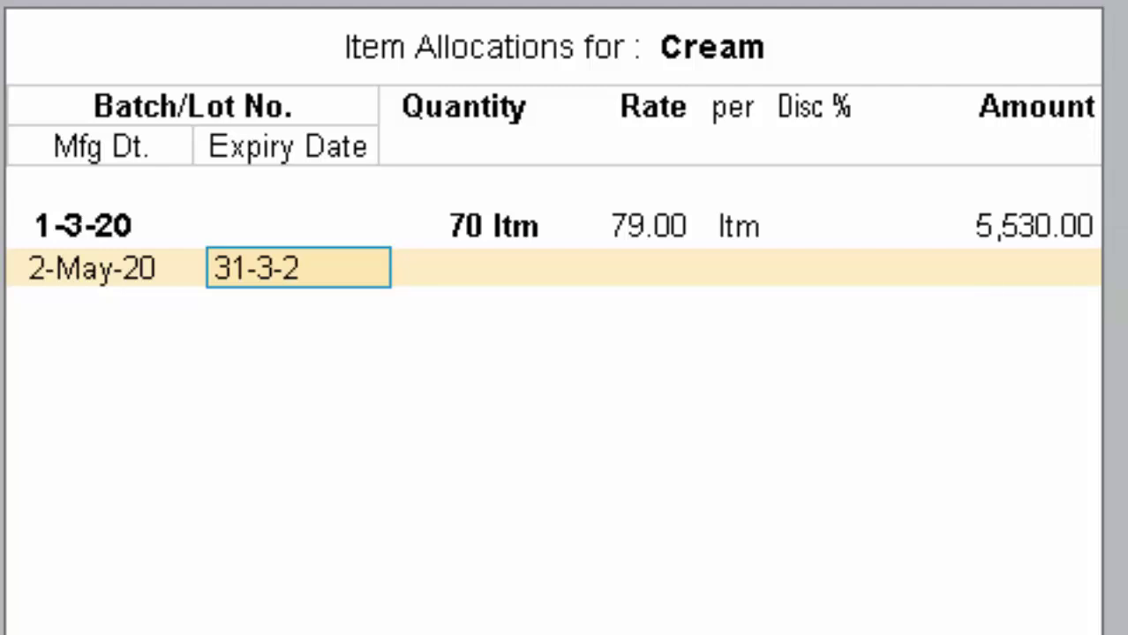
pyautogui.write('022')
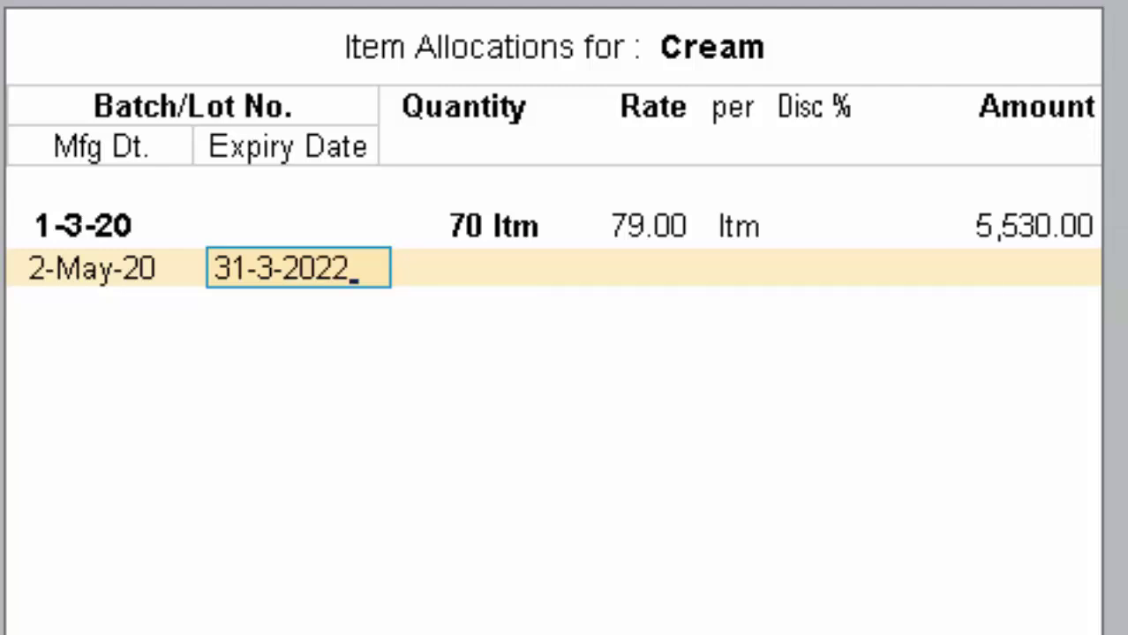
pyautogui.press('Return')
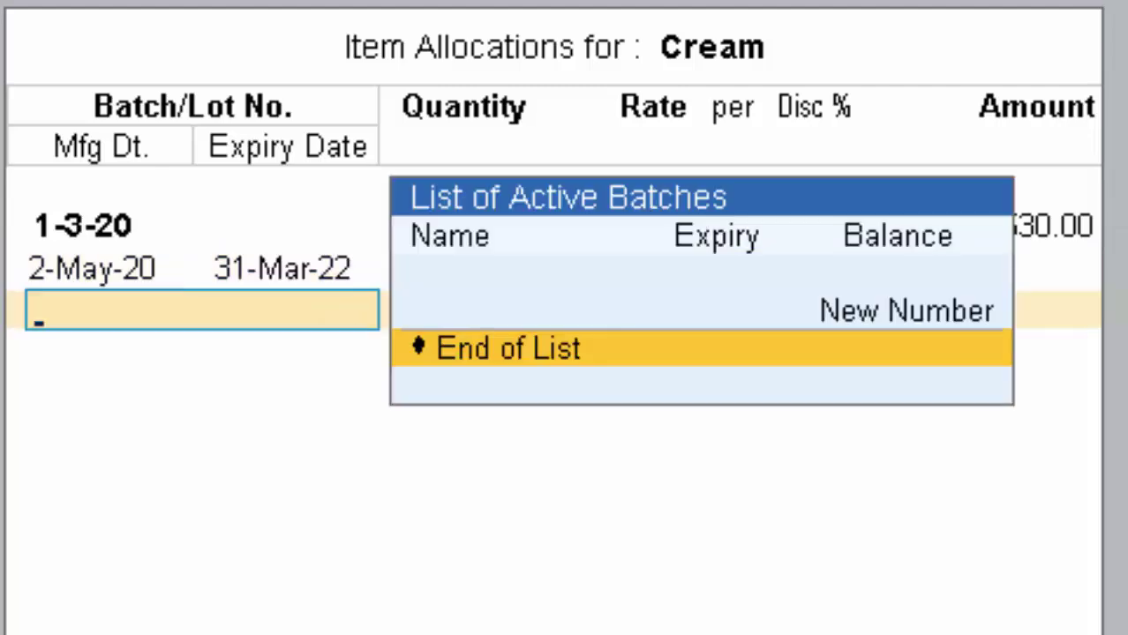
pyautogui.press('Return')
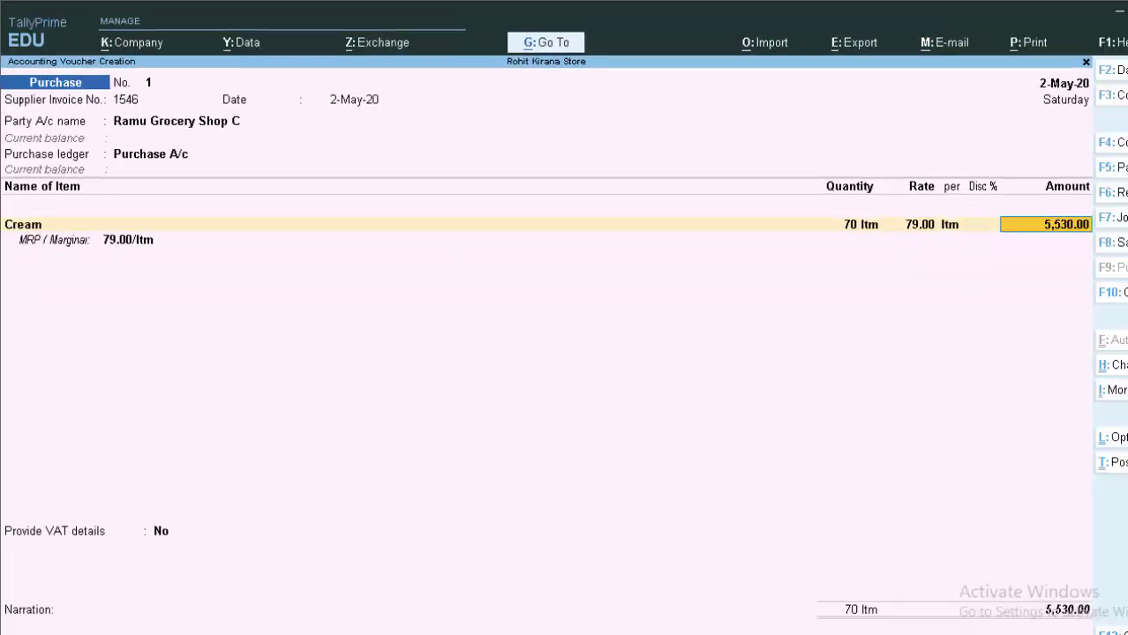
# - Accept the 5,530.00 Cream amount and move to a blank item row
pyautogui.press('Return')
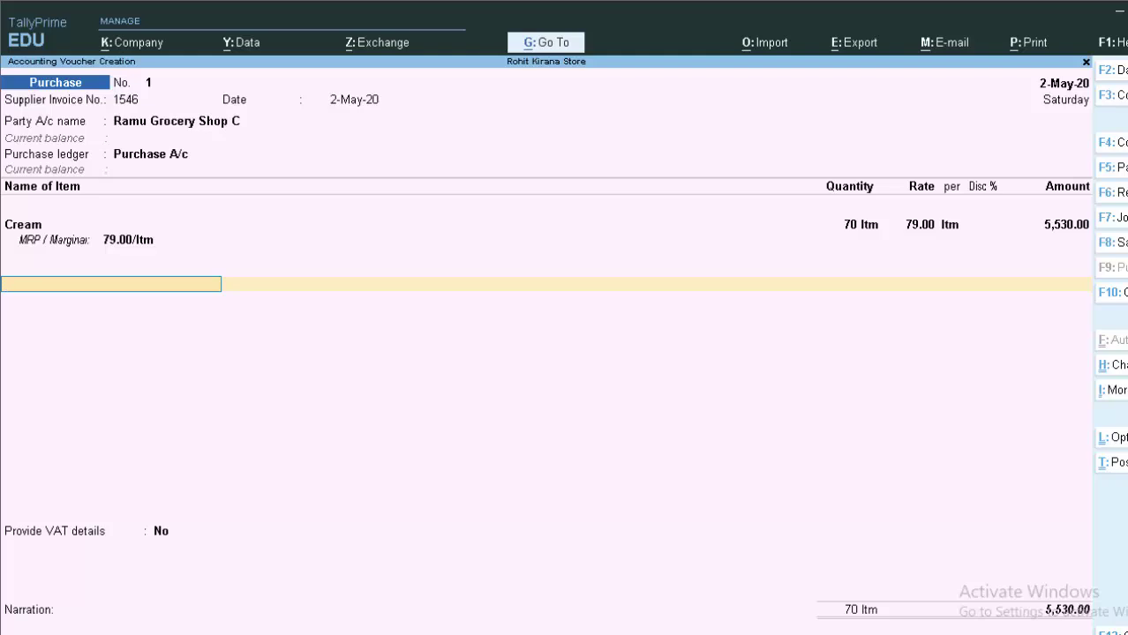
# - Create a ledger named Vat under Duties & Taxes
pyautogui.hotkey('alt', 'c')
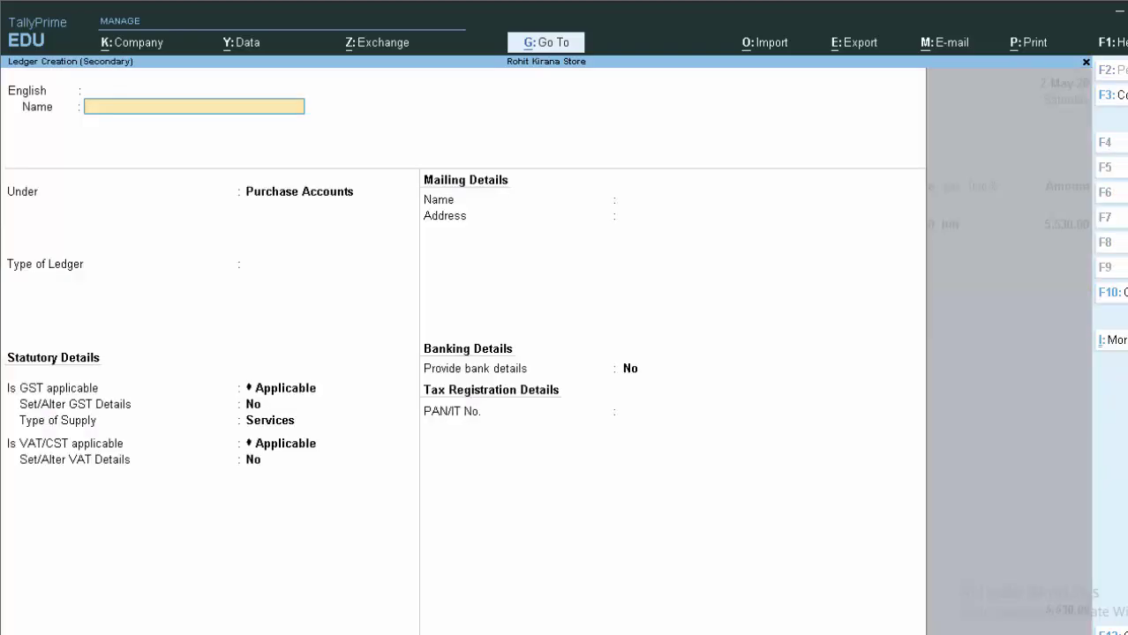
pyautogui.write('Vat')
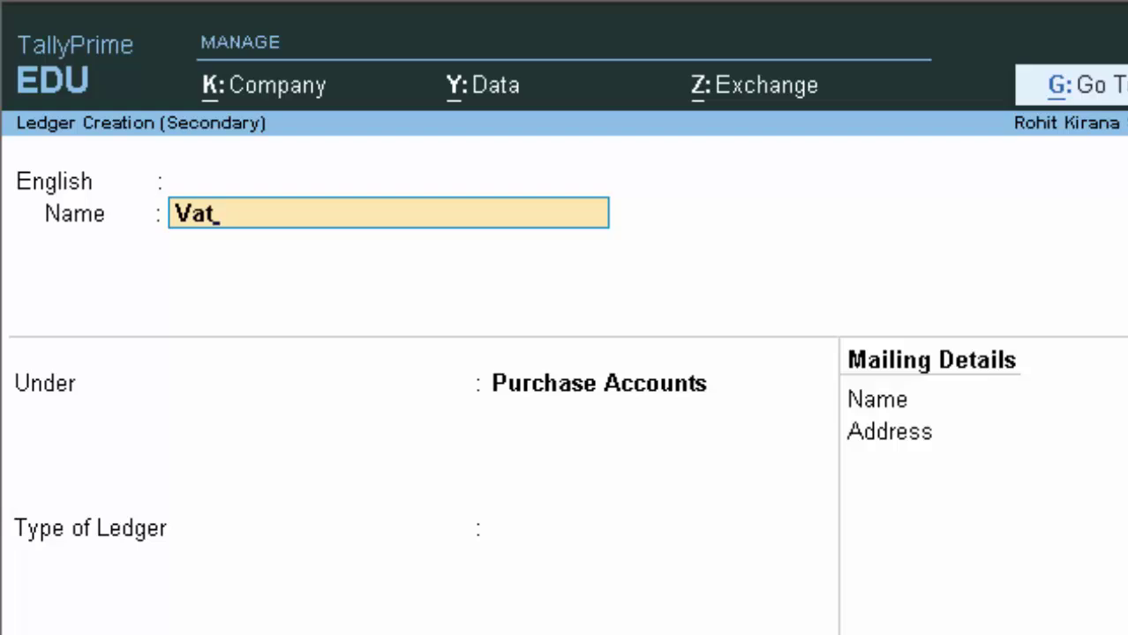
pyautogui.press('Return')
pyautogui.press('Return')
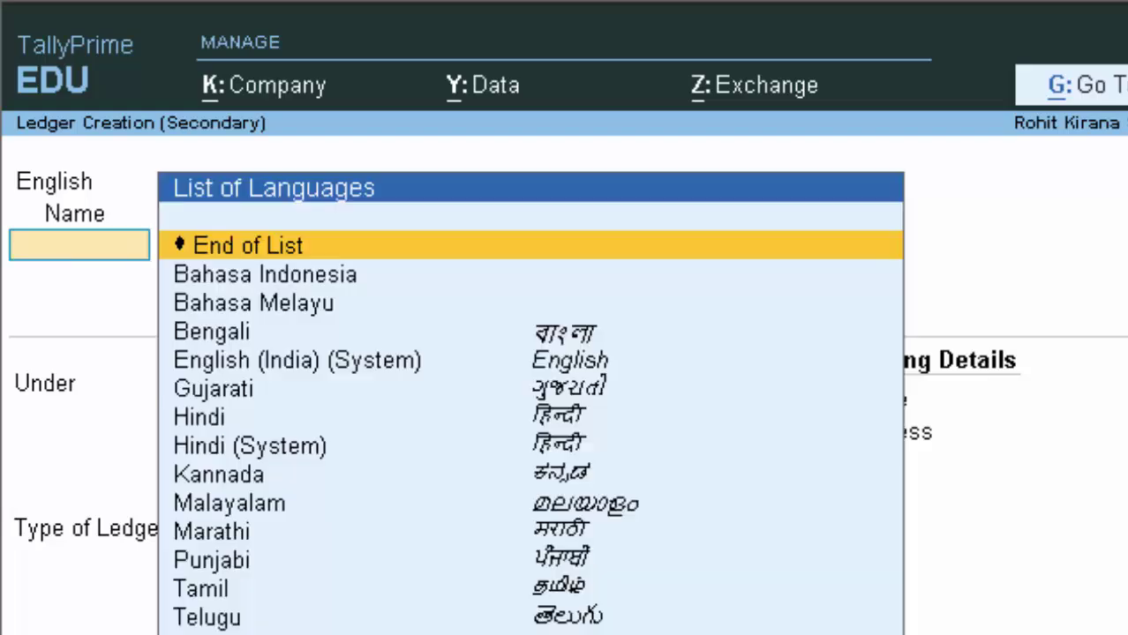
pyautogui.press('Return')
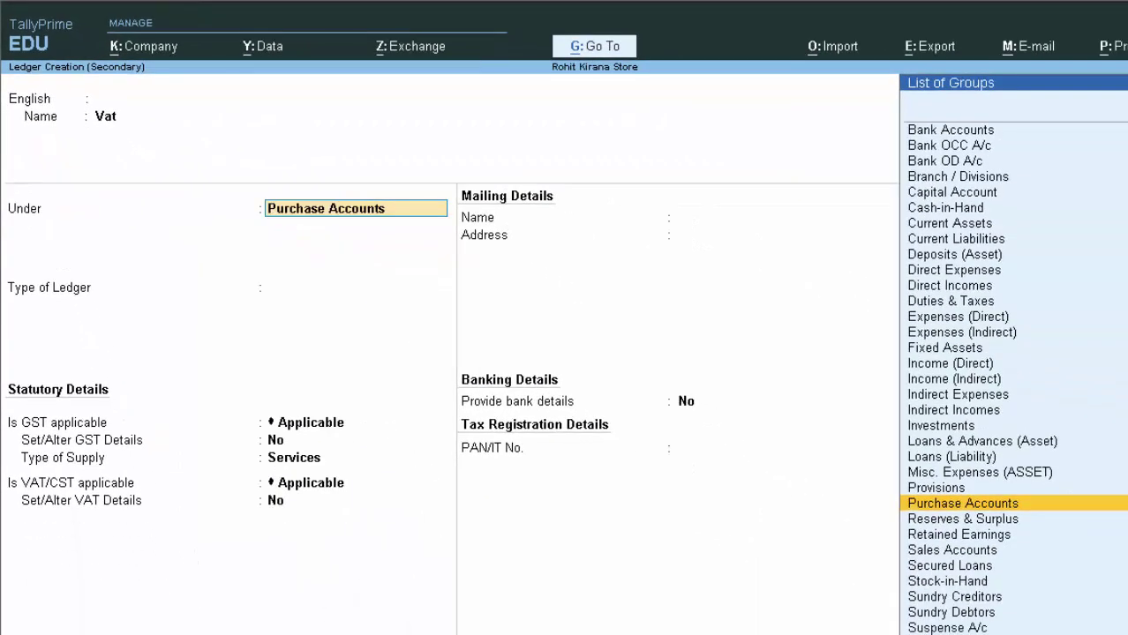
pyautogui.write('d')
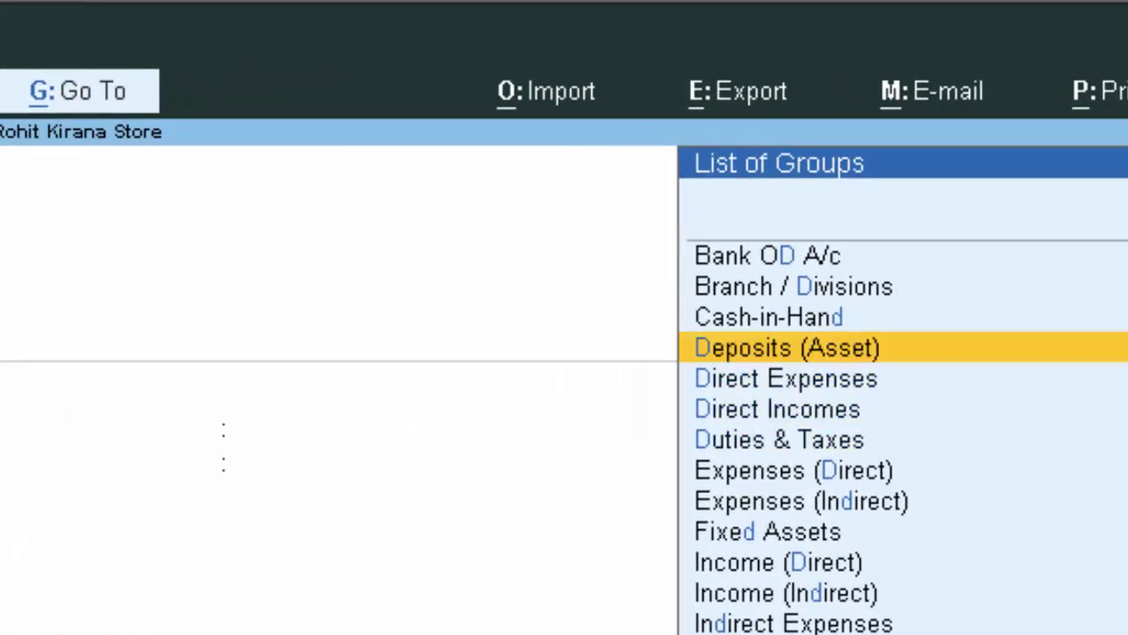
pyautogui.press('Down')
pyautogui.press('Down')
pyautogui.press('Down')
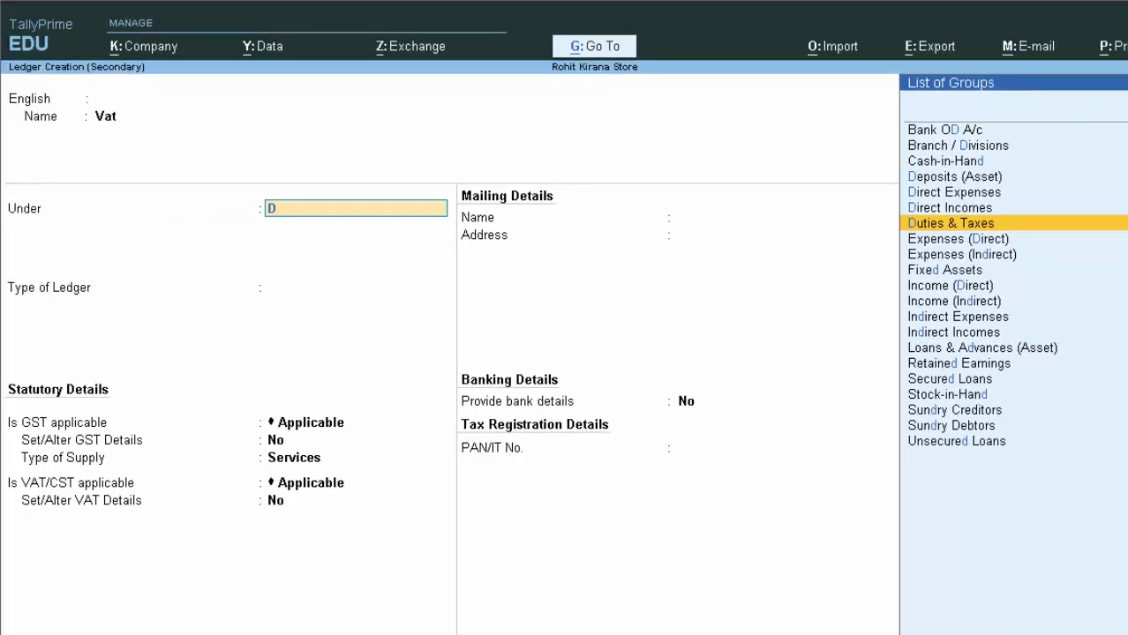
pyautogui.press('Return')
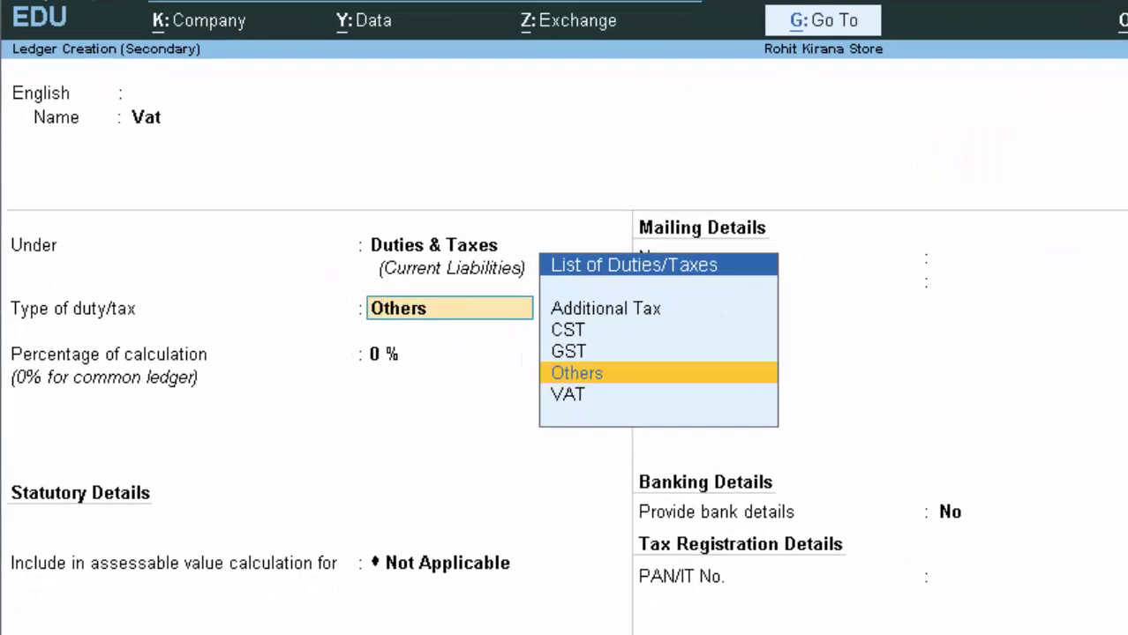
# - Make the Vat ledger type VAT at 0%, Normal Rounding with limit 3, and save it
pyautogui.press('Down')
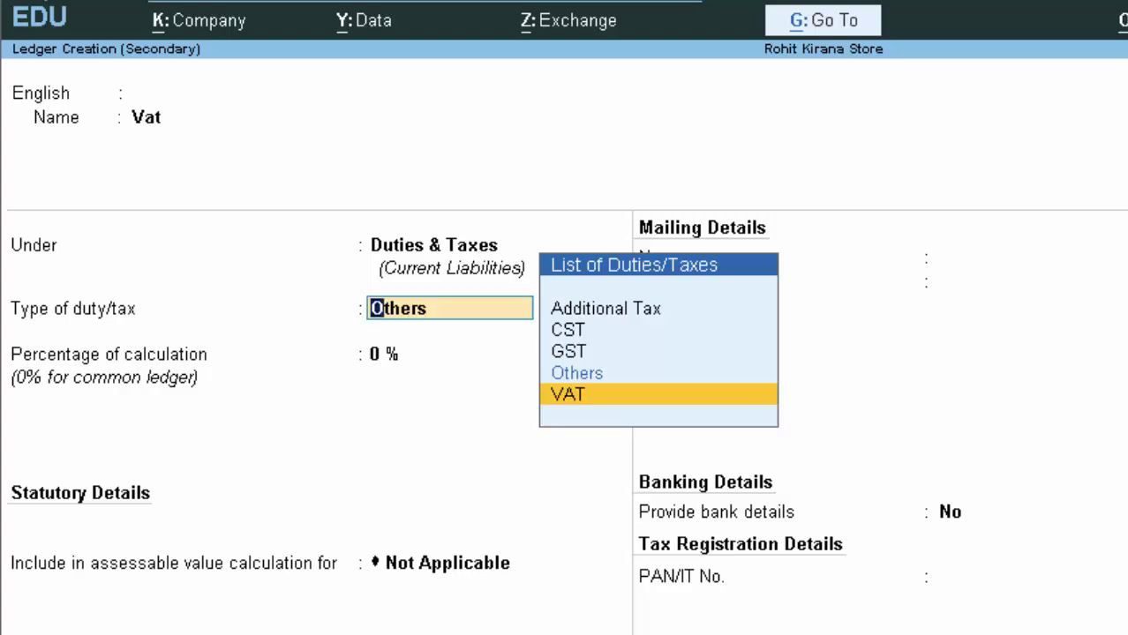
pyautogui.press('Return')
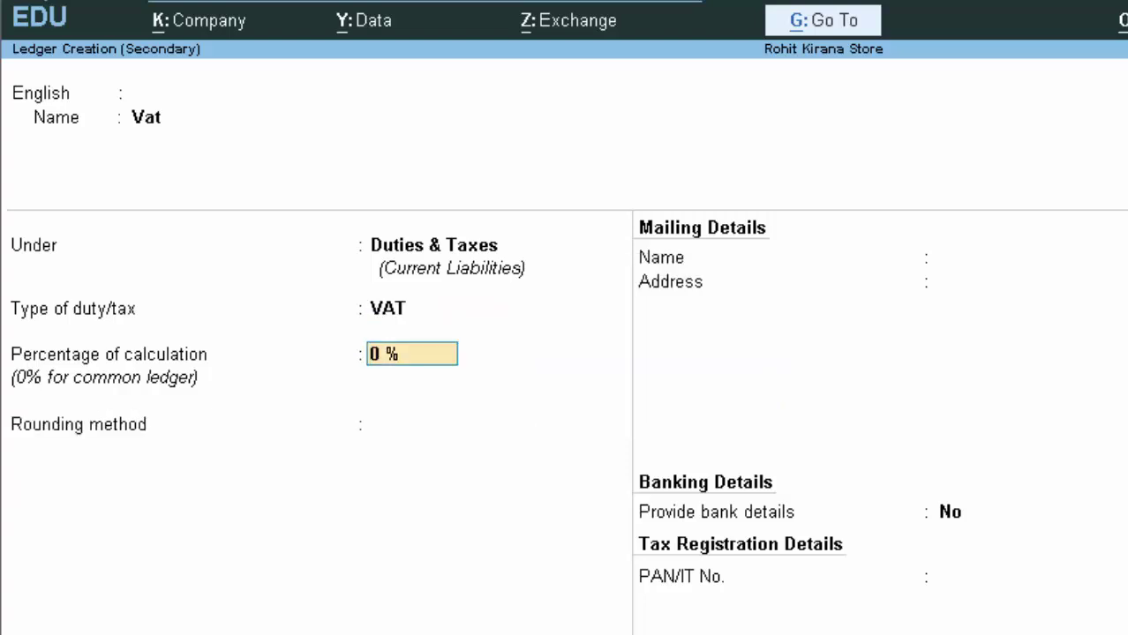
pyautogui.press('Return')
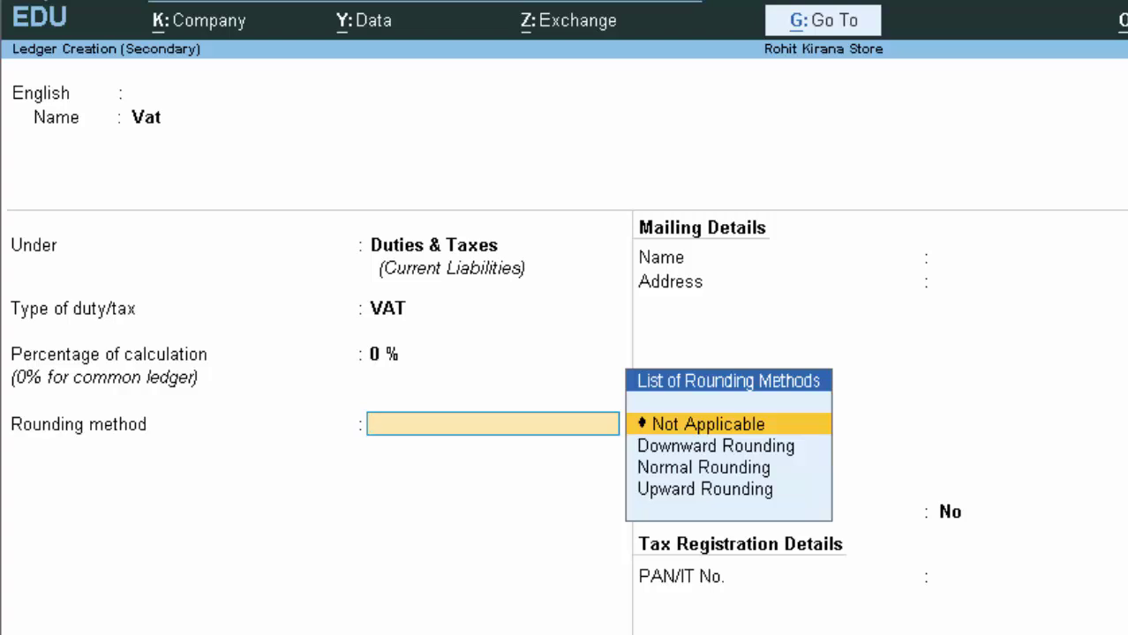
pyautogui.press('Down')
pyautogui.press('Down')
pyautogui.press('Return')
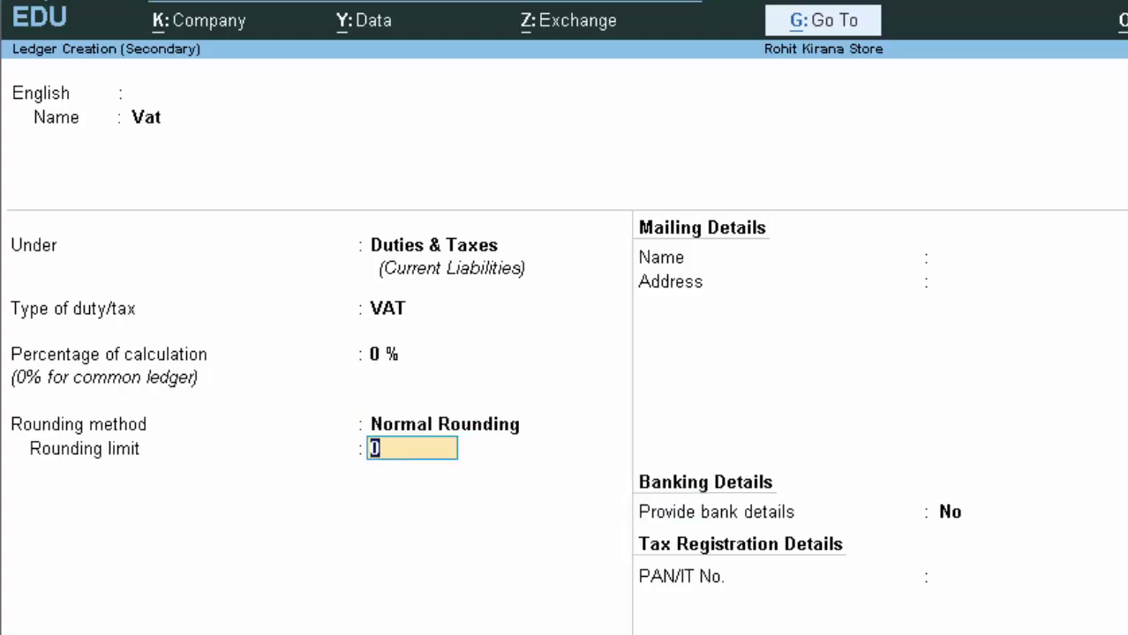
pyautogui.write('3')
pyautogui.press('Return')
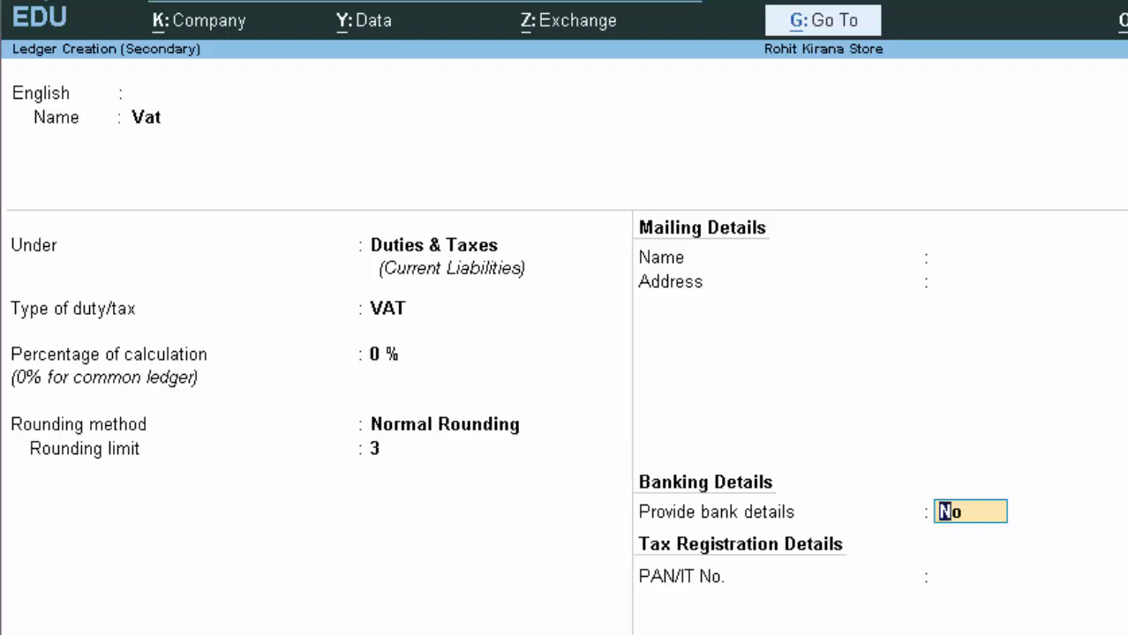
pyautogui.hotkey('ctrl', 'a')
# - Accept the Vat ledger line at 552.00, then return to its amount for editing
pyautogui.press('Return')
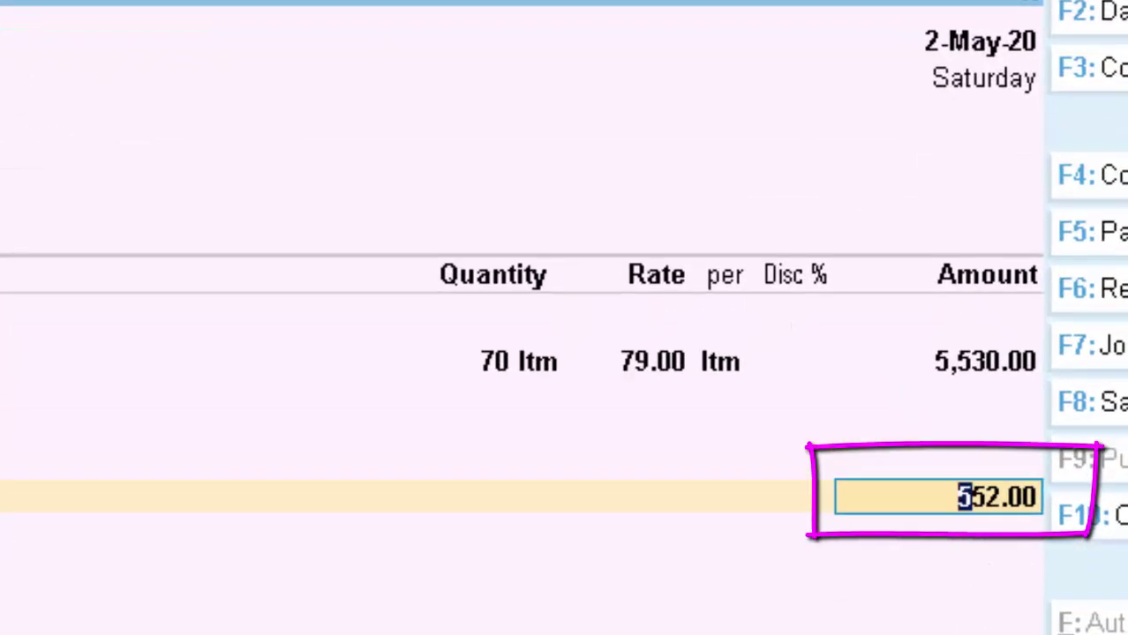
pyautogui.press('Return')
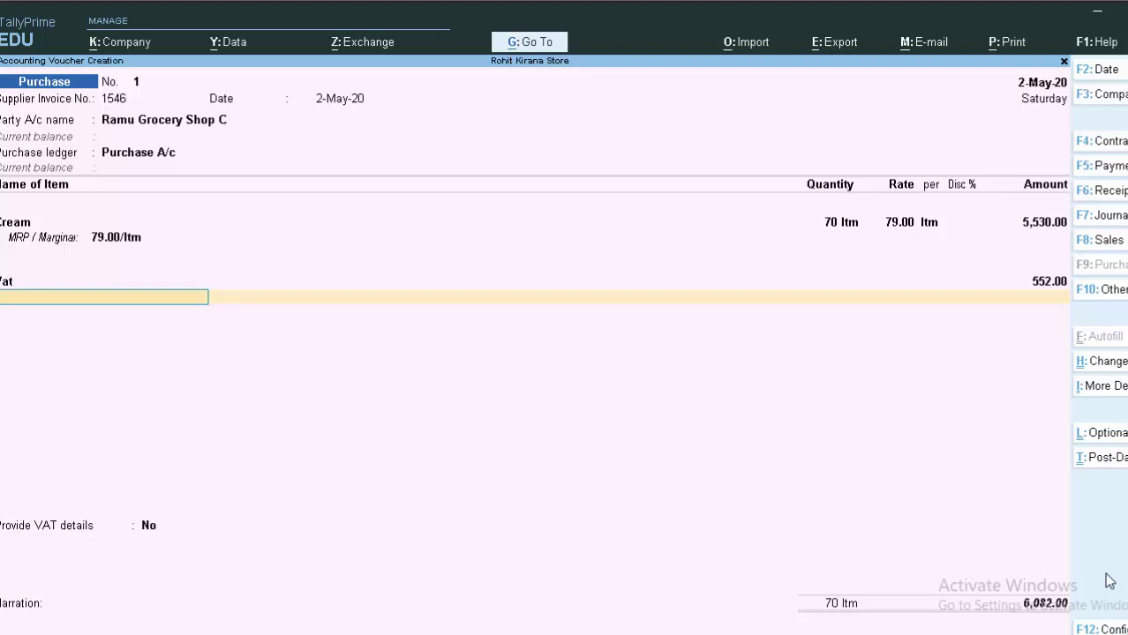
pyautogui.click(1049, 282)
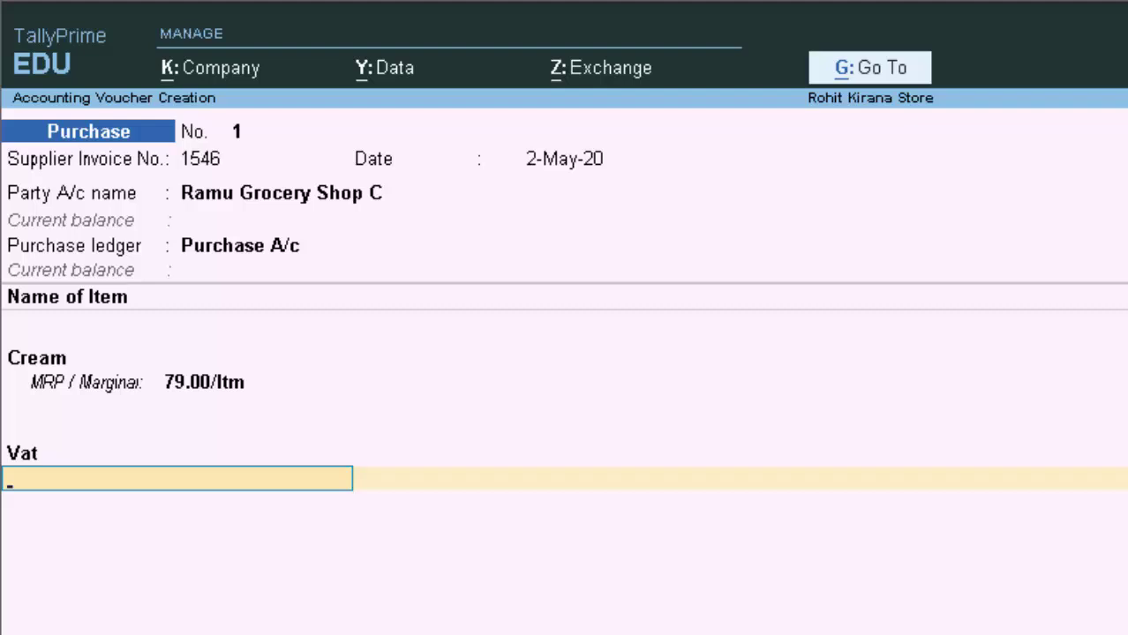
# - Create a ledger named 'Addtional tax' under Duties & Taxes with duty type Additional Tax
pyautogui.hotkey('alt', 'c')
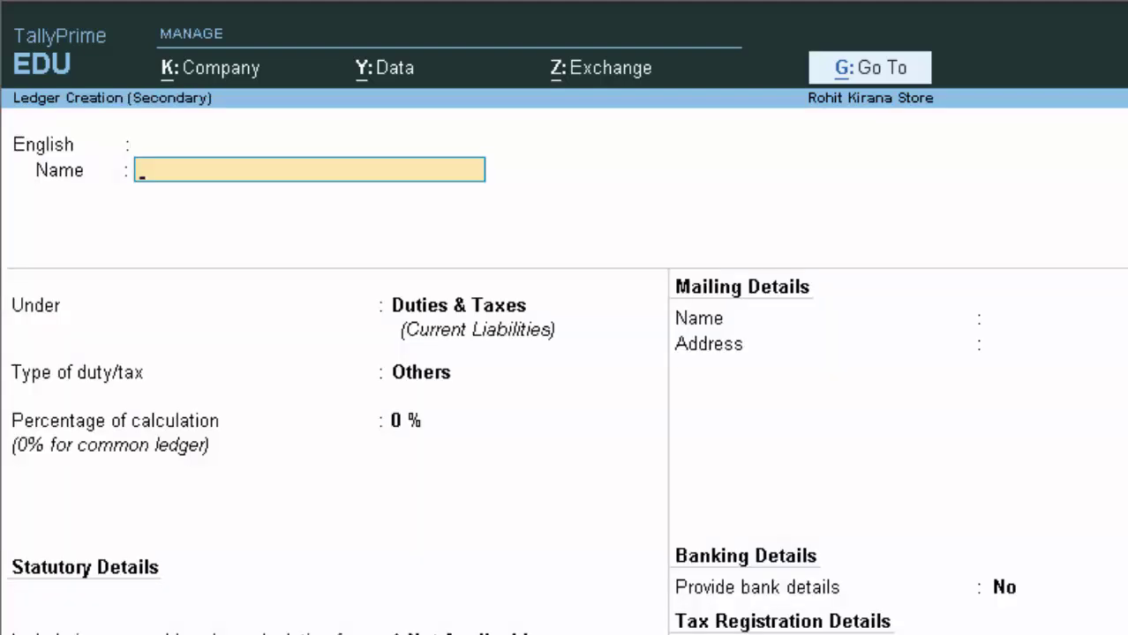
pyautogui.write('Addi')
pyautogui.write('tio')
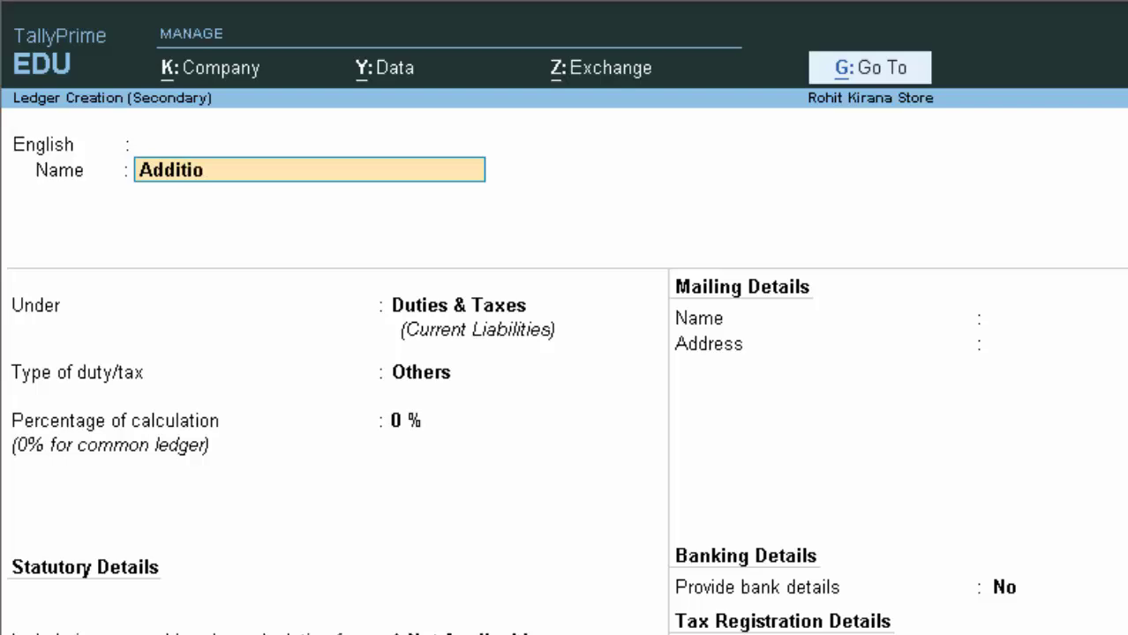
pyautogui.write('nal')
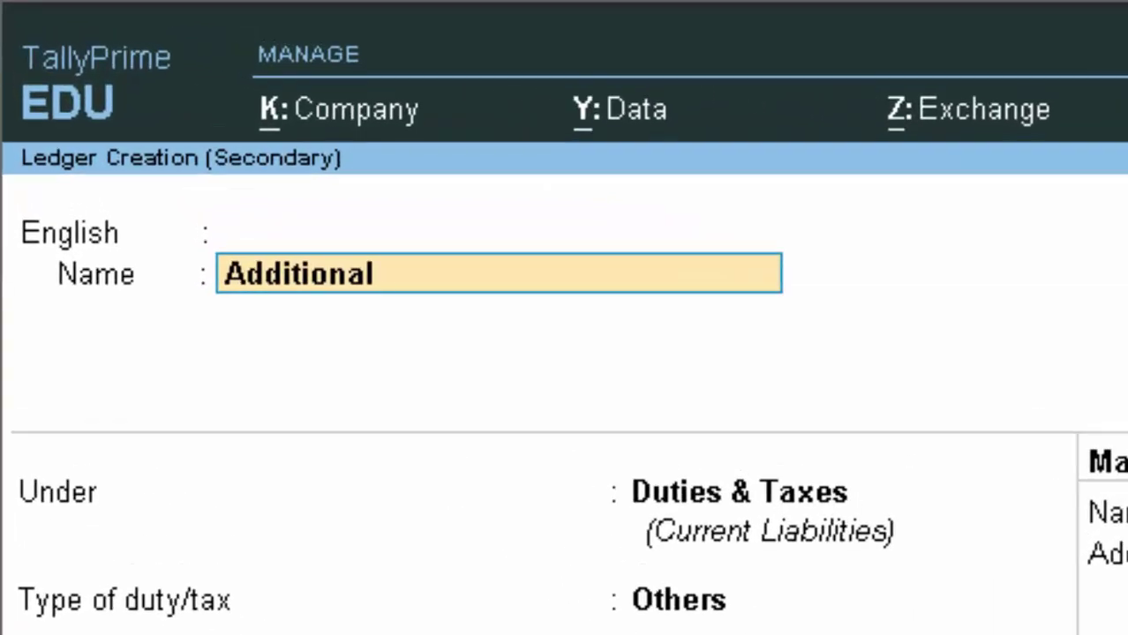
pyautogui.write(' ta')
pyautogui.write('x')
pyautogui.press('Return')
pyautogui.press('Return')
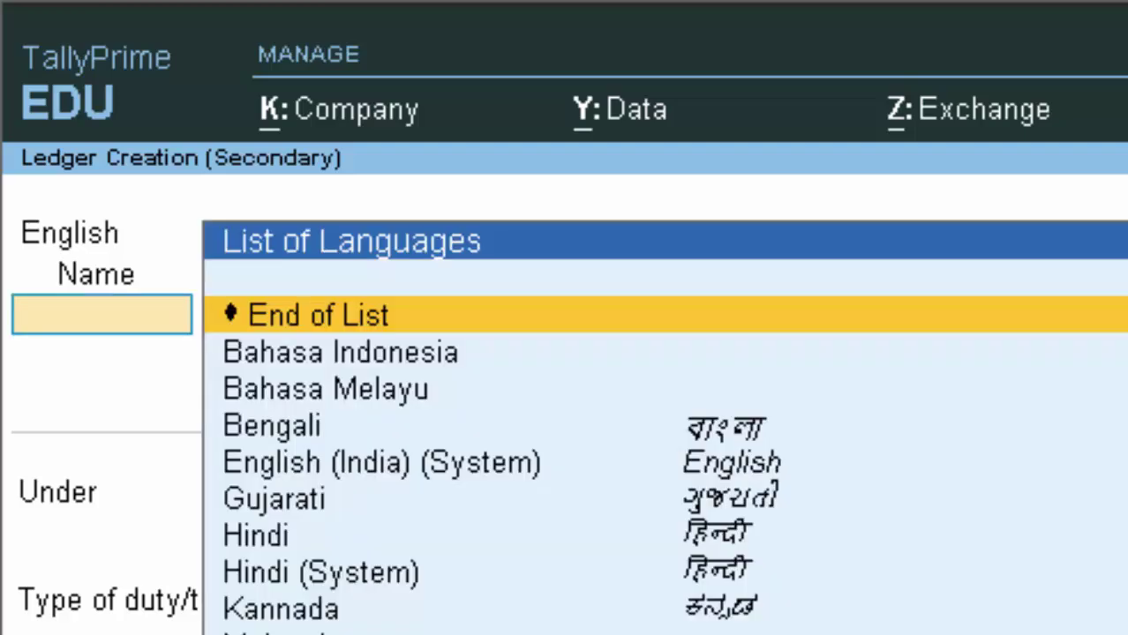
pyautogui.press('Return')
pyautogui.press('Return')
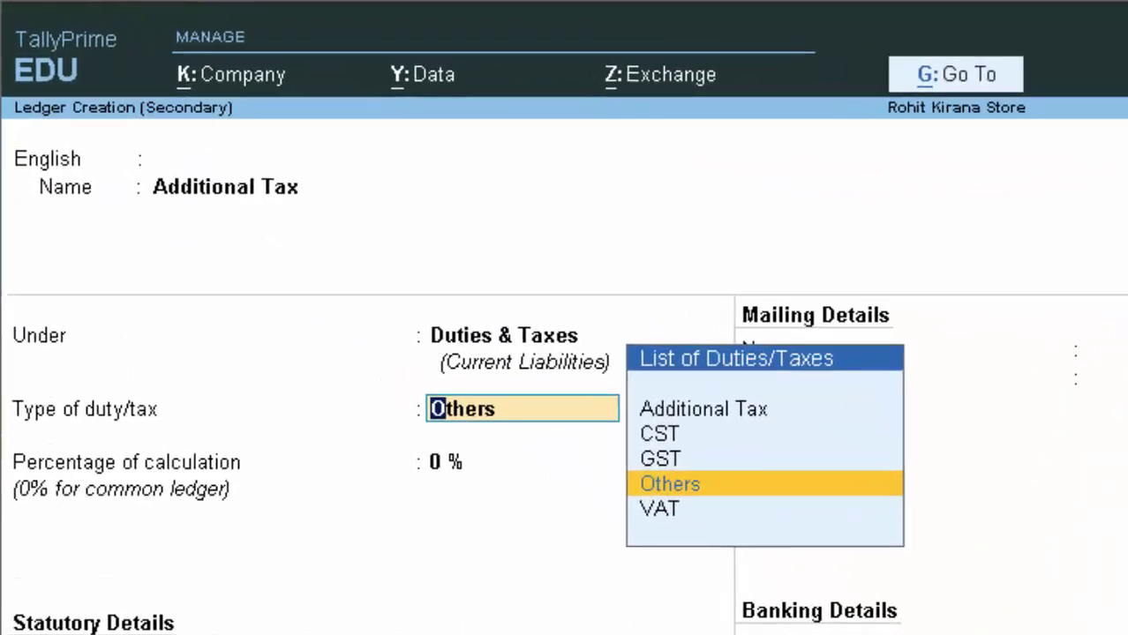
pyautogui.press('Up')
pyautogui.press('Up')
pyautogui.press('Up')
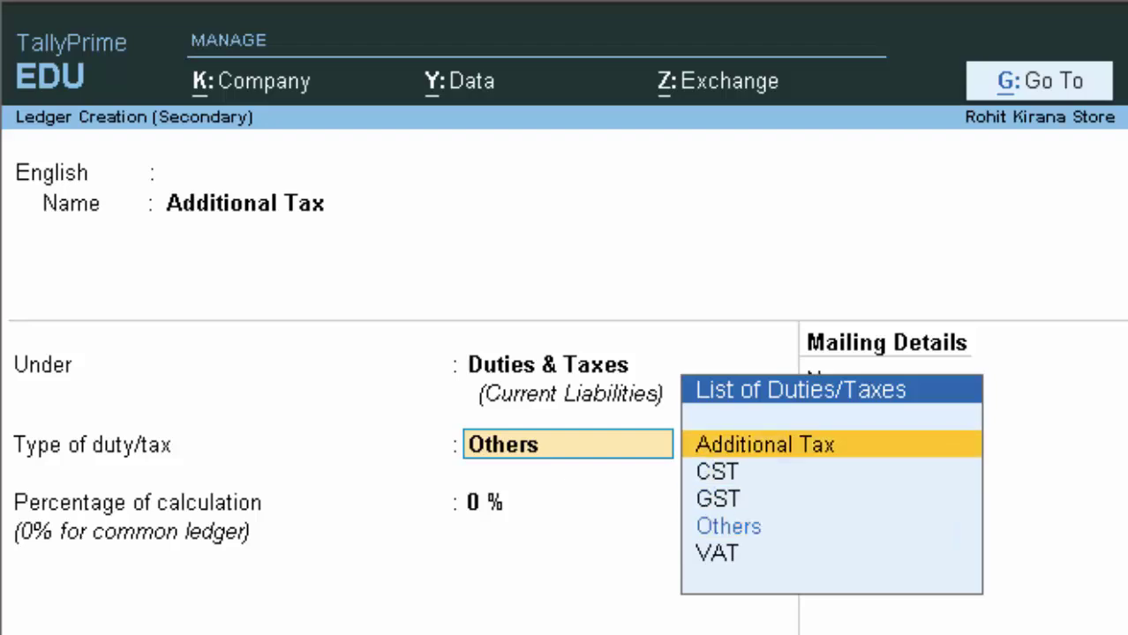
pyautogui.press('Return')
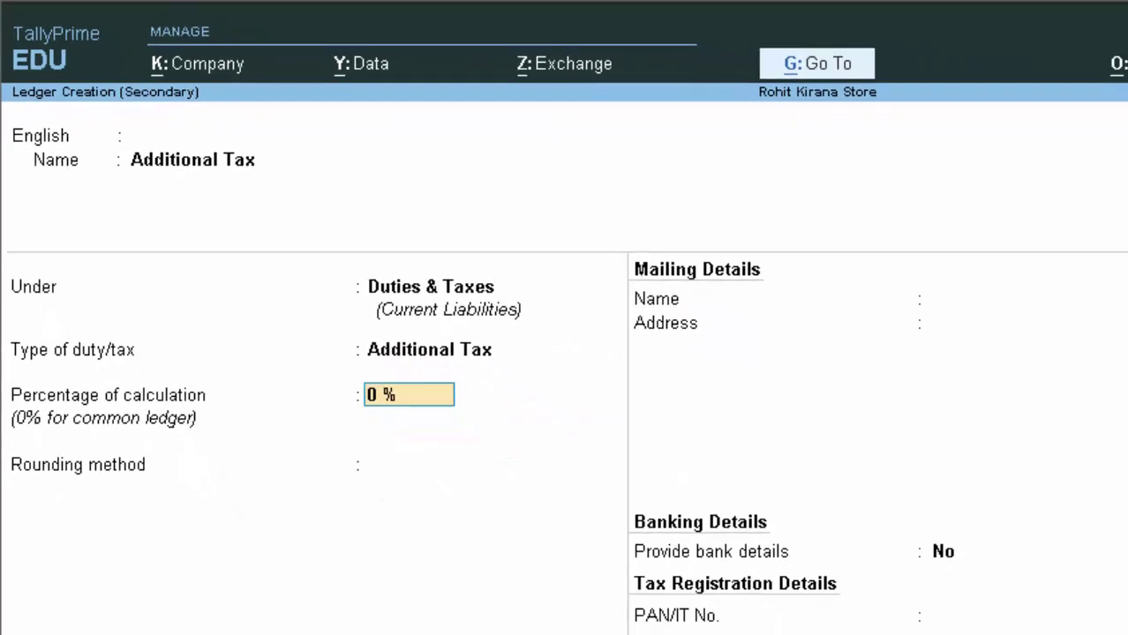
# - Keep 0% calculation, choose Normal Rounding with limit 3, and save the ledger
pyautogui.press('Return')
pyautogui.press('Down')
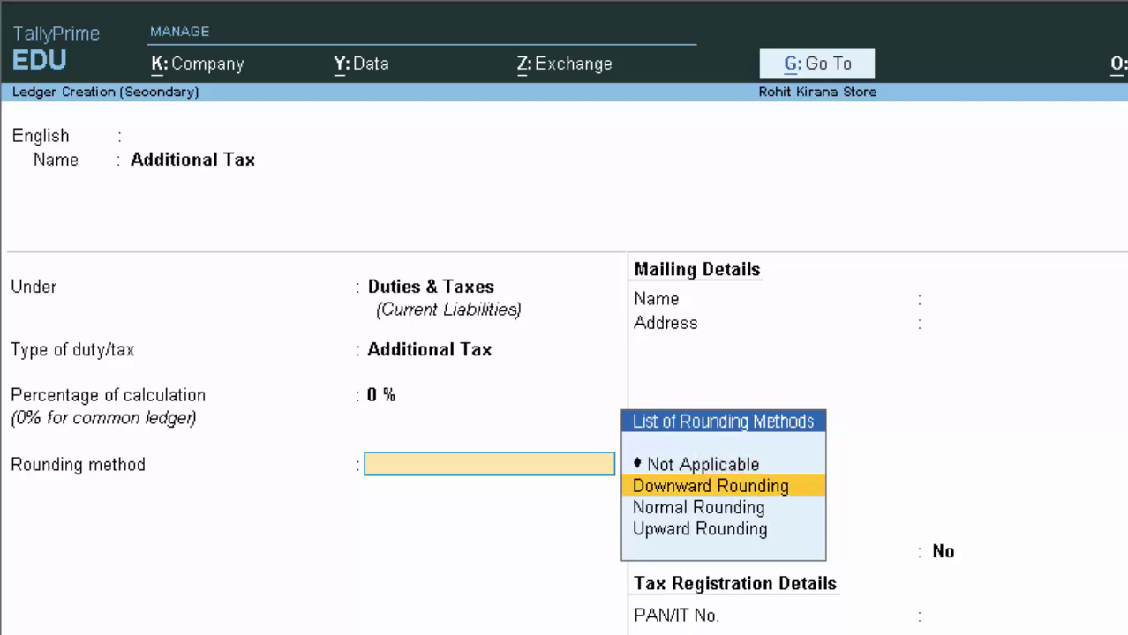
pyautogui.press('Down')
pyautogui.press('Return')
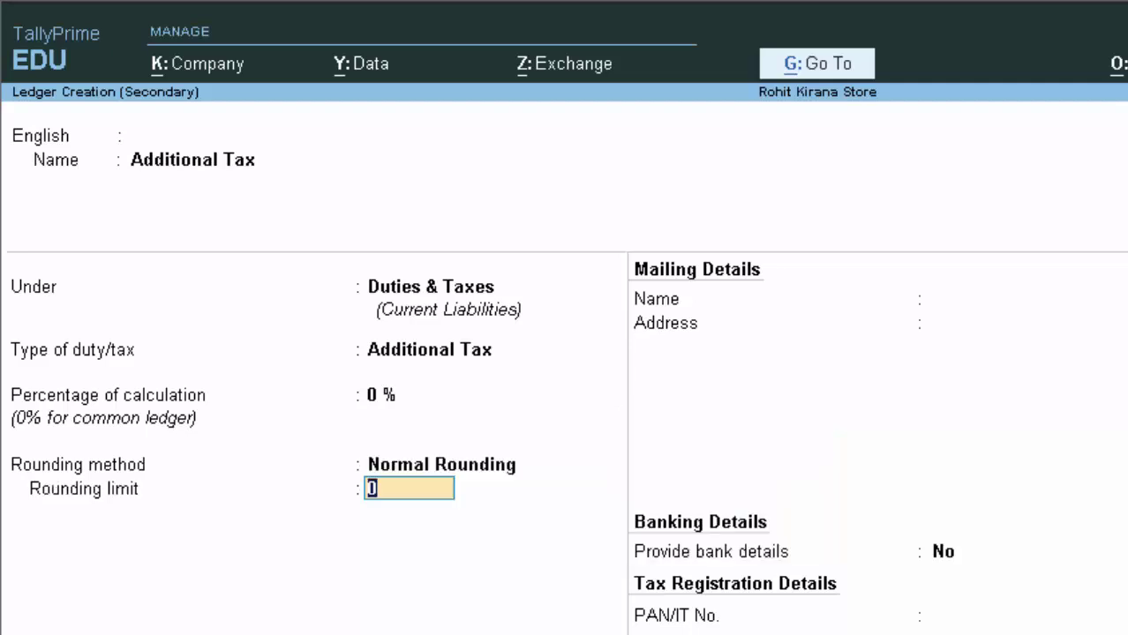
pyautogui.write('3')
pyautogui.press('Return')
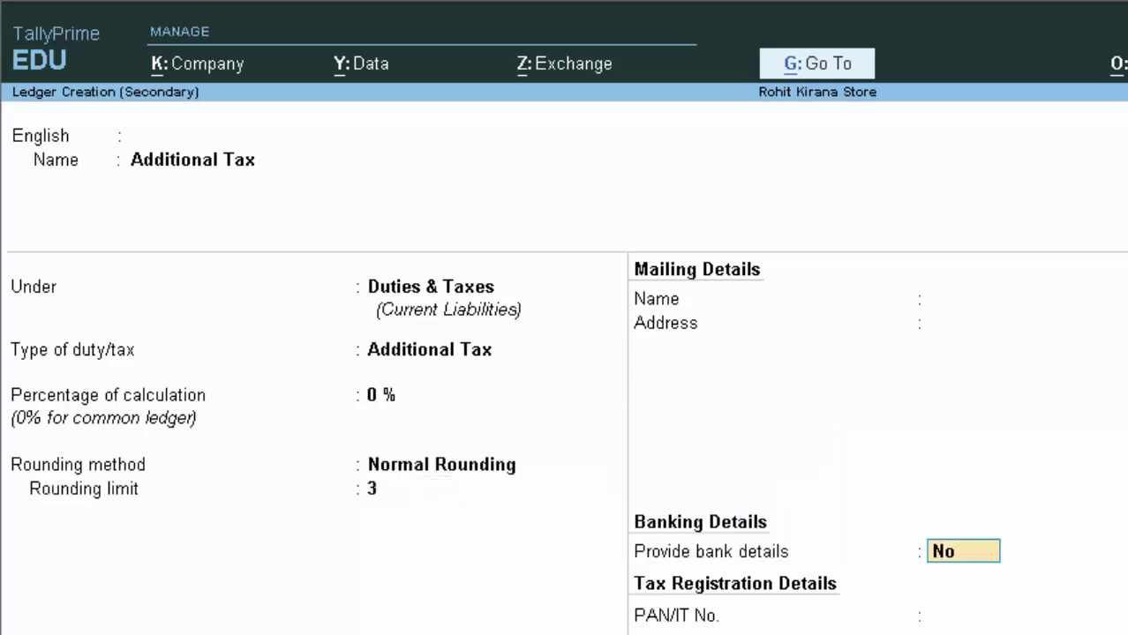
pyautogui.press('Return')
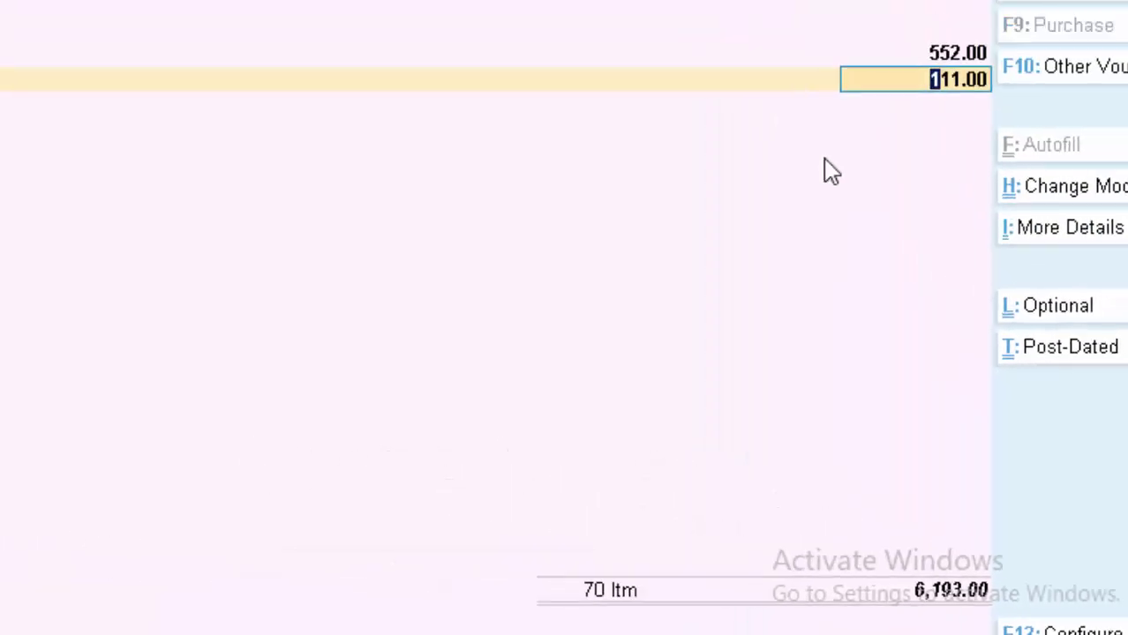
# - Accept 111.00 for Additional Tax, set Provide VAT details to Yes, and accept the additional details
pyautogui.press('Return')
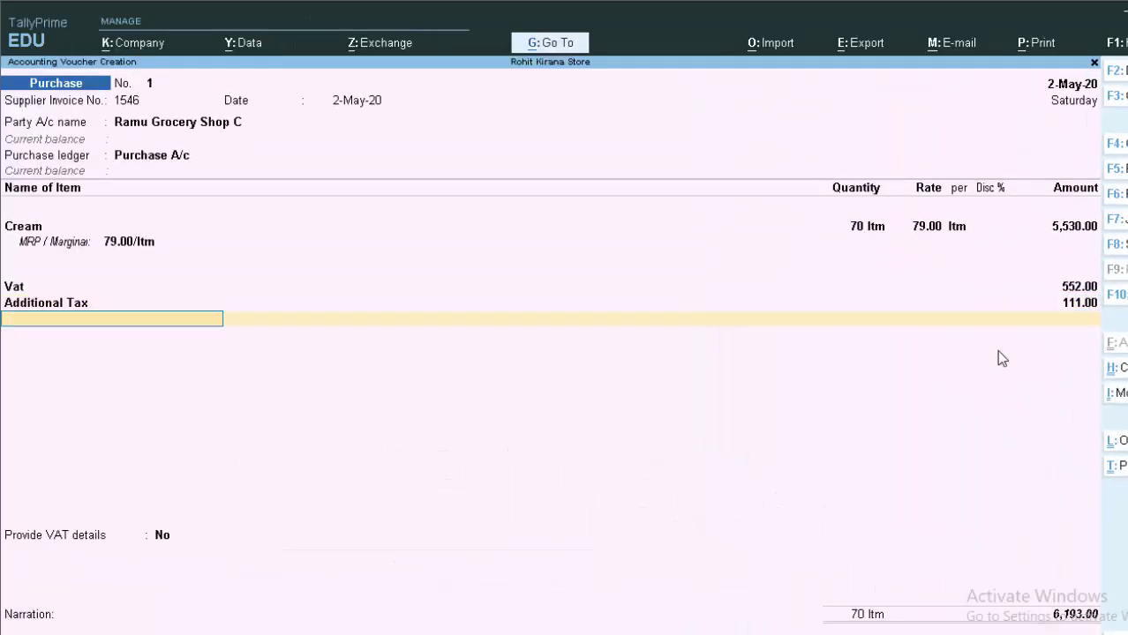
pyautogui.press('Return')
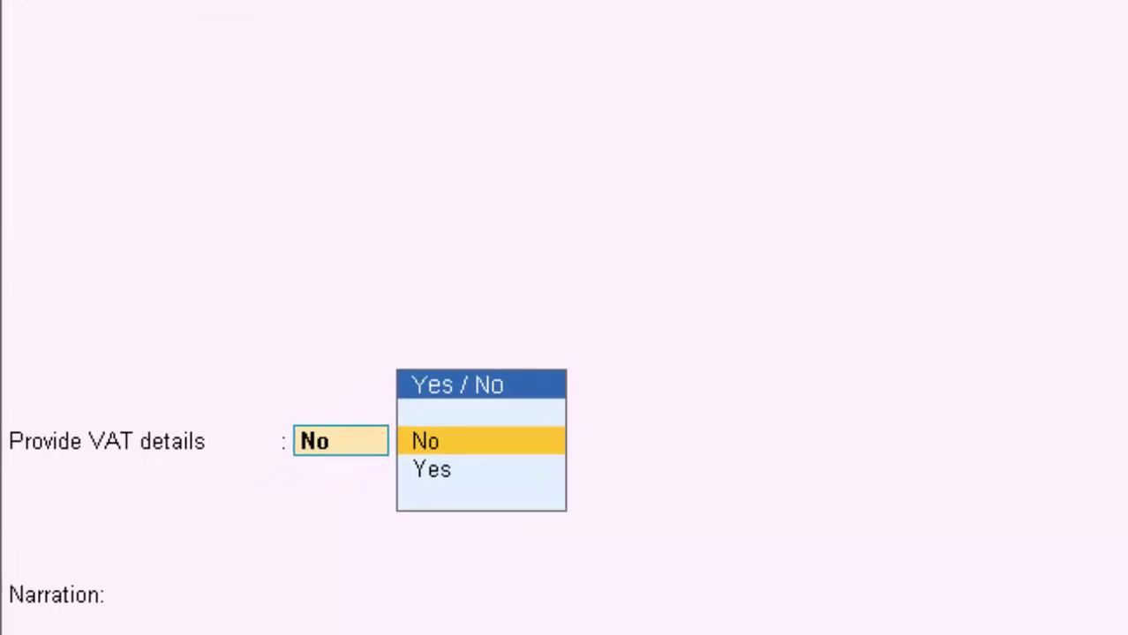
pyautogui.press('Down')
pyautogui.press('Return')
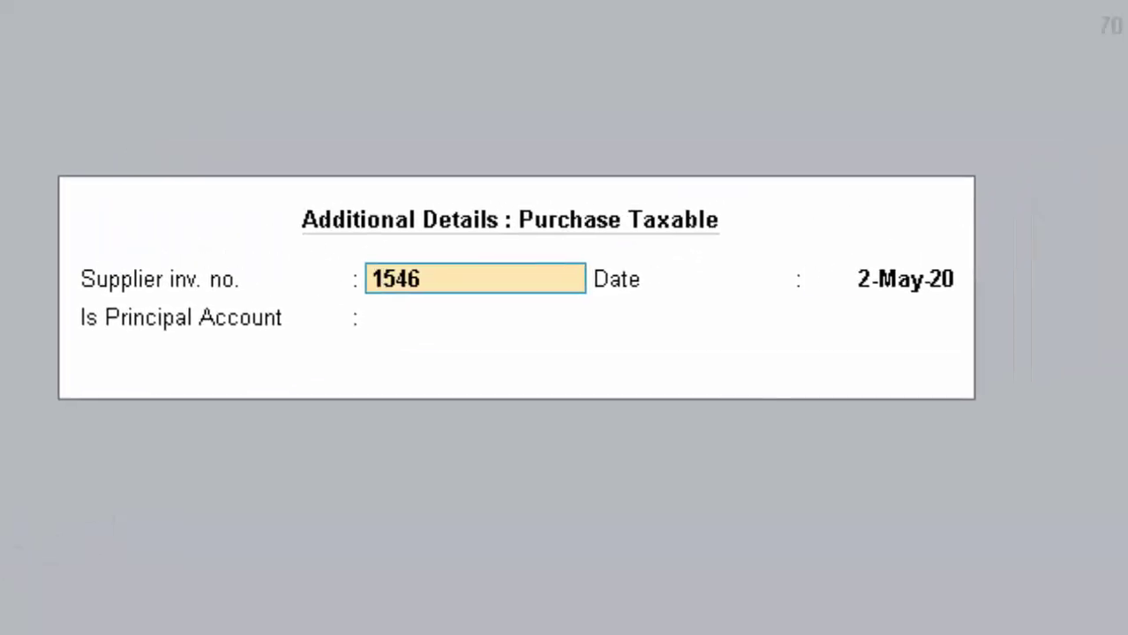
pyautogui.press('Return')
pyautogui.press('Return')
pyautogui.press('Return')
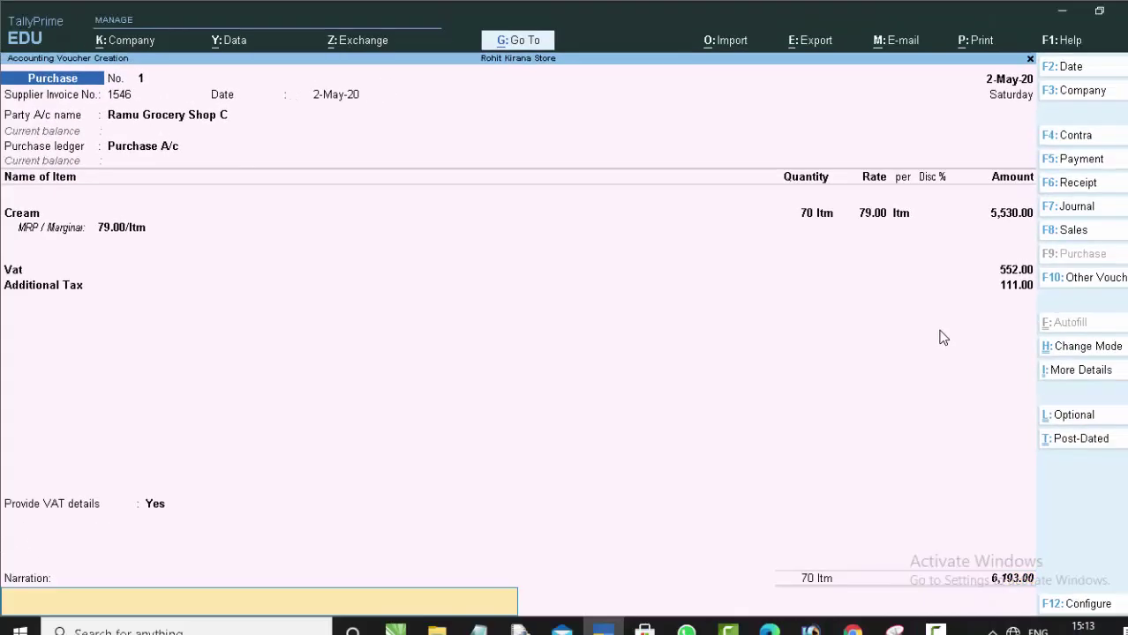
# - Save purchase voucher No. 1
pyautogui.press('Return')
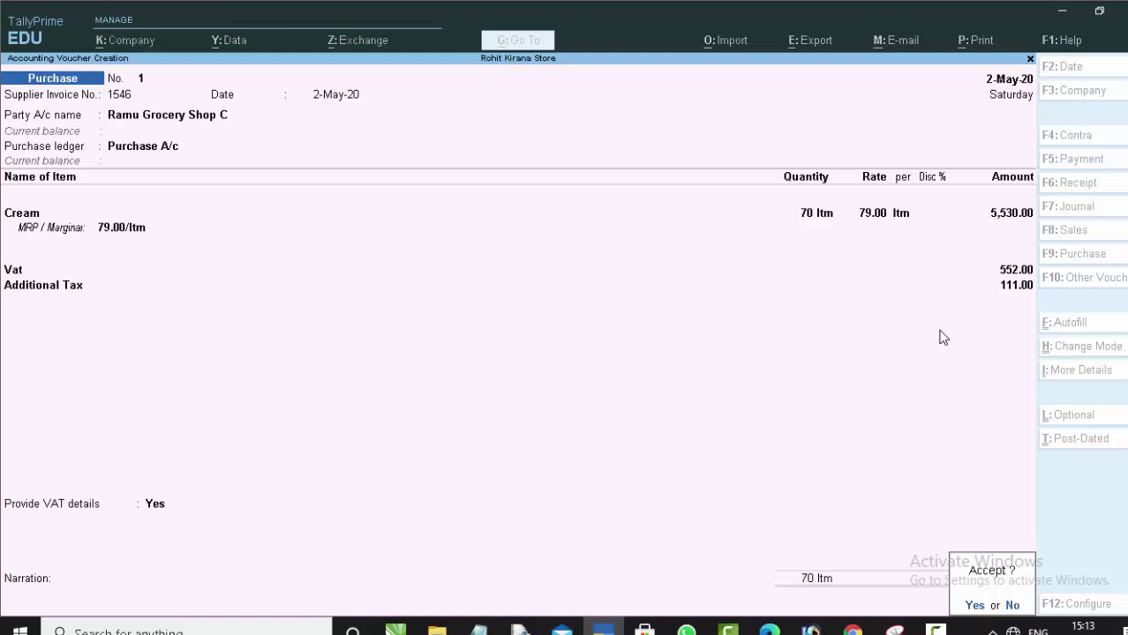
pyautogui.press('Return')
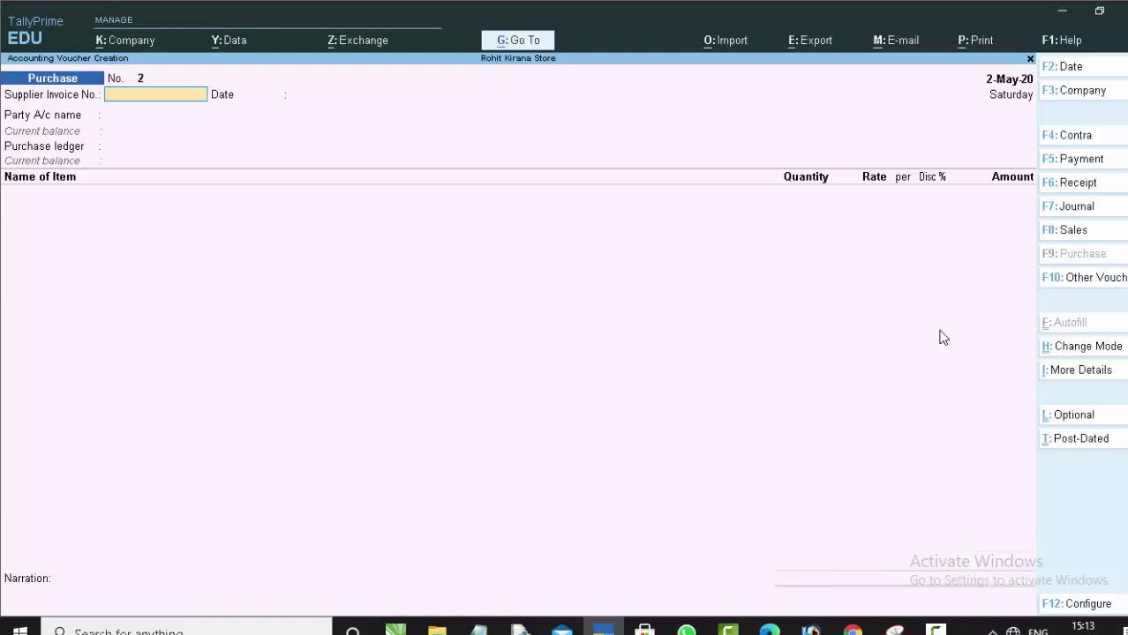
pyautogui.press('Escape')
# - Reopen saved purchase voucher No. 1 and show a zoomed print preview of the current voucher
pyautogui.press('Return')
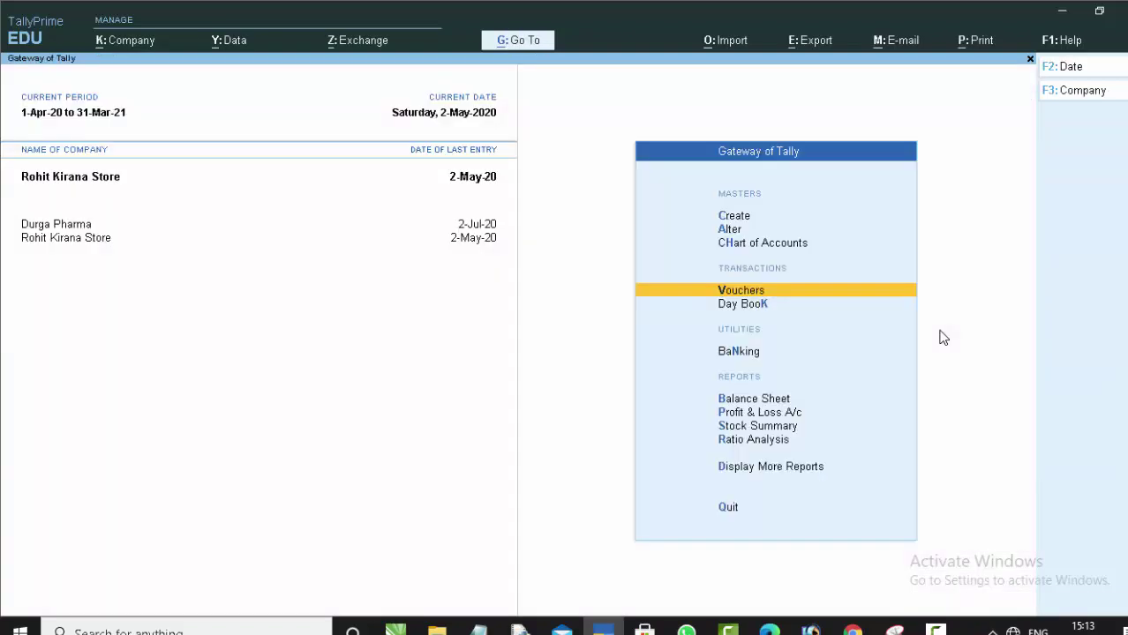
pyautogui.press('k')
pyautogui.press('Return')
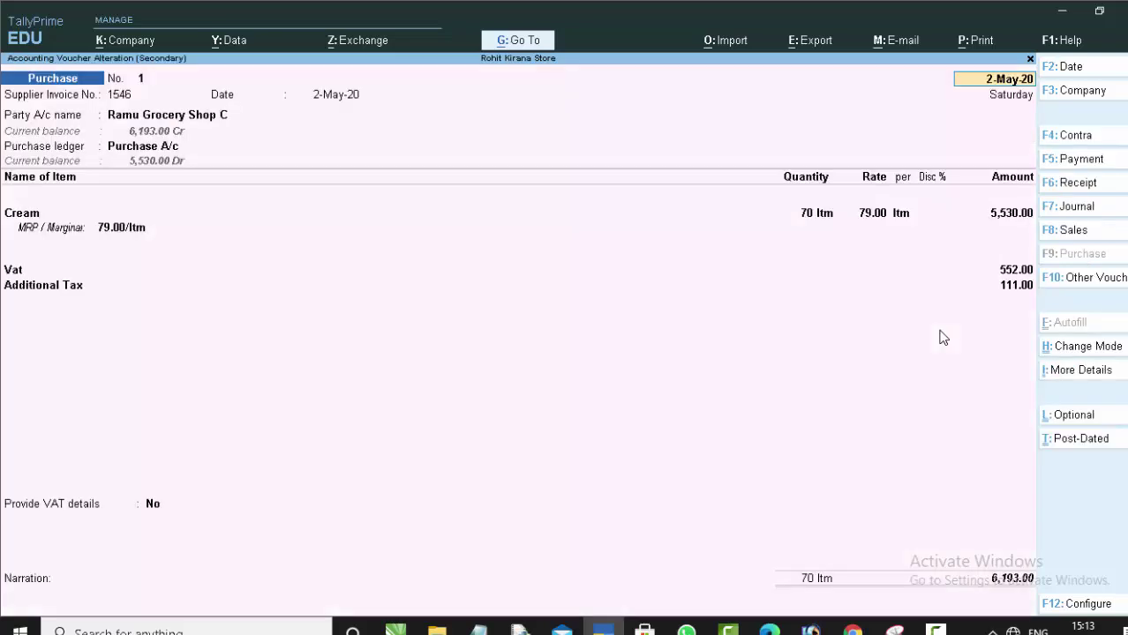
pyautogui.hotkey('alt', 'p')
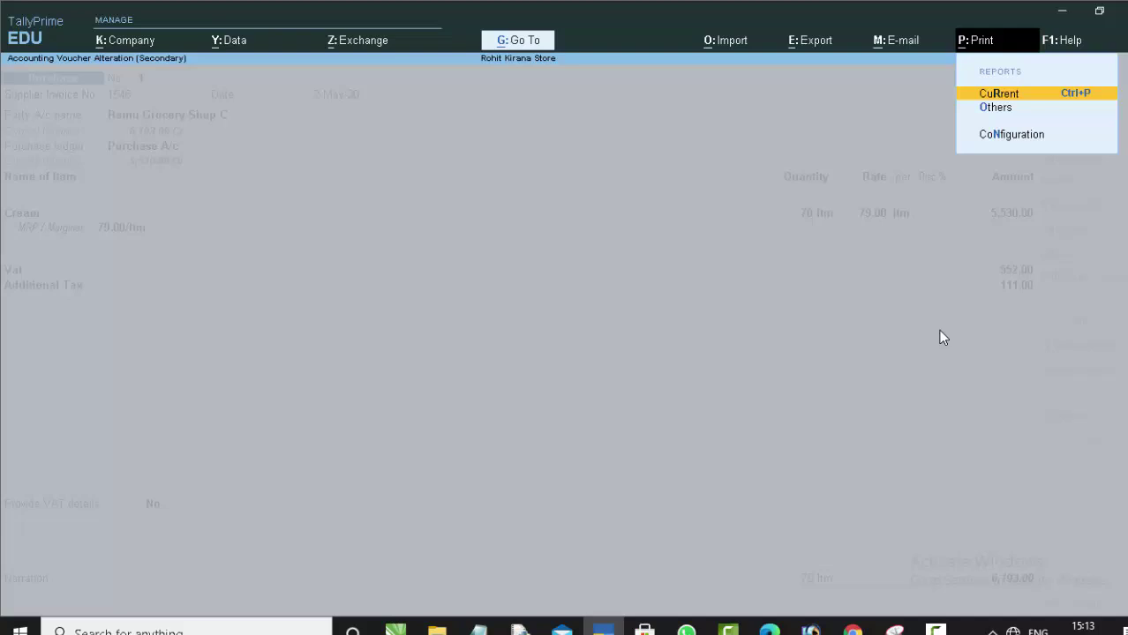
pyautogui.press('Return')
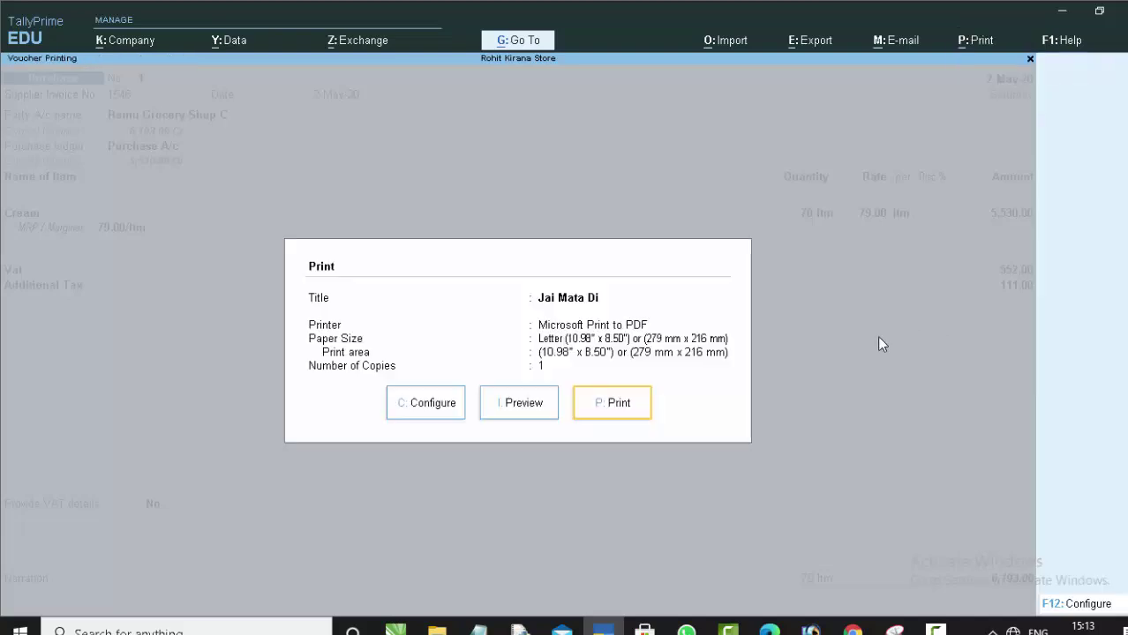
pyautogui.click(521, 403)
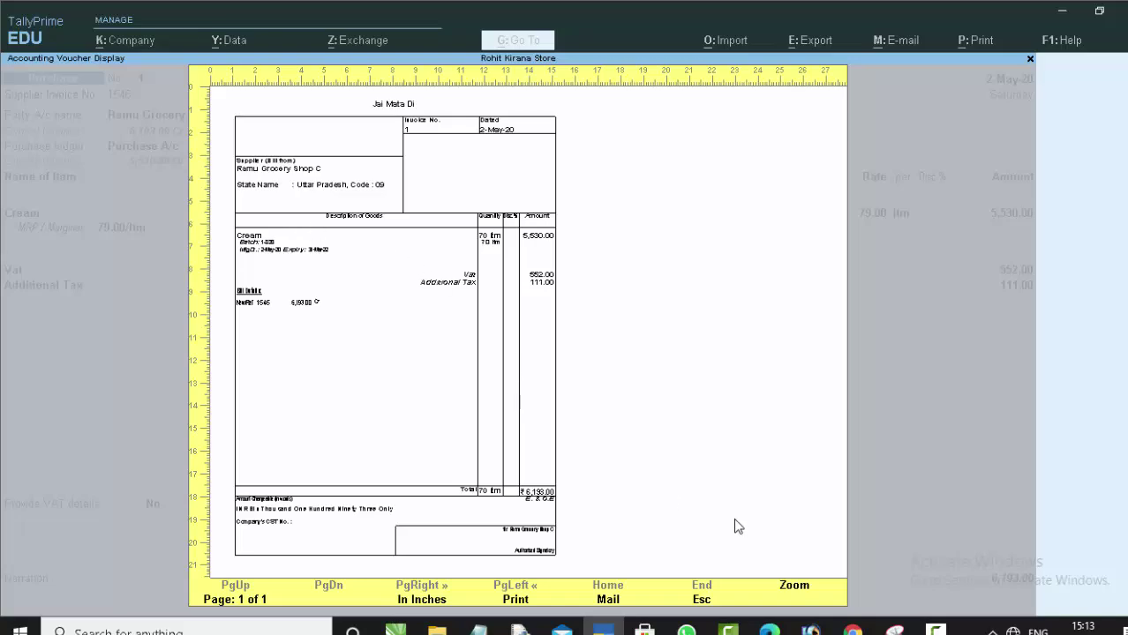
pyautogui.click(802, 588)
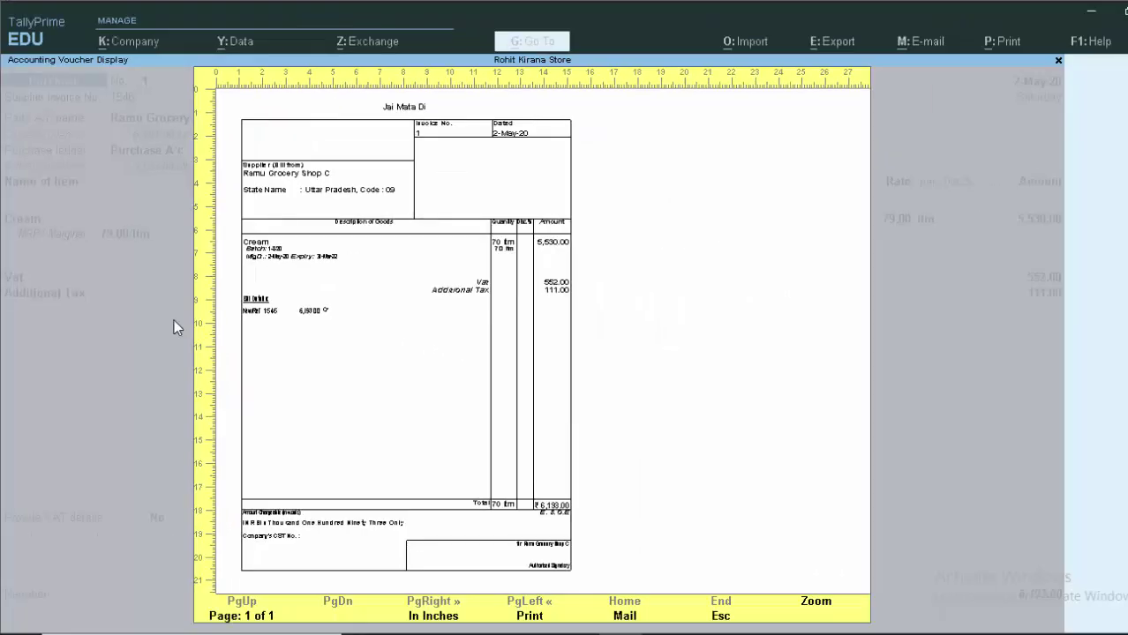
# - Set Show VAT Rate and Show VAT Analysis to Yes in the print configuration and preview again
pyautogui.press('Escape')
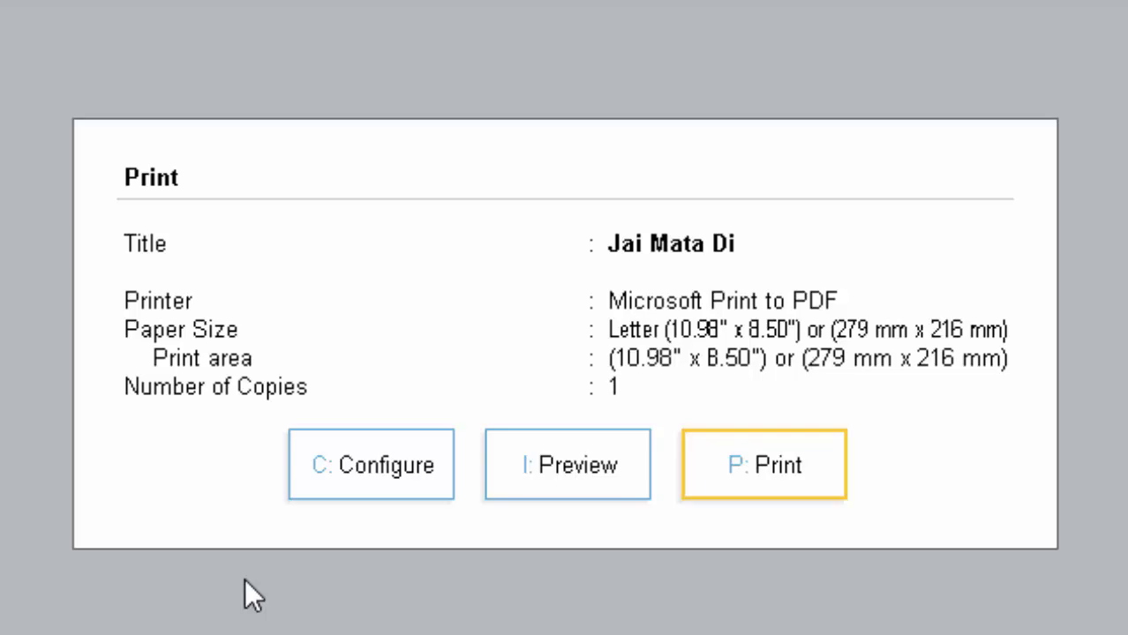
pyautogui.press('c')
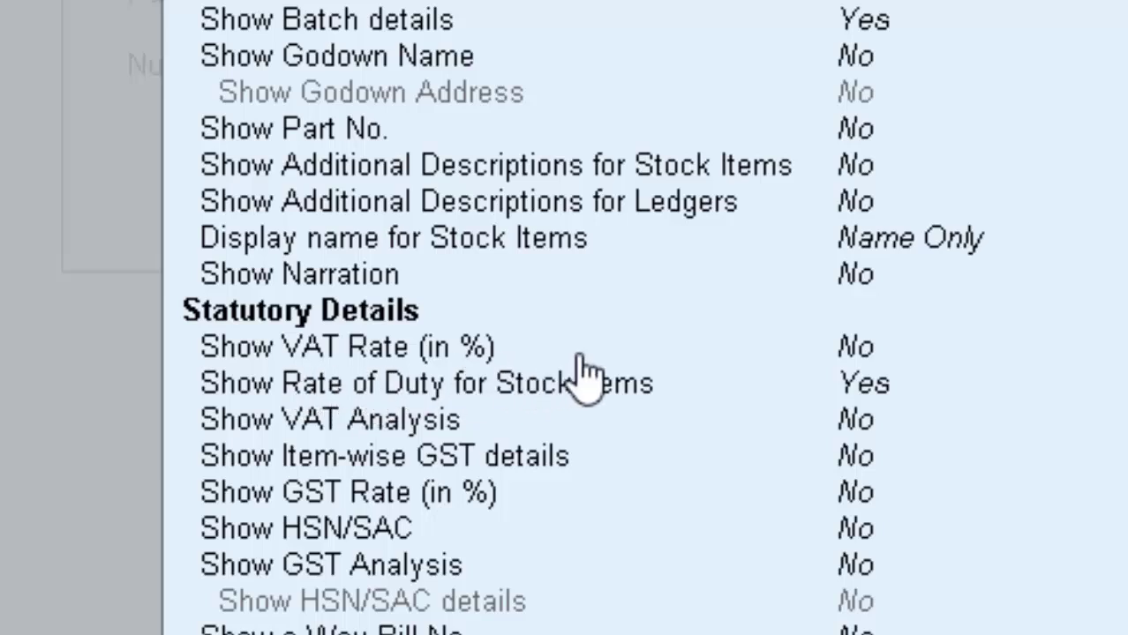
pyautogui.click(845, 357)
pyautogui.press('y')
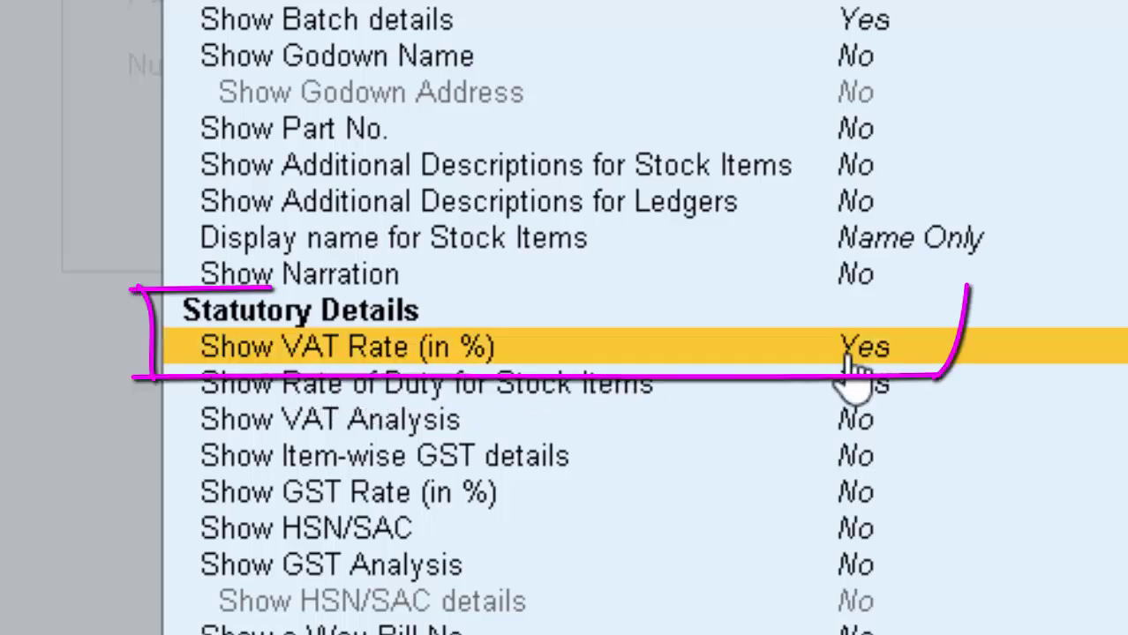
pyautogui.click(863, 433)
pyautogui.press('y')
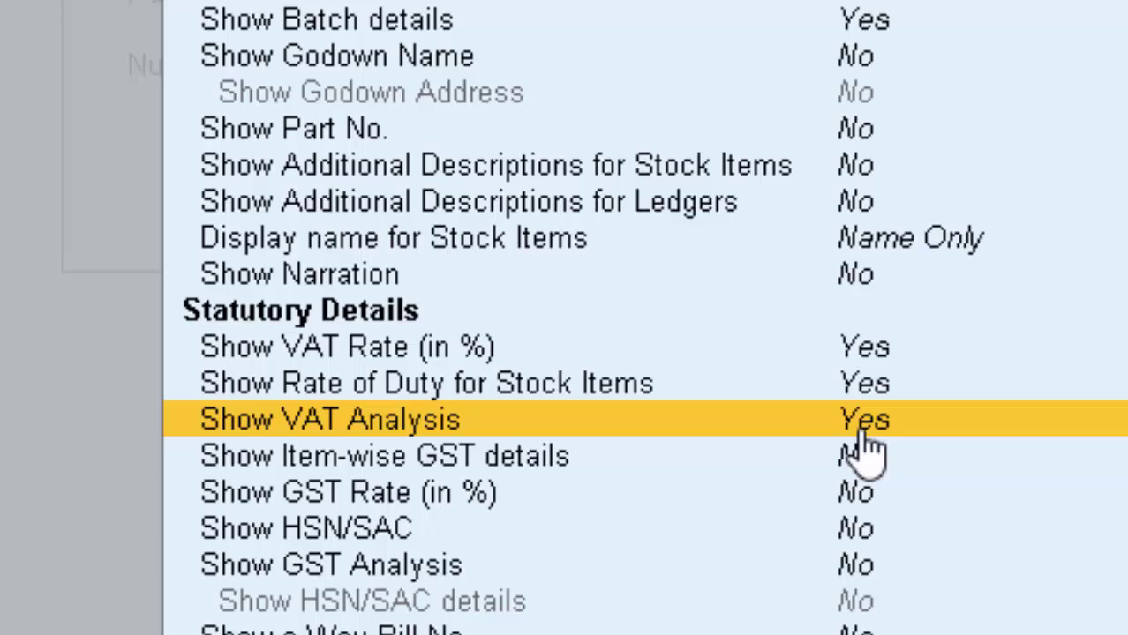
pyautogui.hotkey('ctrl', 'a')
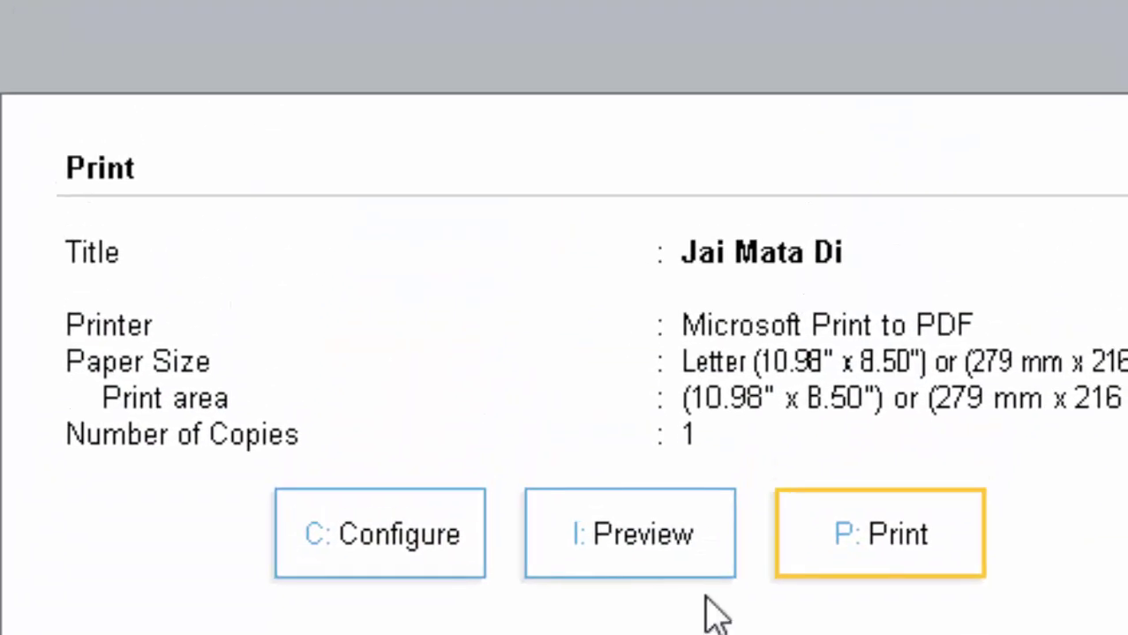
pyautogui.click(704, 570)
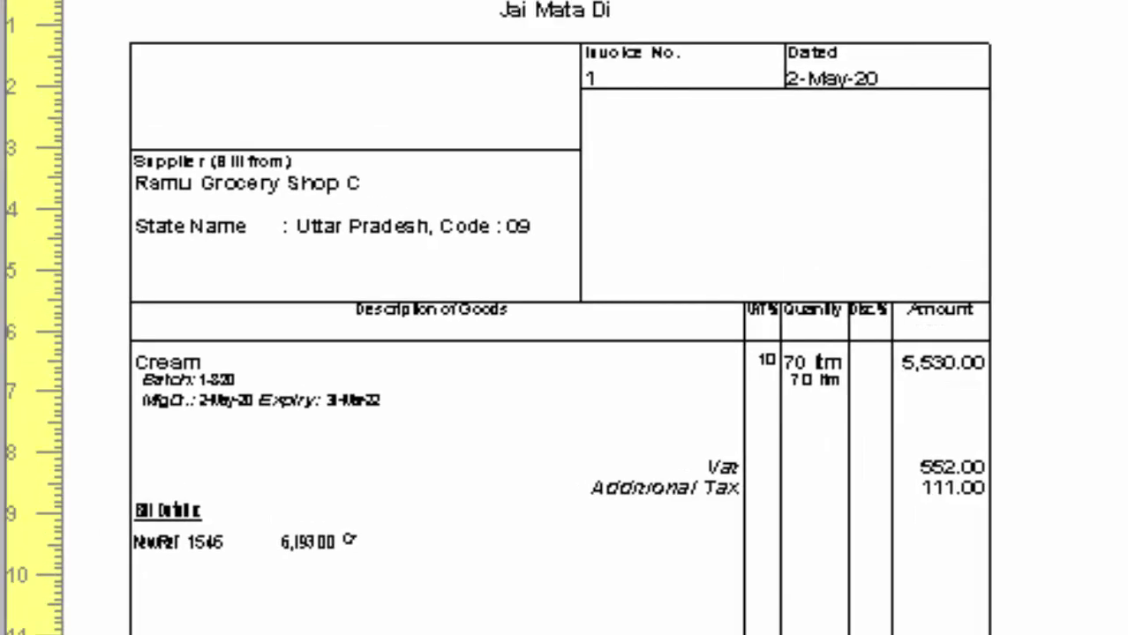
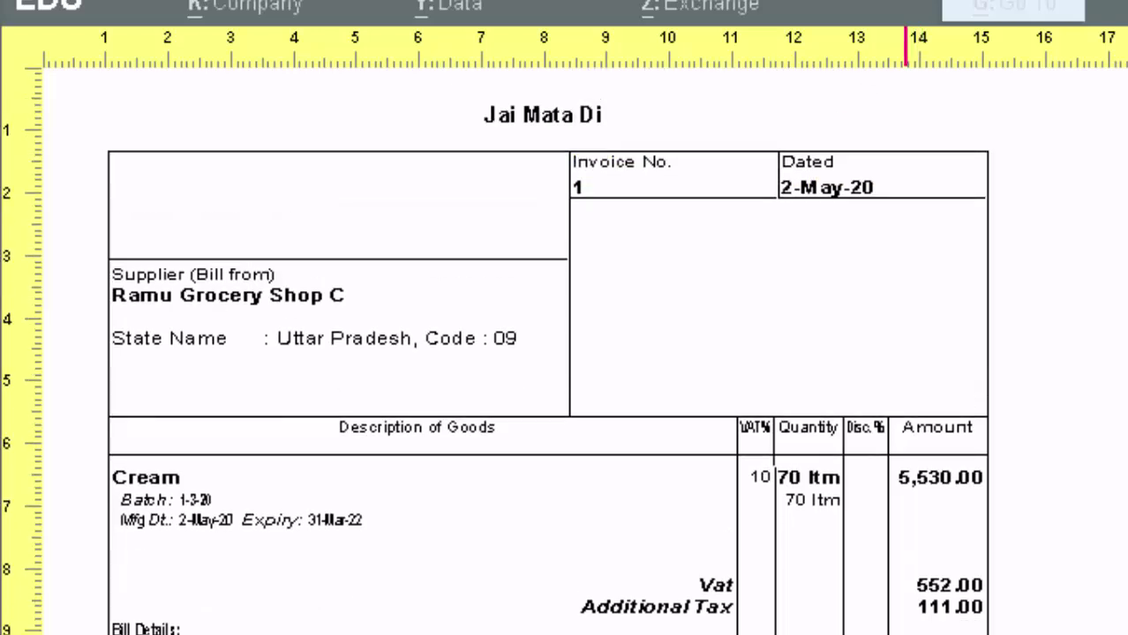
# - Close the purchase invoice print preview and bring up Company Features with F11
pyautogui.press('Escape')
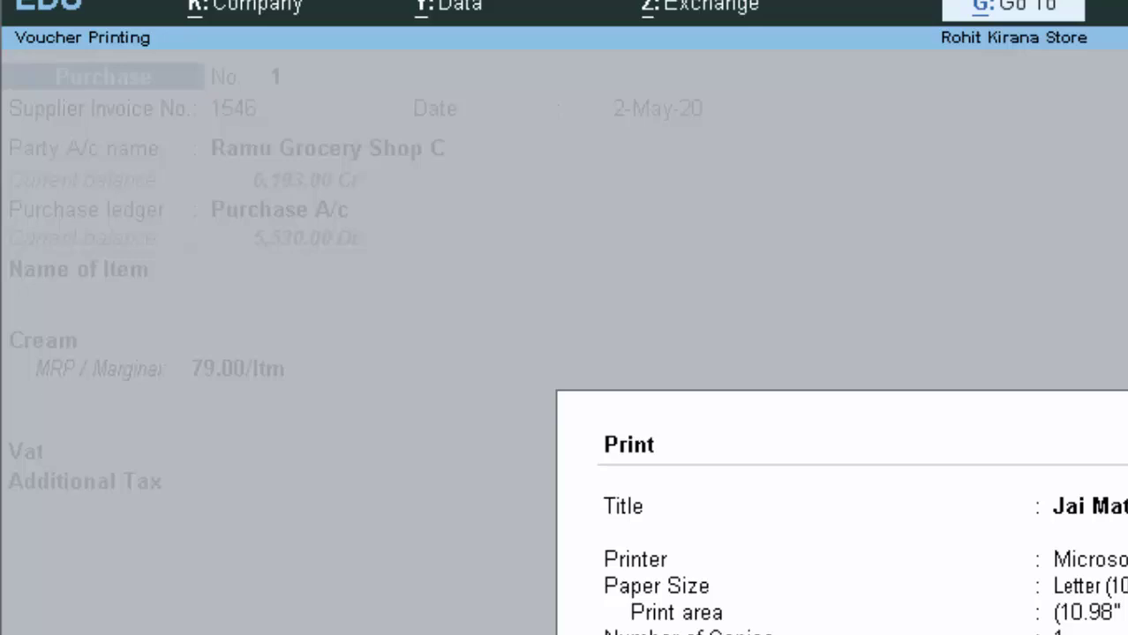
pyautogui.press('Escape')
pyautogui.press('F11')
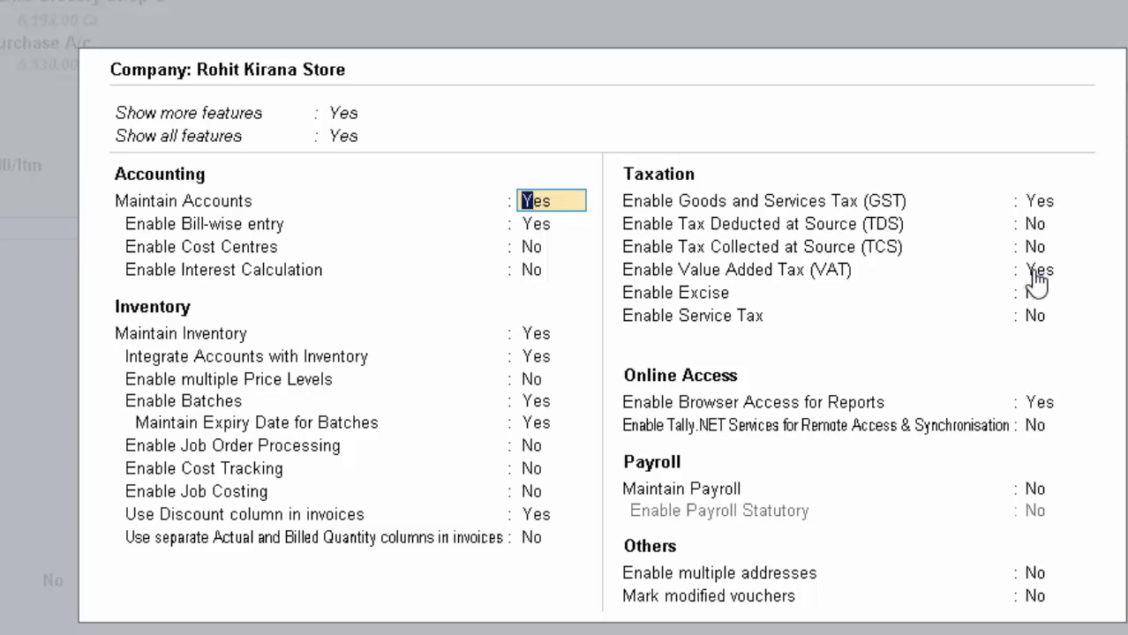
# - Set Enable Value Added Tax to No and enable GST to reach the GST Details form
pyautogui.click(1033, 273)
pyautogui.press('n')
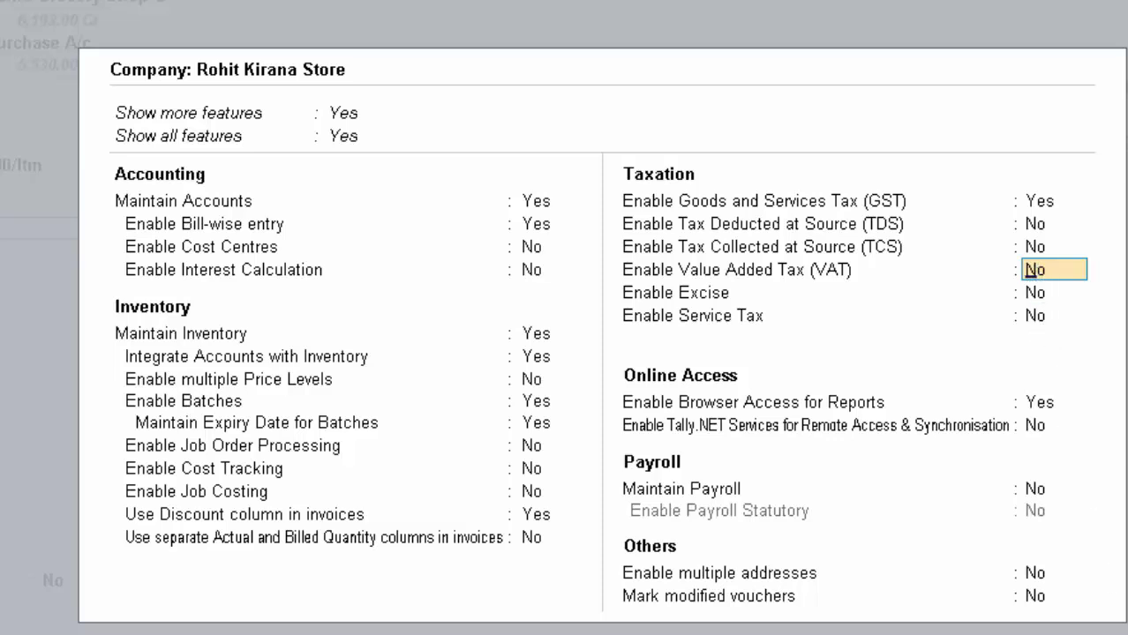
pyautogui.click(1041, 277)
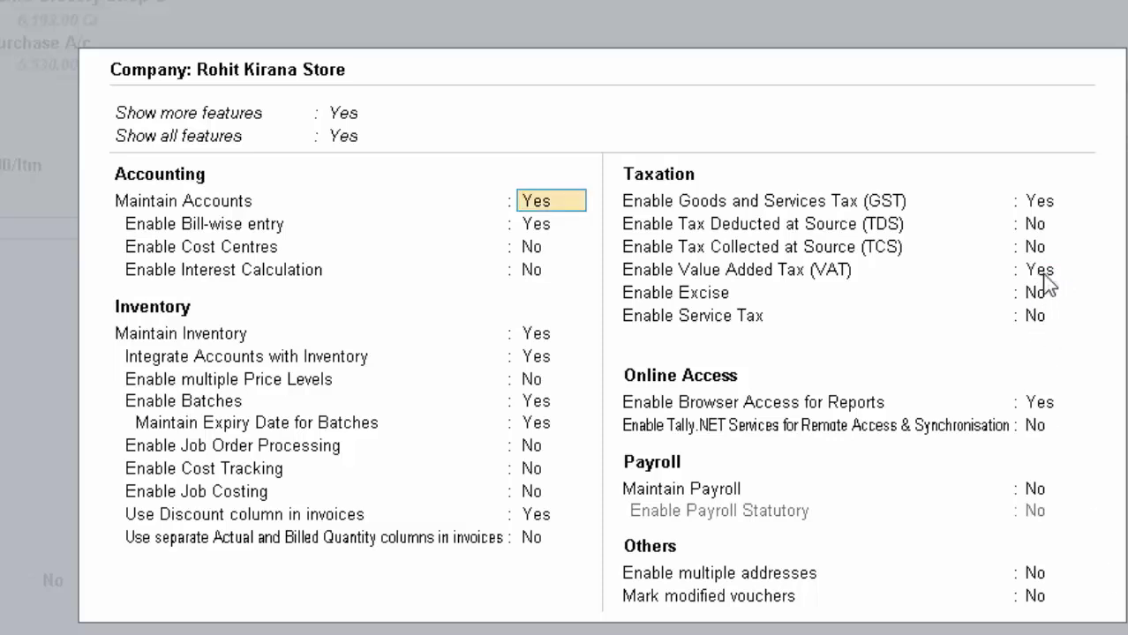
pyautogui.click(1044, 276)
pyautogui.write('No')
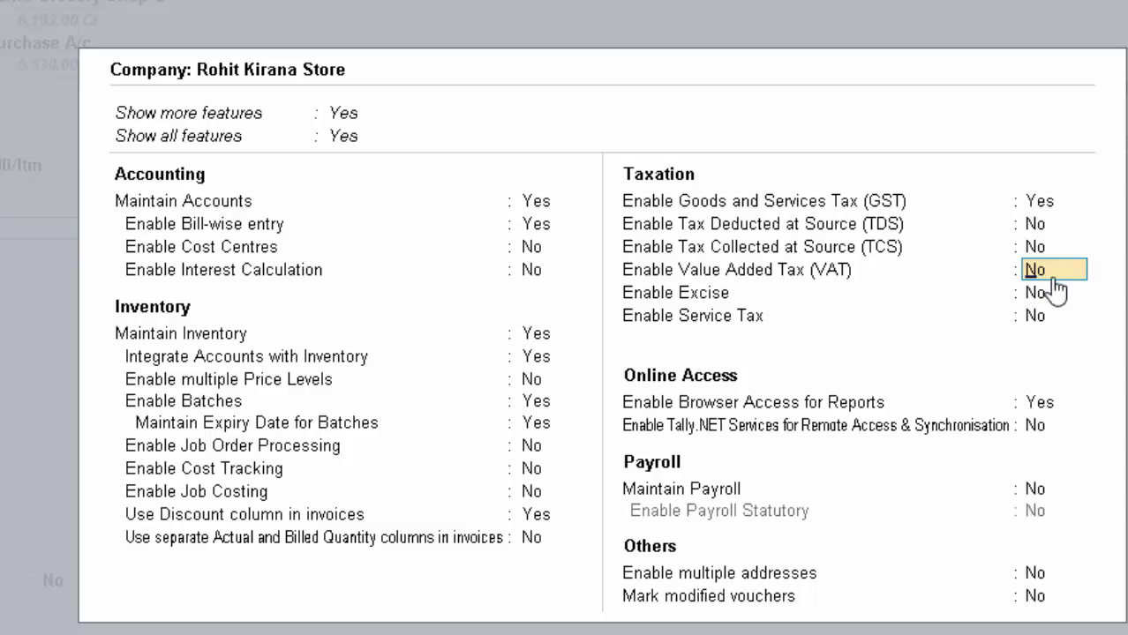
pyautogui.click(1038, 203)
pyautogui.click(1038, 206)
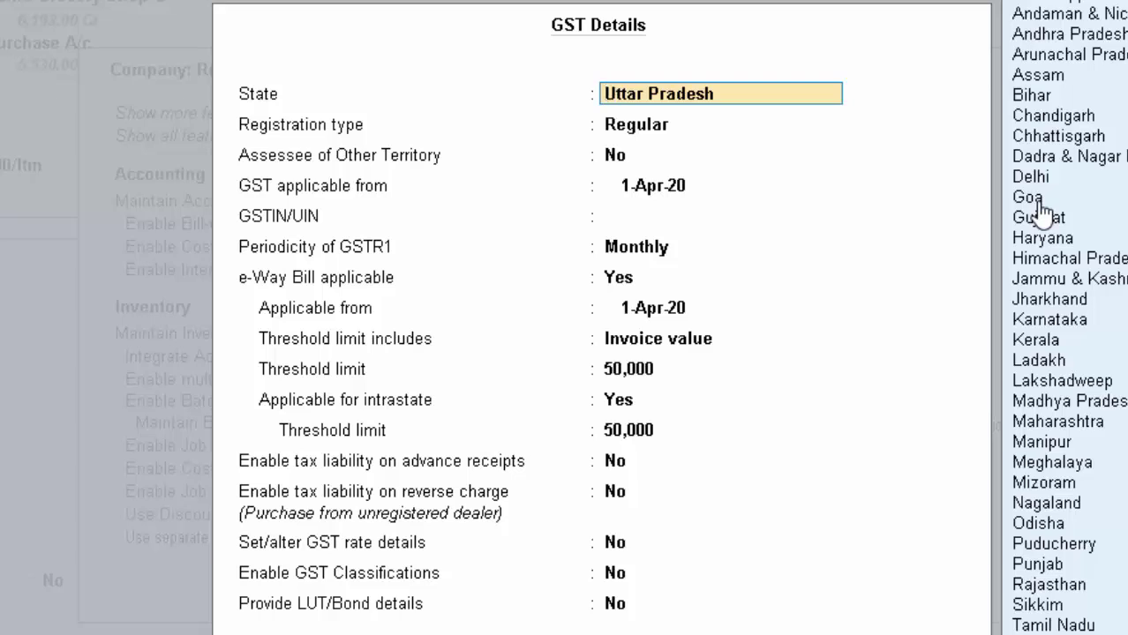
# - Keep Uttar Pradesh, Regular registration and the 1-Apr-20 start date, and enter the company's GSTIN
pyautogui.press('Return')
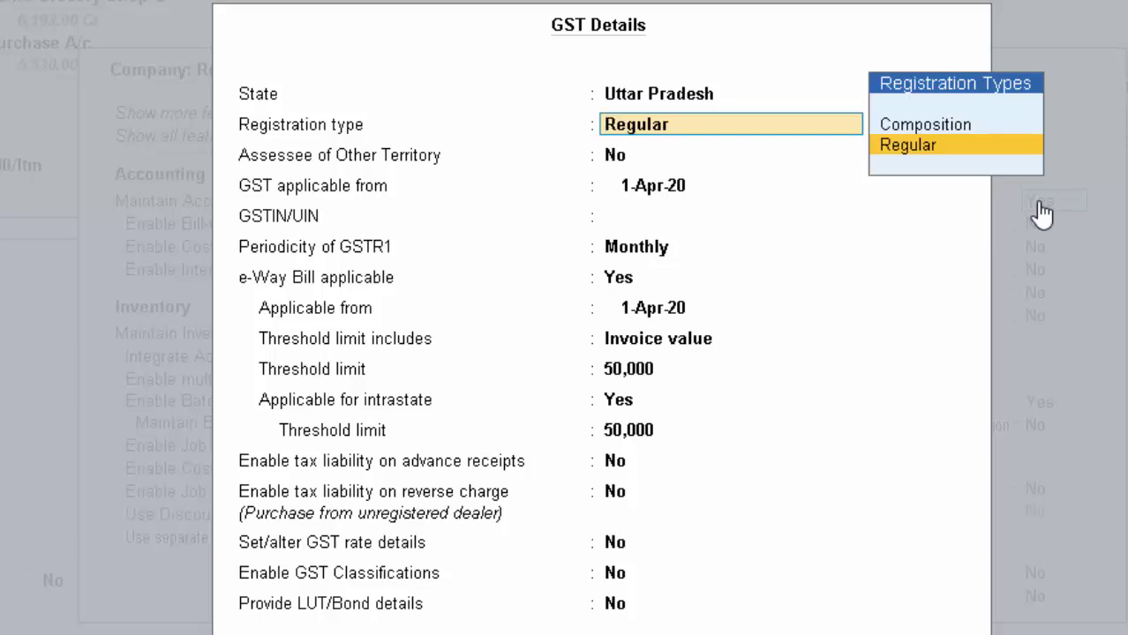
pyautogui.press('Return')
pyautogui.press('Return')
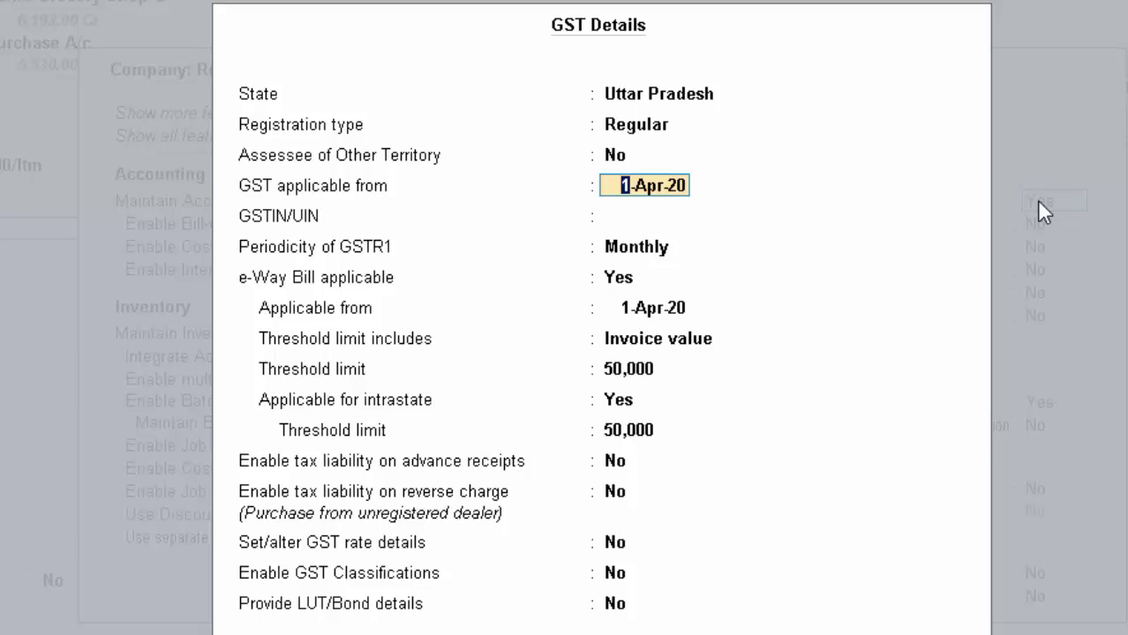
pyautogui.press('Return')
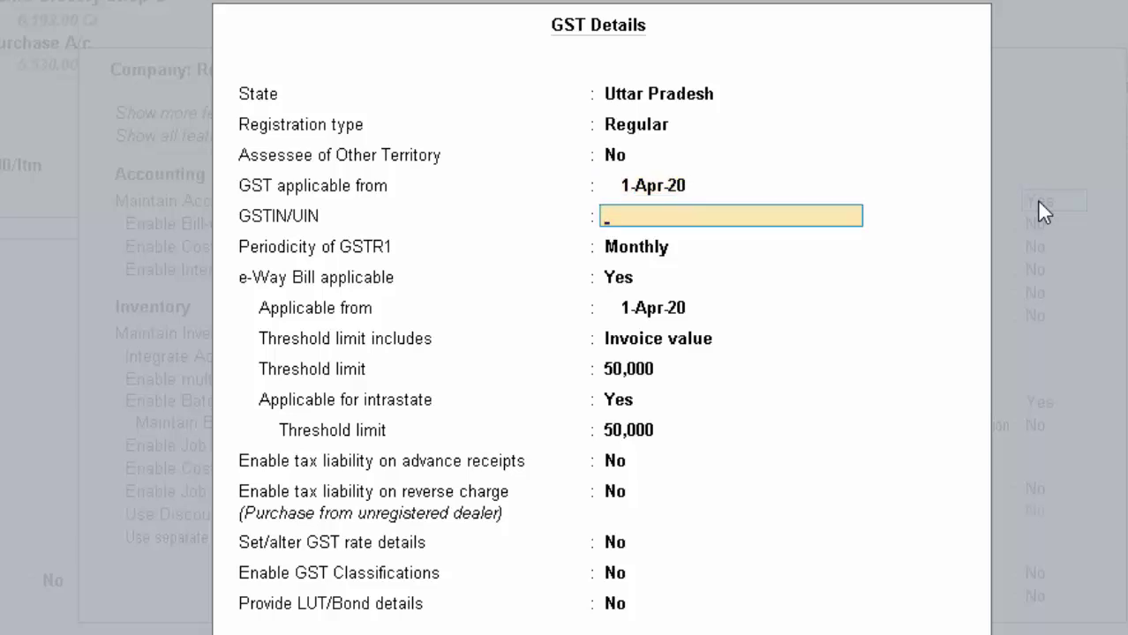
pyautogui.write('AI')
pyautogui.write('SP')
pyautogui.write('TY7890')
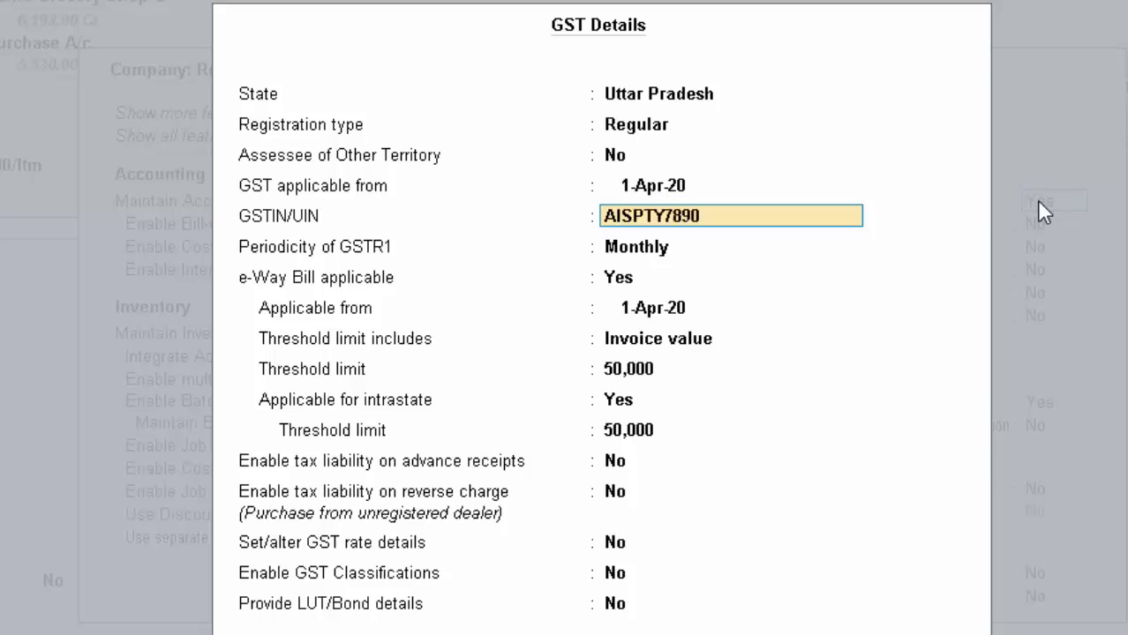
pyautogui.write('G')
pyautogui.press('Return')
# - Keep monthly GSTR1, set e-Way Bill to No, and choose to set GST rate details
pyautogui.press('Return')
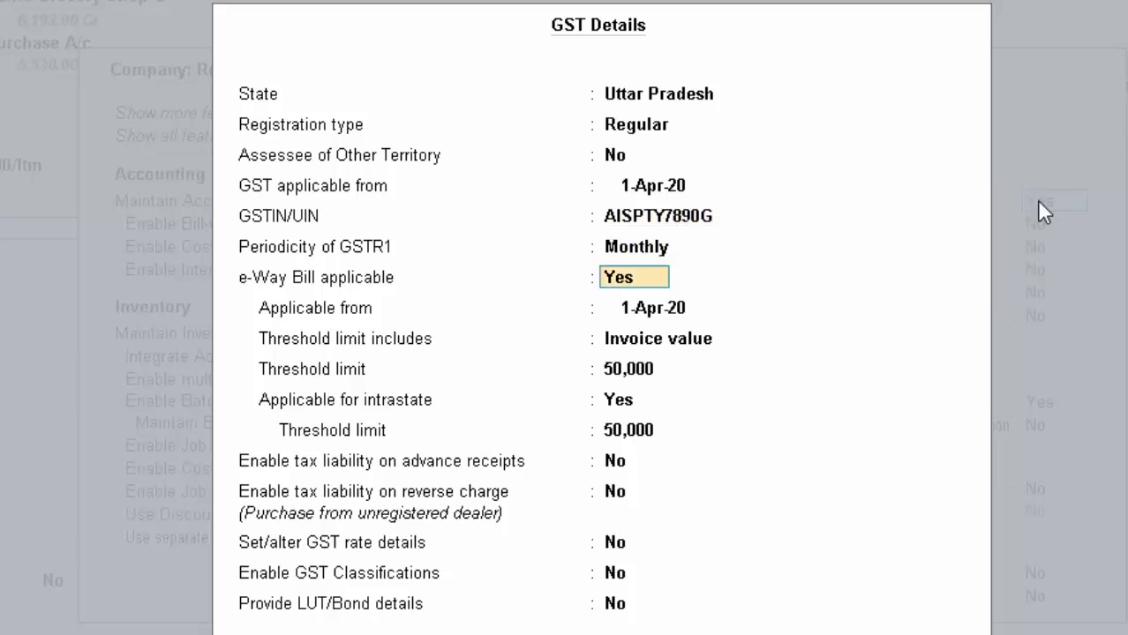
pyautogui.write('n')
pyautogui.press('Return')
pyautogui.press('Return')
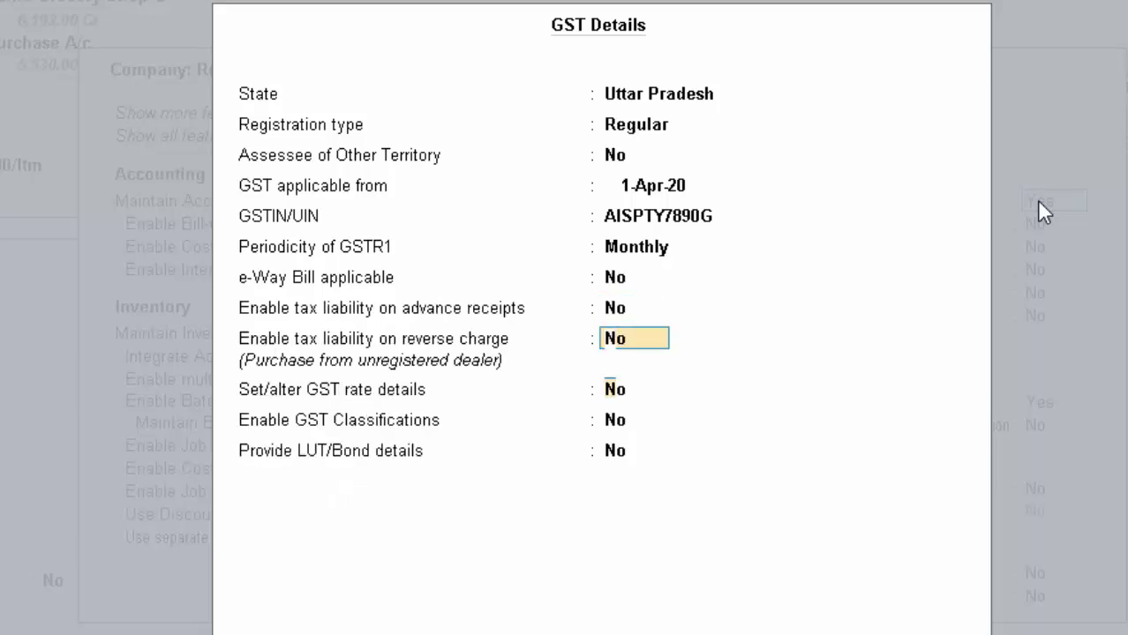
pyautogui.press('Return')
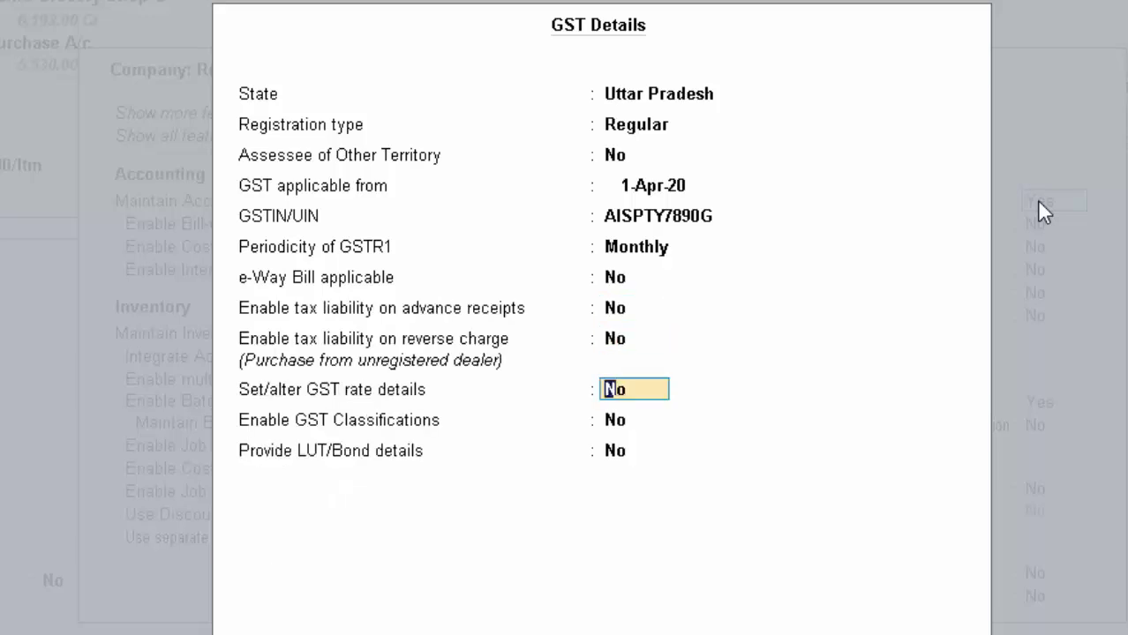
pyautogui.write('y')
pyautogui.press('Return')
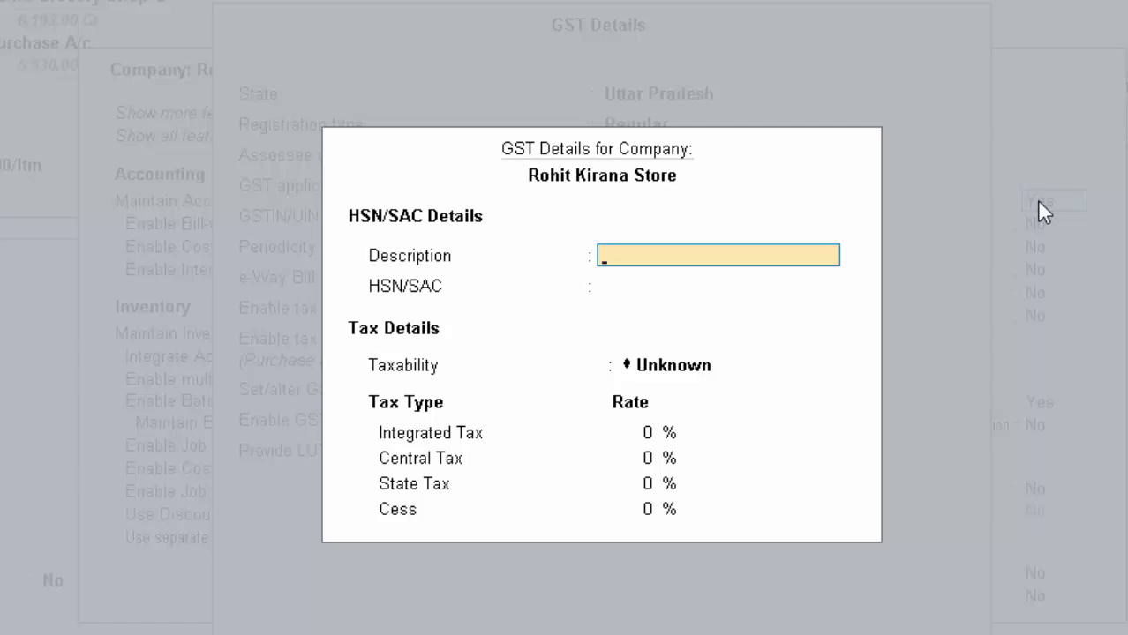
# - Make the company GST rate Taxable at 18% integrated, with 9% central and 9% state tax
pyautogui.press('Return')
pyautogui.press('Return')
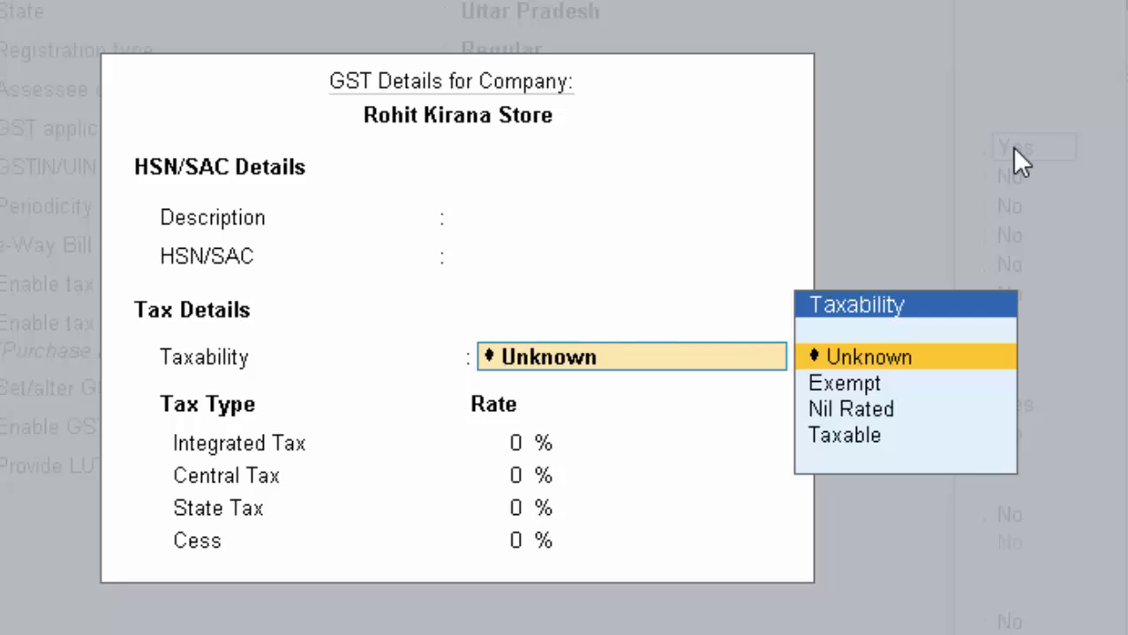
pyautogui.press('Down')
pyautogui.press('Down')
pyautogui.press('Down')
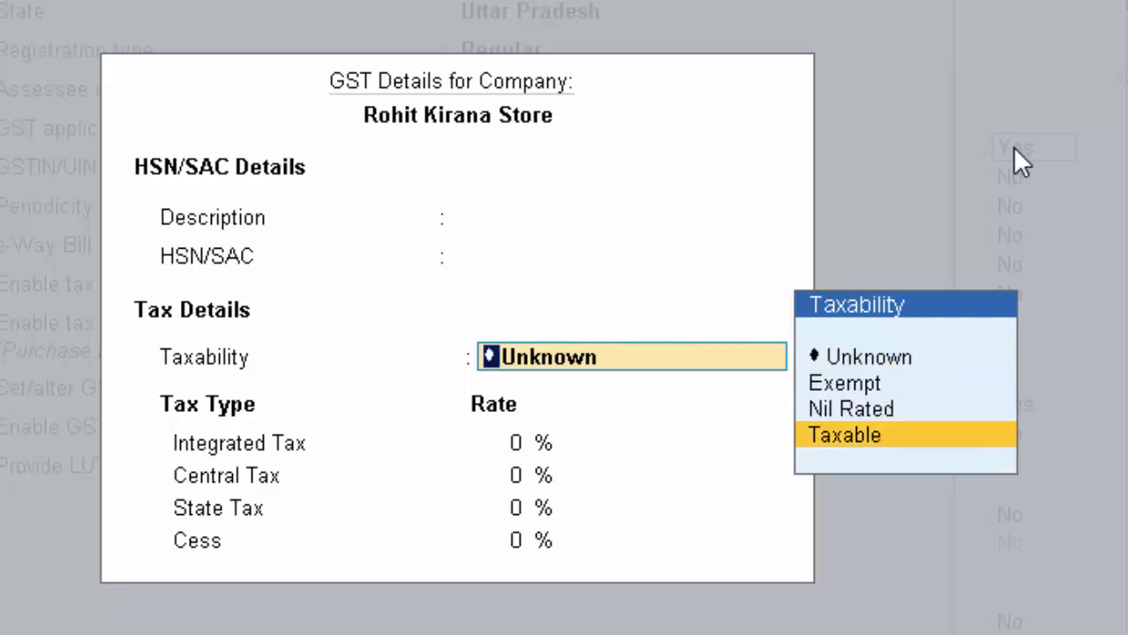
pyautogui.press('Return')
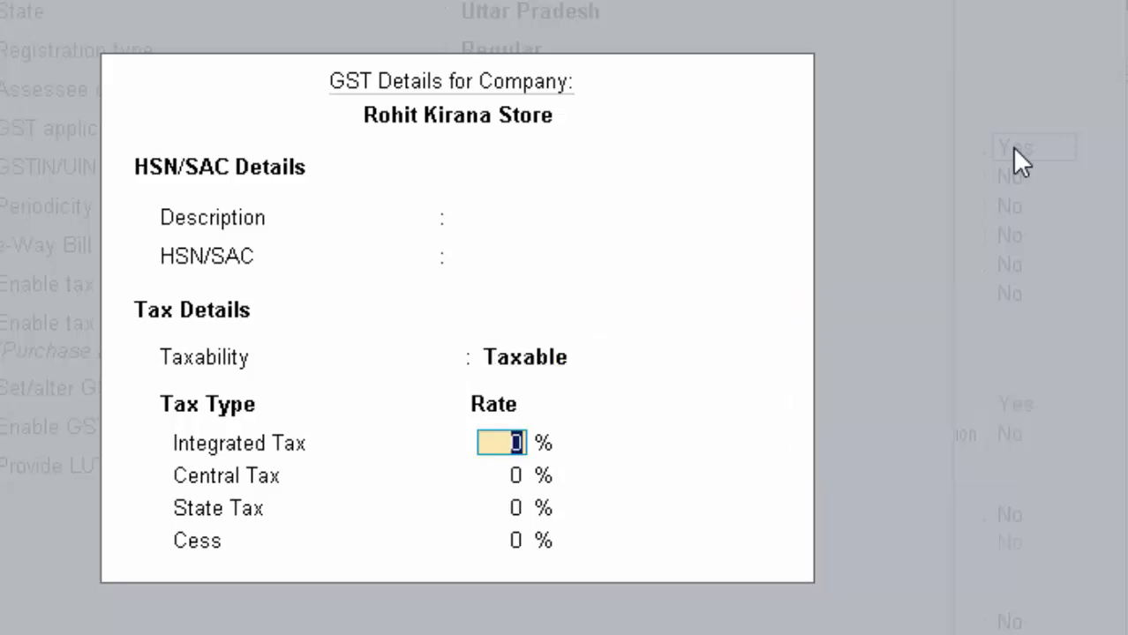
pyautogui.write('18')
pyautogui.press('Return')
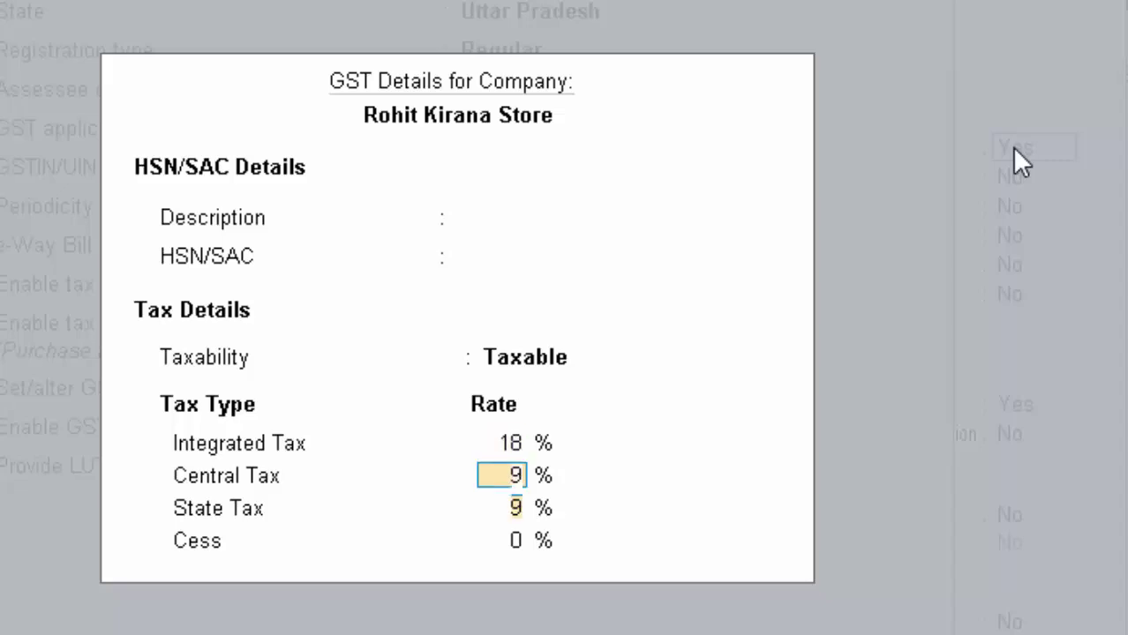
pyautogui.press('Return')
pyautogui.press('Return')
pyautogui.press('Return')
pyautogui.press('Return')
pyautogui.press('Return')
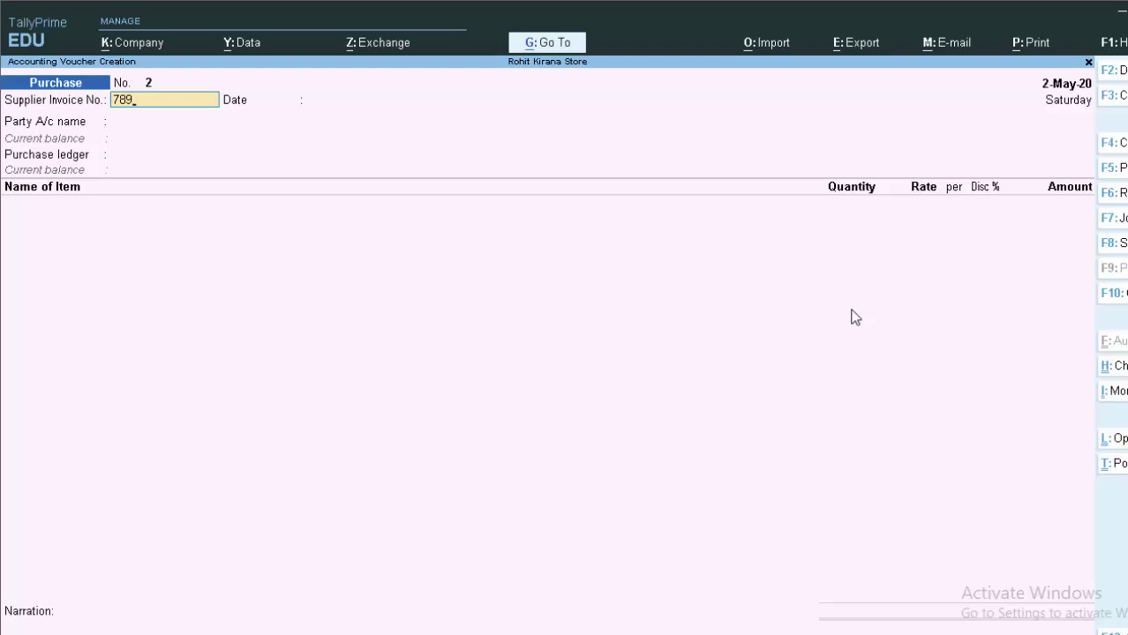
# - Accept the GST settings and bill purchase voucher No. 2, dated 2-May-20, from Ramu Grocery Shop C
pyautogui.press('Return')
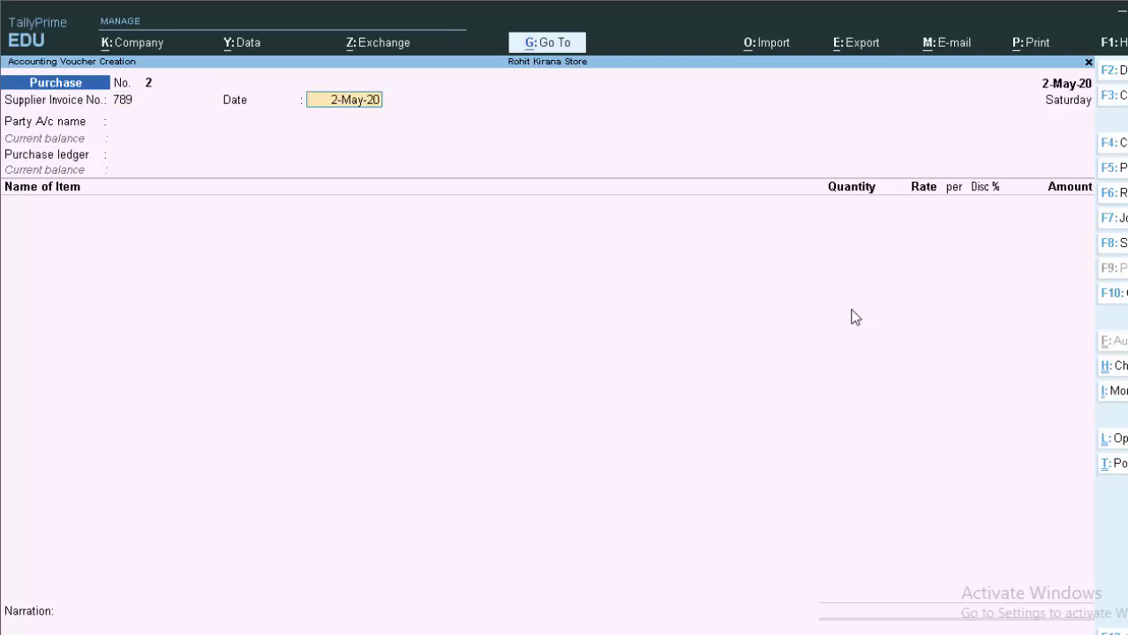
pyautogui.press('Return')
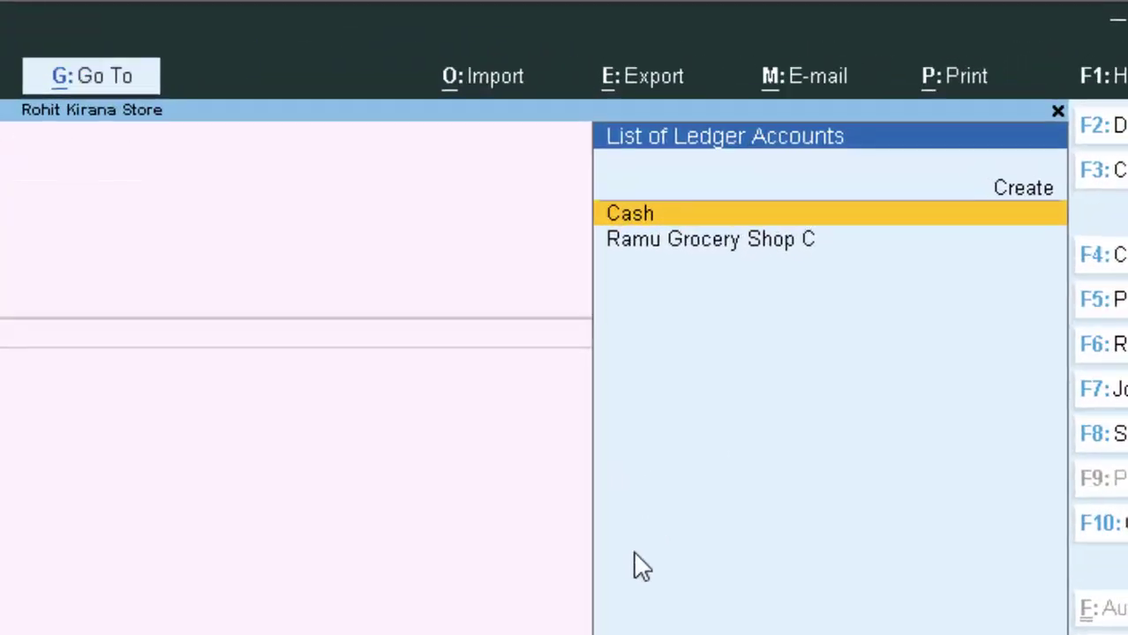
pyautogui.press('Down')
pyautogui.press('Return')
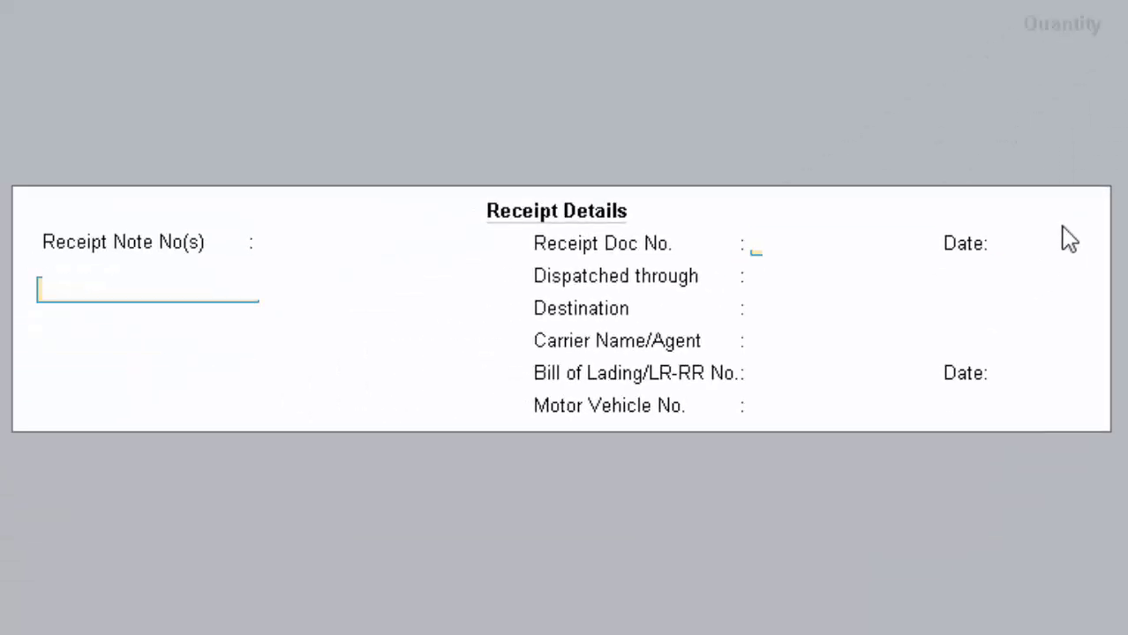
pyautogui.press('Return')
pyautogui.press('Return')
pyautogui.press('Return')
pyautogui.press('Return')
pyautogui.press('Return')
pyautogui.press('Return')
pyautogui.press('Return')
pyautogui.press('Return')
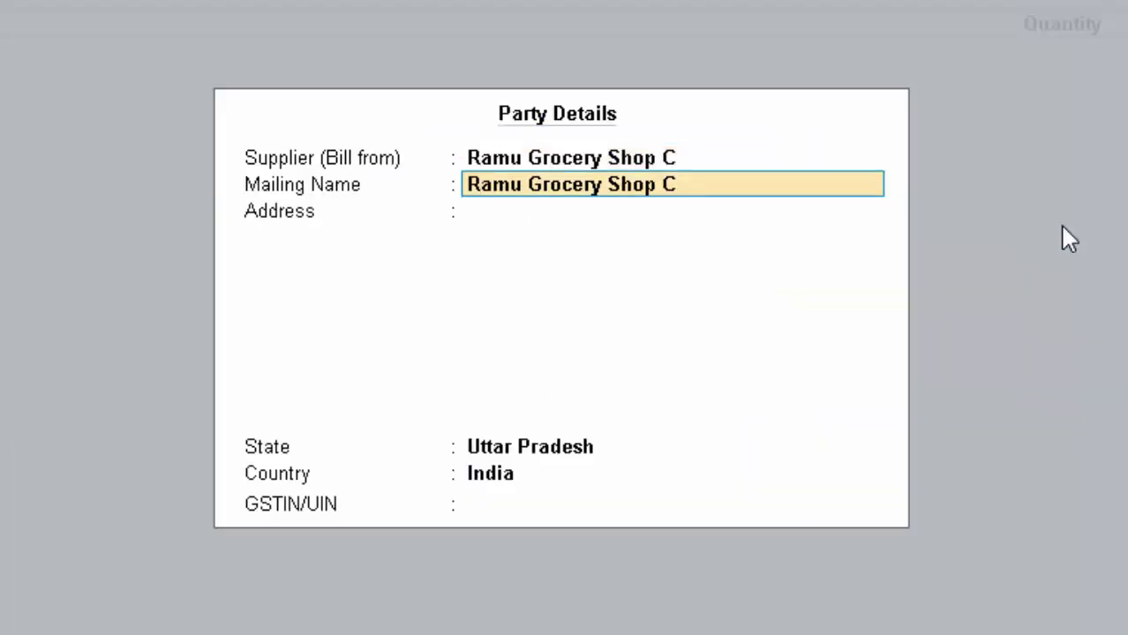
pyautogui.press('Return')
pyautogui.press('Return')
pyautogui.press('Return')
pyautogui.press('Return')
pyautogui.press('Return')
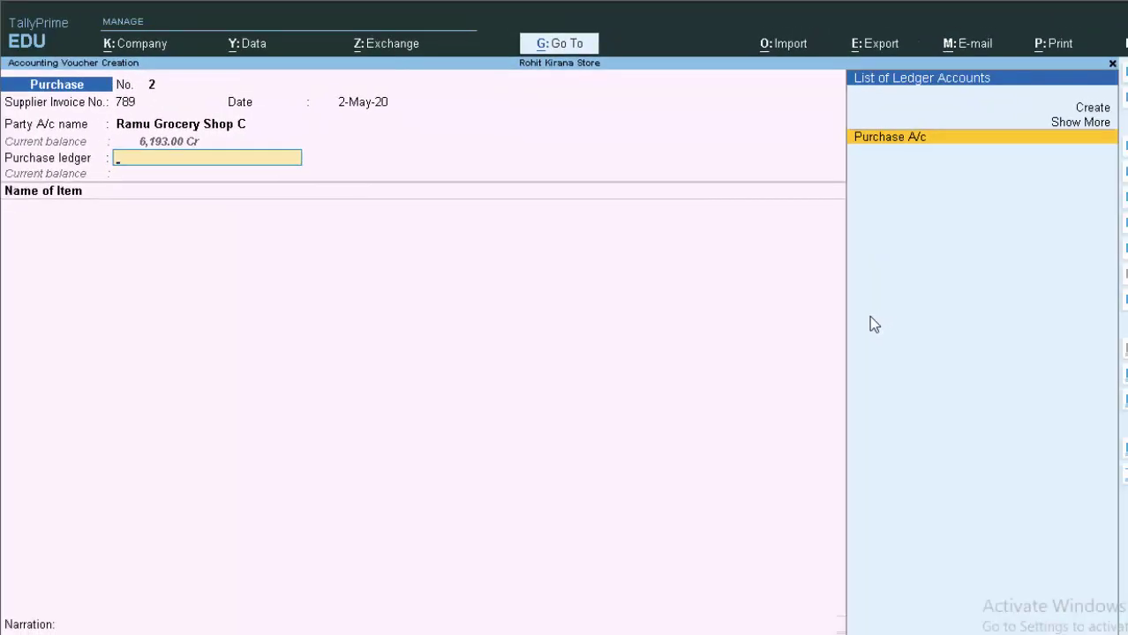
pyautogui.press('Return')
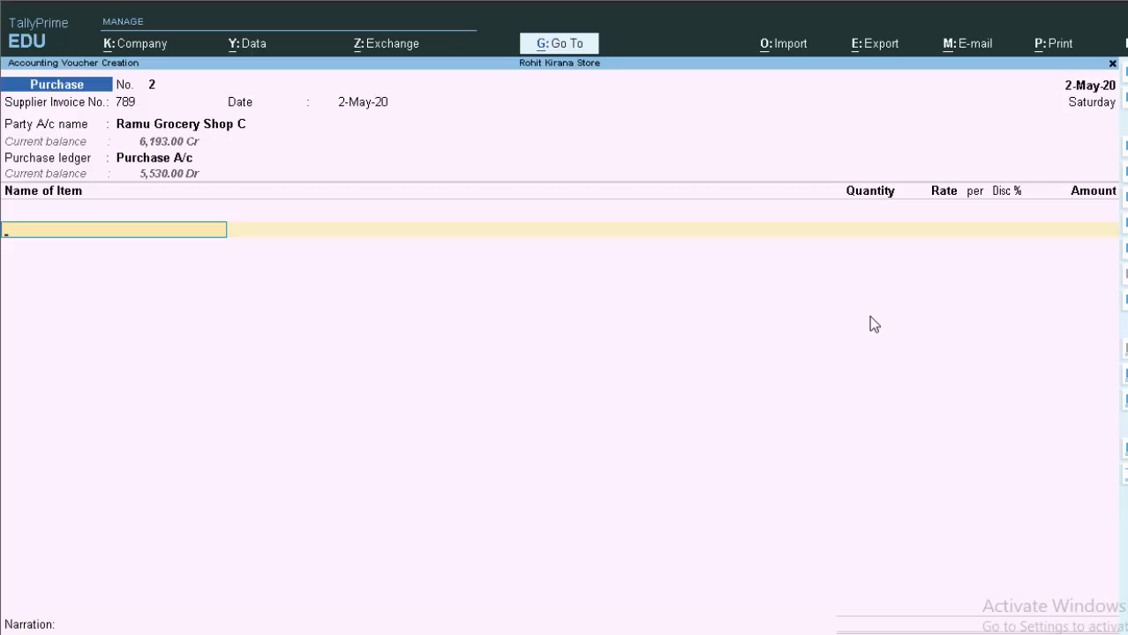
# - Add Keyboard with new batch 1: 89 Itm at 299.00 (26,611.00), expiring 2-Apr-22
pyautogui.write('K')
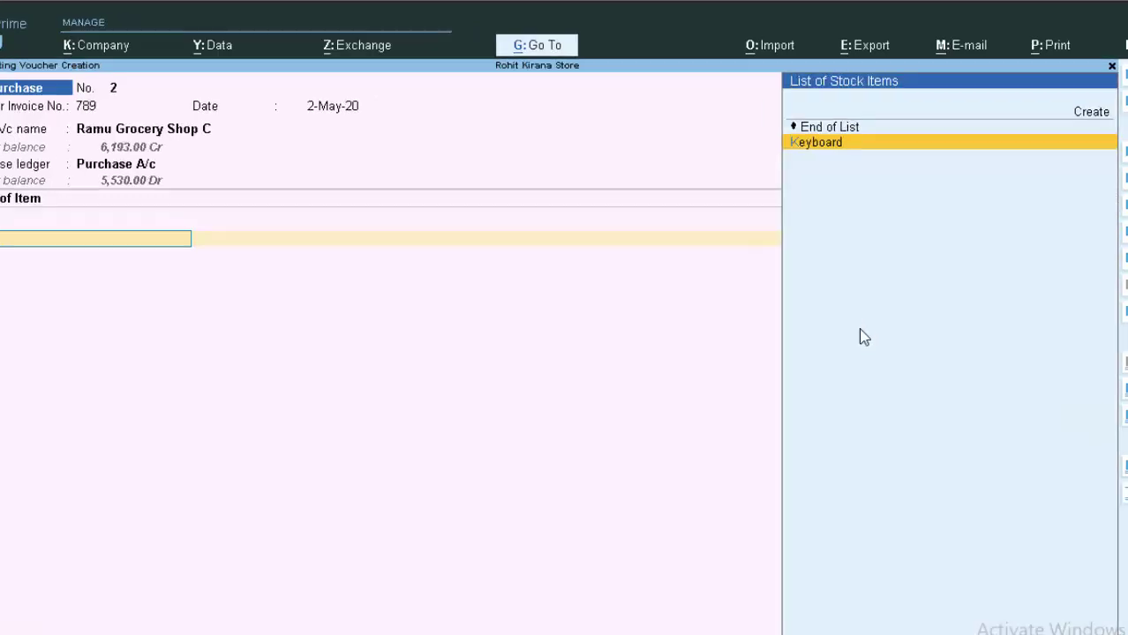
pyautogui.press('Return')
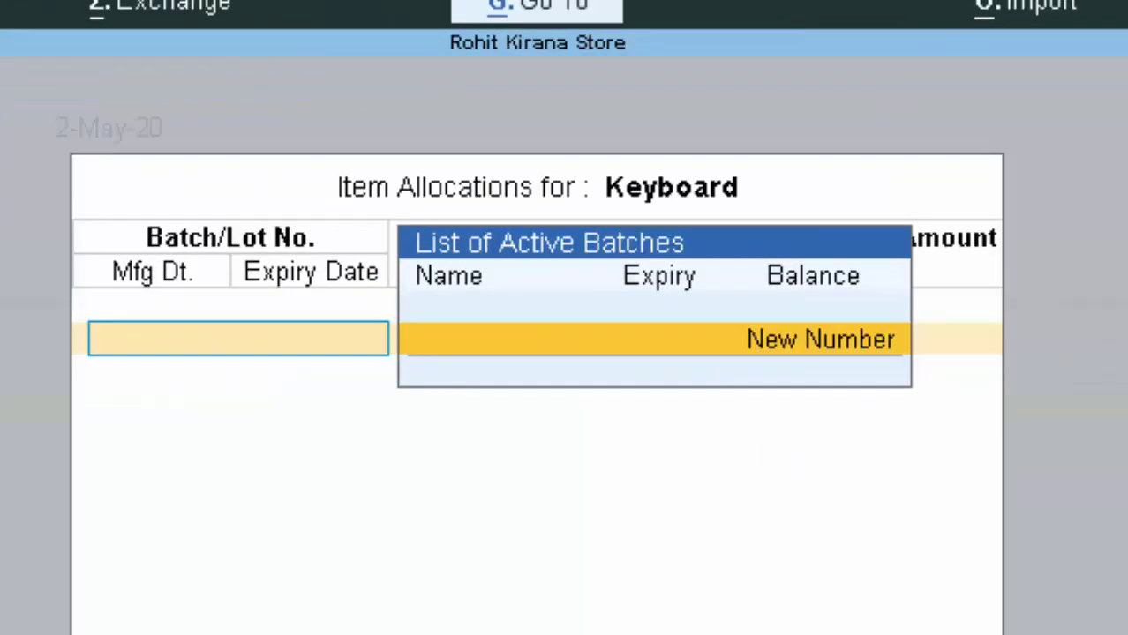
pyautogui.press('Return')
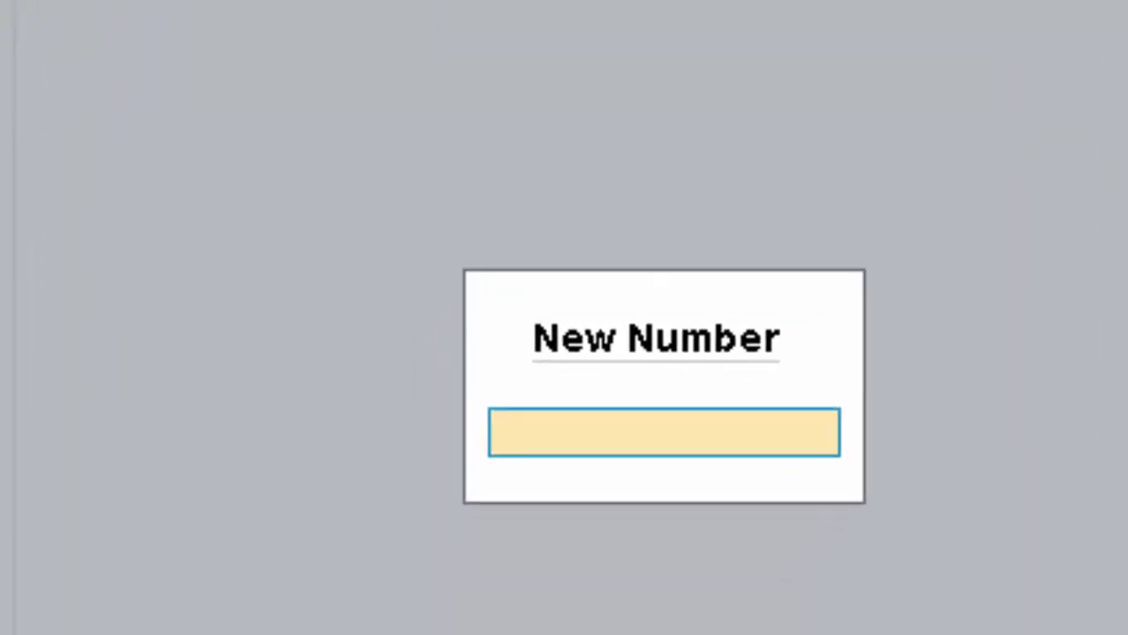
pyautogui.write('1')
pyautogui.press('Return')
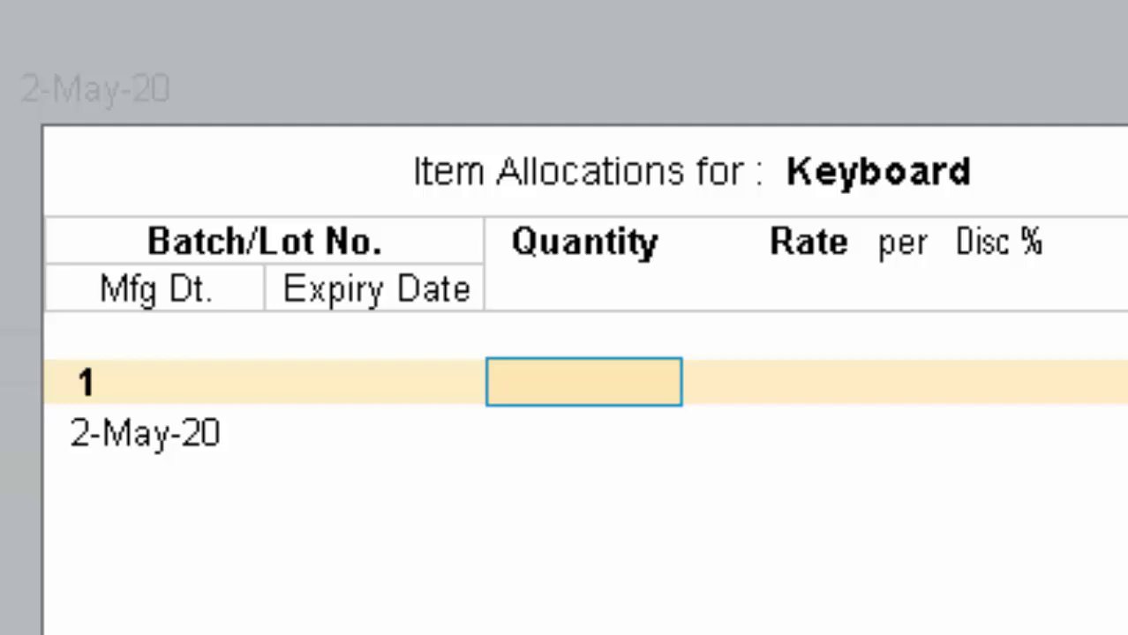
pyautogui.write('89')
pyautogui.press('Return')
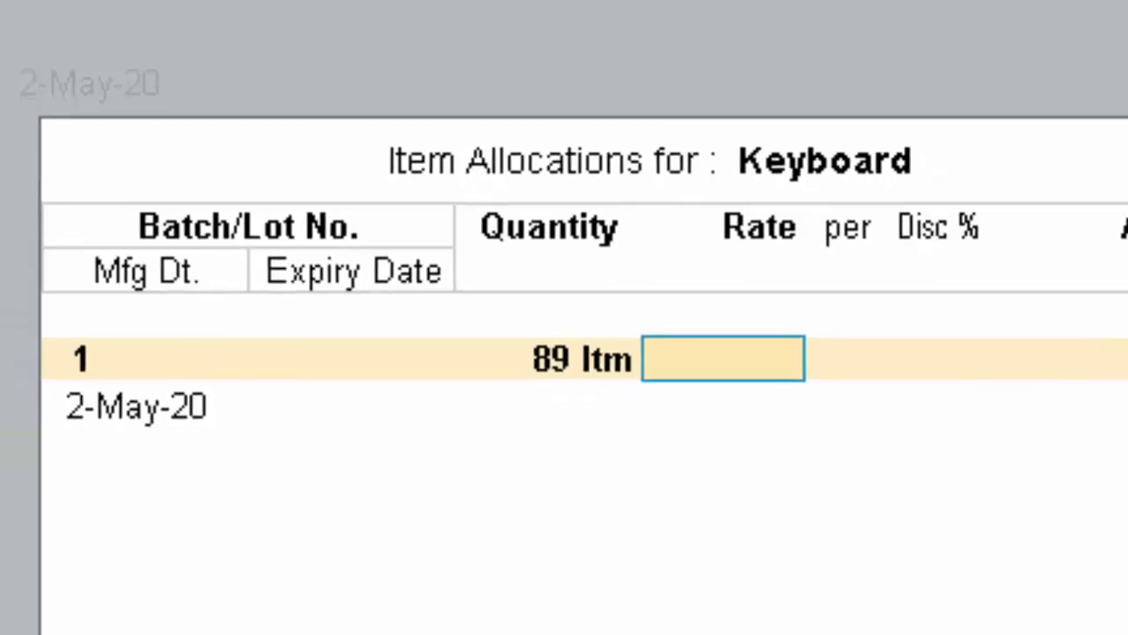
pyautogui.write('299')
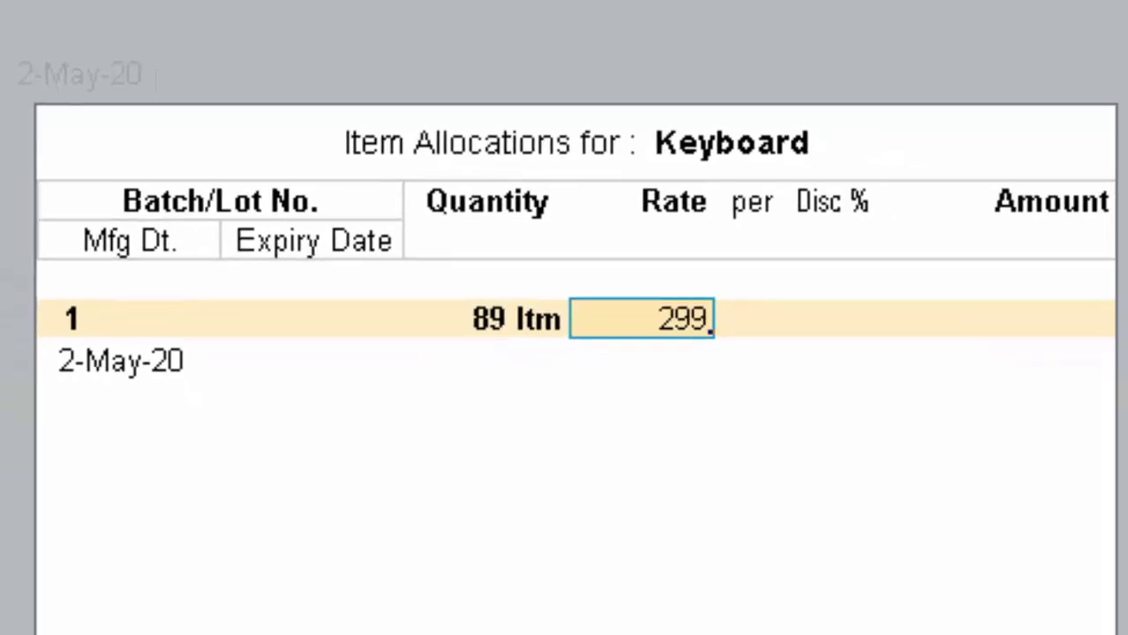
pyautogui.press('Return')
pyautogui.press('Return')
pyautogui.press('Return')
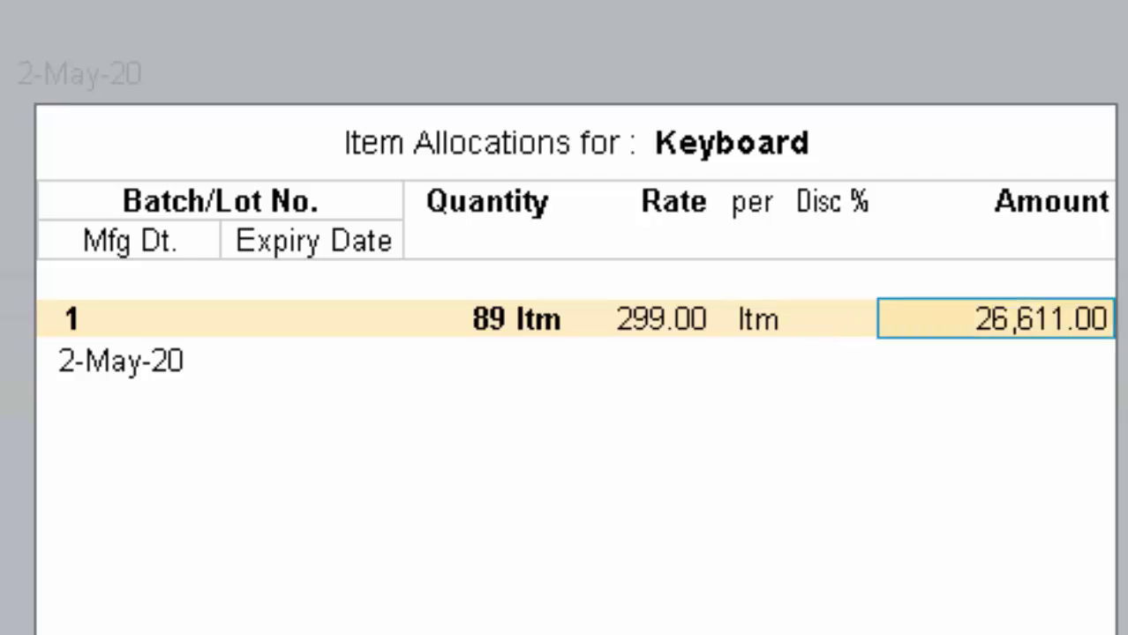
pyautogui.press('Return')
pyautogui.press('Return')
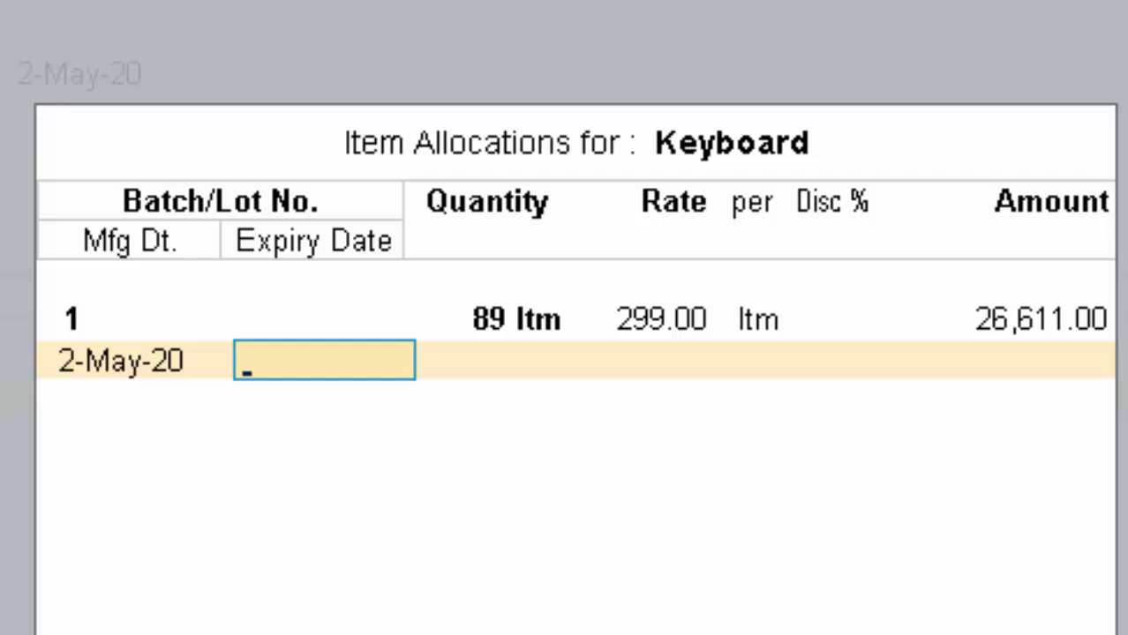
pyautogui.write('2')
pyautogui.write('-')
pyautogui.write('4-2')
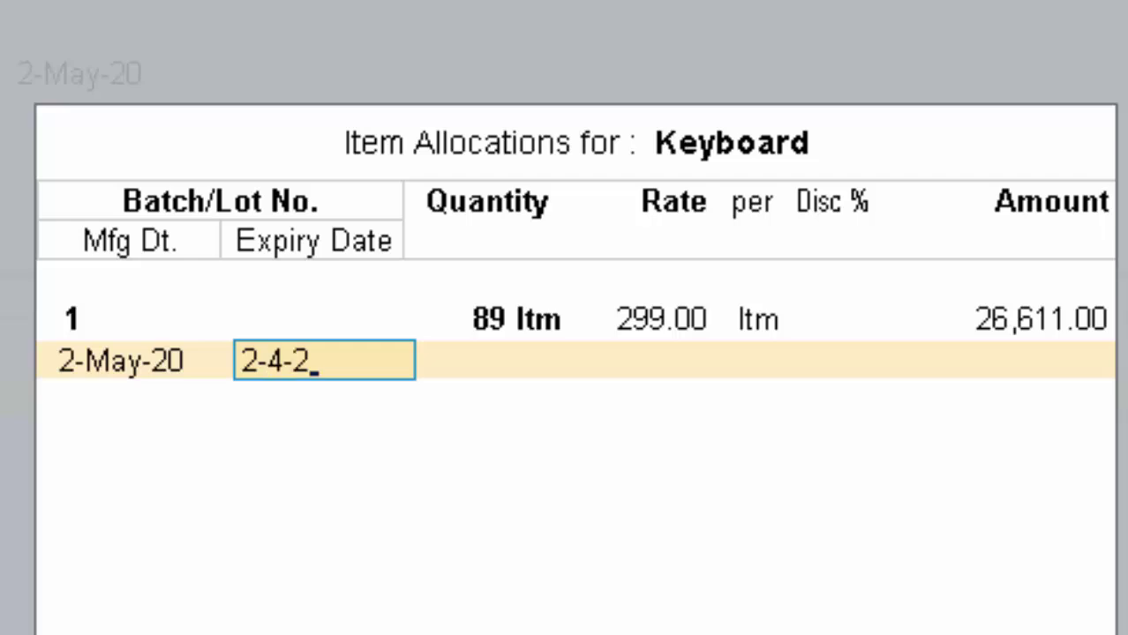
pyautogui.write('022')
pyautogui.press('Return')
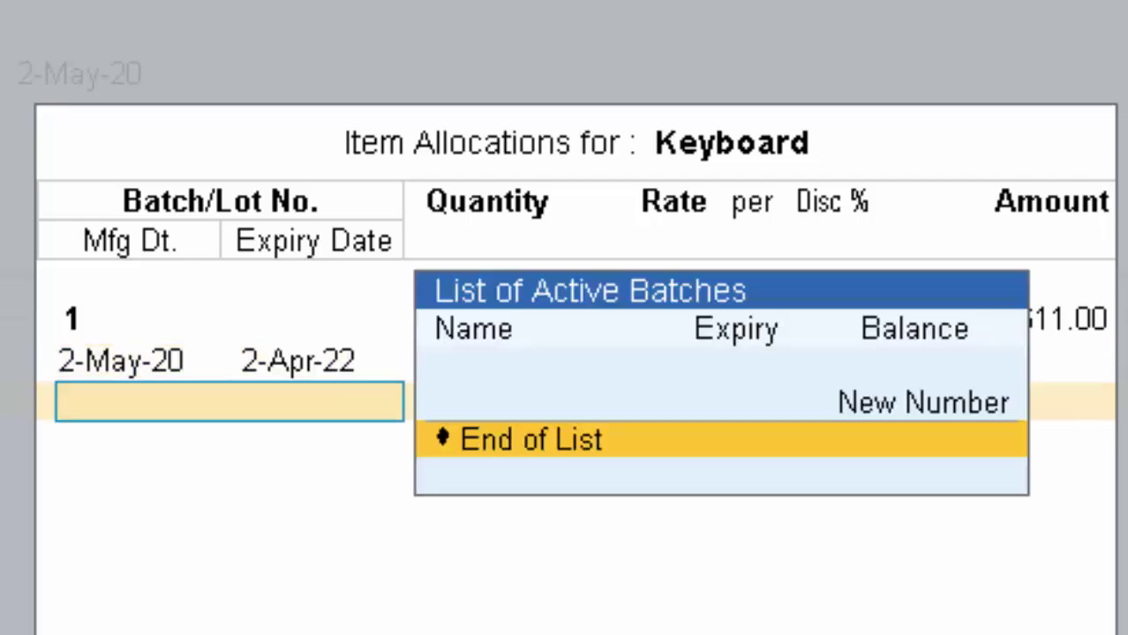
pyautogui.press('Return')
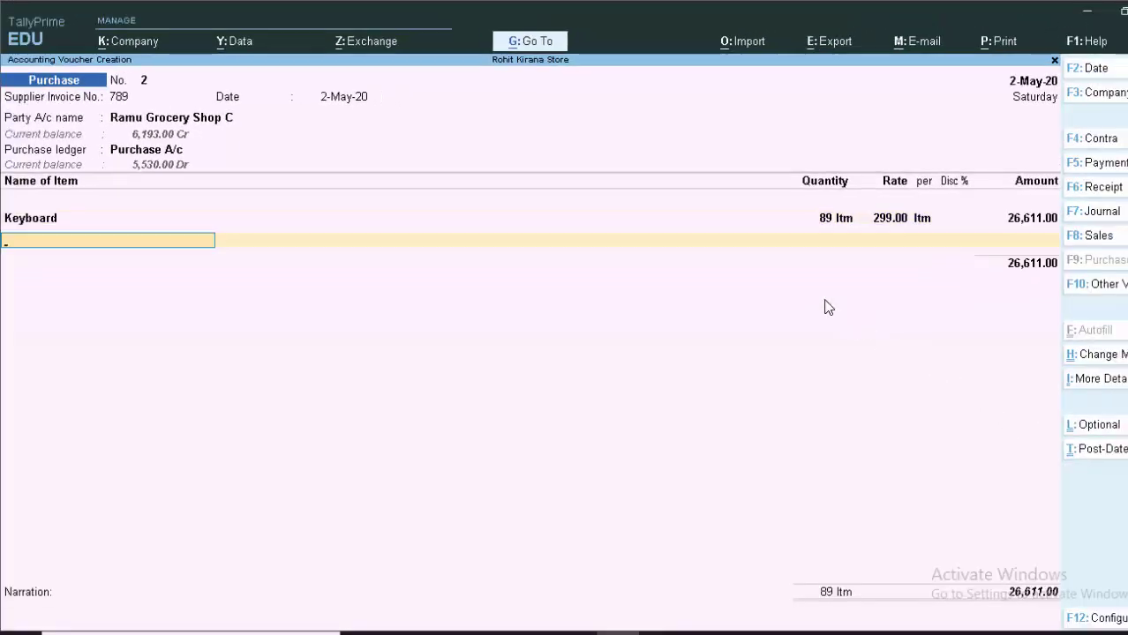
# - End the item list and add the Cgst ledger as a tax line
pyautogui.press('Return')
pyautogui.press('Return')
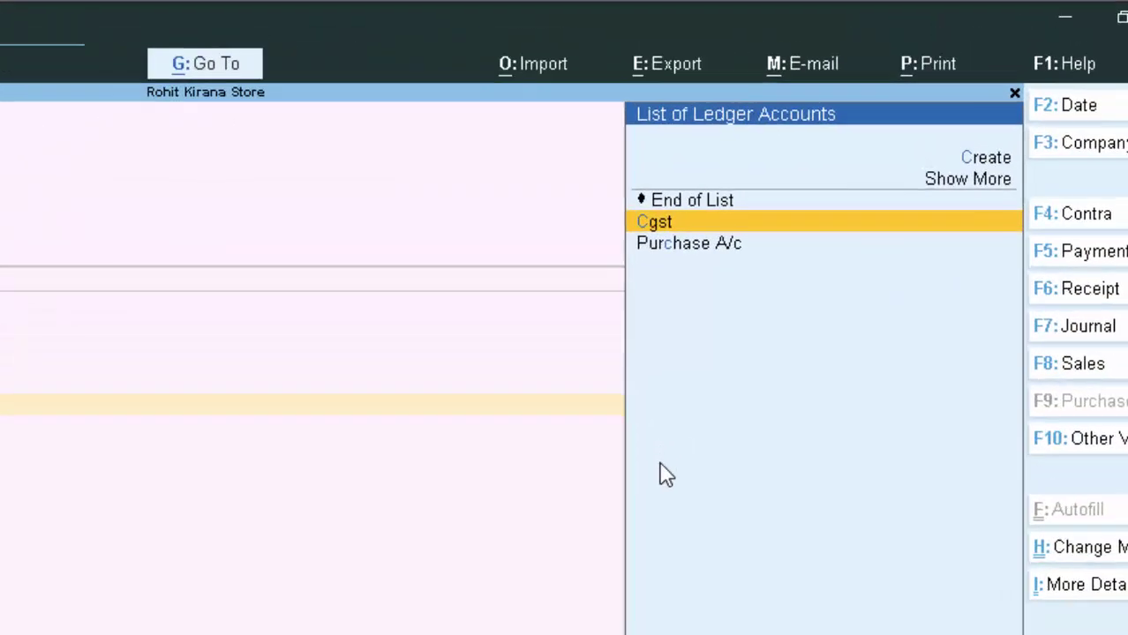
pyautogui.press('Return')
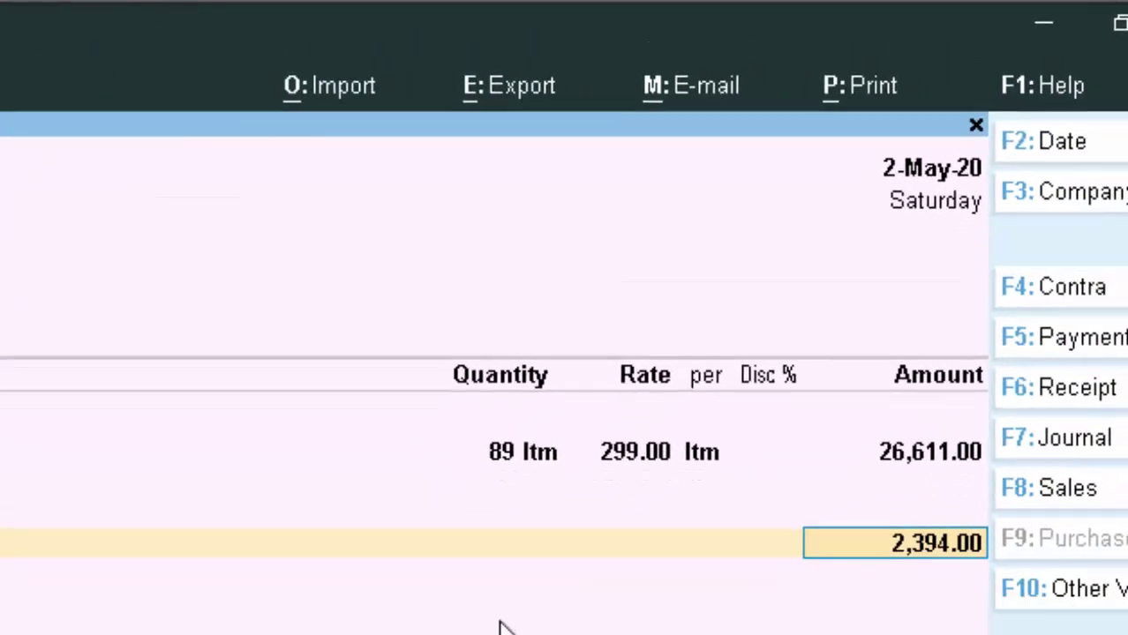
pyautogui.press('Return')
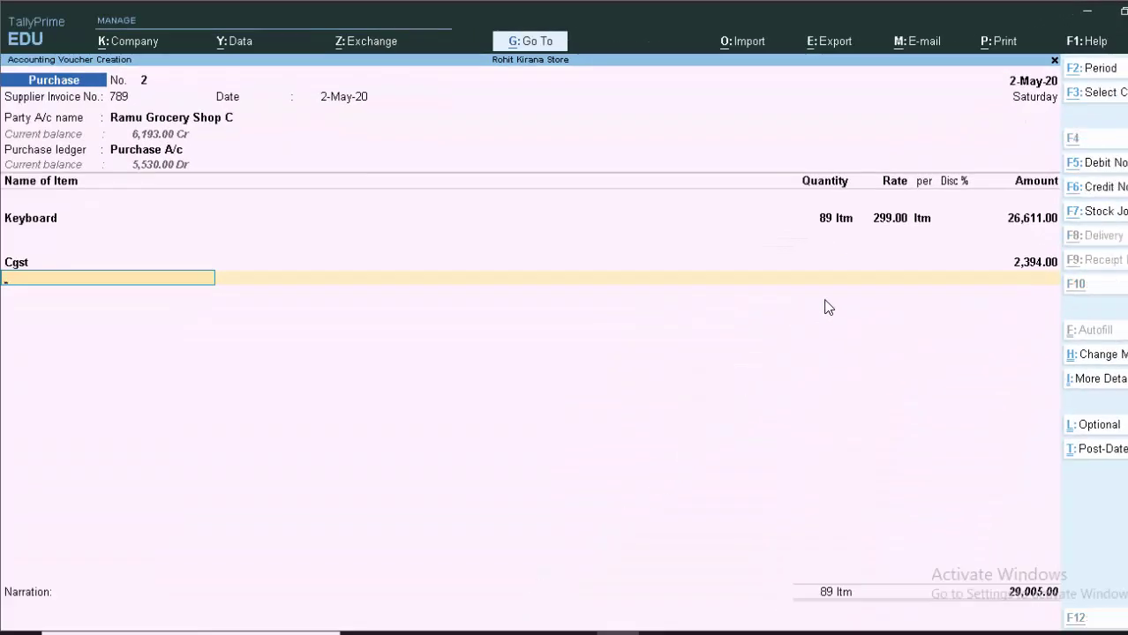
# - Create Sgst under Duties & Taxes (GST, State Tax, Normal Rounding, limit 3) and save the voucher
pyautogui.hotkey('alt', 'c')
pyautogui.write('S')
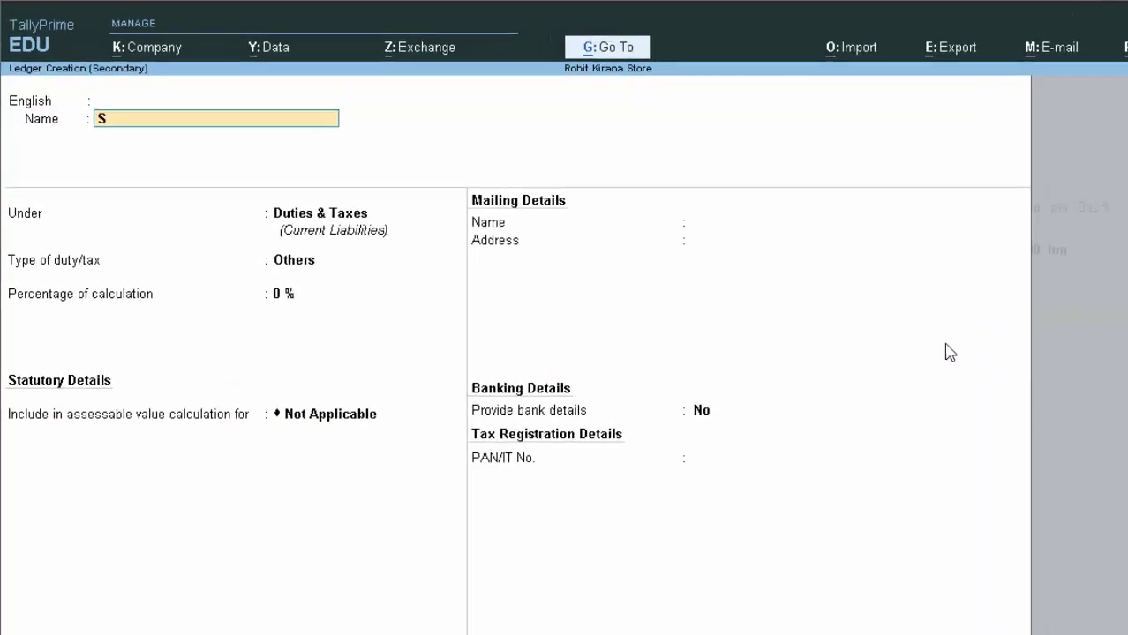
pyautogui.write('gst')
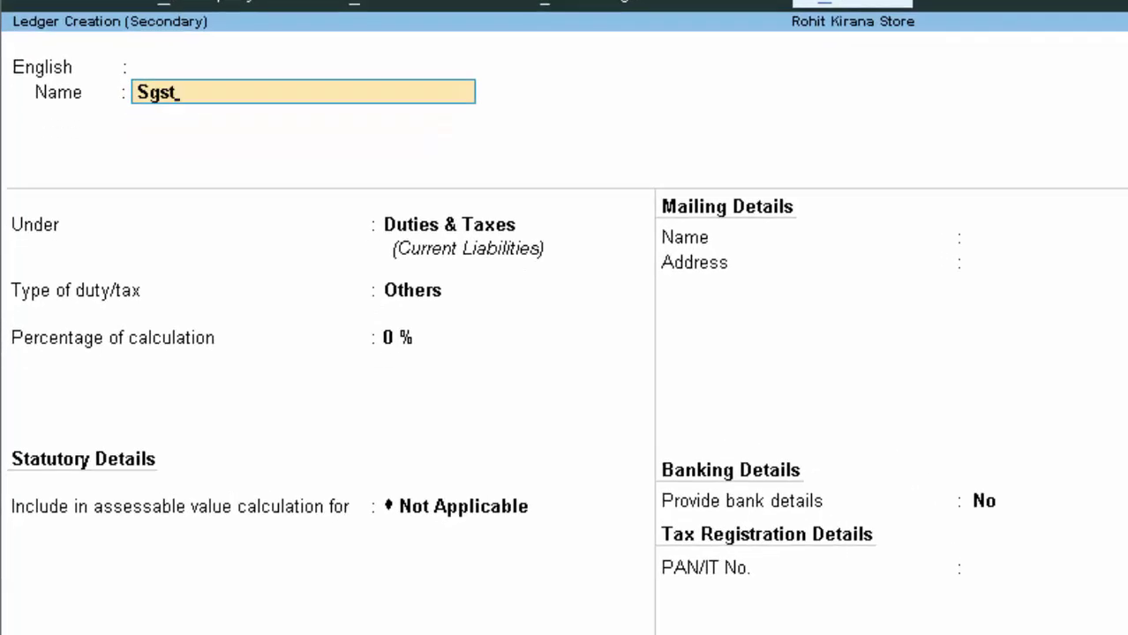
pyautogui.press('Return')
pyautogui.press('Return')
pyautogui.press('Return')
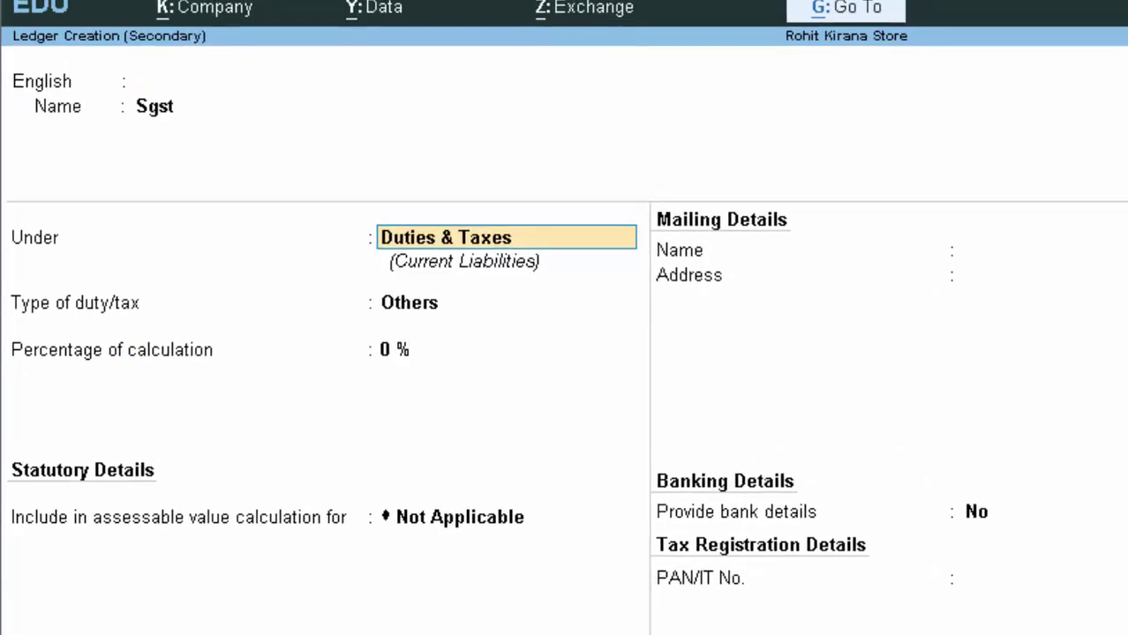
pyautogui.press('Return')
pyautogui.press('Up')
pyautogui.press('Return')
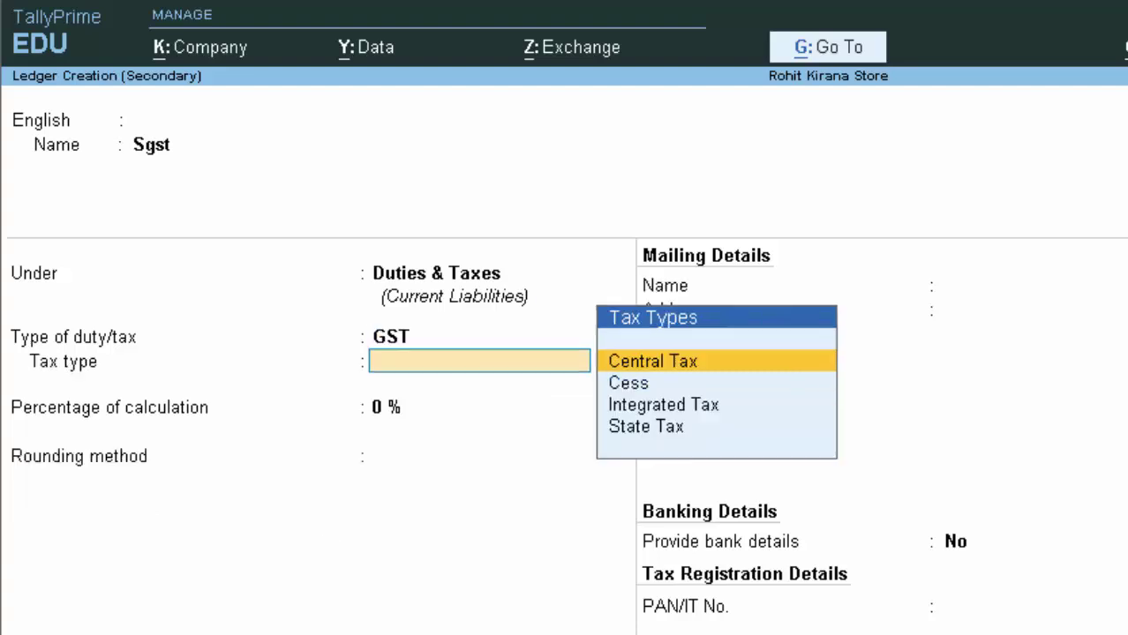
pyautogui.press('Down')
pyautogui.press('Down')
pyautogui.press('Down')
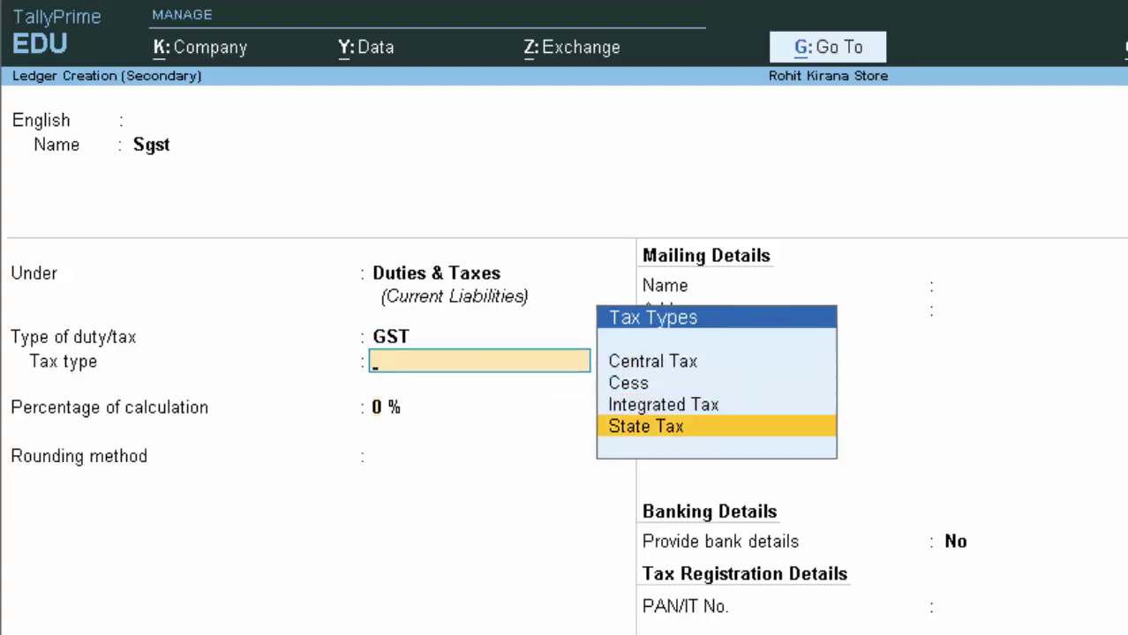
pyautogui.press('Return')
pyautogui.press('Return')
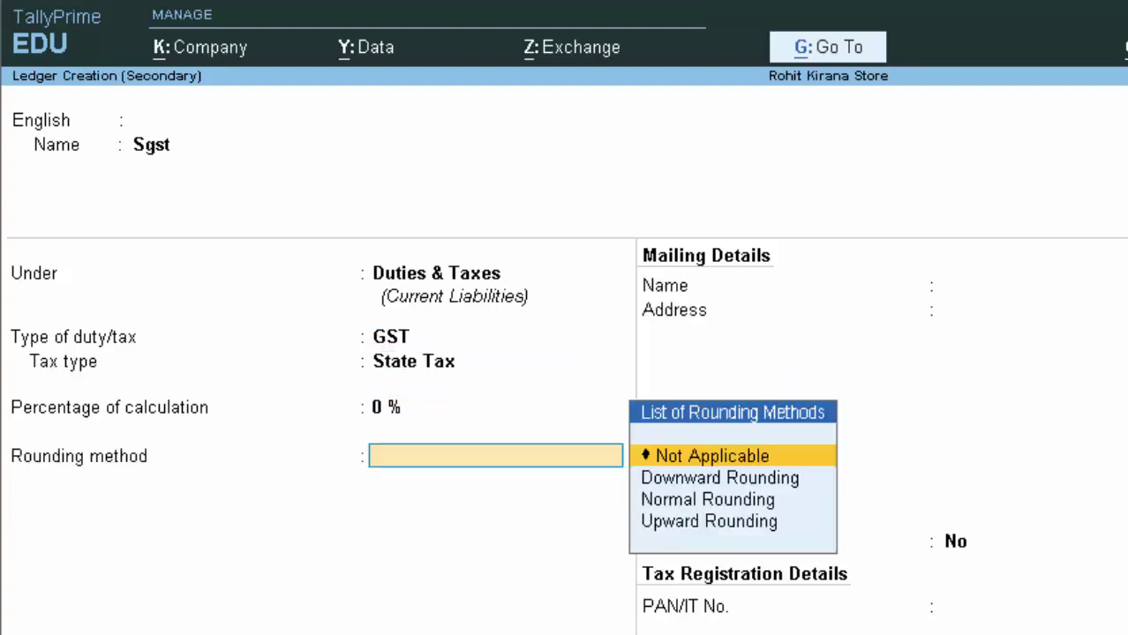
pyautogui.press('Down')
pyautogui.press('Down')
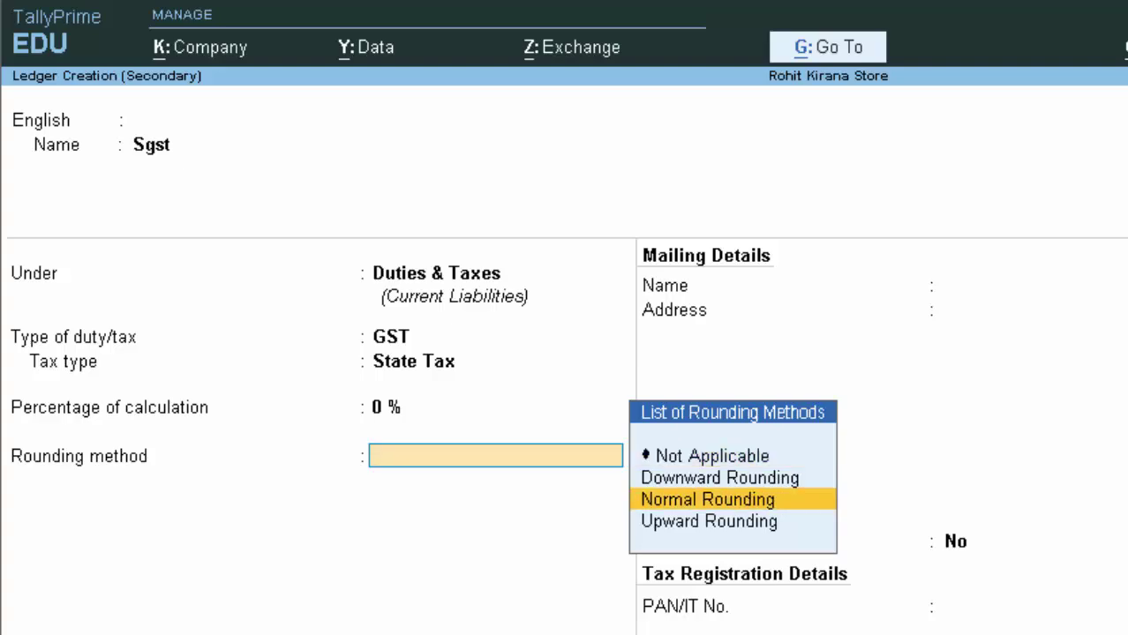
pyautogui.press('Return')
pyautogui.write('3')
pyautogui.press('Return')
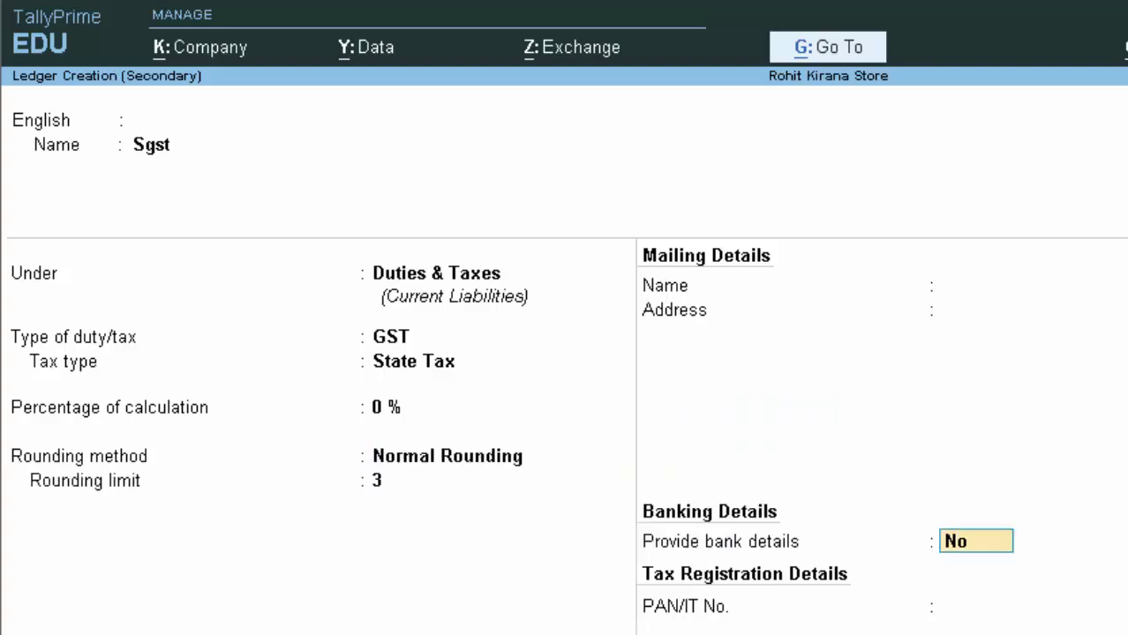
pyautogui.hotkey('ctrl', 'a')
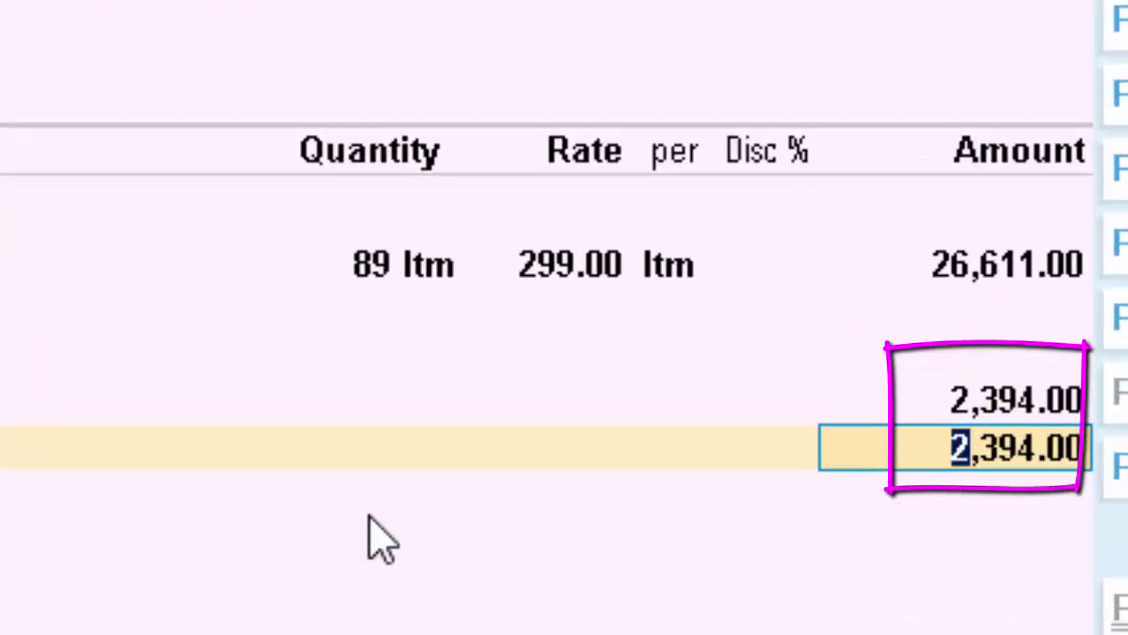
pyautogui.hotkey('ctrl', 'a')
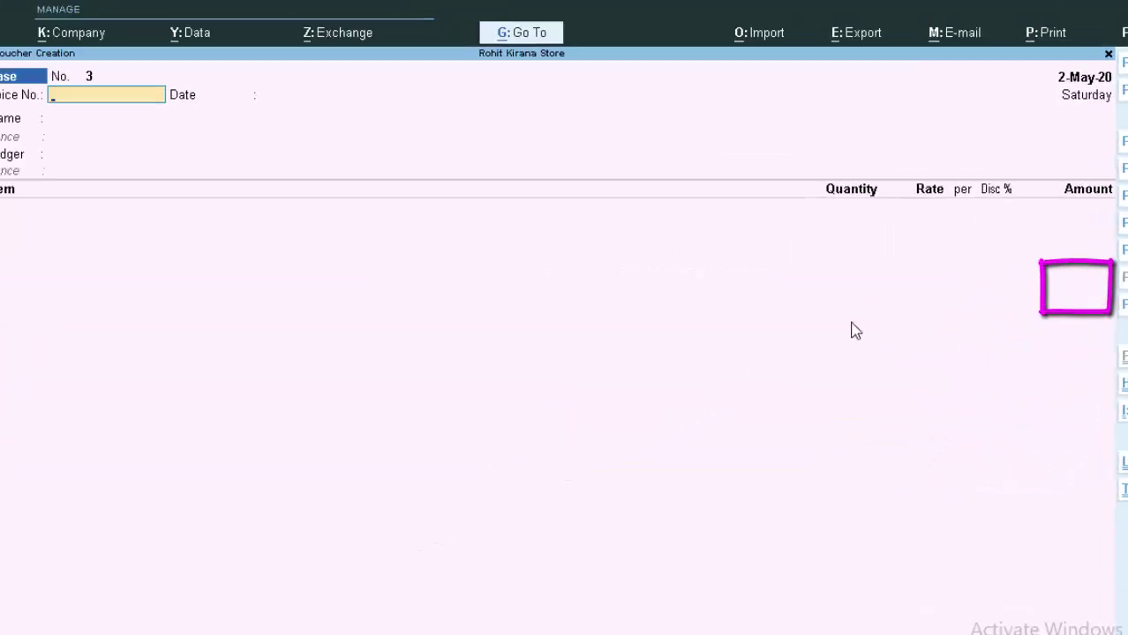